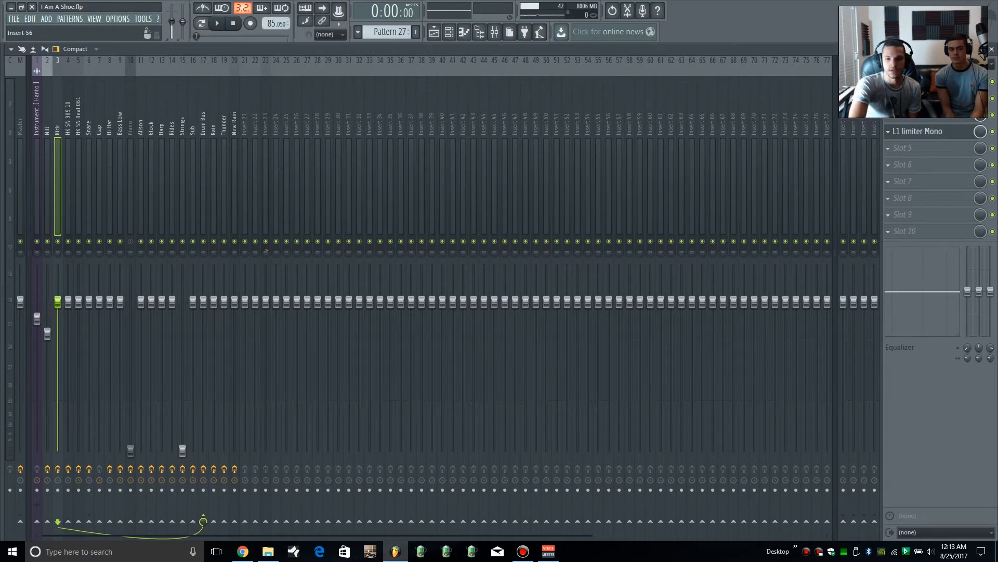
Step: Play the arrangement in the playlist to hear the current mix, stop it and return the playhead to the start
{"action": "key", "text": "F5"}
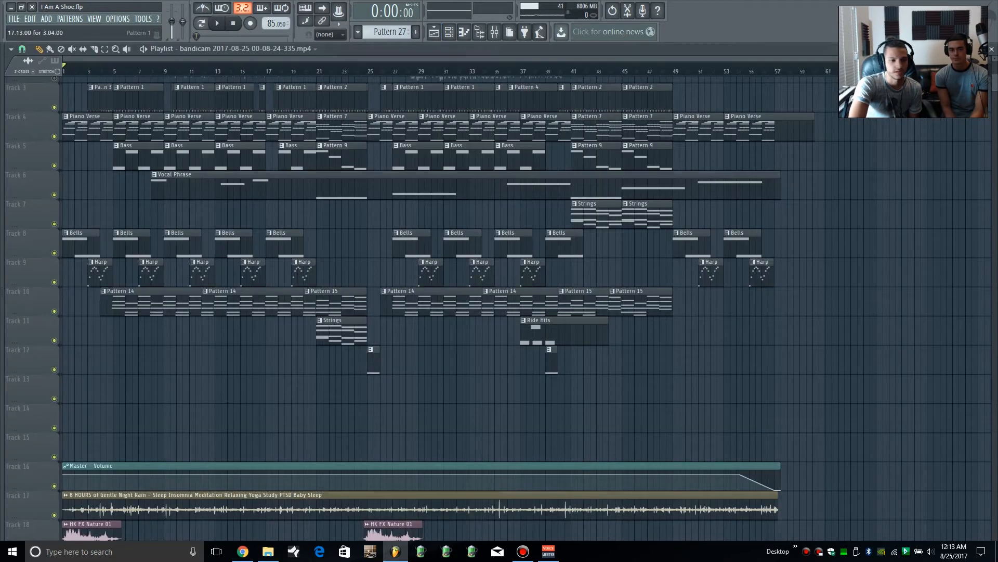
{"action": "scroll", "coordinate": [499, 309], "scroll_direction": "down", "scroll_amount": 2}
{"action": "scroll", "coordinate": [500, 309], "scroll_direction": "up", "scroll_amount": 2}
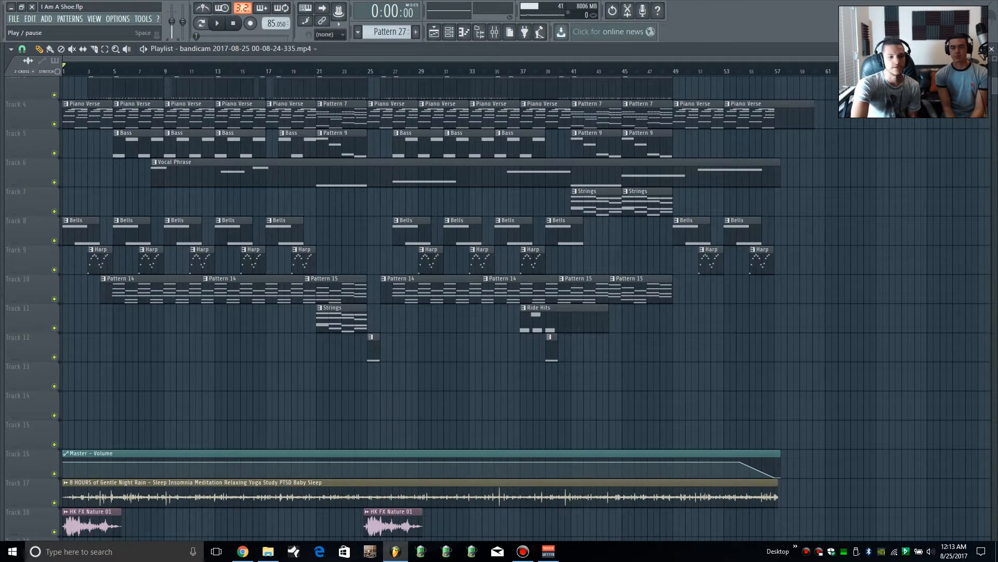
{"action": "key", "text": "space"}
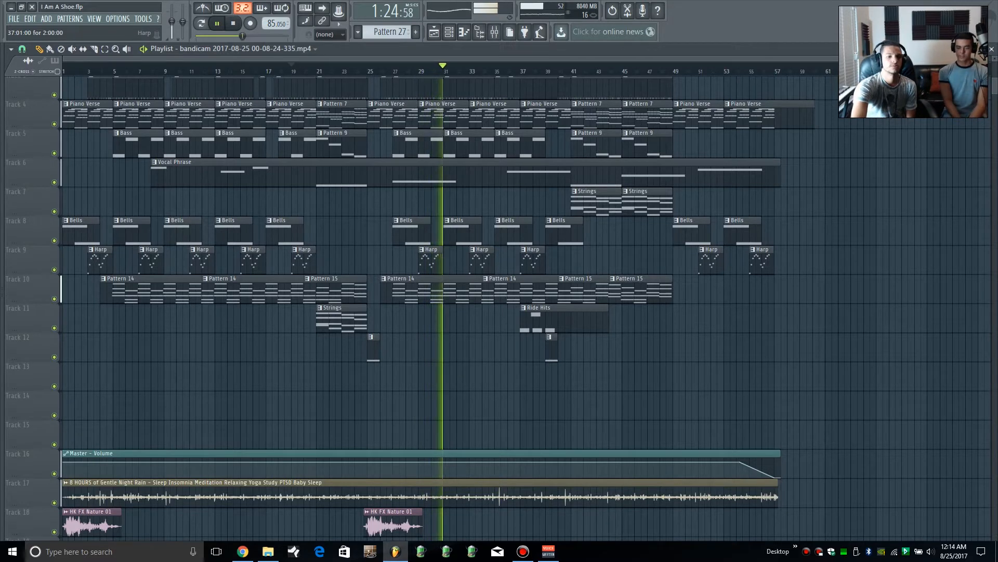
{"action": "key", "text": "space"}
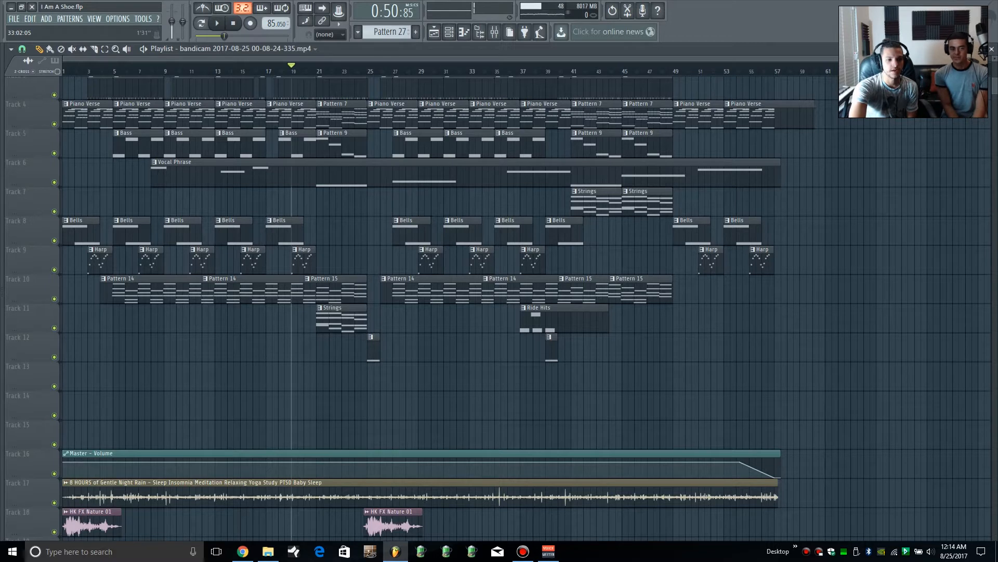
{"action": "key", "text": "Home"}
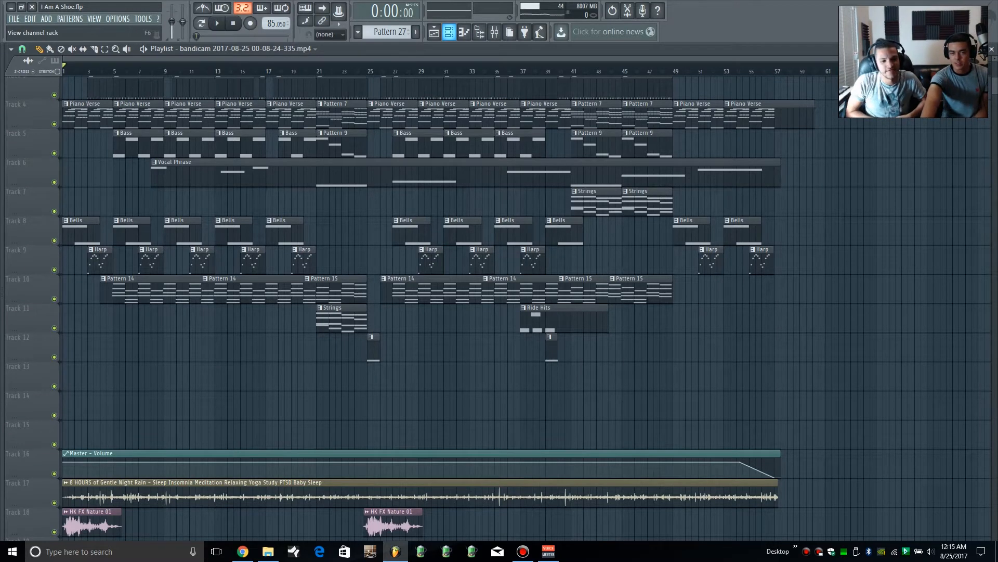
Step: Unmute the Piano mixer track and raise the Piano and Strings faders to 0.0 dB
{"action": "key", "text": "F6"}
{"action": "key", "text": "F9"}
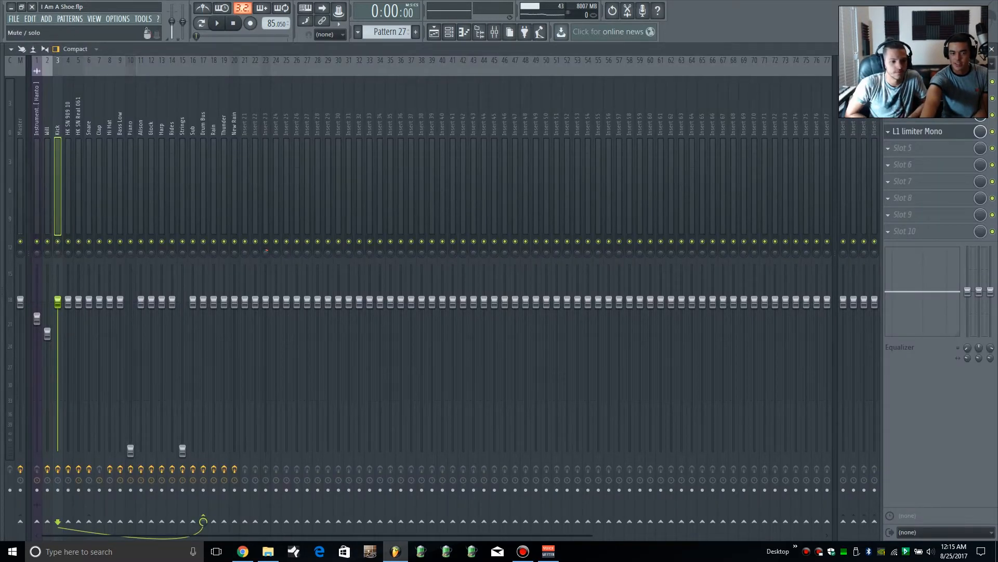
{"action": "left_click_drag", "start_coordinate": [130, 450], "coordinate": [131, 419]}
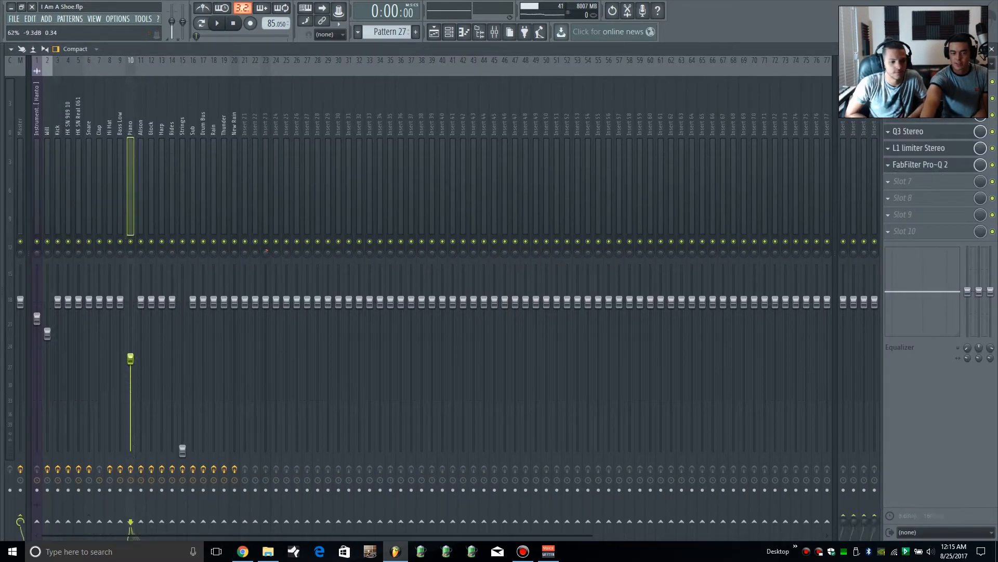
{"action": "left_click_drag", "start_coordinate": [183, 450], "coordinate": [183, 394]}
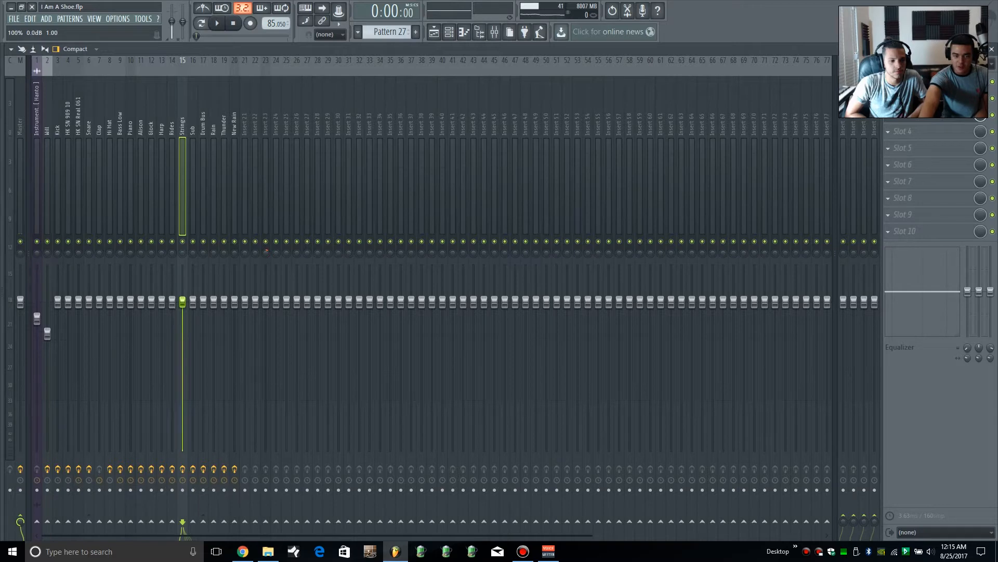
Step: Listen to the song's opening bars from the start of the playlist, and stop playback
{"action": "key", "text": "F5"}
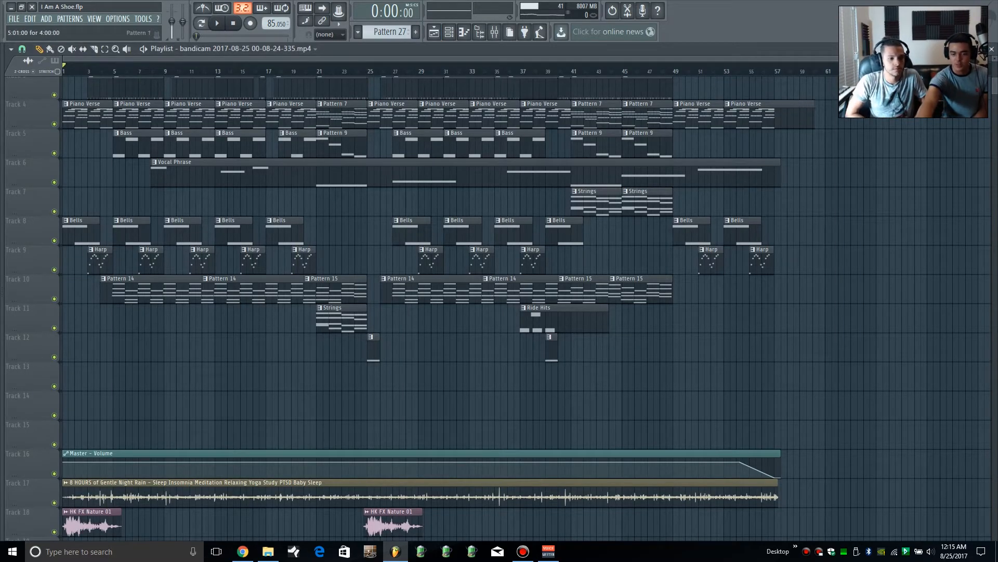
{"action": "key", "text": "space"}
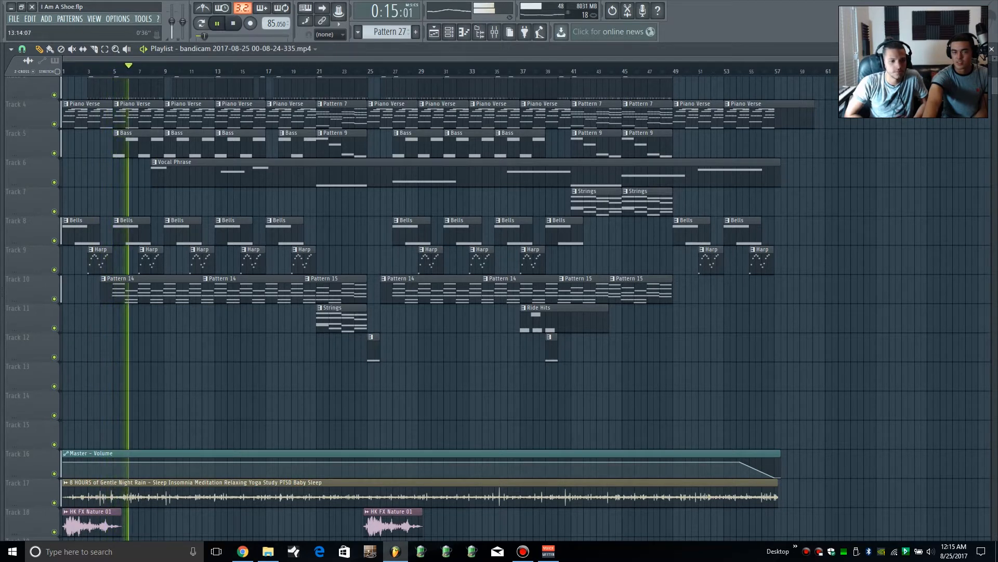
{"action": "key", "text": "space"}
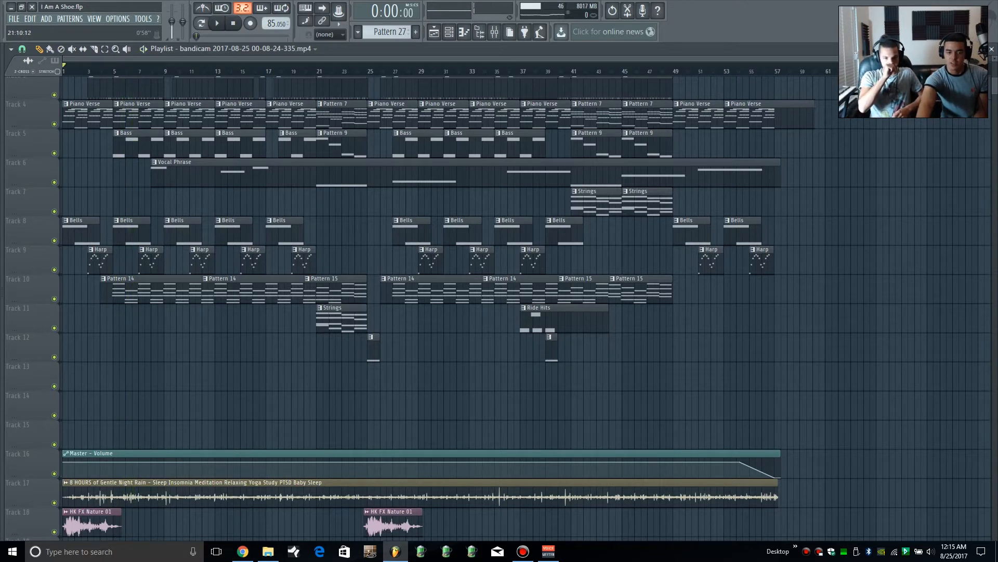
Step: Play the song from about bar 20 and watch the mixer levels during the Strings section
{"action": "left_click", "coordinate": [310, 70]}
{"action": "key", "text": "space"}
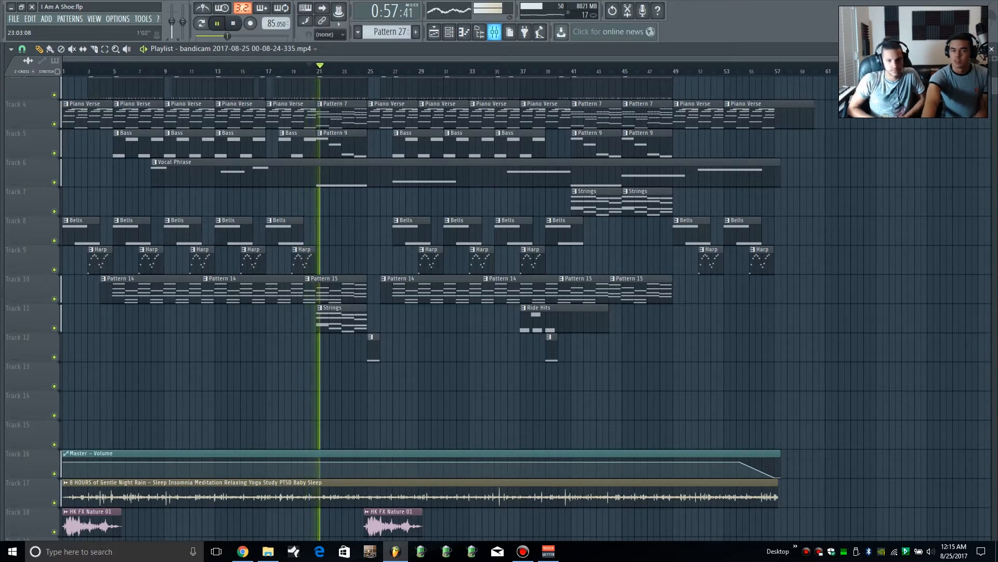
{"action": "left_click", "coordinate": [495, 31]}
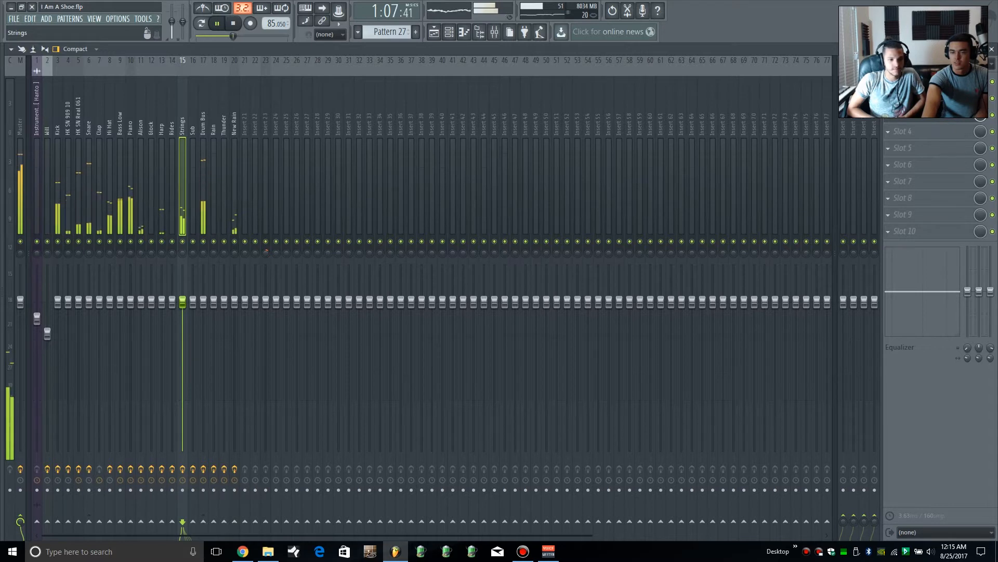
{"action": "key", "text": "space"}
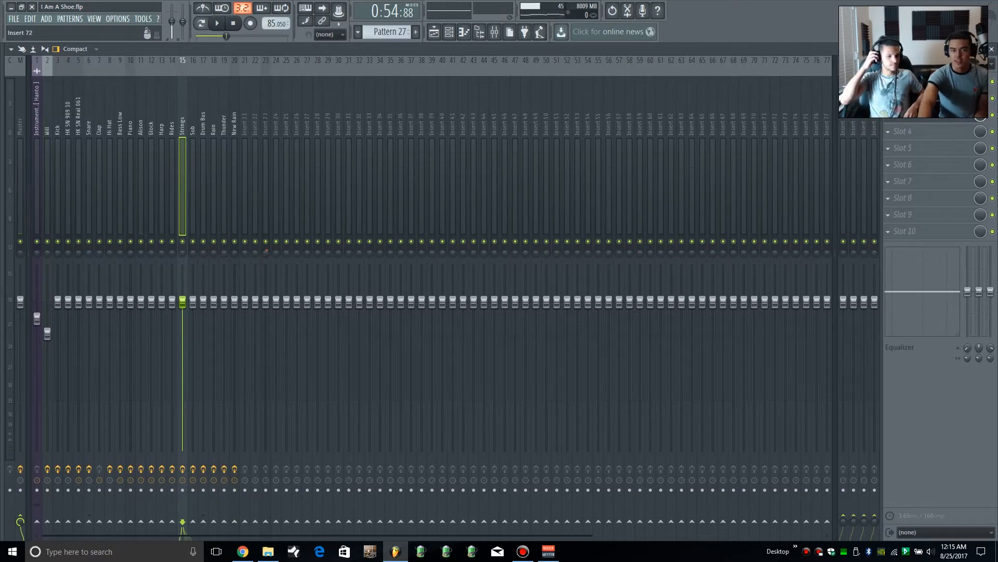
Step: Inspect the FabFilter Pro-Q 2 equalizer bands and the L1 limiter on the Strings mixer track, and close both plugins
{"action": "left_click", "coordinate": [925, 81]}
{"action": "left_click", "coordinate": [926, 99]}
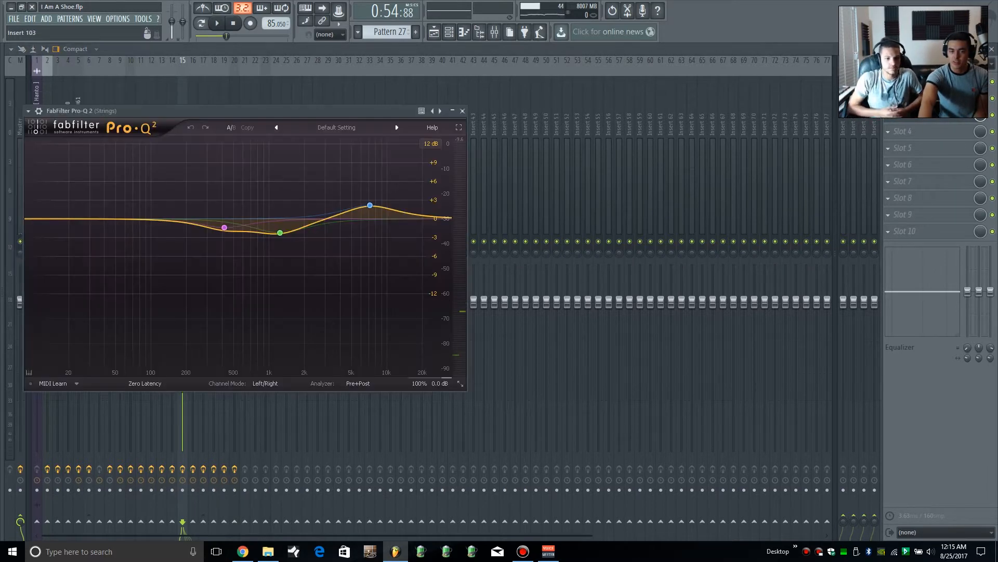
{"action": "mouse_move", "coordinate": [280, 233]}
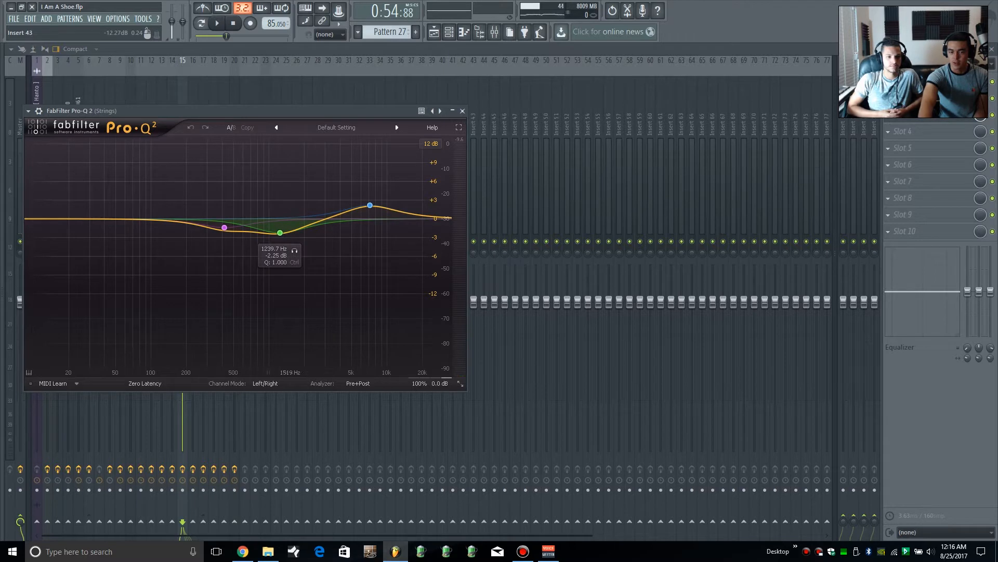
{"action": "mouse_move", "coordinate": [224, 228]}
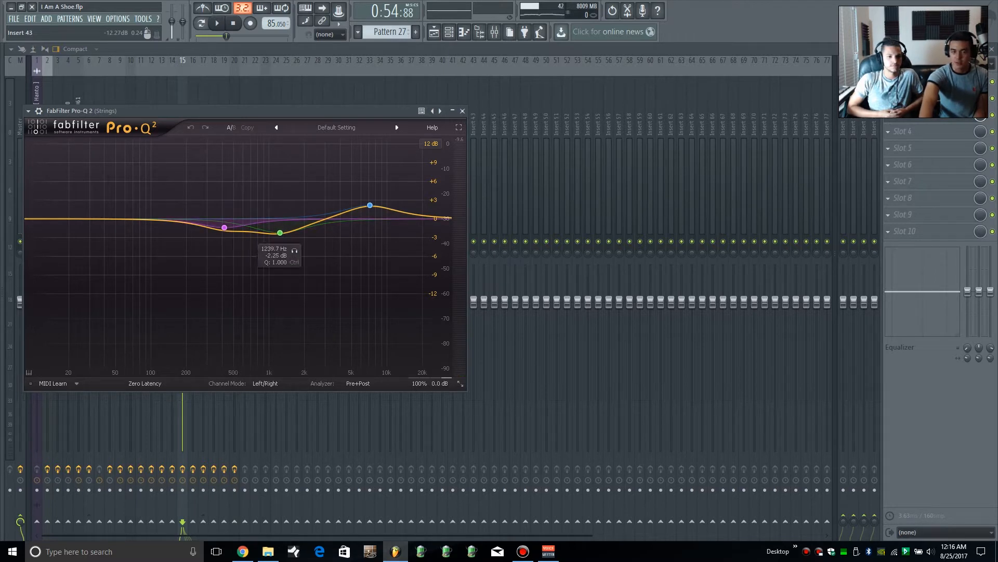
{"action": "mouse_move", "coordinate": [369, 206]}
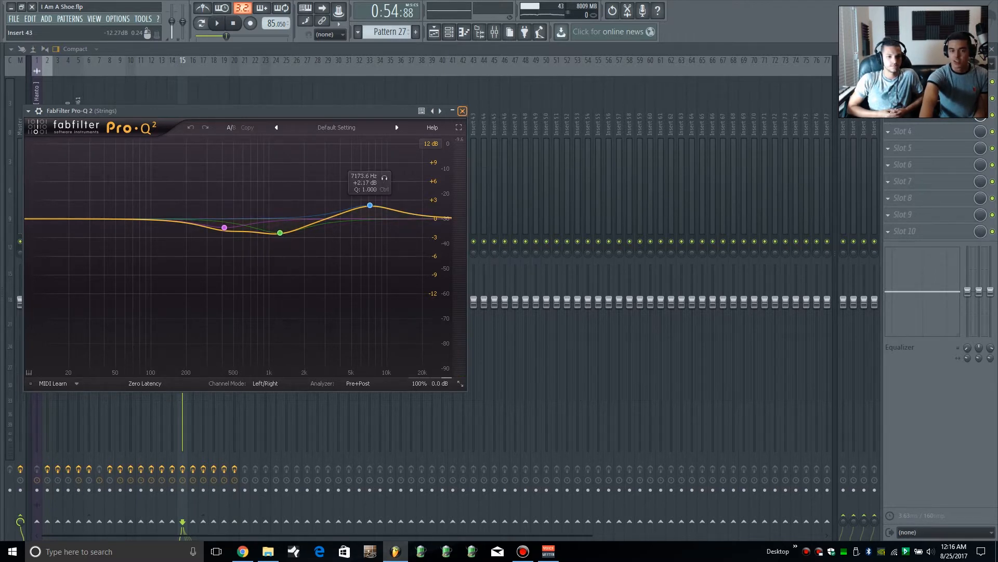
{"action": "left_click", "coordinate": [462, 110]}
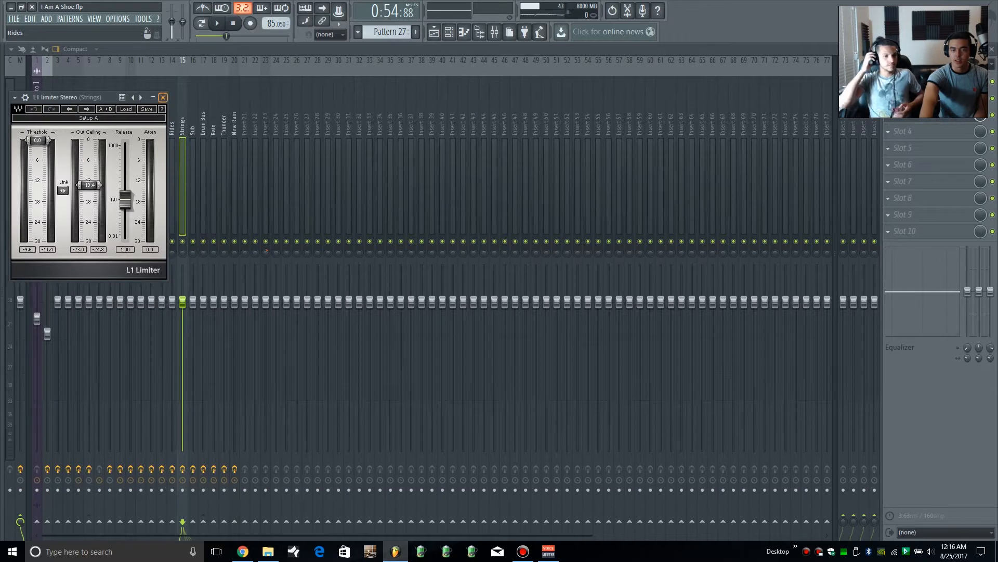
{"action": "left_click", "coordinate": [163, 98]}
{"action": "left_click", "coordinate": [162, 97]}
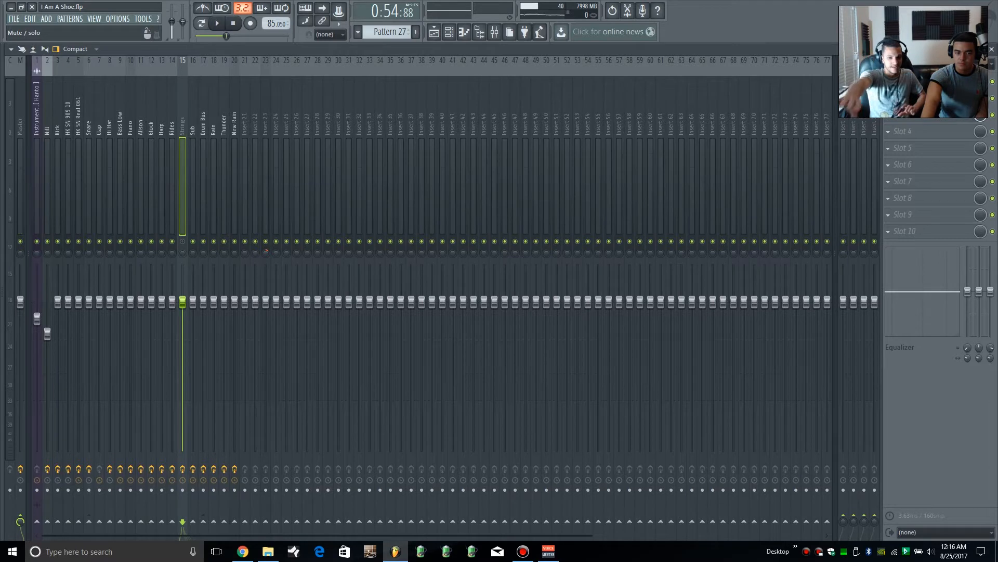
Step: Pull the Piano and Strings faders all the way down and mute both mixer tracks
{"action": "left_click_drag", "start_coordinate": [130, 302], "coordinate": [131, 356]}
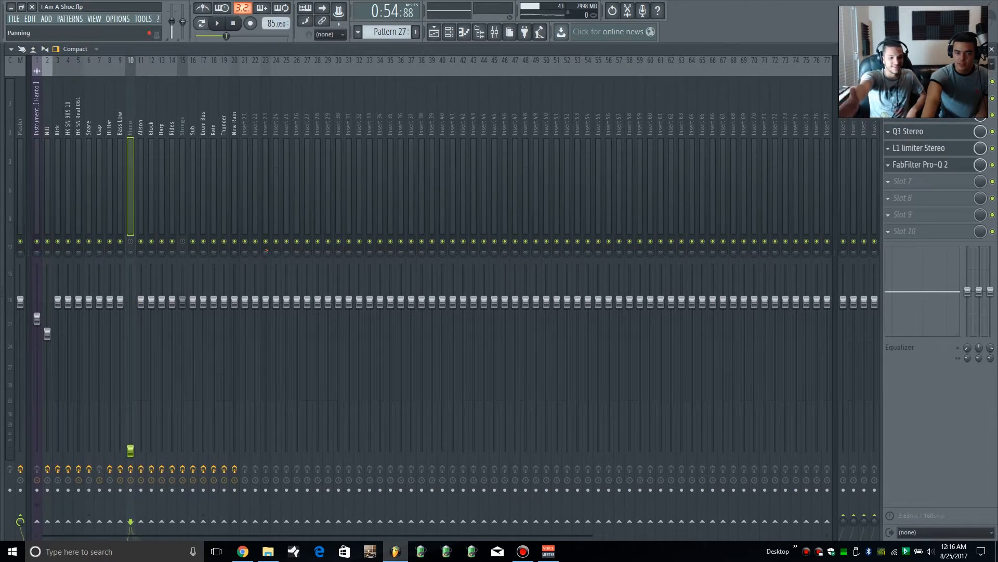
{"action": "left_click_drag", "start_coordinate": [182, 302], "coordinate": [182, 450]}
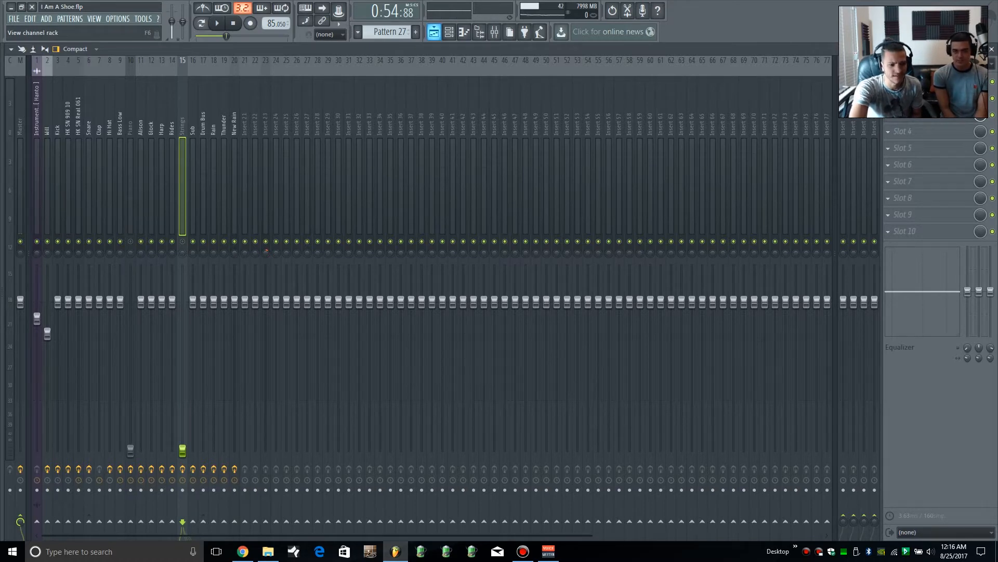
Step: Look through the playlist tracks, reset playback to the start, and examine the instruments and samples in the channel rack
{"action": "left_click", "coordinate": [434, 32]}
{"action": "scroll", "coordinate": [447, 306], "scroll_direction": "down", "scroll_amount": 2}
{"action": "scroll", "coordinate": [447, 307], "scroll_direction": "up", "scroll_amount": 1}
{"action": "scroll", "coordinate": [447, 307], "scroll_direction": "up", "scroll_amount": 2}
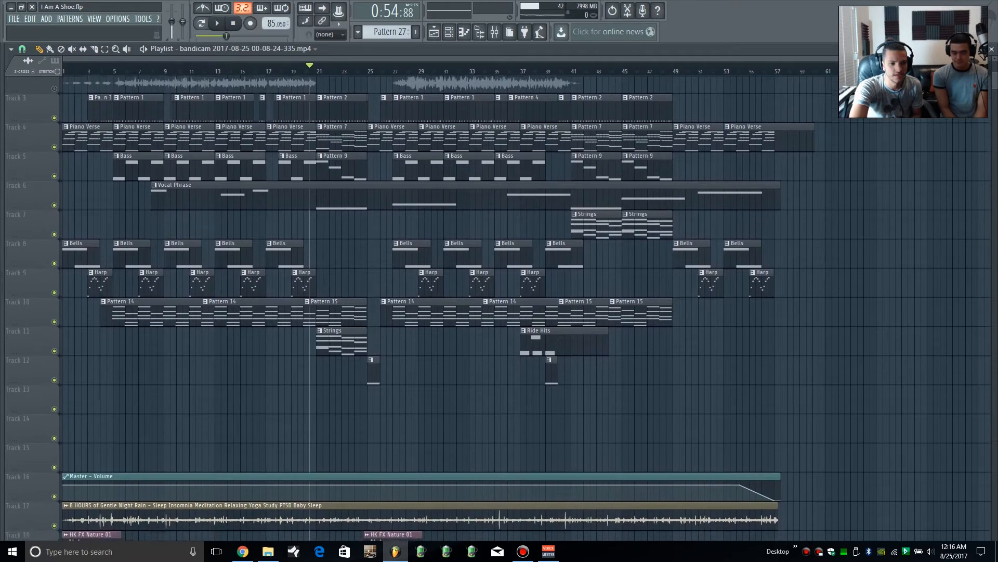
{"action": "scroll", "coordinate": [447, 307], "scroll_direction": "down", "scroll_amount": 2}
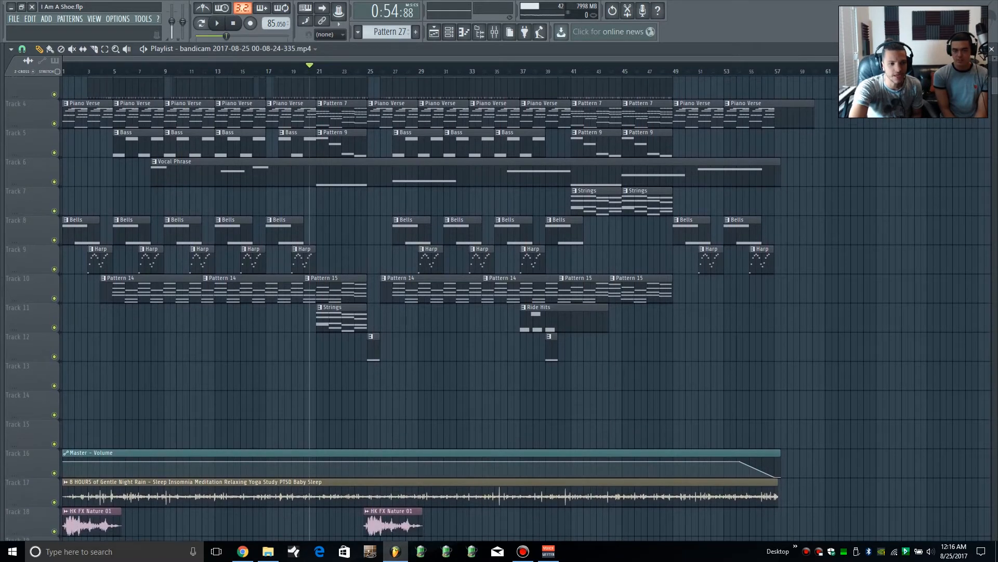
{"action": "left_click", "coordinate": [233, 23]}
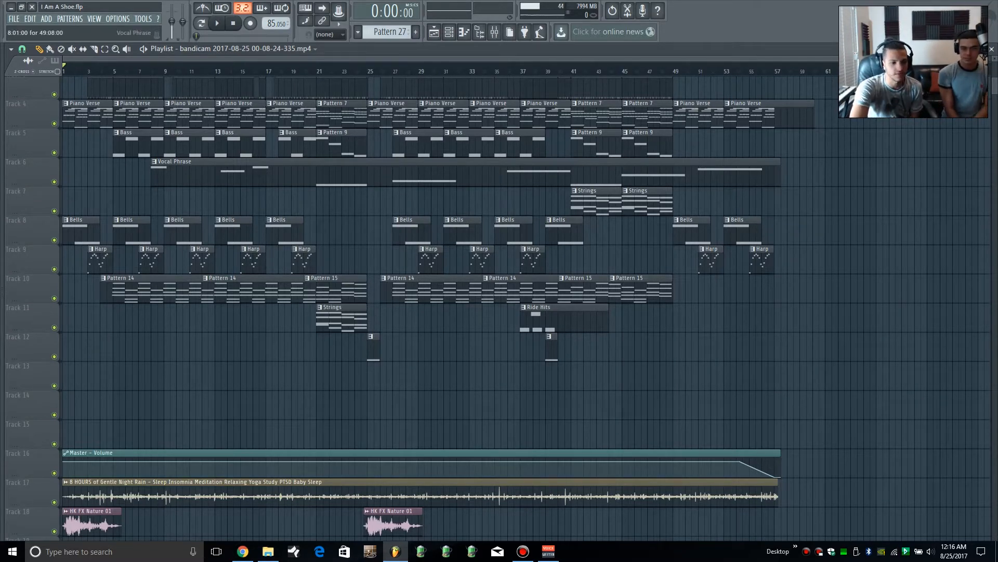
{"action": "left_click", "coordinate": [494, 32]}
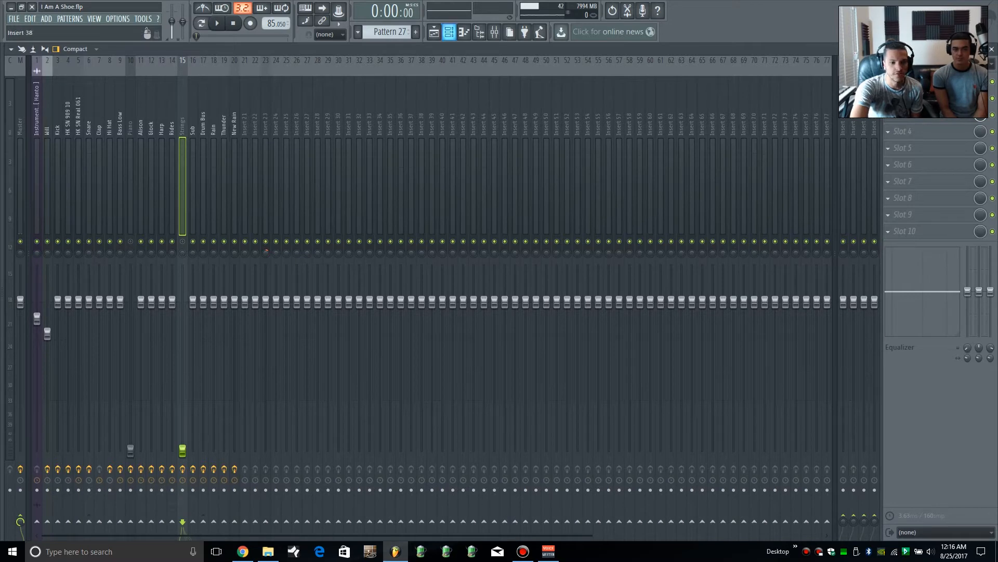
{"action": "left_click", "coordinate": [450, 32]}
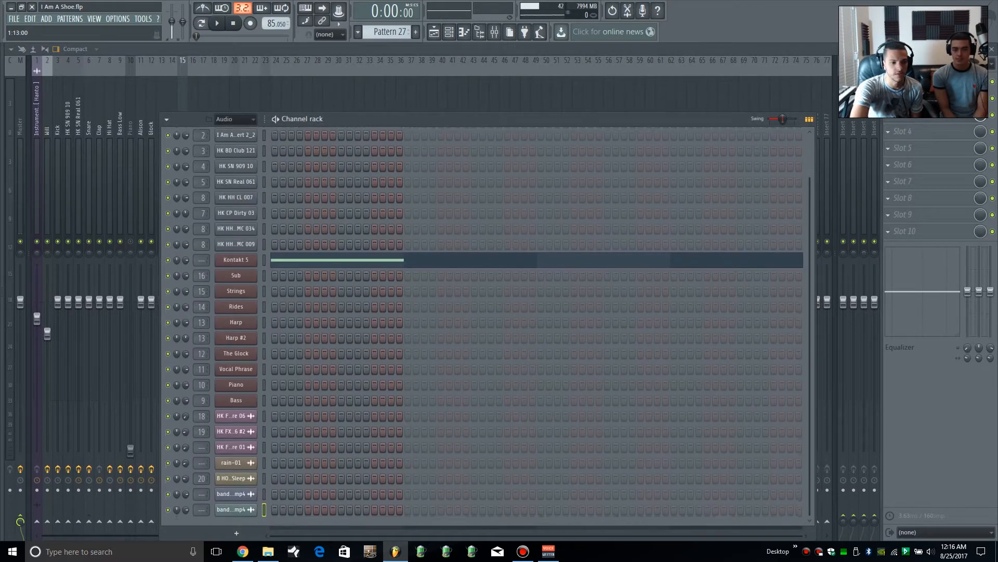
{"action": "scroll", "coordinate": [492, 326], "scroll_direction": "up", "scroll_amount": 3}
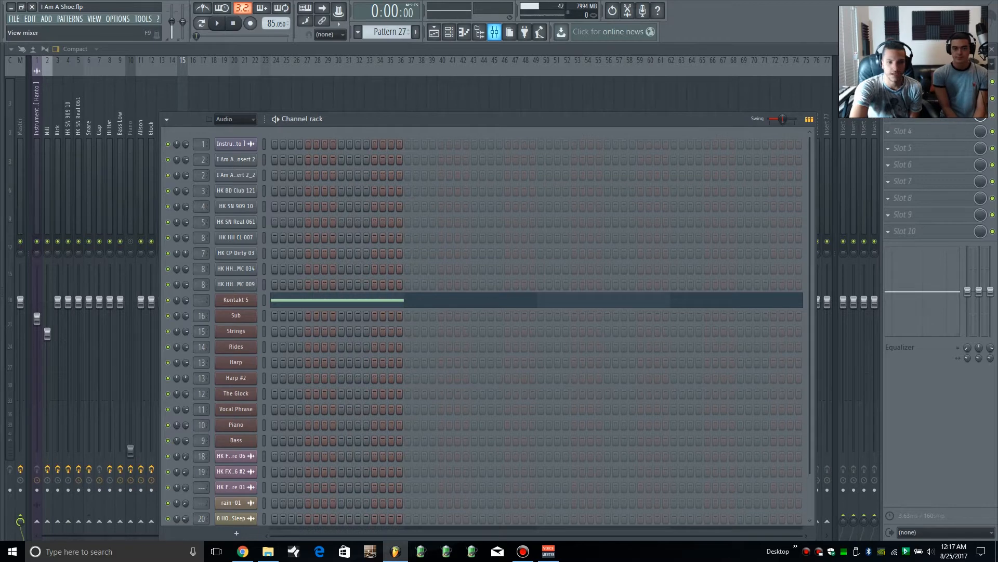
Step: Select the Kick mixer track and inspect its Q4 Stereo and FabFilter Pro-Q 2 equalizers
{"action": "left_click", "coordinate": [494, 32]}
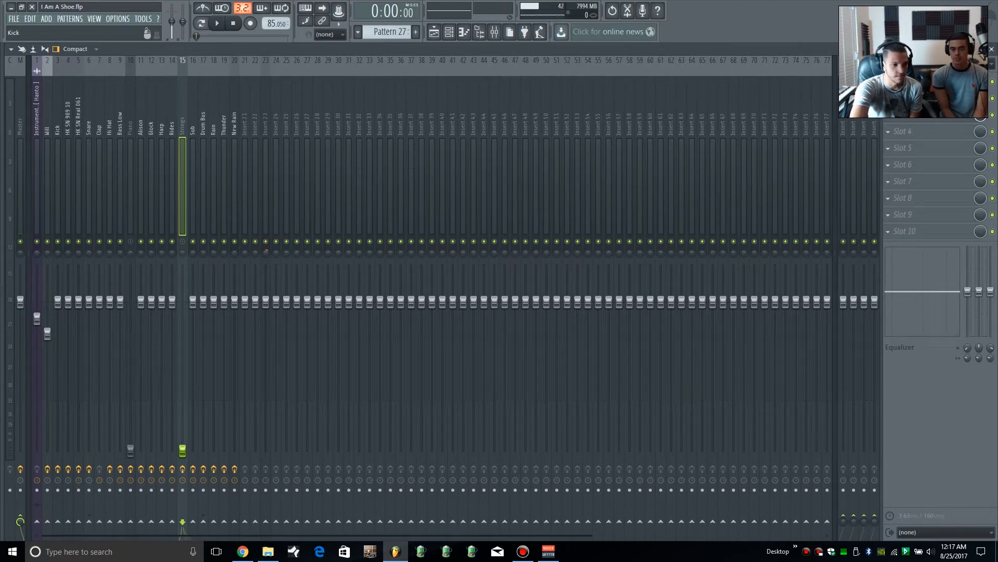
{"action": "left_click", "coordinate": [57, 182]}
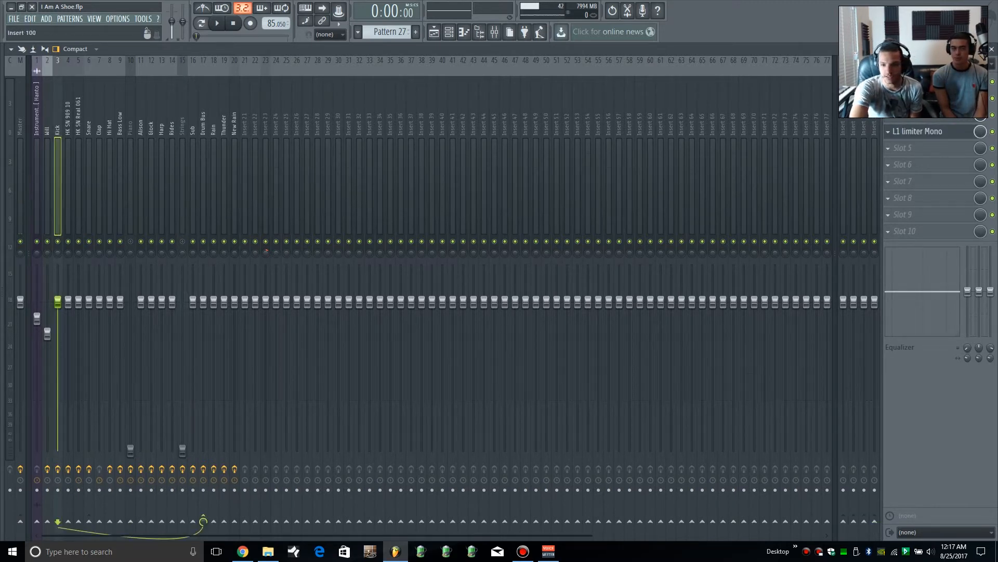
{"action": "left_click", "coordinate": [926, 81]}
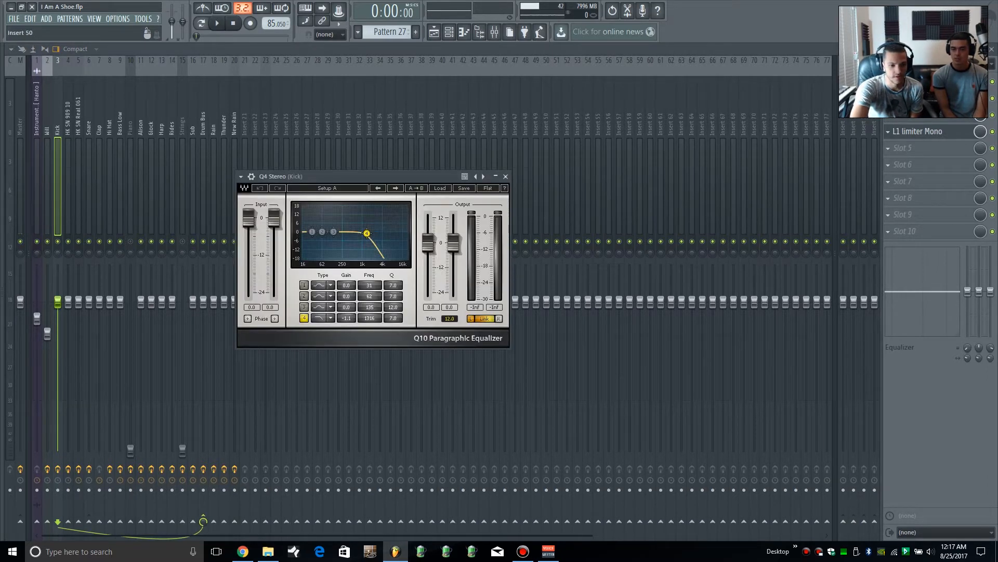
{"action": "left_click", "coordinate": [505, 177]}
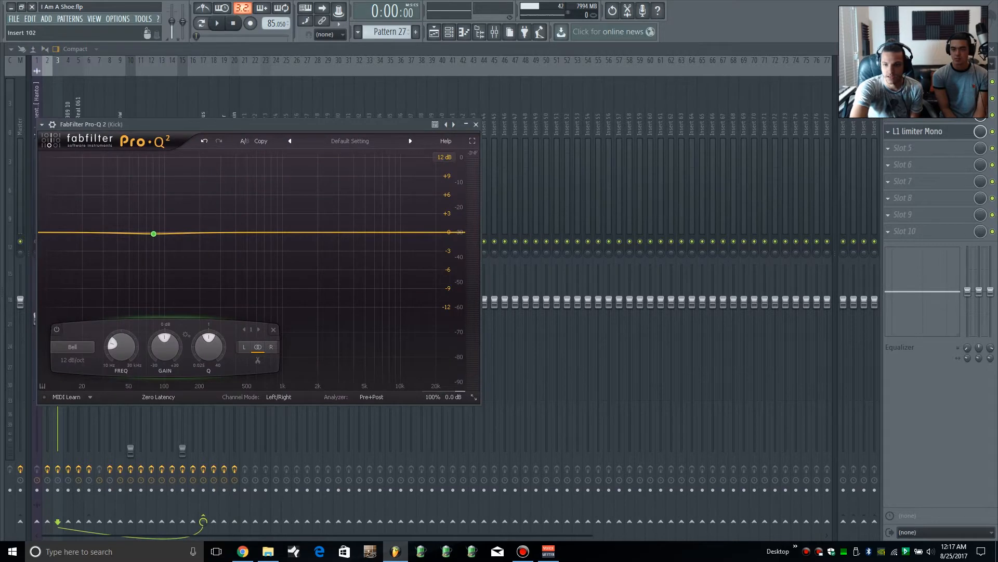
{"action": "left_click", "coordinate": [476, 124]}
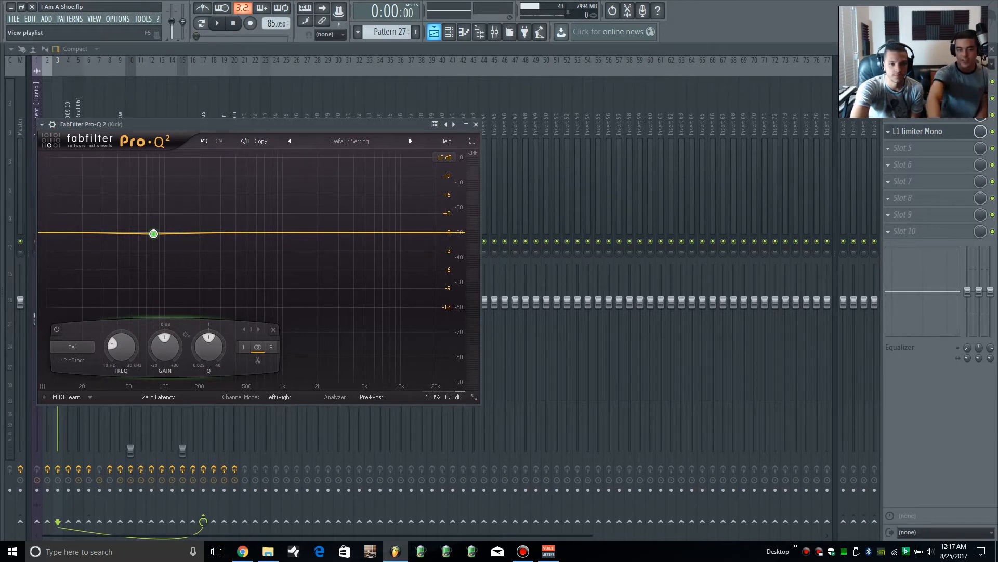
Step: Play the song from about 0:33 and move the Kick's Pro-Q 2 bell band to about 90 Hz, slightly above 0 dB
{"action": "left_click_drag", "start_coordinate": [196, 35], "coordinate": [215, 36]}
{"action": "key", "text": "space"}
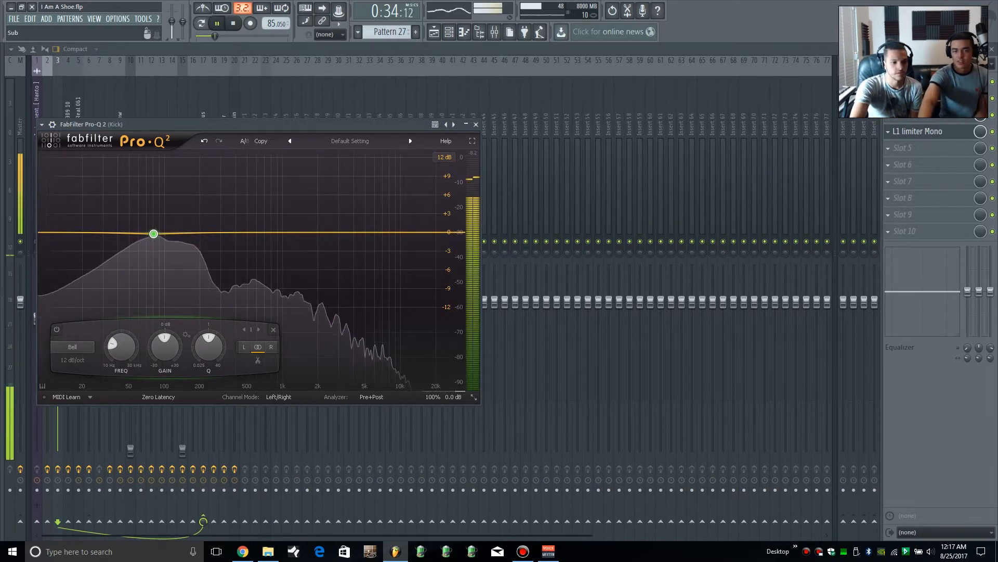
{"action": "left_click_drag", "start_coordinate": [154, 233], "coordinate": [159, 231]}
{"action": "key", "text": "space"}
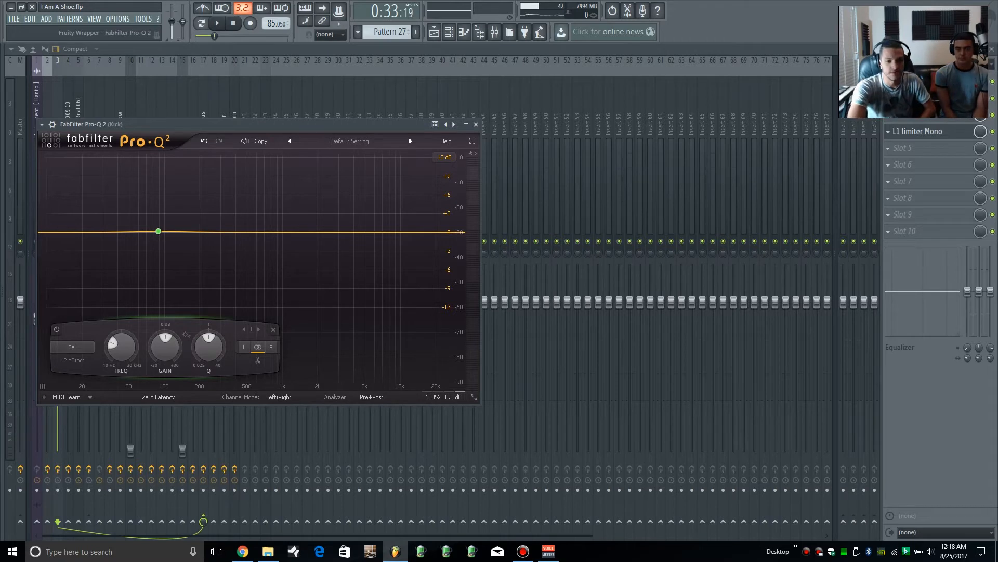
Step: Close the Kick's equalizer, select the Bass Low mixer track, and inspect its MaxxBass Mono, REQ 2 Stereo and FabFilter Pro-Q 2 settings
{"action": "mouse_move", "coordinate": [158, 231]}
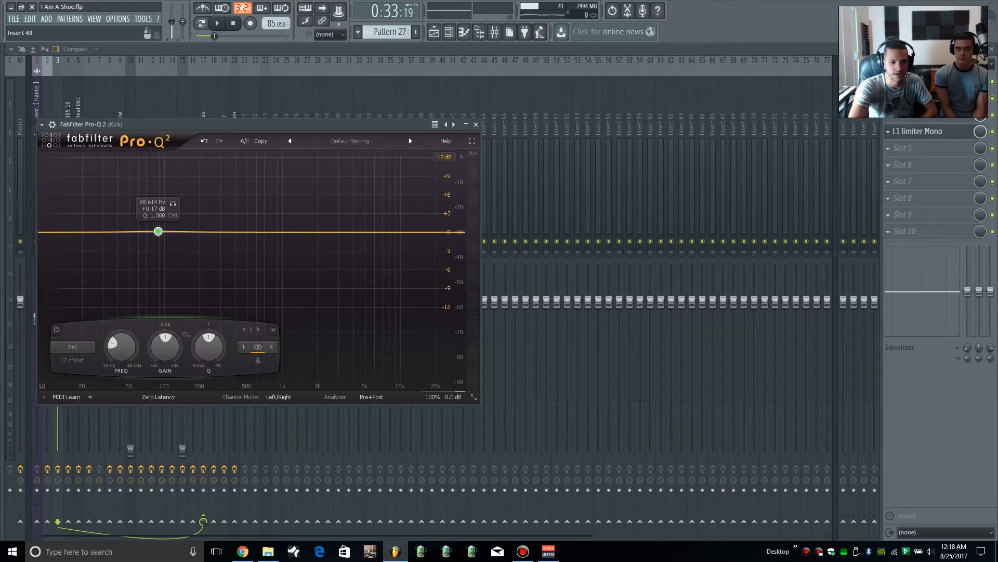
{"action": "left_click", "coordinate": [475, 124]}
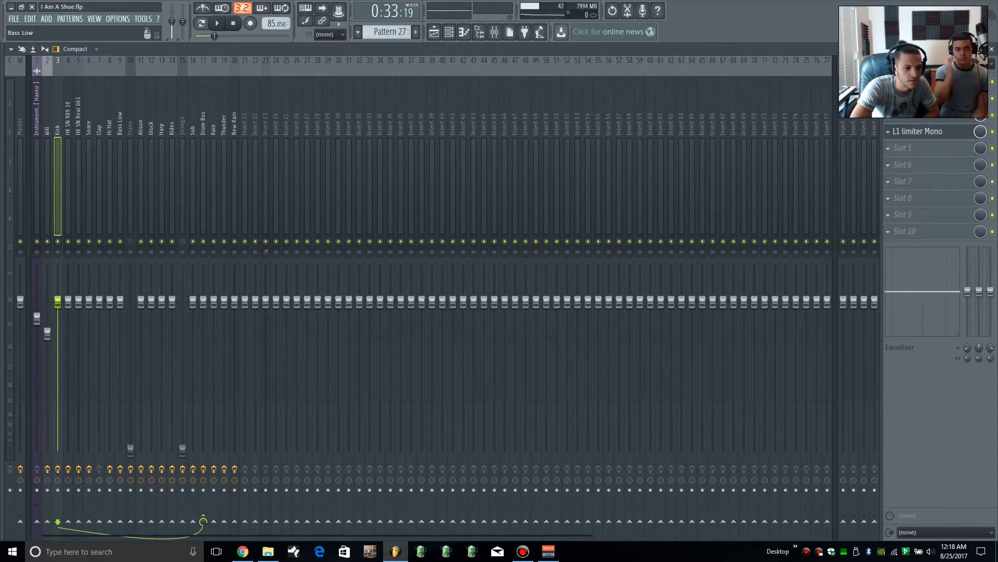
{"action": "left_click", "coordinate": [120, 186]}
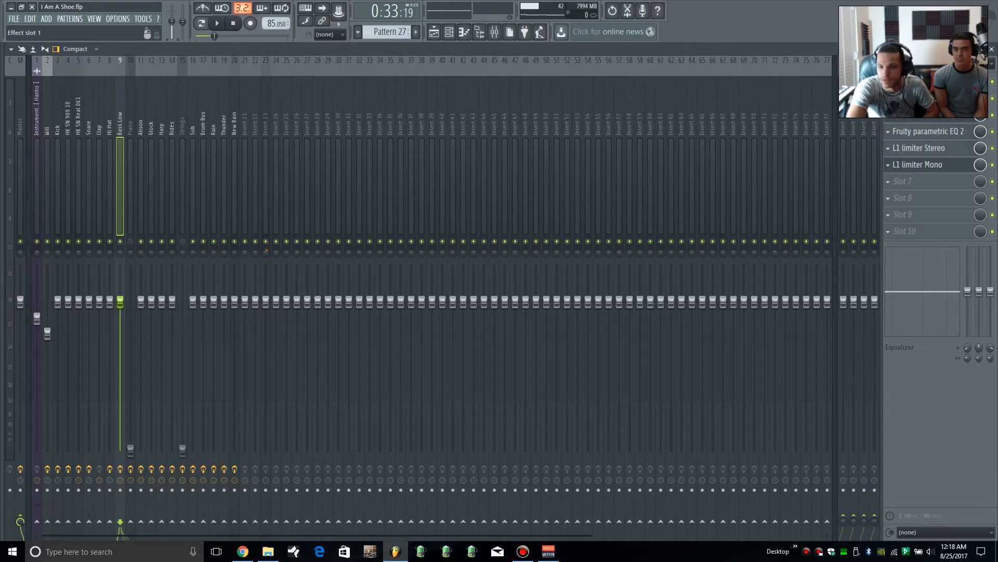
{"action": "left_click", "coordinate": [917, 82]}
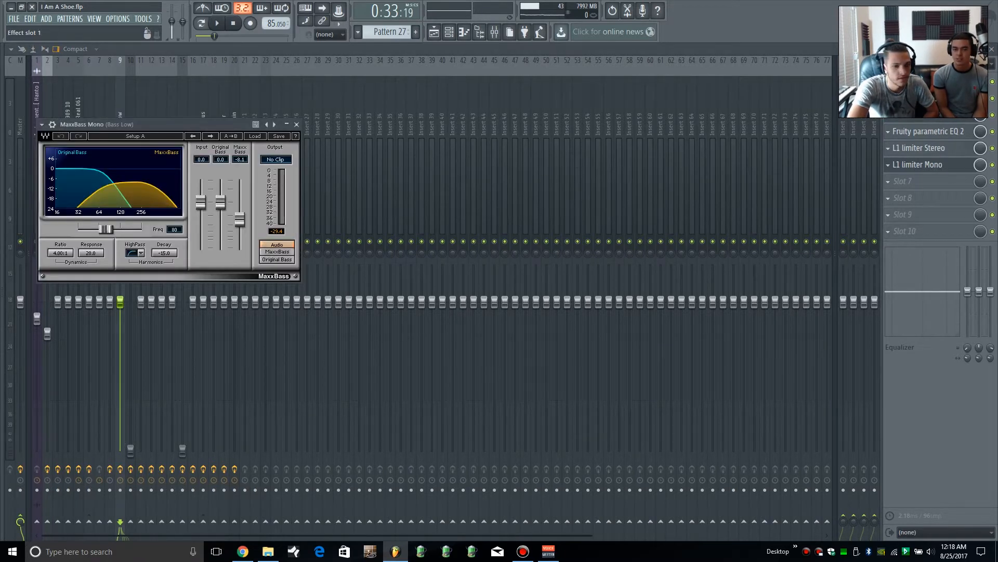
{"action": "left_click", "coordinate": [918, 82]}
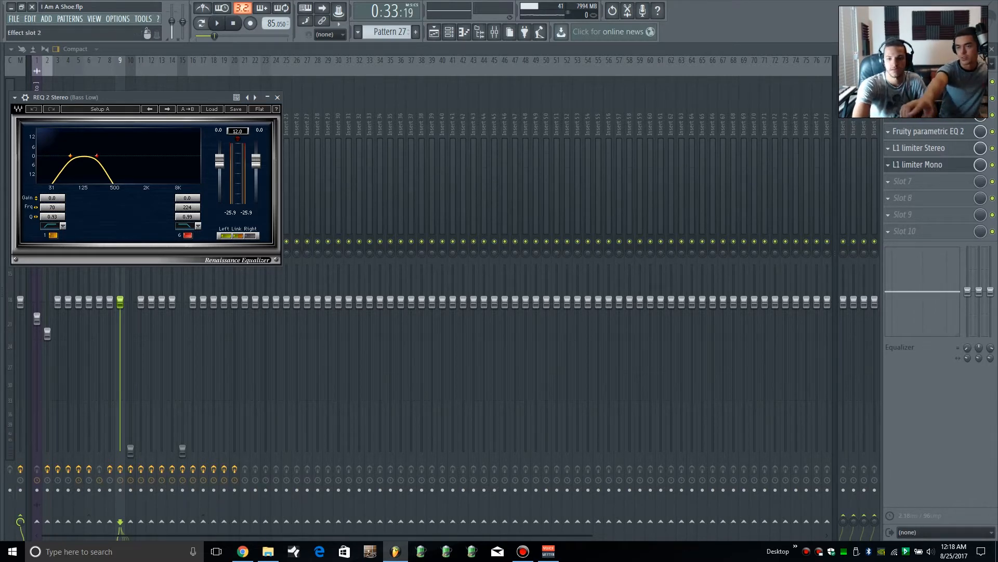
{"action": "left_click", "coordinate": [918, 98]}
{"action": "scroll", "coordinate": [918, 98], "scroll_direction": "down", "scroll_amount": 1}
{"action": "scroll", "coordinate": [918, 98], "scroll_direction": "up", "scroll_amount": 1}
{"action": "scroll", "coordinate": [918, 99], "scroll_direction": "down", "scroll_amount": 1}
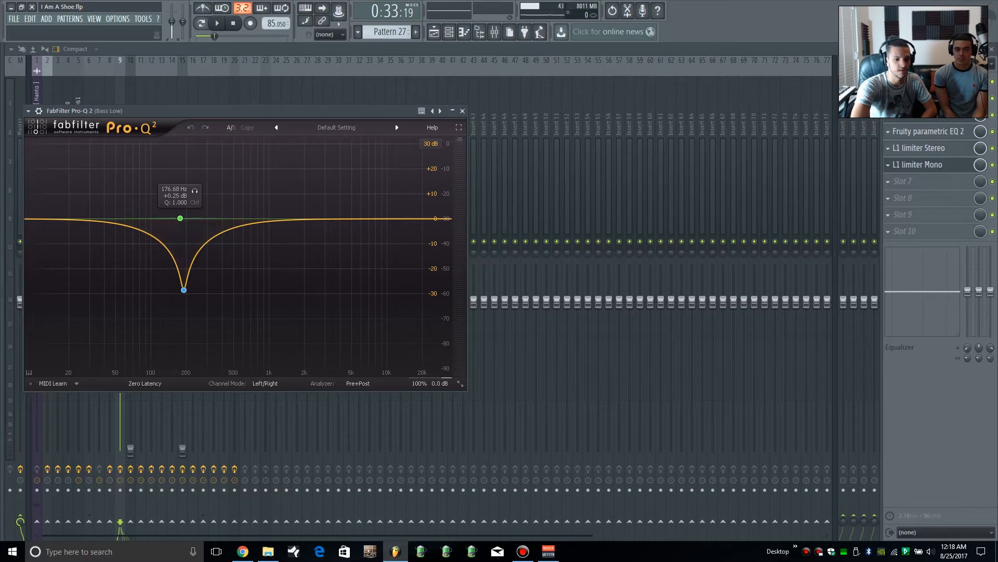
Step: Play the song from about 0:33 to check the Bass Low signal in its Pro-Q 2, and stop and close the equalizer
{"action": "key", "text": "space"}
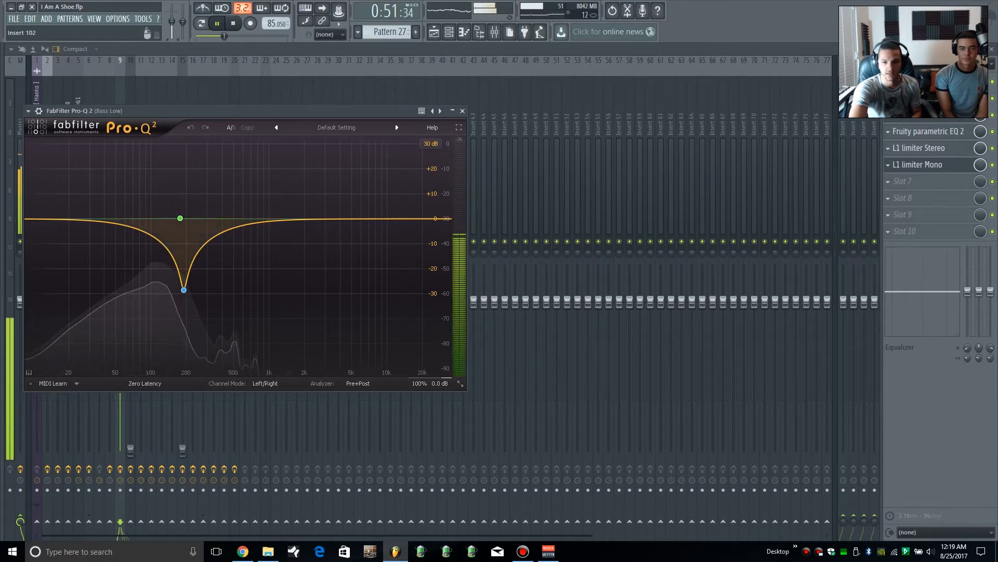
{"action": "left_click", "coordinate": [928, 98]}
{"action": "left_click", "coordinate": [992, 98]}
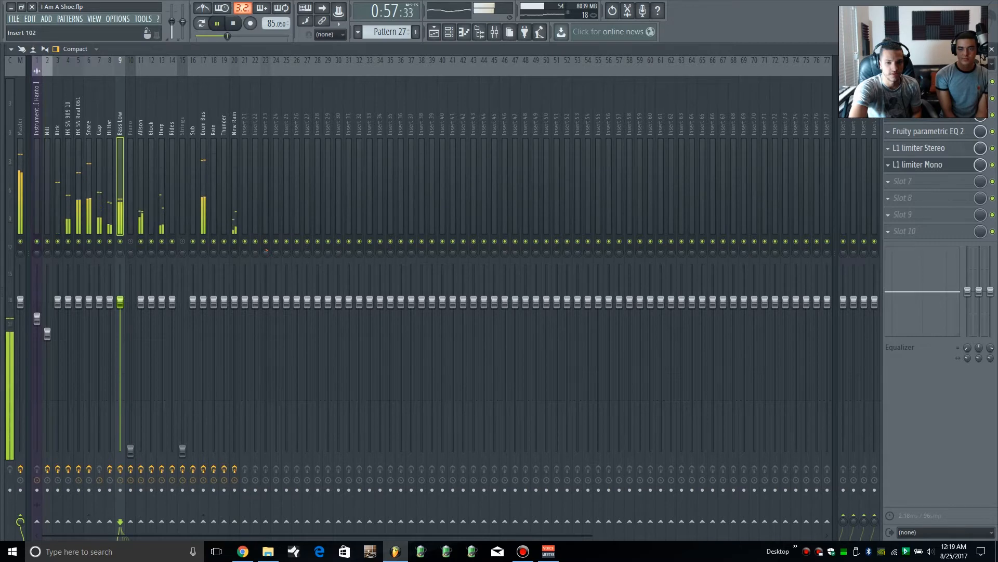
{"action": "left_click", "coordinate": [928, 115]}
{"action": "left_click", "coordinate": [920, 98]}
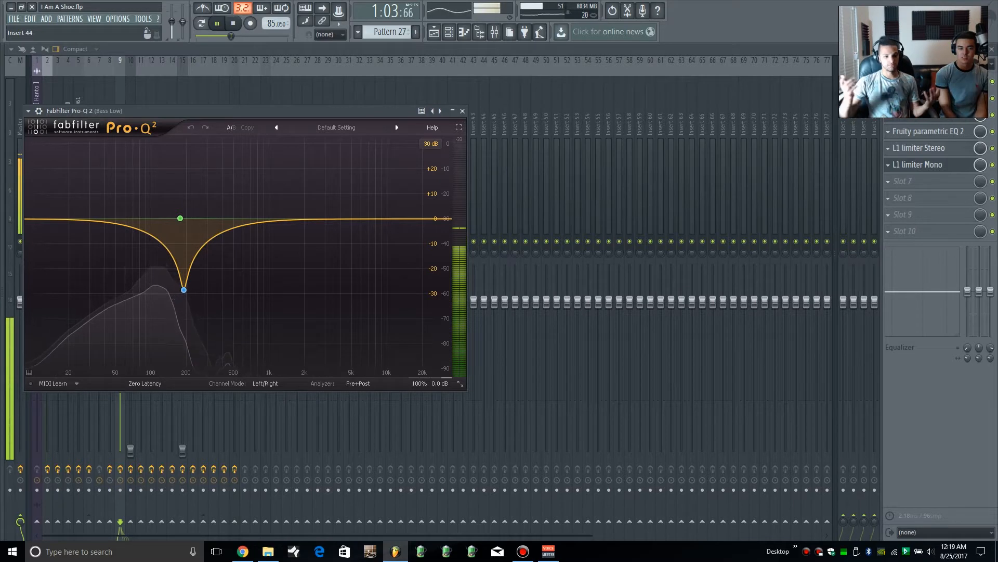
{"action": "key", "text": "space"}
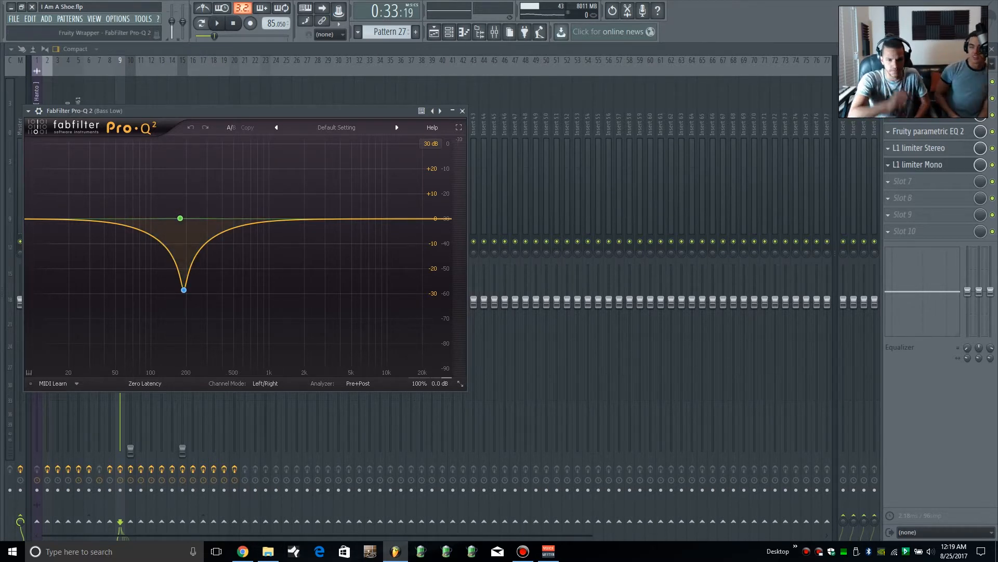
{"action": "key", "text": "Escape"}
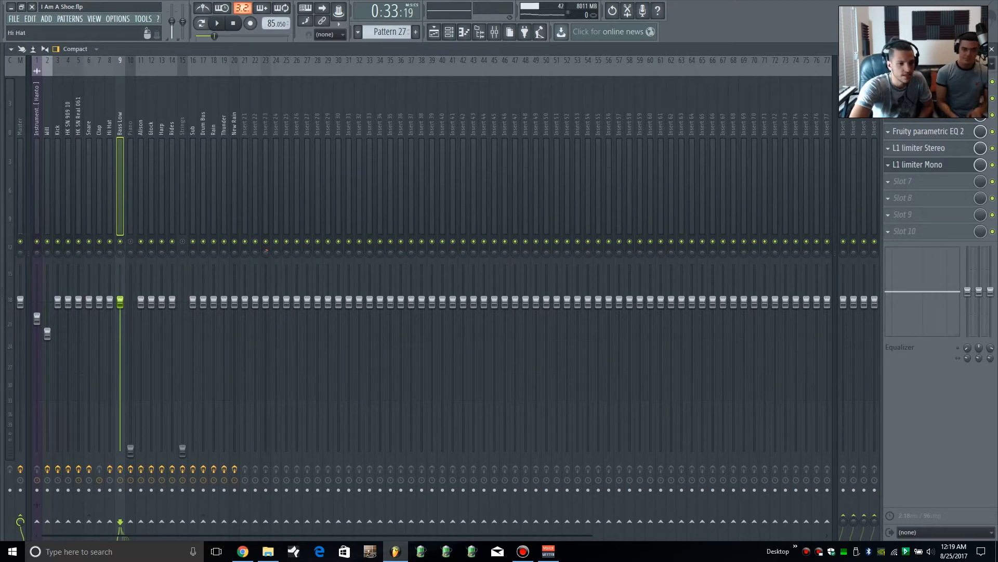
Step: Select the Kick mixer track, look at its rocket compressor, solo the track, and play it back from about 0:33
{"action": "left_click", "coordinate": [57, 182]}
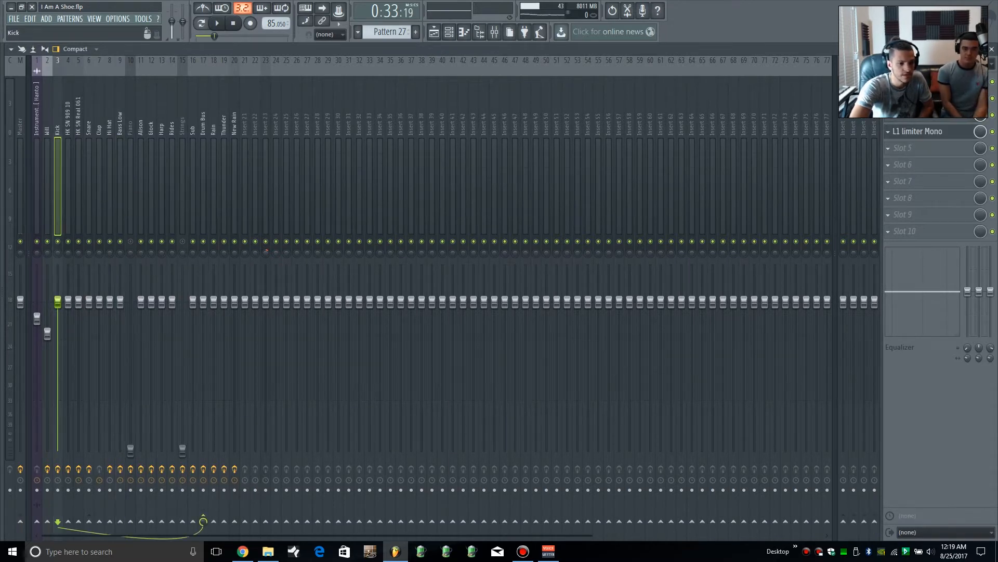
{"action": "left_click", "coordinate": [918, 114]}
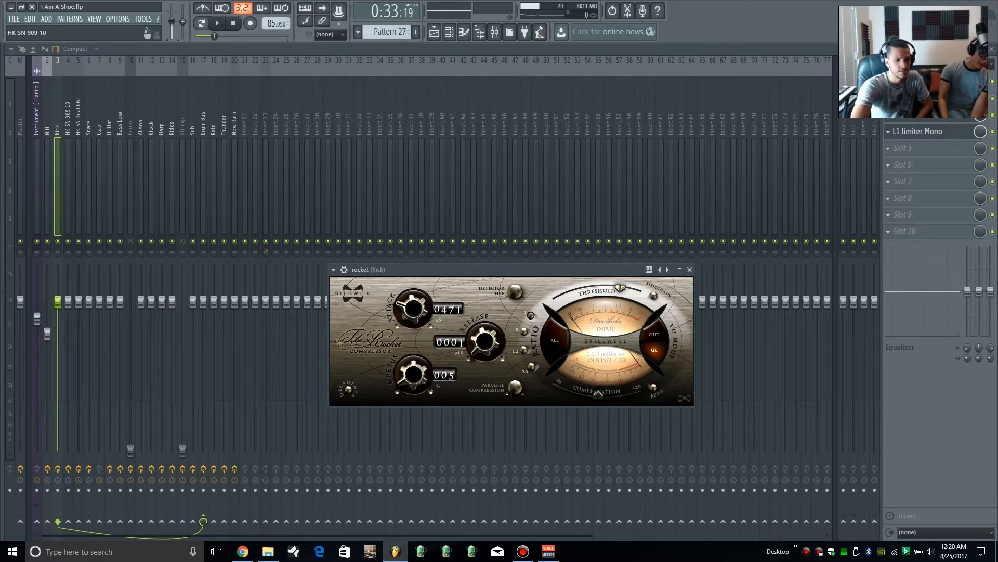
{"action": "right_click", "coordinate": [58, 242]}
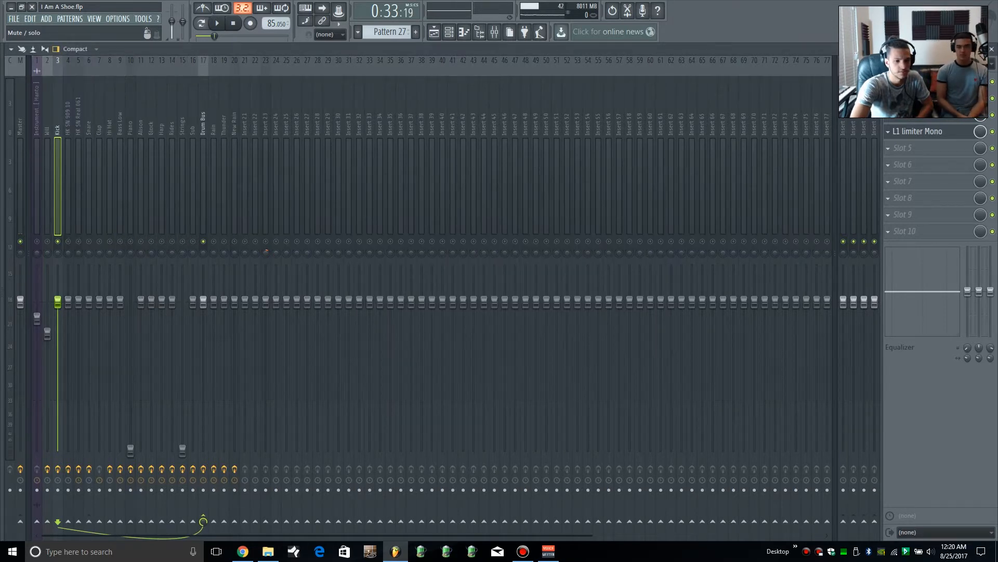
{"action": "key", "text": "space"}
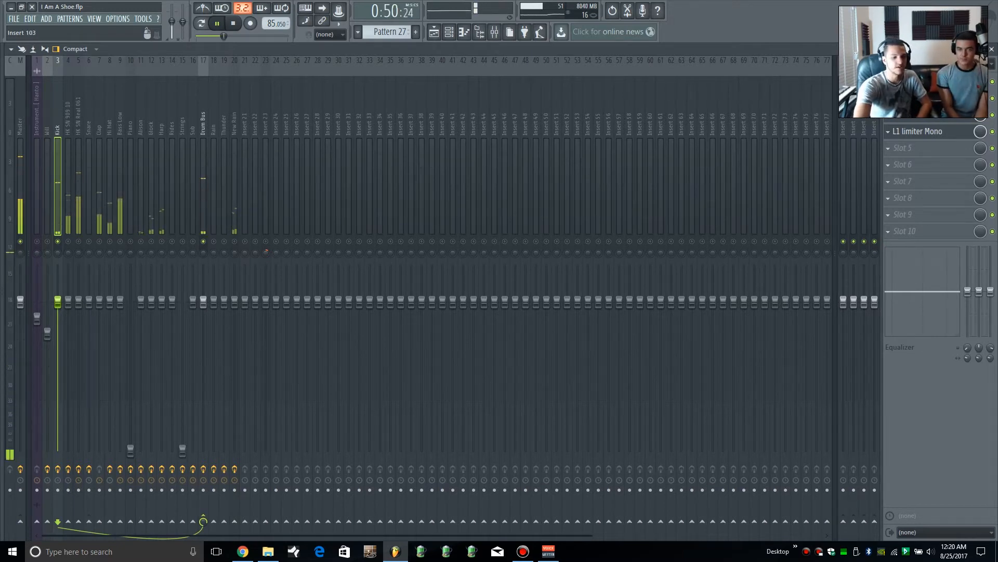
{"action": "key", "text": "space"}
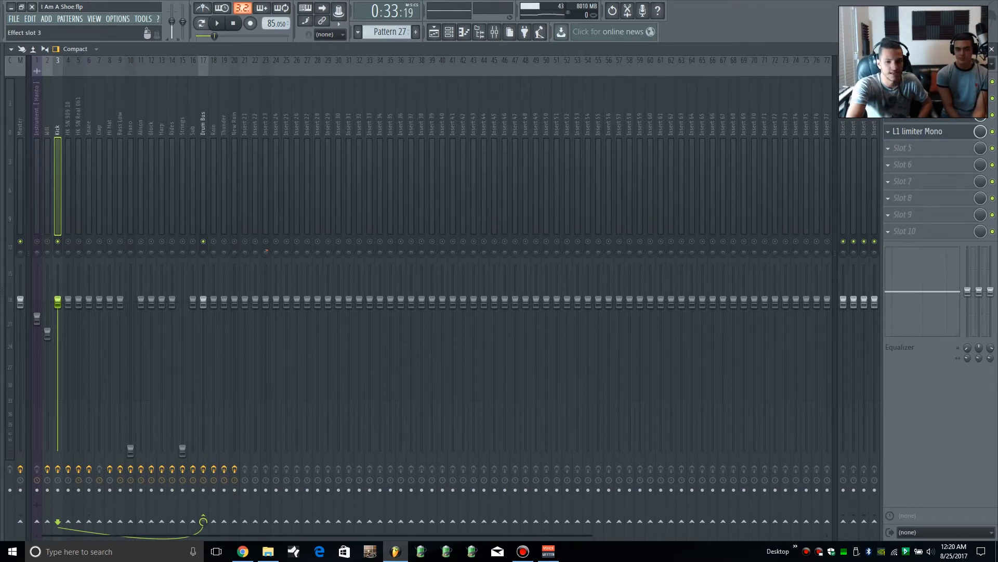
Step: Inspect the Kick's L1 limiter Mono and rocket compressor, and play the soloed track to check the compressor's effect
{"action": "left_click", "coordinate": [918, 130]}
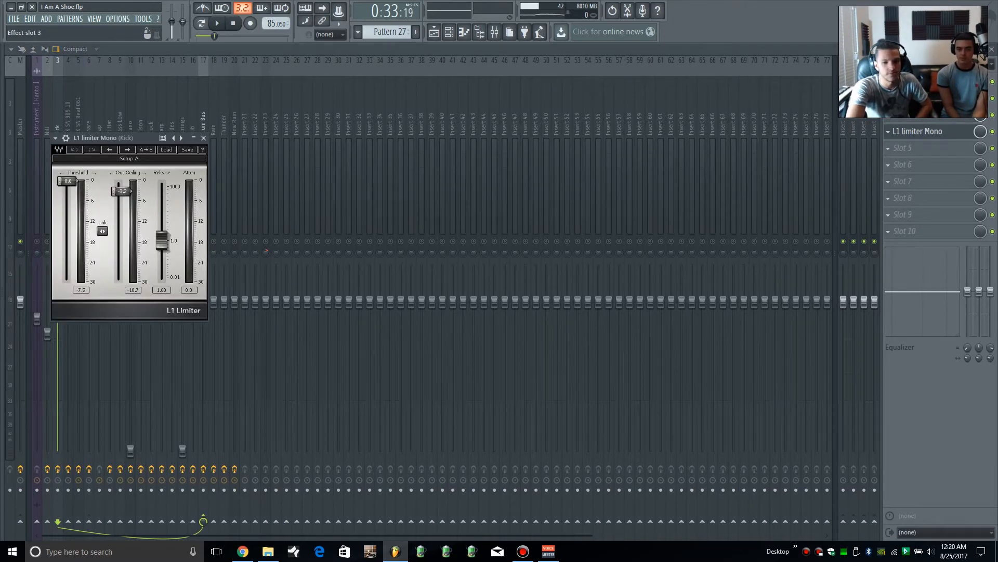
{"action": "left_click", "coordinate": [917, 115]}
{"action": "left_click_drag", "start_coordinate": [484, 269], "coordinate": [470, 218]}
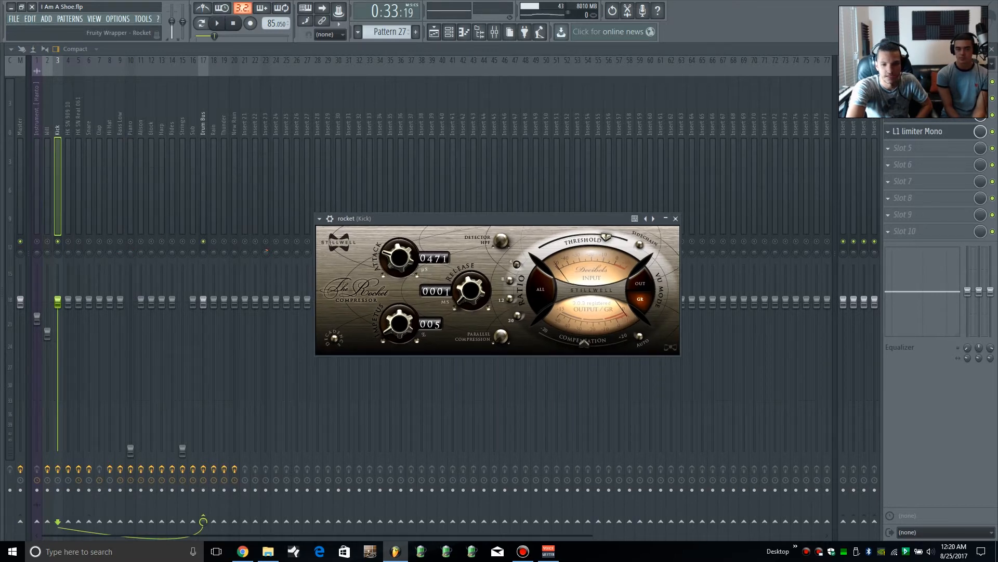
{"action": "key", "text": "space"}
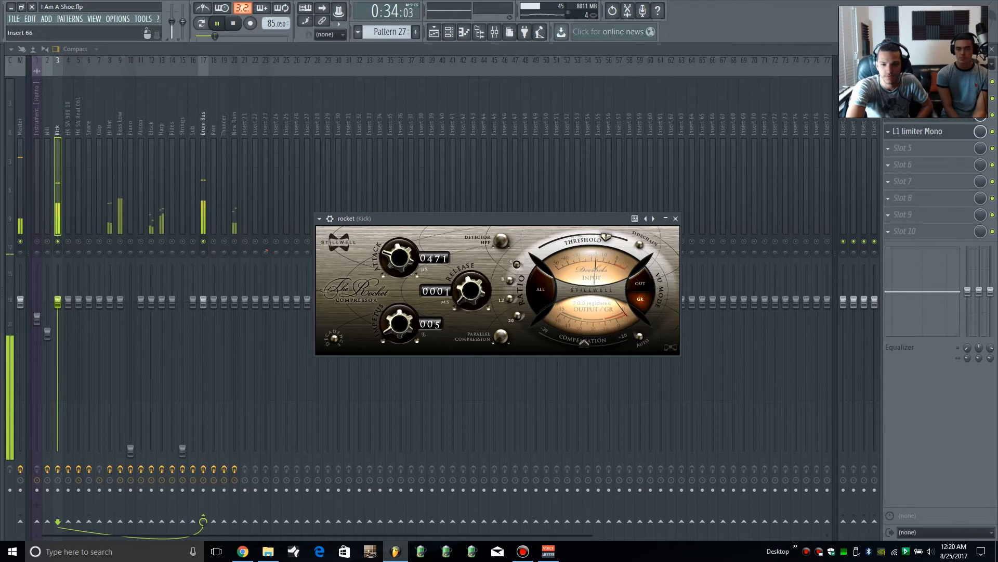
{"action": "left_click", "coordinate": [918, 115]}
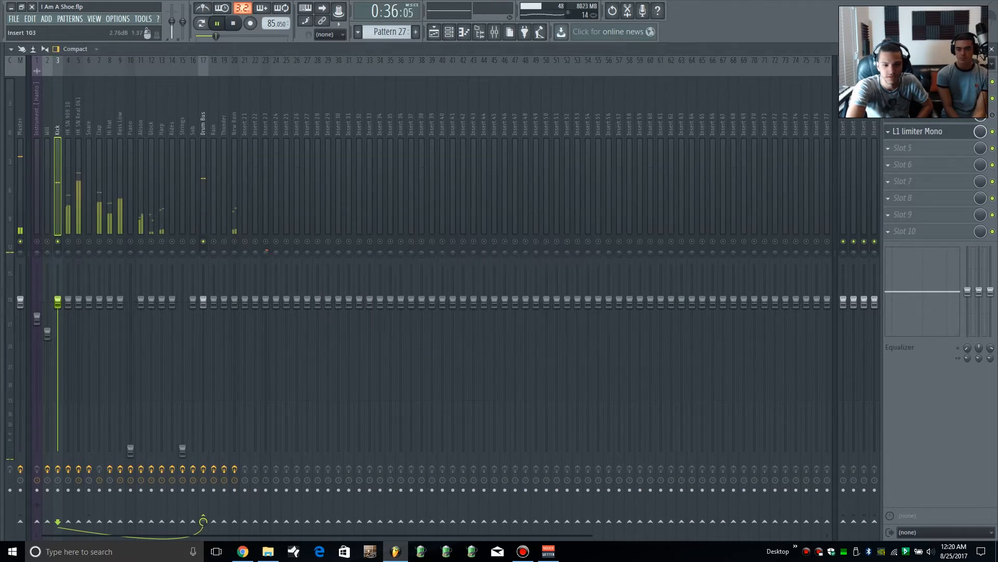
{"action": "left_click", "coordinate": [993, 115]}
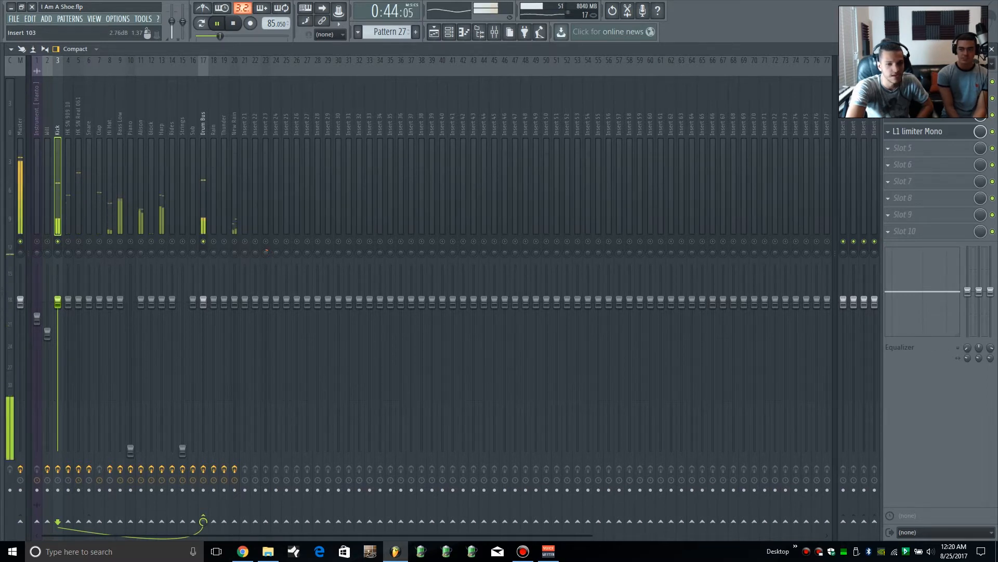
{"action": "left_click", "coordinate": [918, 132]}
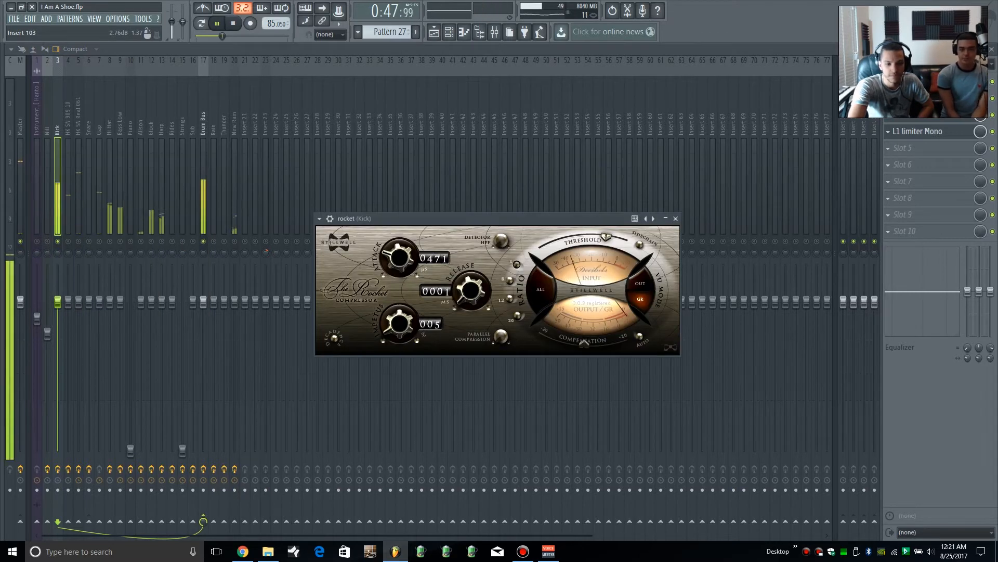
{"action": "key", "text": "space"}
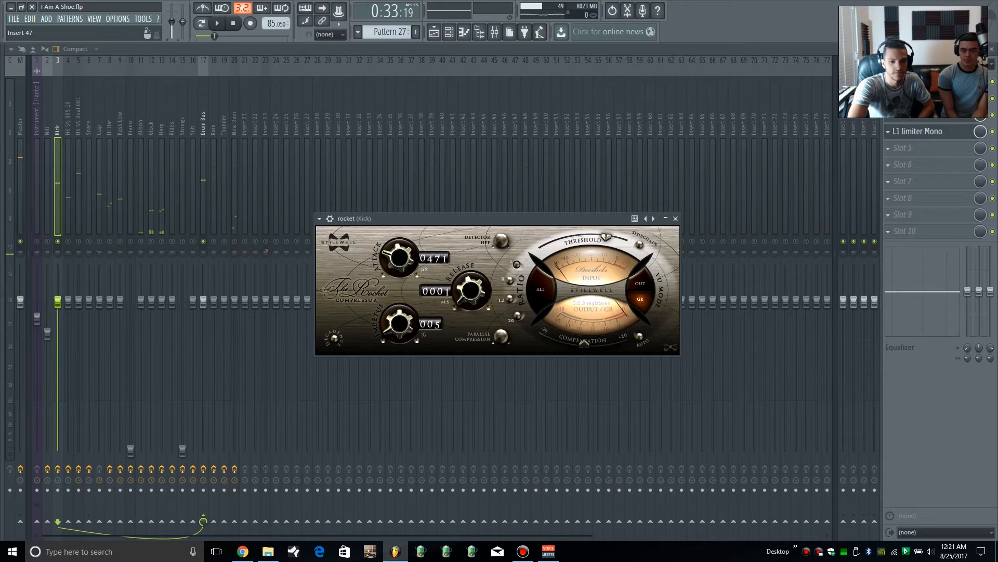
Step: Close the Kick's rocket, L1 limiter Mono and FabFilter Pro-Q 2 windows
{"action": "left_click", "coordinate": [675, 218]}
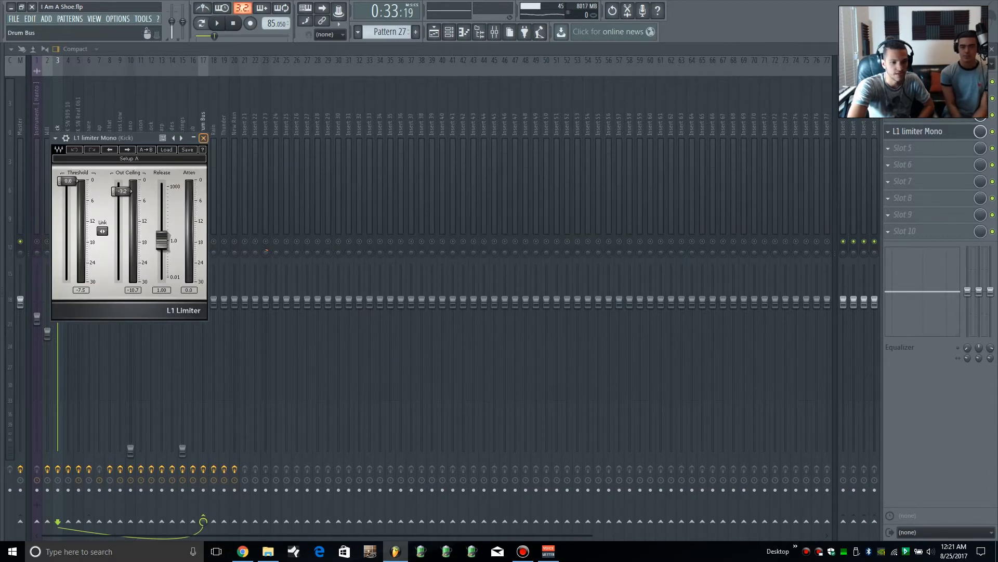
{"action": "left_click", "coordinate": [203, 138]}
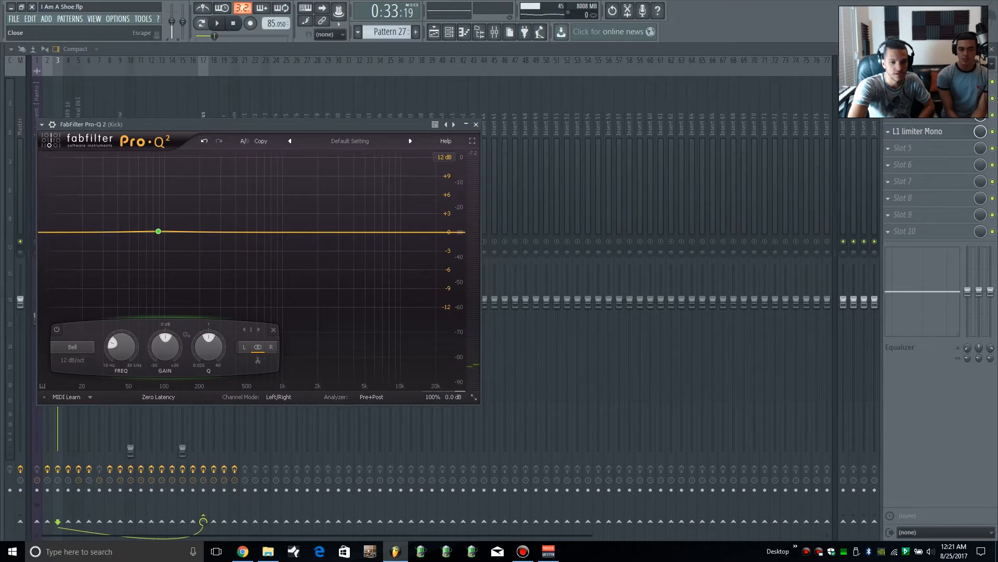
{"action": "left_click", "coordinate": [475, 124]}
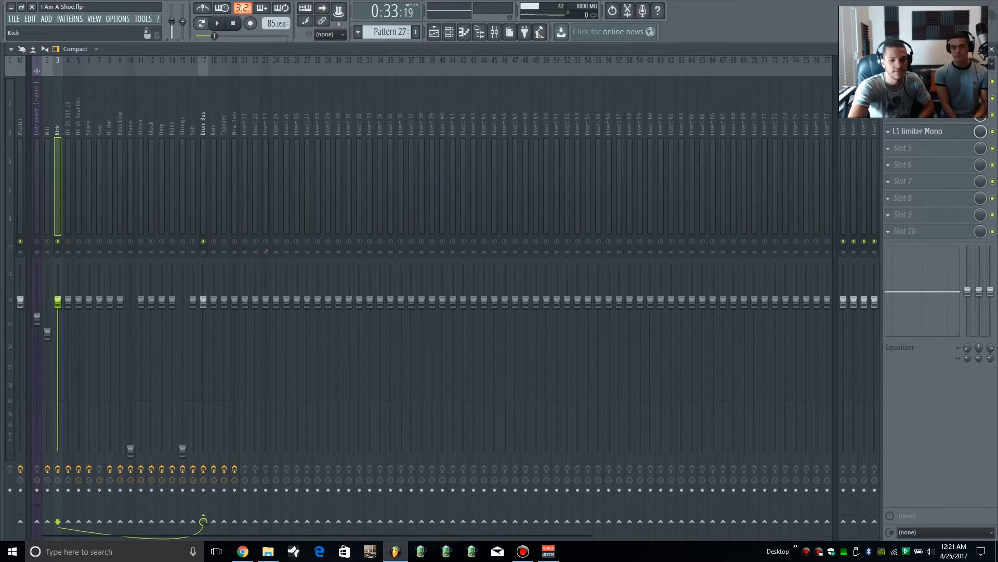
Step: Step through the mixer tracks from Kick to Piano and back to Kick, examining the effects loaded on each
{"action": "key", "text": "Right"}
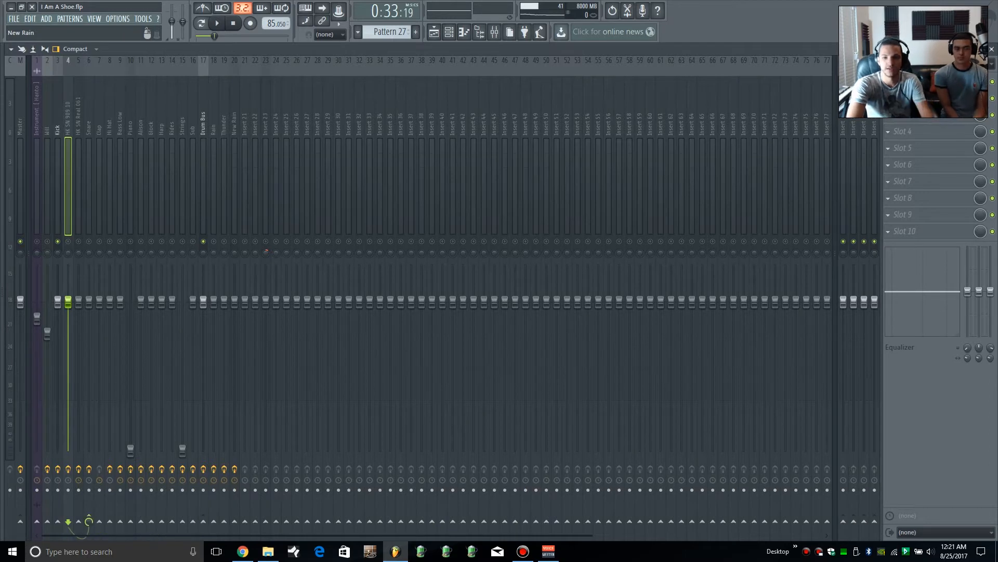
{"action": "key", "text": "Right"}
{"action": "key", "text": "Right"}
{"action": "key", "text": "Right"}
{"action": "key", "text": "Right"}
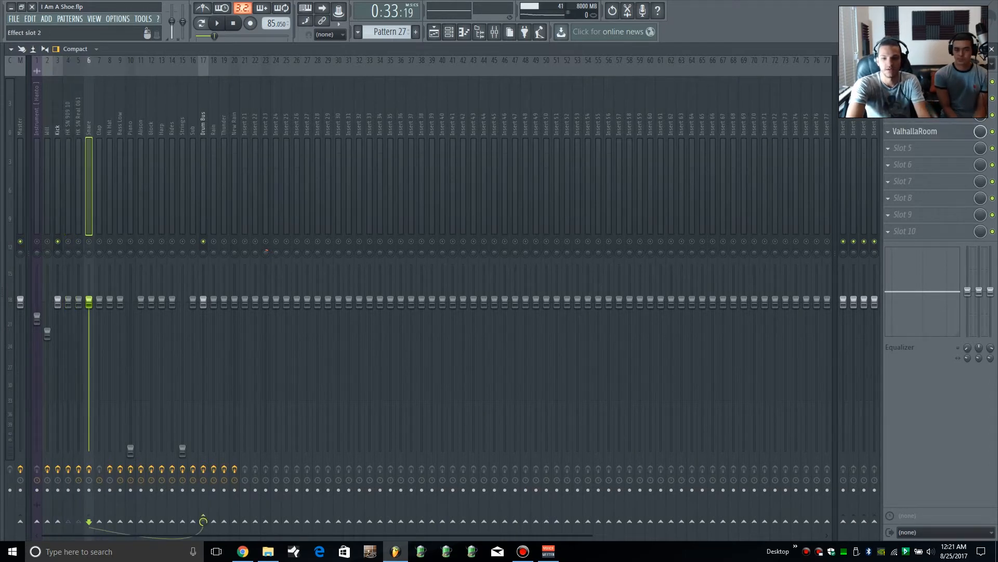
{"action": "key", "text": "Right"}
{"action": "key", "text": "Left"}
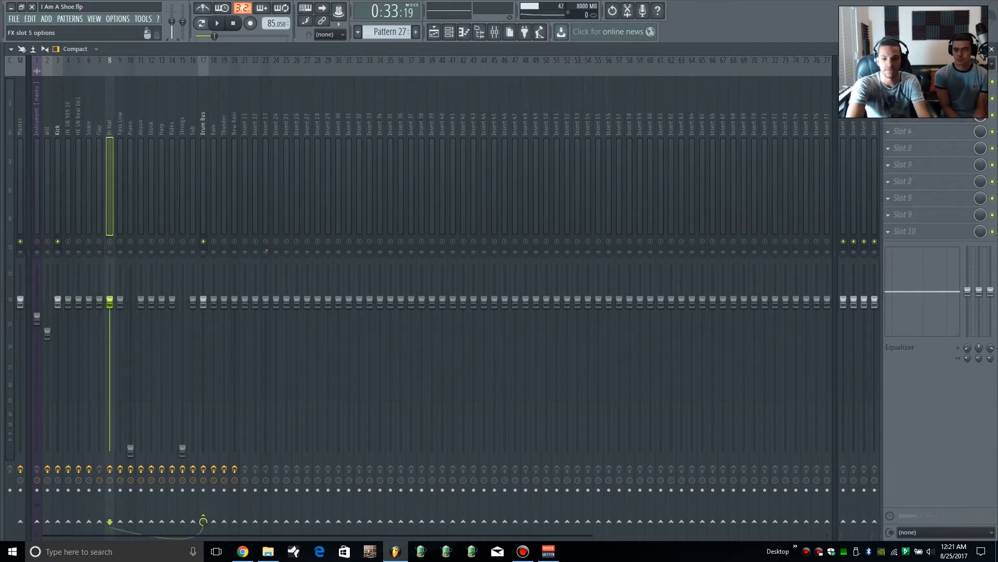
{"action": "key", "text": "Right"}
{"action": "key", "text": "Right"}
{"action": "key", "text": "Right"}
{"action": "key", "text": "Right"}
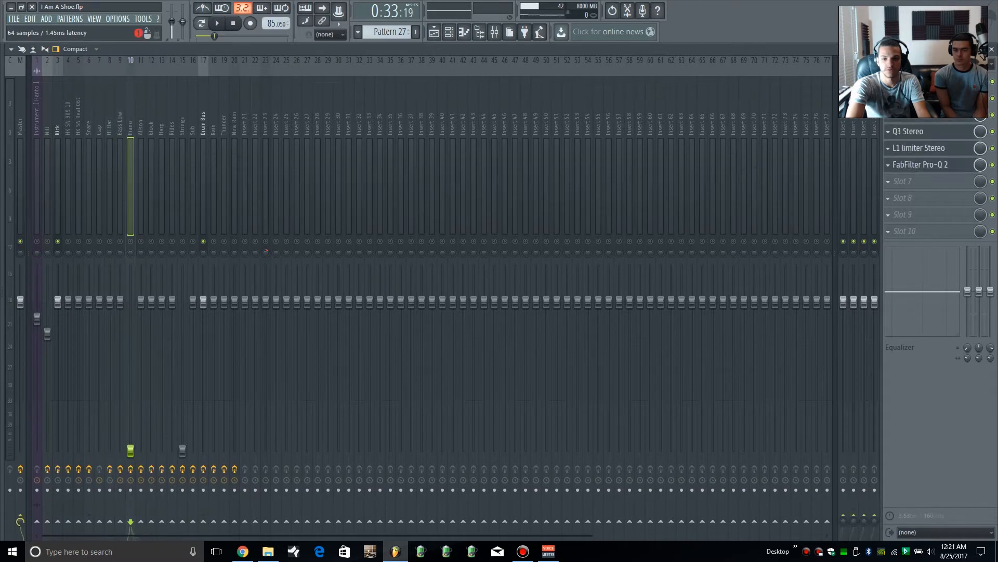
{"action": "key", "text": "Left"}
{"action": "key", "text": "Left"}
{"action": "key", "text": "Left"}
{"action": "key", "text": "Left"}
{"action": "key", "text": "Left"}
{"action": "key", "text": "Left"}
{"action": "key", "text": "Left"}
{"action": "key", "text": "Left"}
{"action": "key", "text": "Left"}
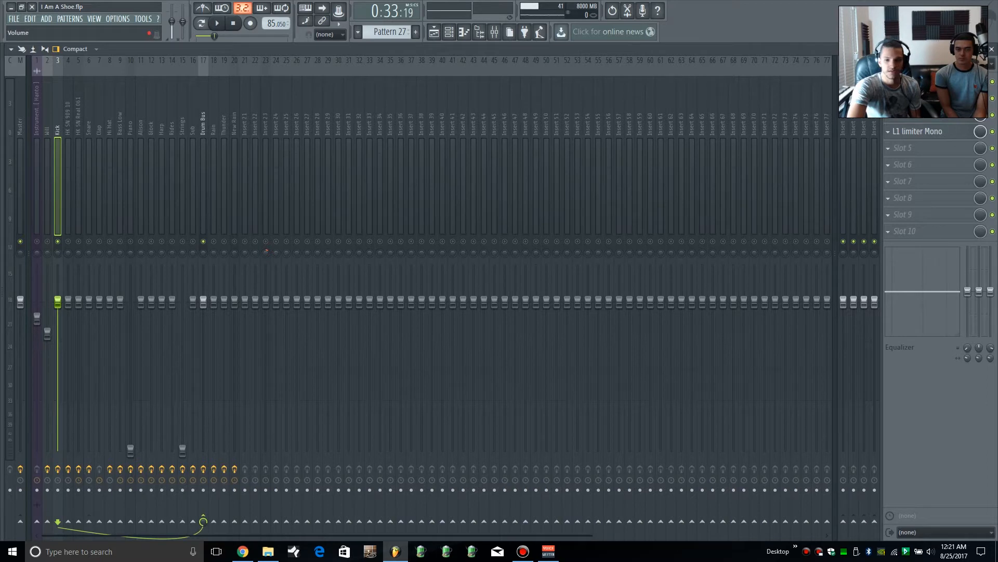
Step: While playing the soloed Kick, try an out ceiling of -15.3 dB in its L1 limiter Mono and restore it to -3.2 dB
{"action": "left_click", "coordinate": [918, 131]}
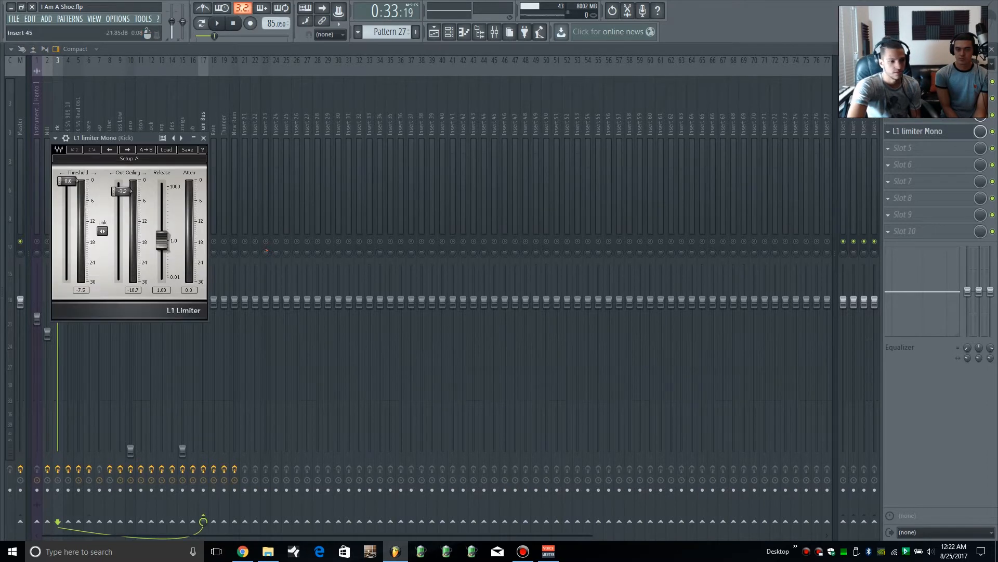
{"action": "key", "text": "space"}
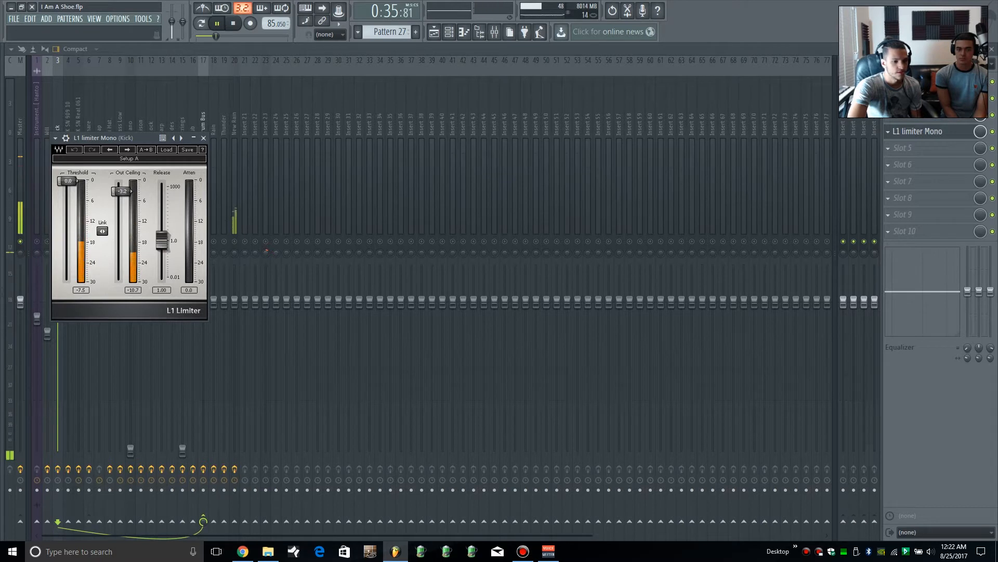
{"action": "left_click_drag", "start_coordinate": [131, 191], "coordinate": [131, 231]}
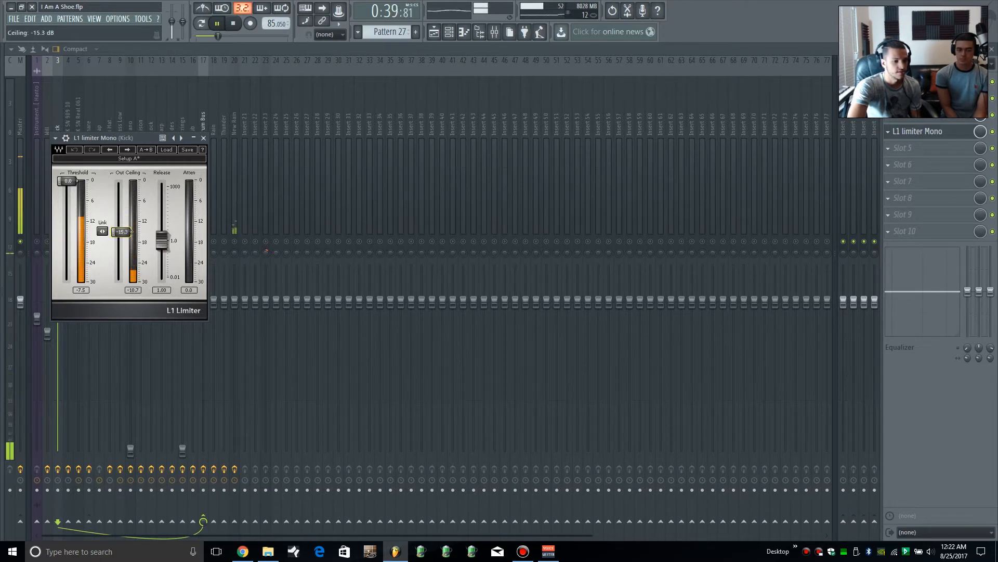
{"action": "double_click", "coordinate": [122, 231]}
{"action": "type", "text": "-3.2"}
{"action": "key", "text": "Return"}
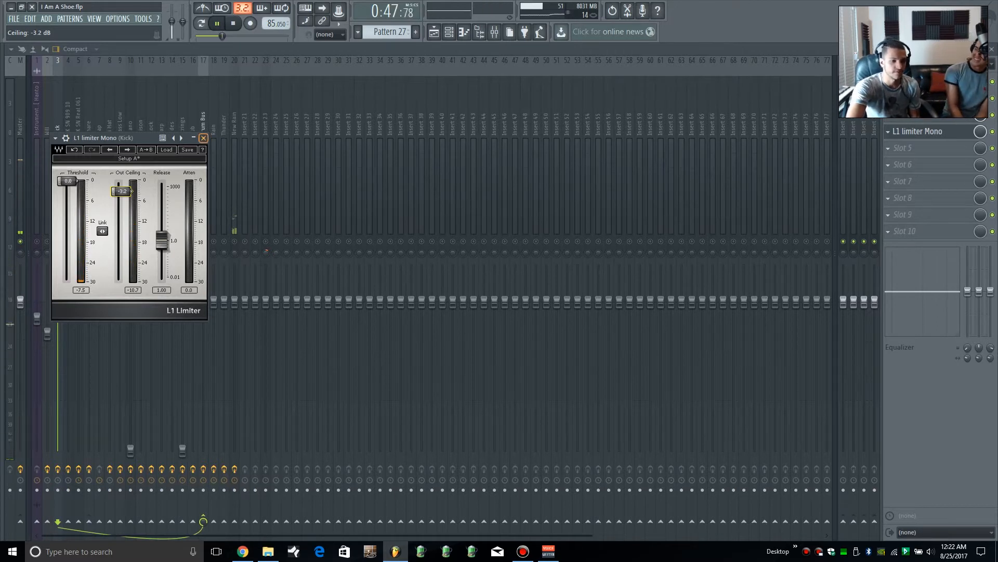
Step: Close the Kick's L1 limiter Mono and step through the mixer tracks from Kick to Clap and back during playback
{"action": "left_click", "coordinate": [204, 138]}
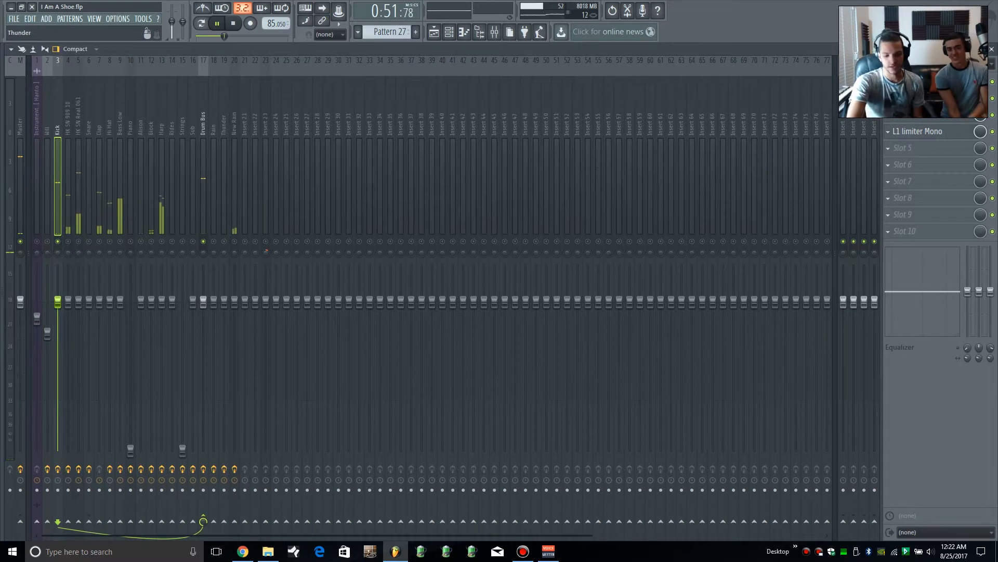
{"action": "key", "text": "Right"}
{"action": "key", "text": "Right"}
{"action": "key", "text": "Right"}
{"action": "key", "text": "Right"}
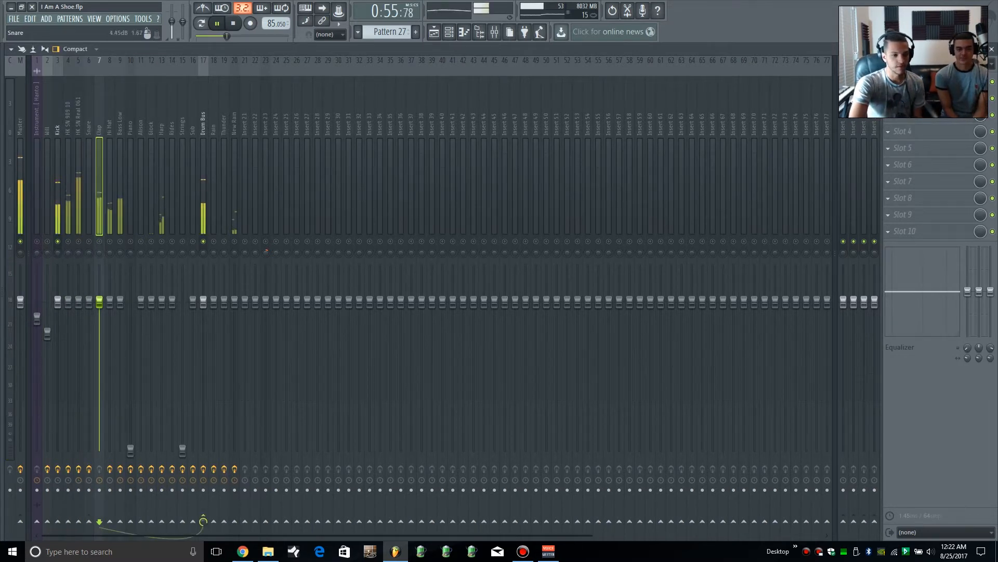
{"action": "key", "text": "Left"}
{"action": "key", "text": "Left"}
{"action": "key", "text": "Left"}
{"action": "key", "text": "Left"}
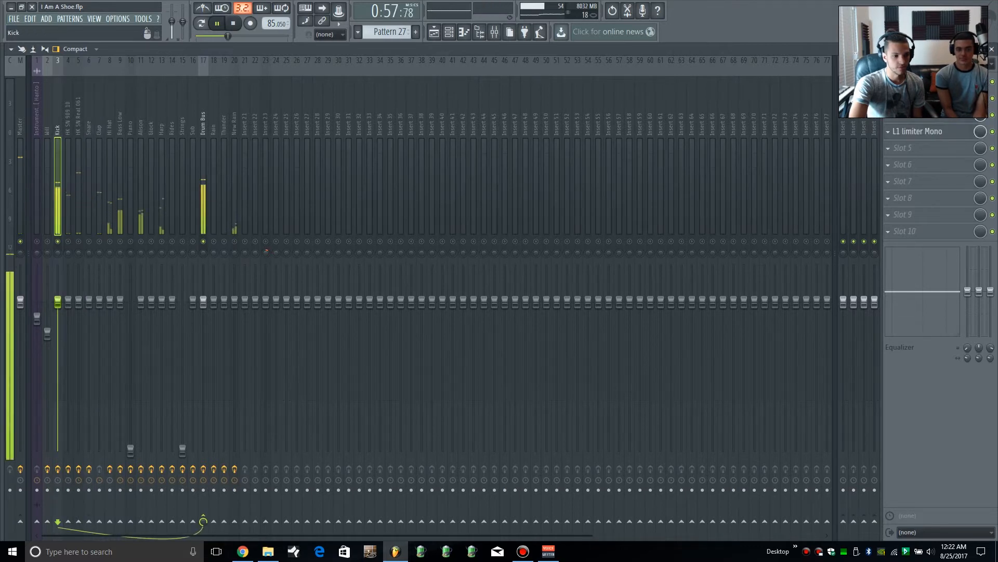
Step: Stop playback and unsolo the Kick track
{"action": "key", "text": "space"}
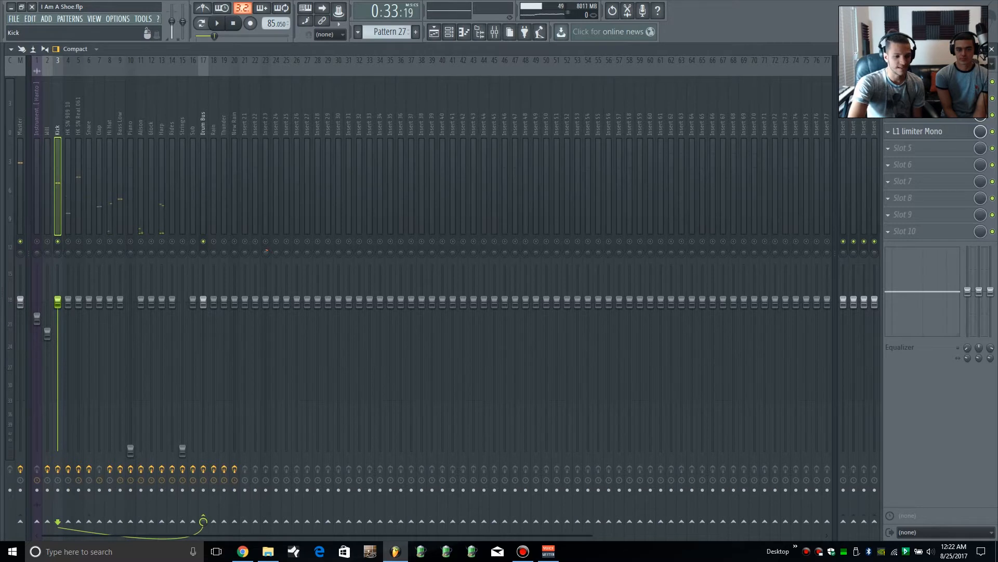
{"action": "right_click", "coordinate": [58, 241]}
Step: Step through the HK SN 909 10, HK SN Real 061 and Snare tracks, examining the effects loaded on each
{"action": "key", "text": "Right"}
{"action": "key", "text": "Right"}
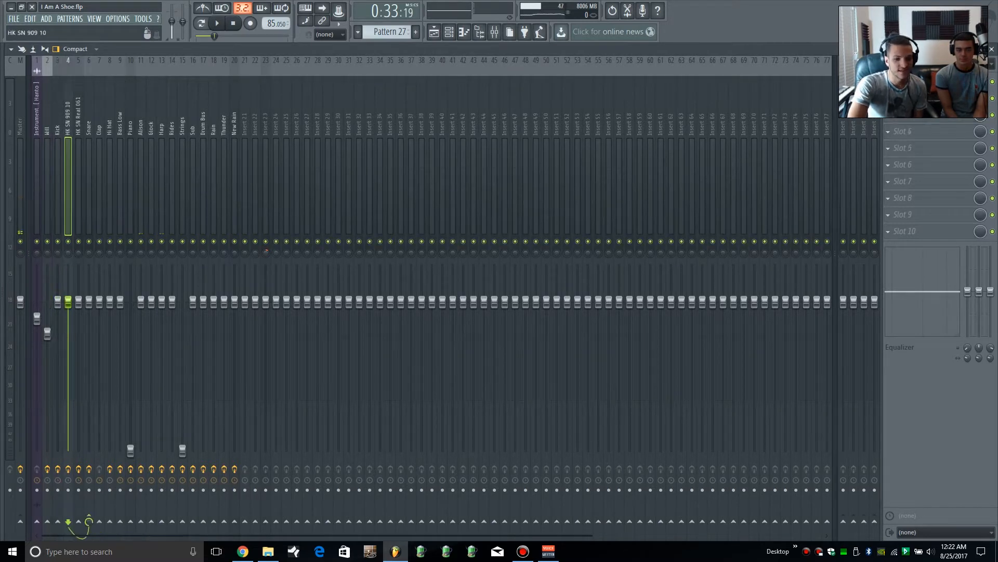
{"action": "key", "text": "Left"}
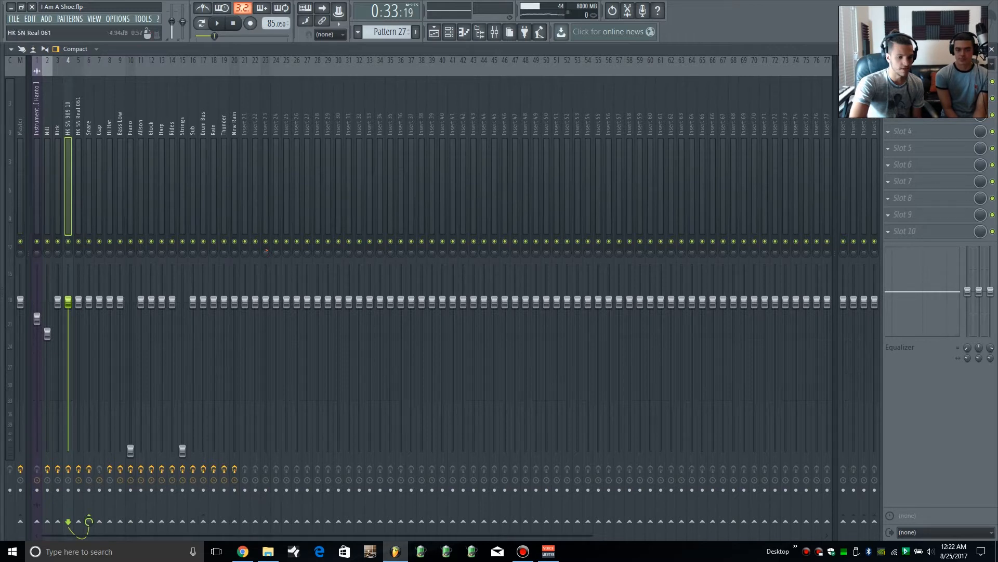
{"action": "key", "text": "Right"}
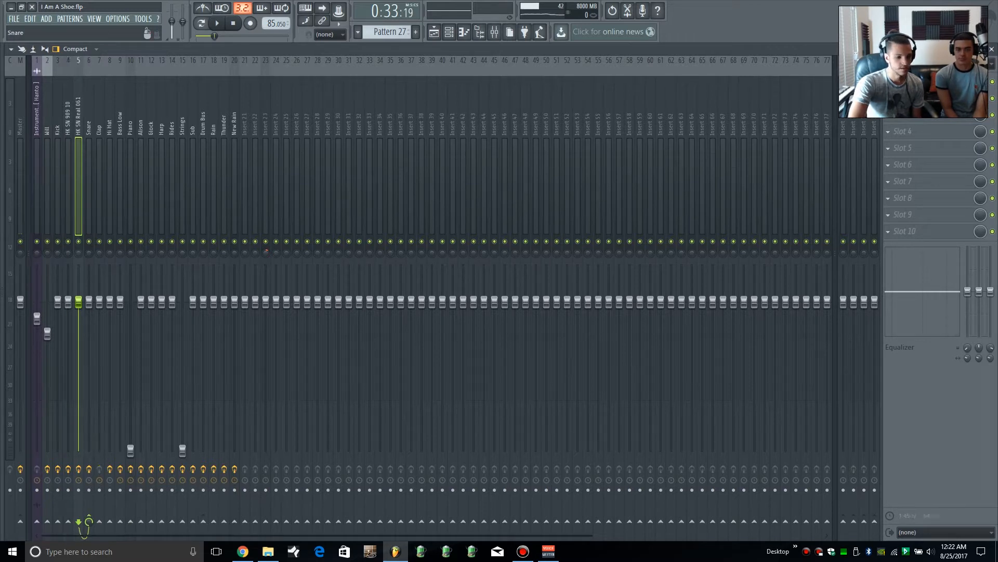
{"action": "key", "text": "Right"}
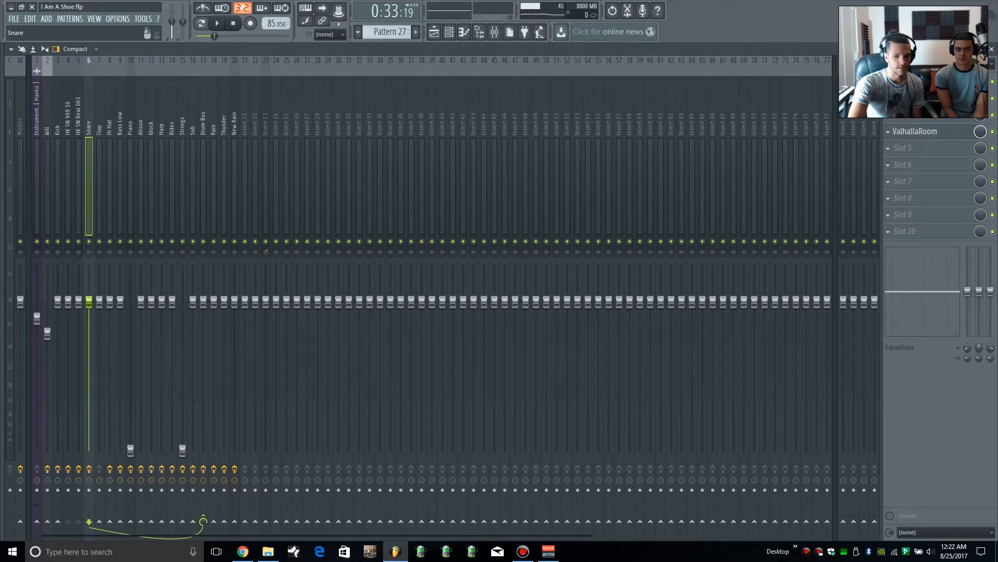
Step: Inspect the Q4 Stereo and L1 limiter Stereo on HK SN 909 10 and the Q4 Stereo on HK SN Real 061
{"action": "key", "text": "Left"}
{"action": "key", "text": "Left"}
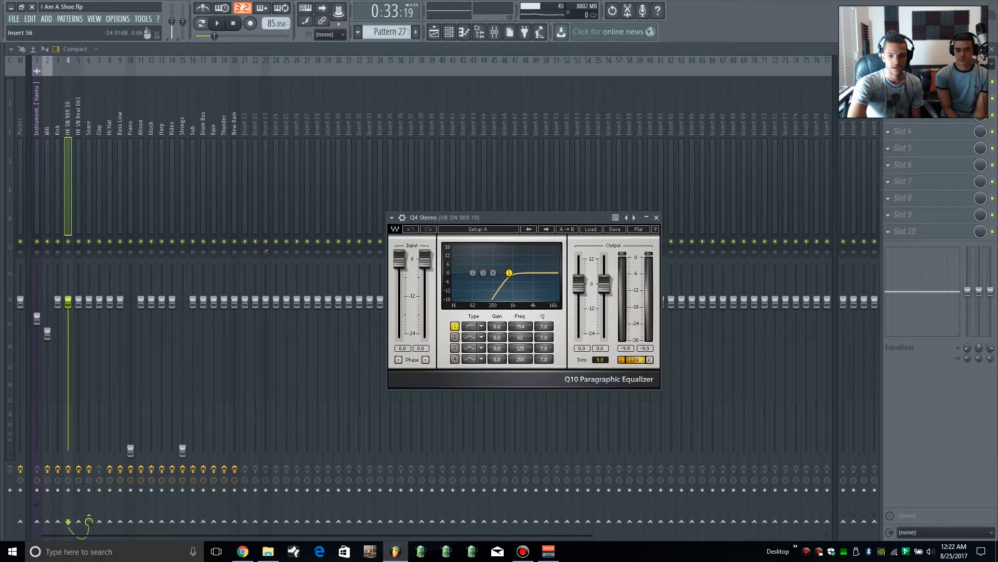
{"action": "left_click", "coordinate": [915, 98]}
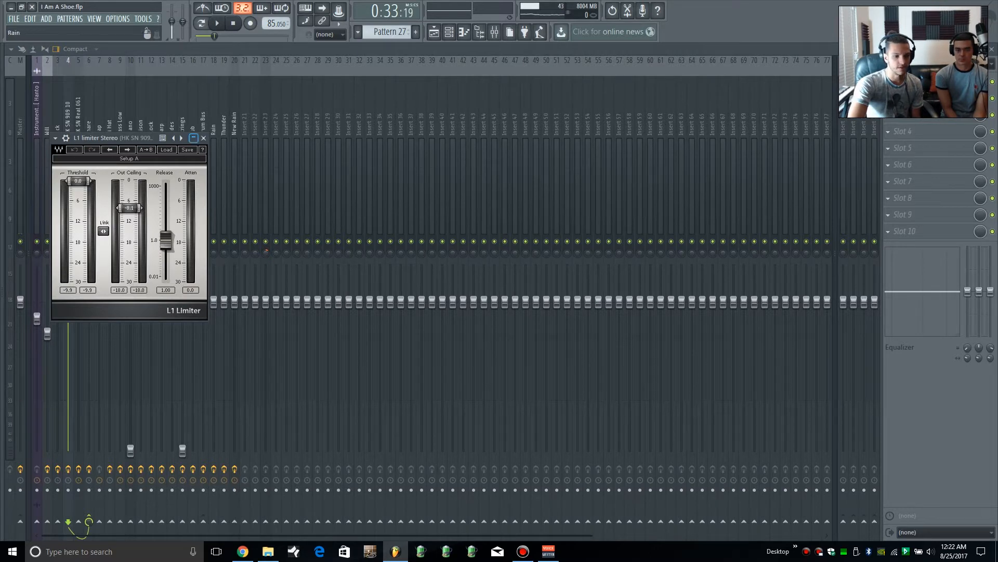
{"action": "left_click", "coordinate": [204, 138]}
{"action": "left_click", "coordinate": [79, 161]}
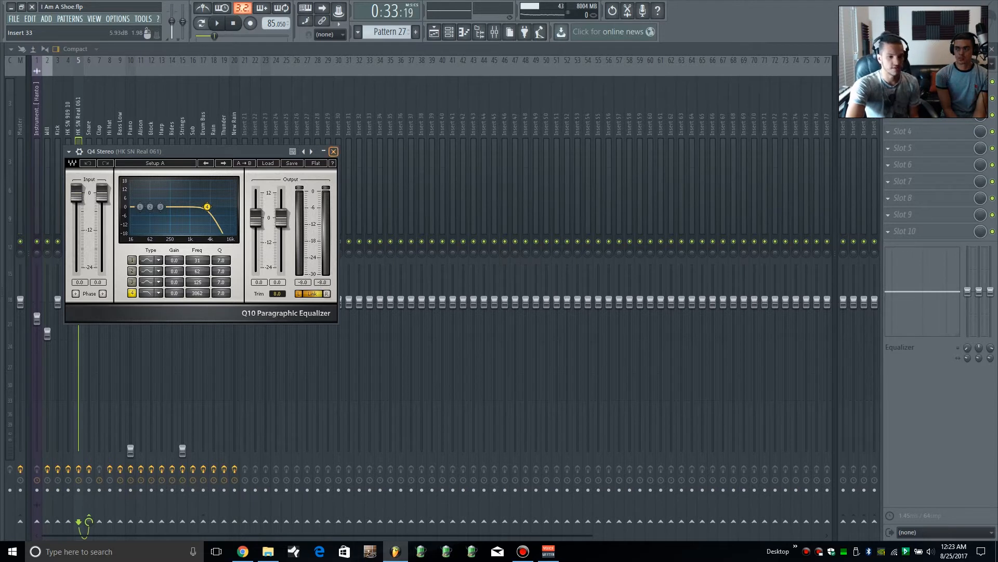
{"action": "left_click", "coordinate": [334, 150]}
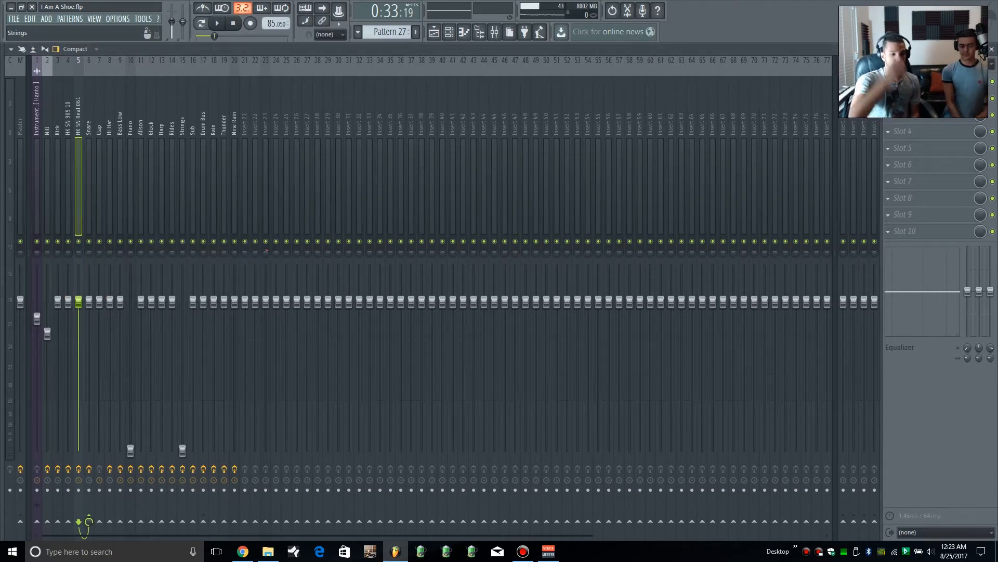
Step: Compare the Q4 Stereo equalizer curves of the HK SN 909 10 and HK SN Real 061 tracks, closing the equalizer when finished
{"action": "left_click", "coordinate": [68, 186]}
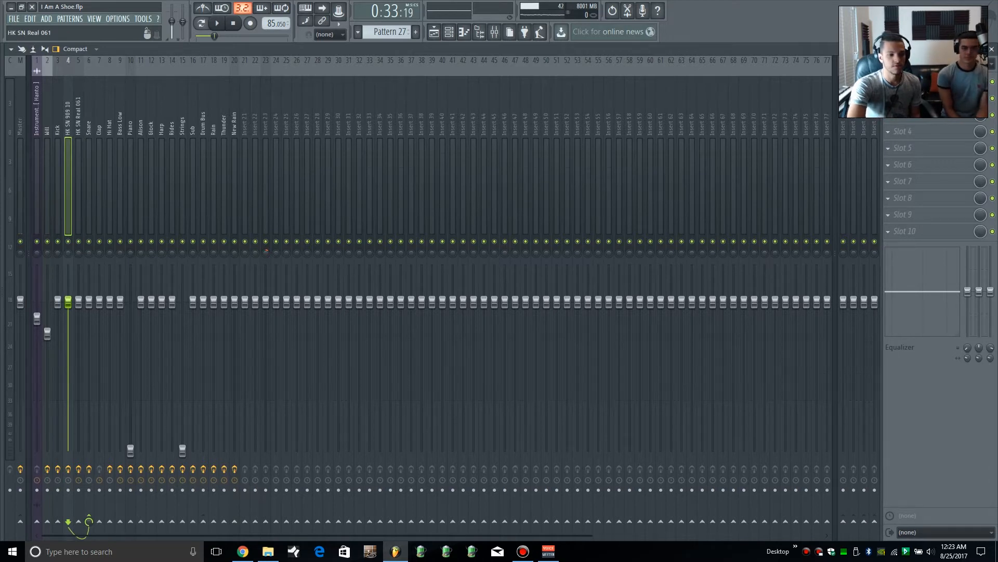
{"action": "left_click", "coordinate": [79, 186]}
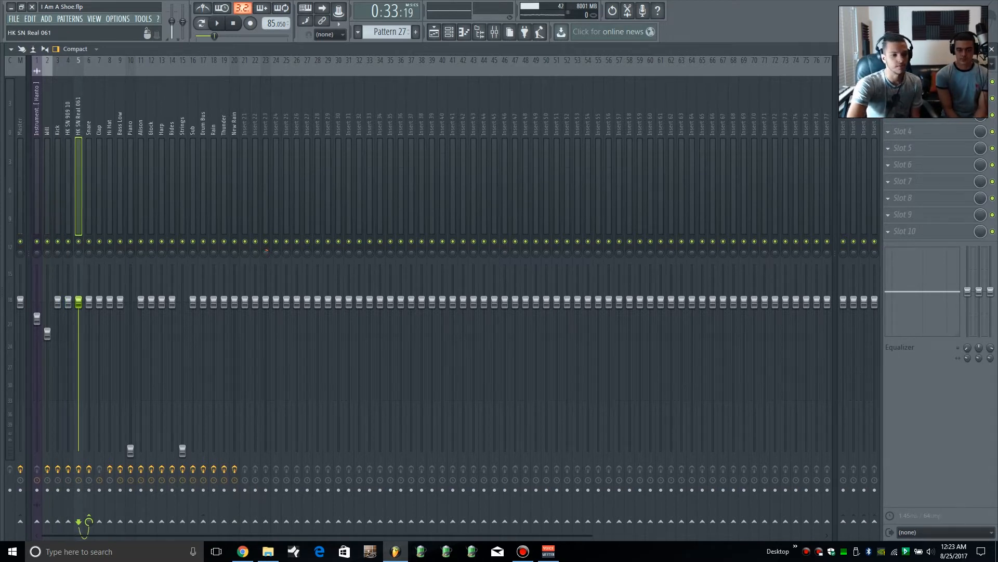
{"action": "left_click", "coordinate": [68, 186]}
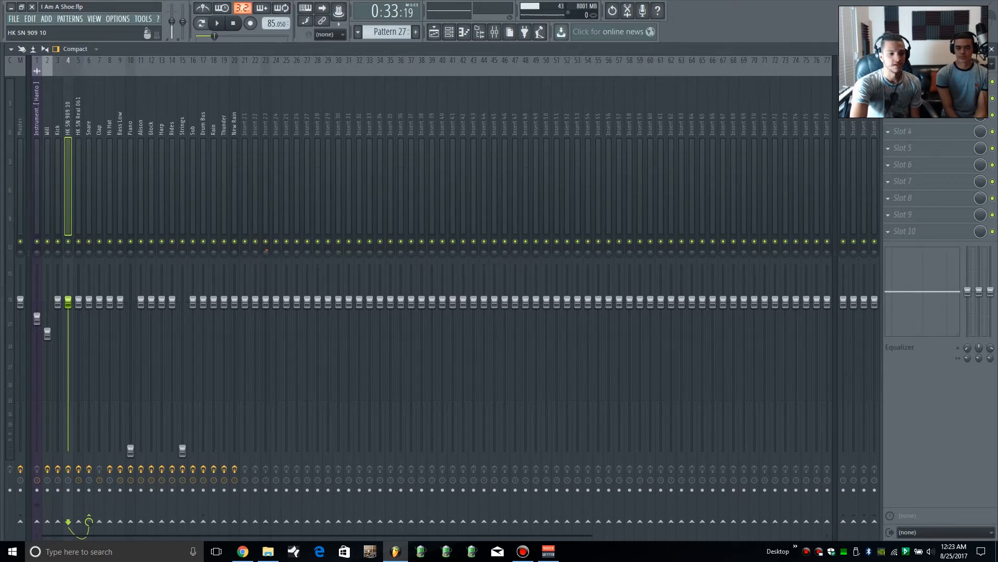
{"action": "left_click", "coordinate": [921, 81]}
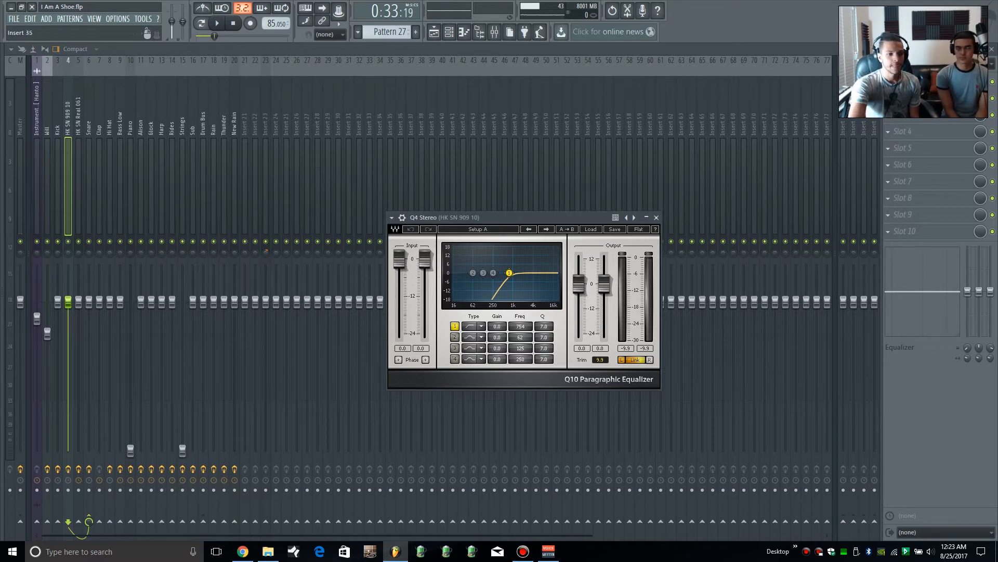
{"action": "left_click", "coordinate": [79, 177]}
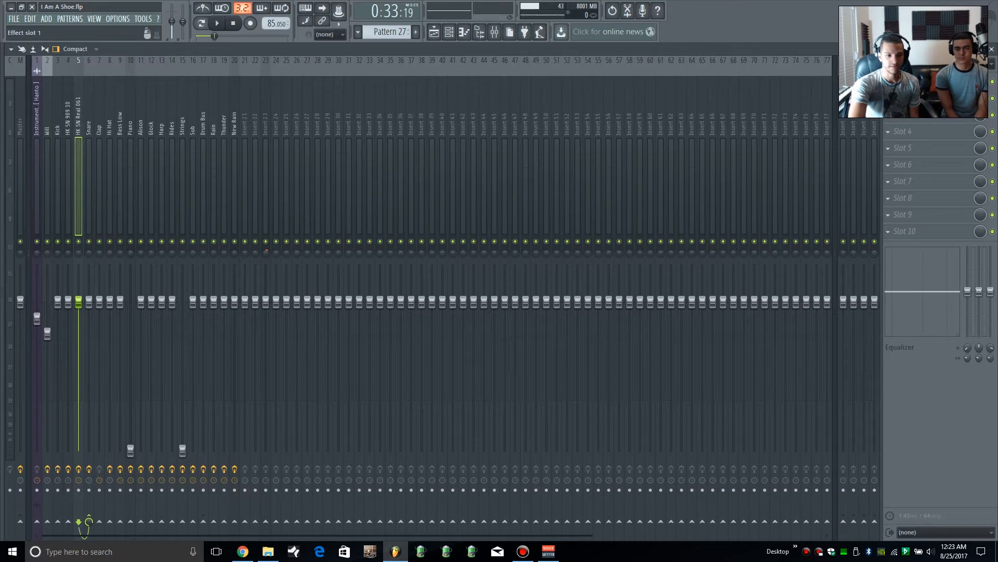
{"action": "left_click", "coordinate": [921, 82]}
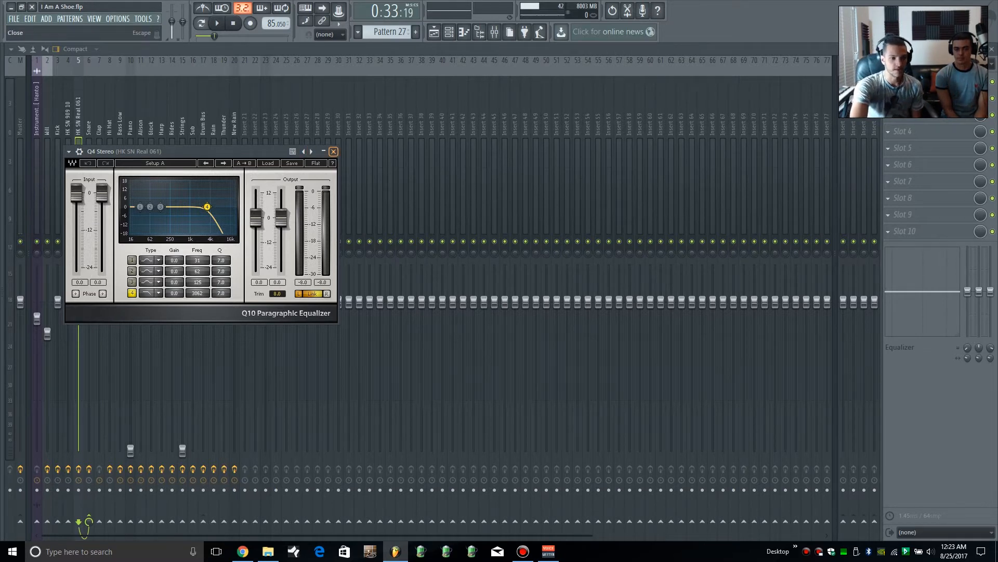
{"action": "key", "text": "Escape"}
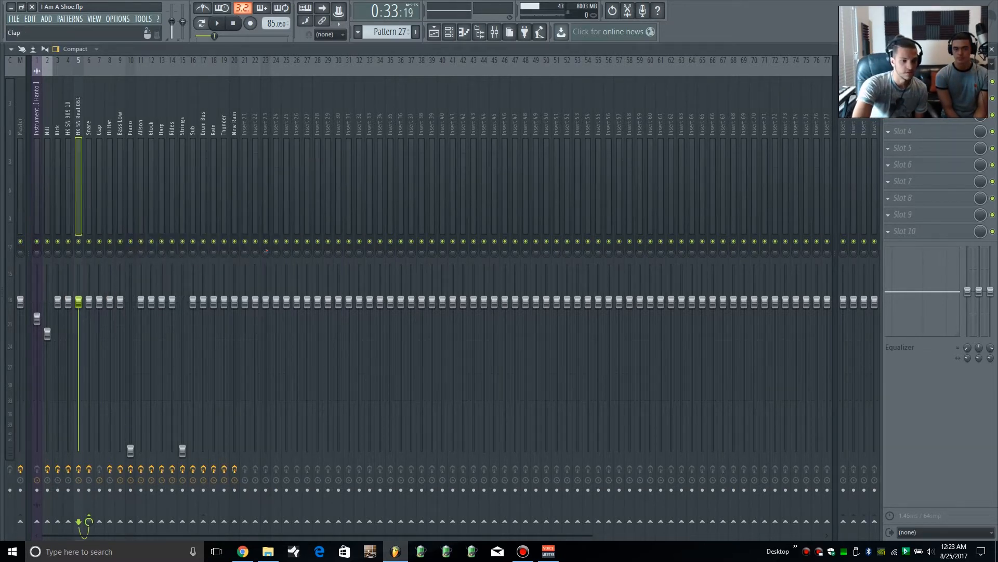
Step: Solo the Snare together with HK SN 909 10 and HK SN Real 061, and play the song from an earlier position
{"action": "right_click", "coordinate": [89, 242]}
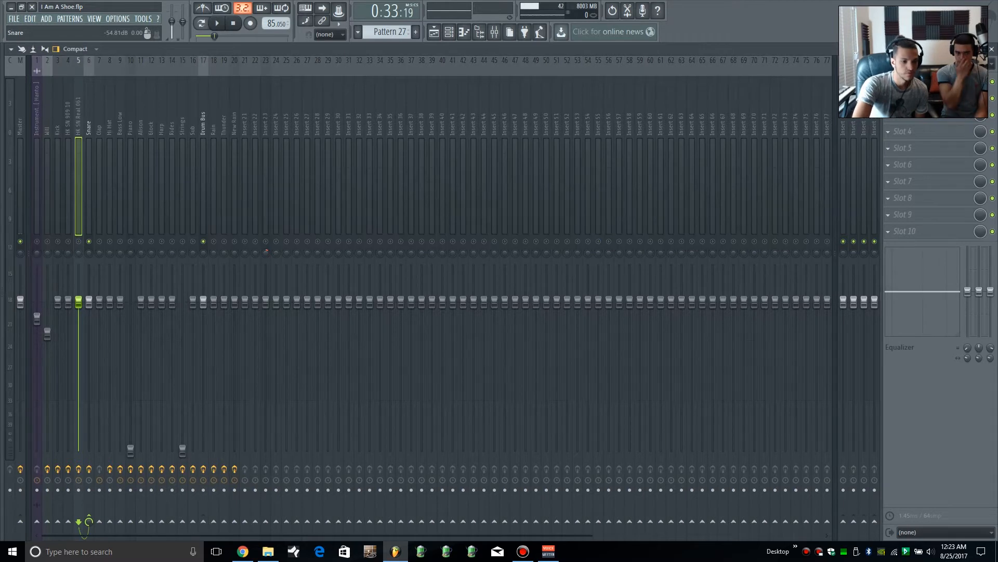
{"action": "key", "text": "space"}
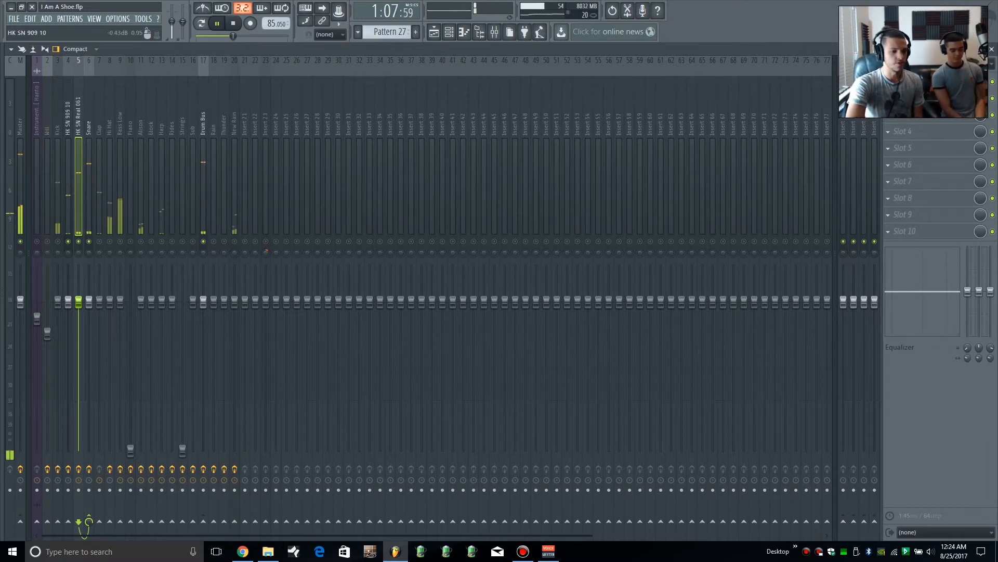
{"action": "left_click", "coordinate": [68, 186]}
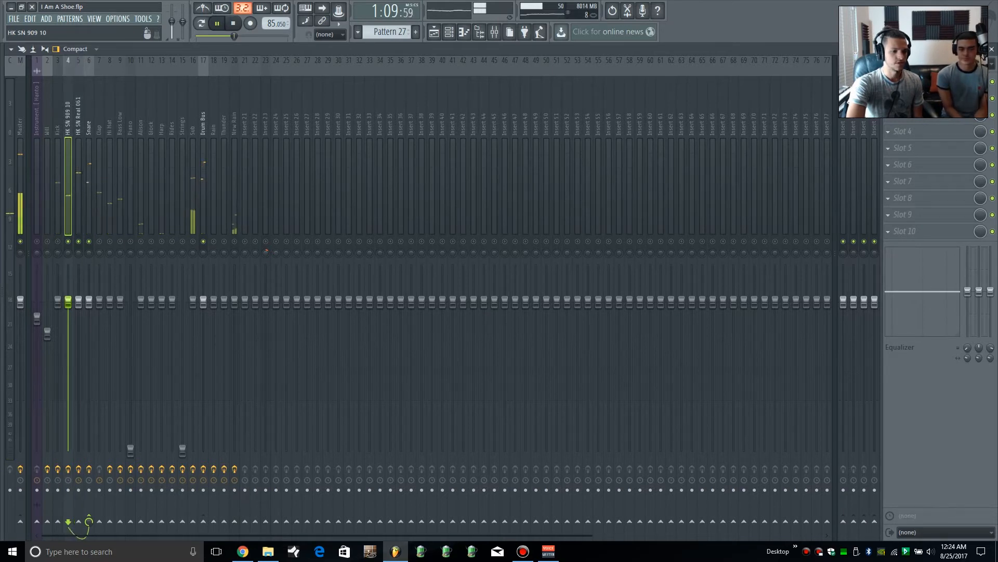
{"action": "left_click", "coordinate": [215, 36]}
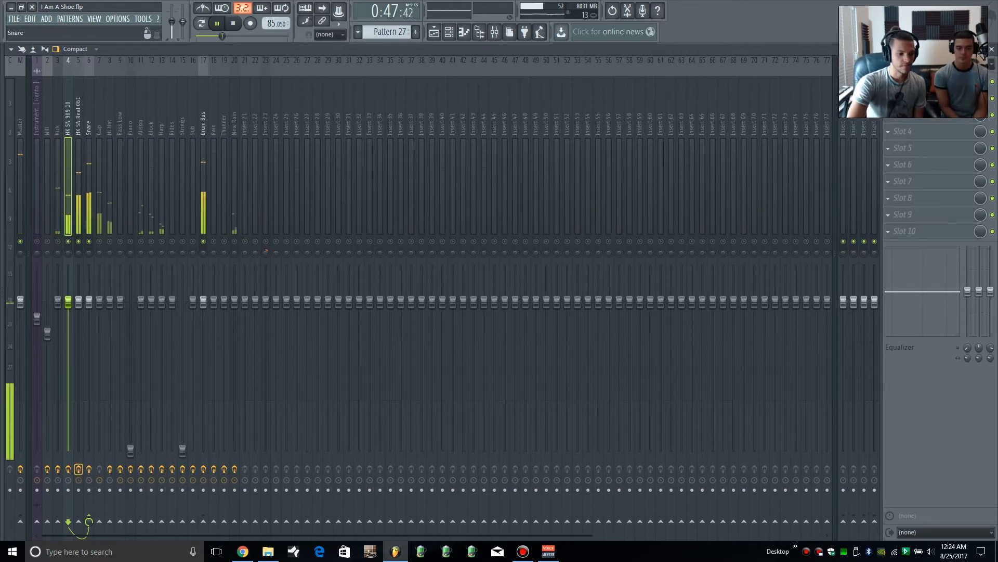
Step: Bypass the effects on HK SN 909 10 and HK SN Real 061 during playback, re-enable them and stop playback
{"action": "left_click", "coordinate": [68, 469]}
{"action": "left_click", "coordinate": [78, 469]}
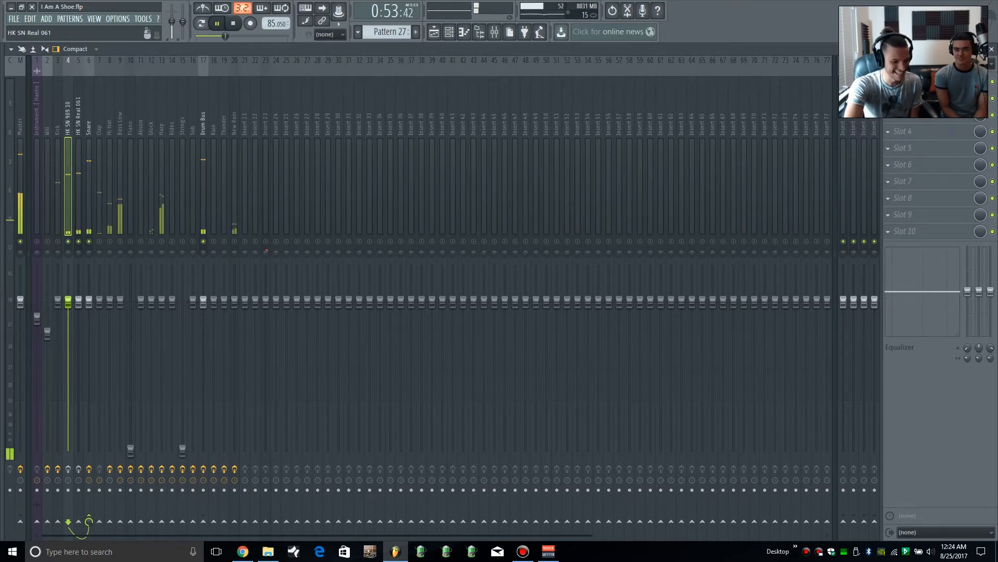
{"action": "left_click", "coordinate": [68, 469]}
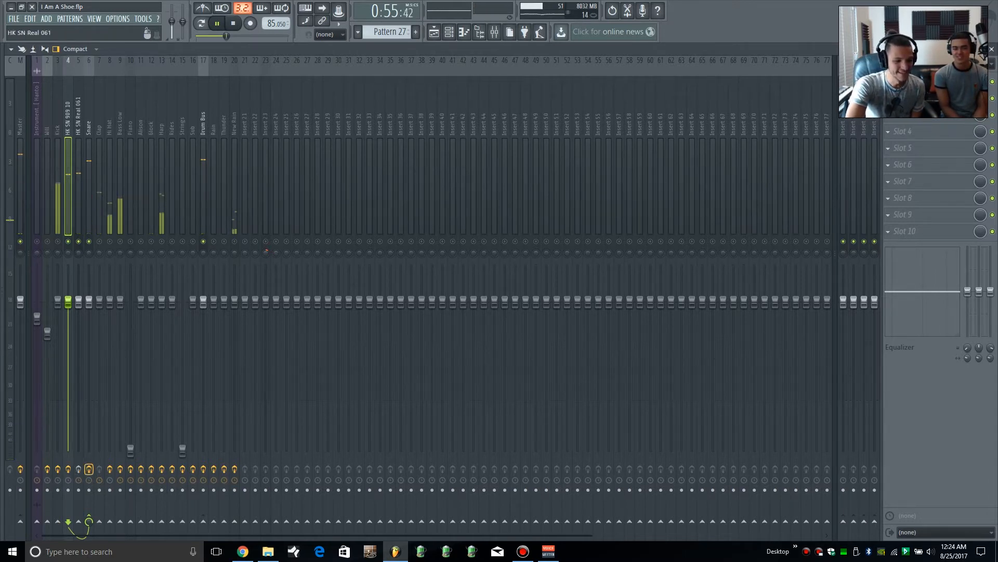
{"action": "key", "text": "space"}
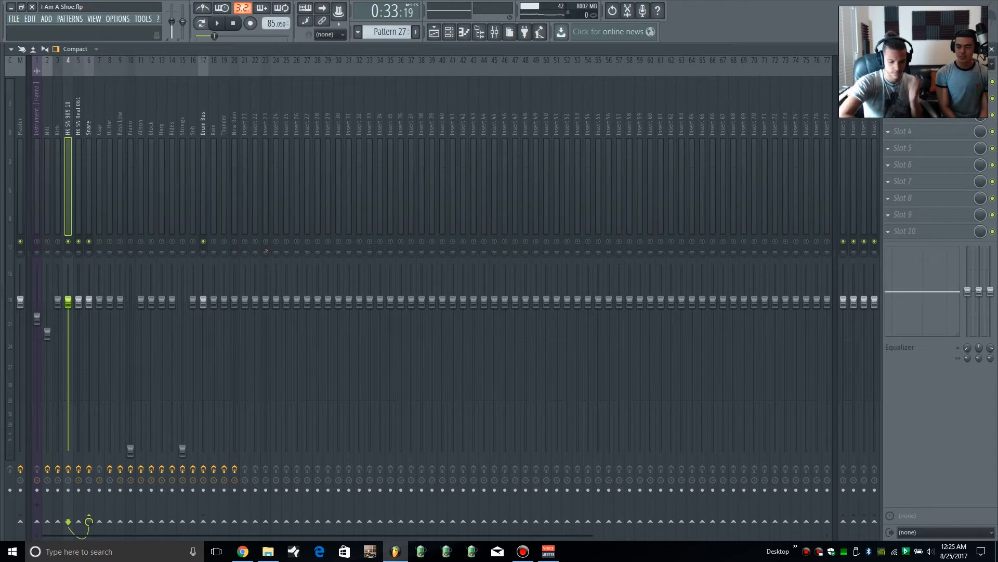
Step: Check the effects loaded on the Hi Hat and Snare tracks and inspect the Kick's Q4 Stereo equalizer
{"action": "left_click", "coordinate": [110, 186]}
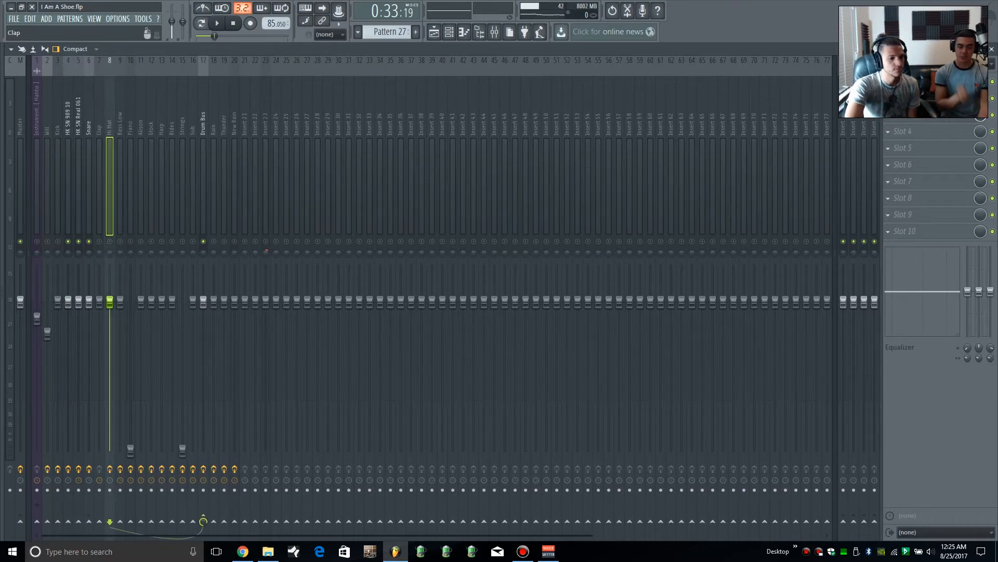
{"action": "left_click", "coordinate": [89, 186]}
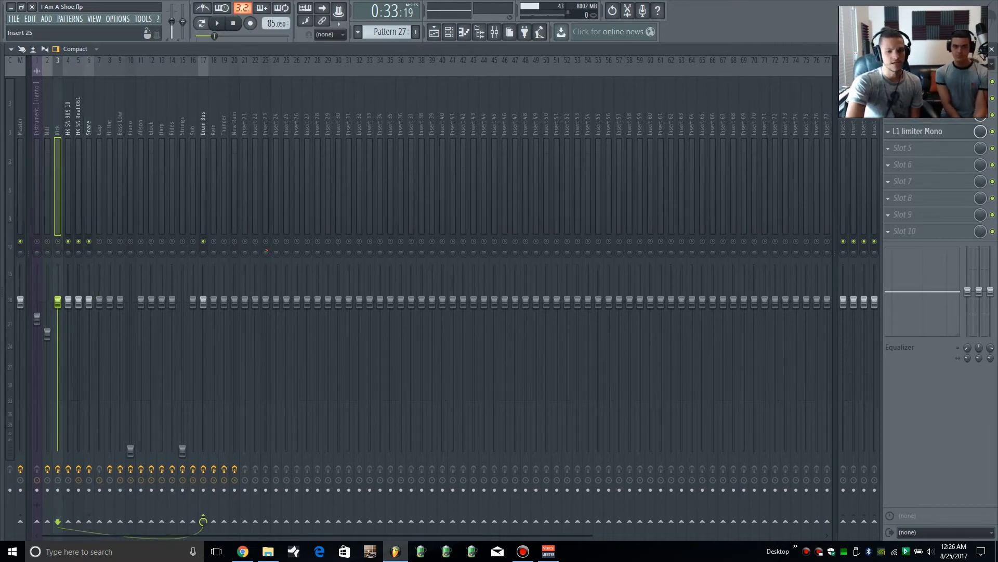
{"action": "left_click", "coordinate": [918, 98]}
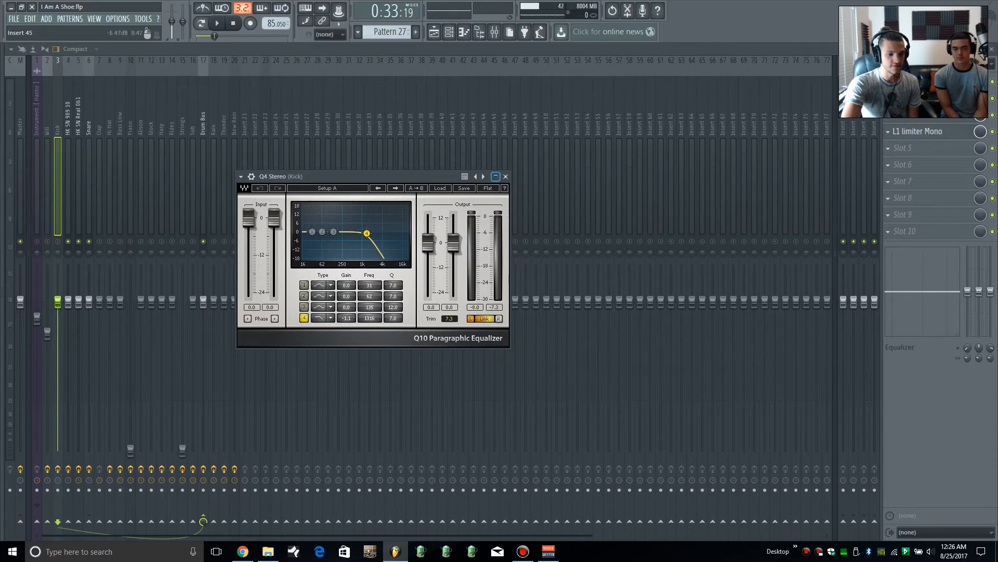
{"action": "left_click", "coordinate": [505, 176]}
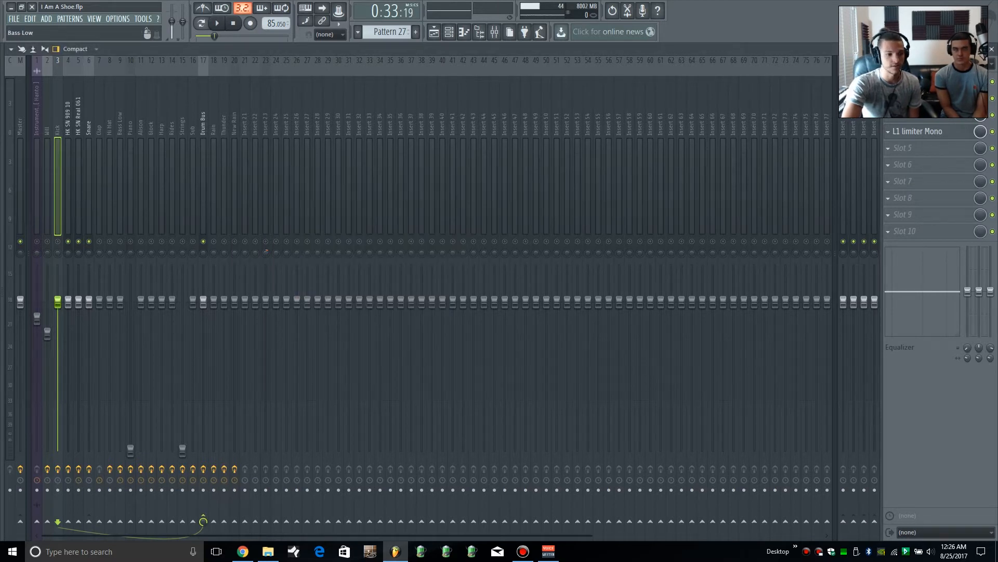
Step: Select the Clap track, solo it and play a short section of the song to hear it alone
{"action": "left_click", "coordinate": [89, 186]}
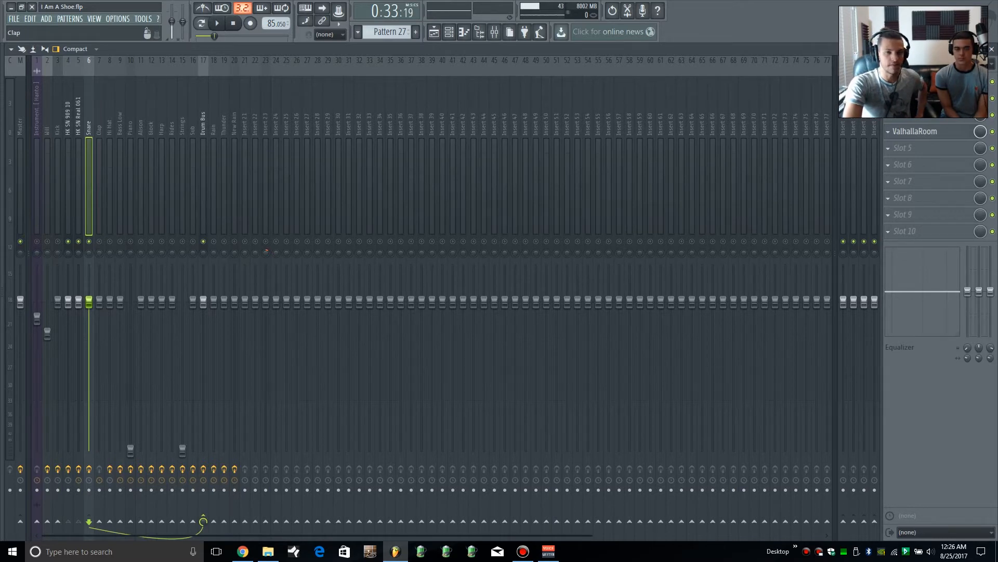
{"action": "left_click", "coordinate": [99, 187]}
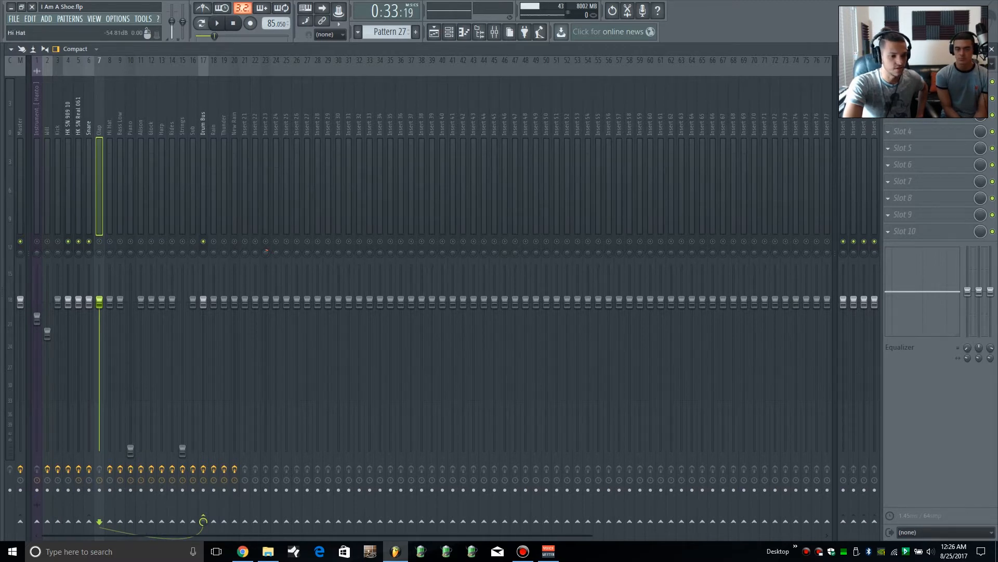
{"action": "key", "text": "space"}
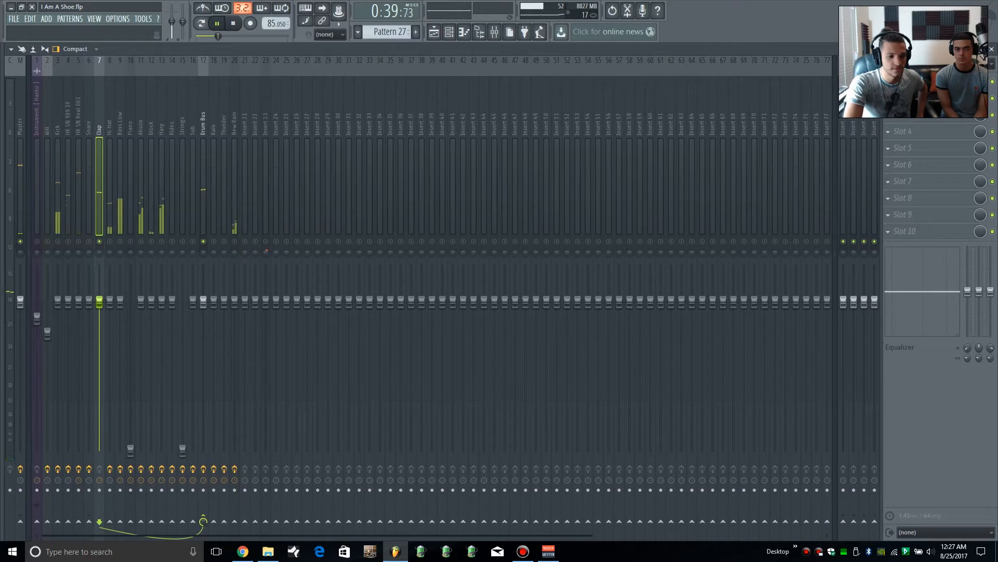
{"action": "key", "text": "space"}
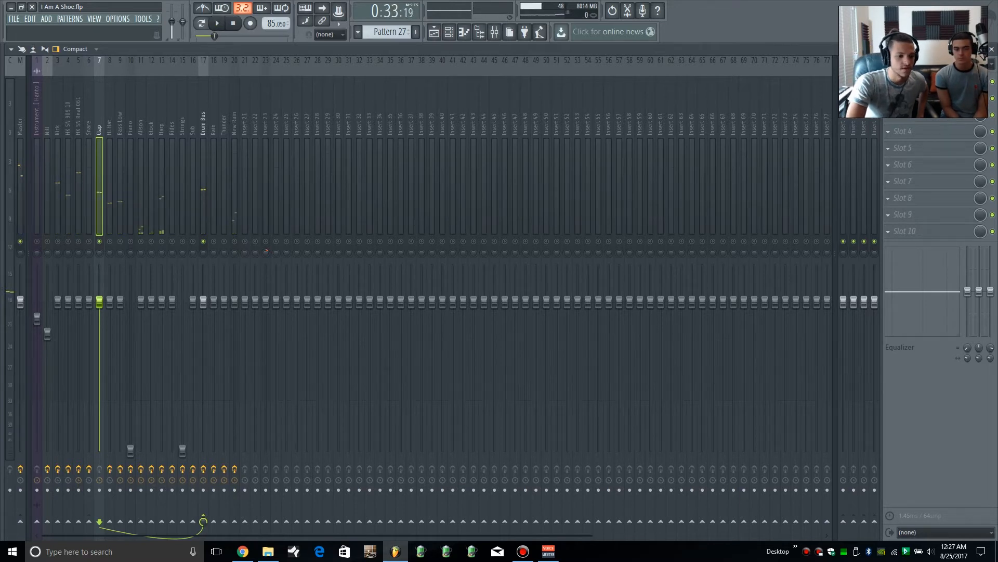
Step: Unmute the Snare, HK SN Real 061 and HK SN 909 10 tracks alongside the soloed Clap
{"action": "left_click", "coordinate": [88, 241]}
{"action": "left_click", "coordinate": [89, 241]}
{"action": "left_click", "coordinate": [88, 242]}
{"action": "left_click", "coordinate": [78, 242]}
{"action": "left_click", "coordinate": [68, 241]}
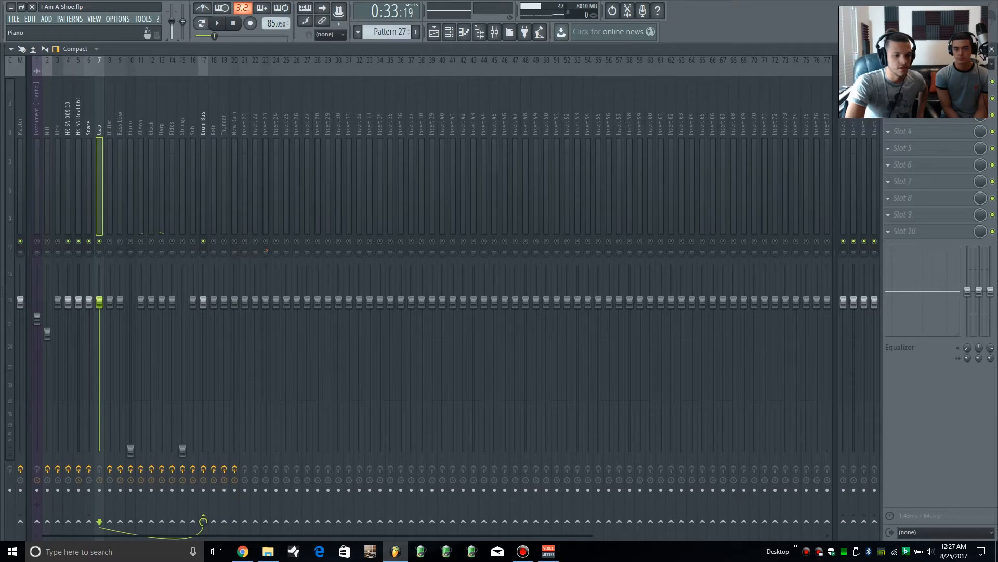
Step: Play the layered snares together with the Clap, jump playback back several bars to rehear the passage, and stop
{"action": "key", "text": "space"}
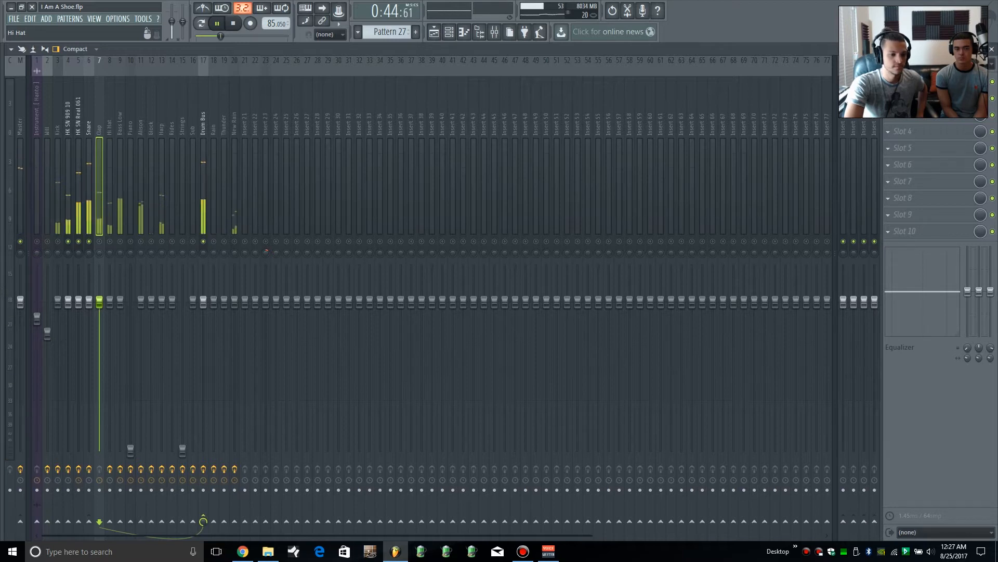
{"action": "key", "text": "KP_Divide"}
{"action": "key", "text": "KP_Divide"}
{"action": "key", "text": "KP_Divide"}
{"action": "key", "text": "KP_Divide"}
{"action": "key", "text": "KP_Divide"}
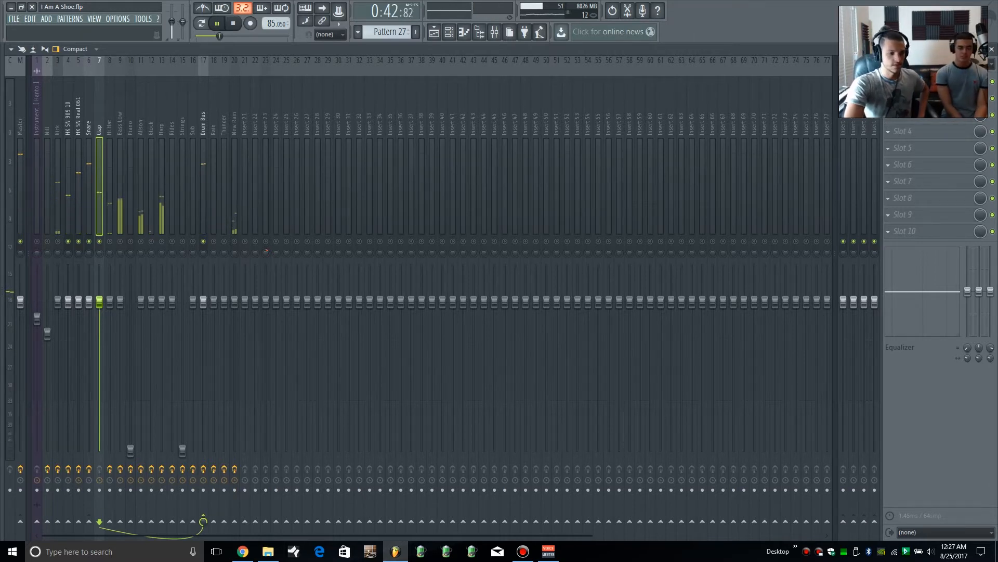
{"action": "key", "text": "space"}
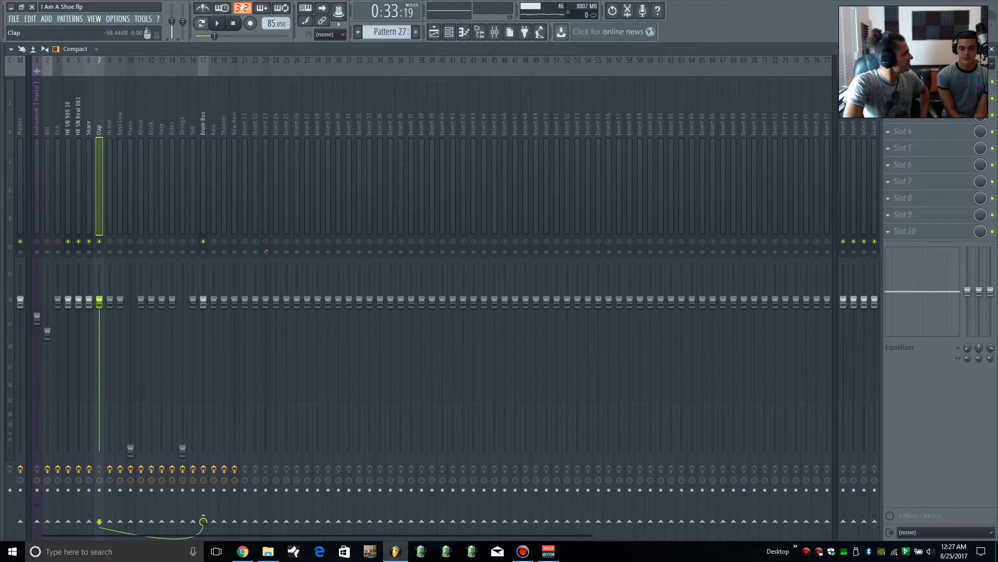
Step: Replay the snare and Clap section in short passes, unmuting the Kick for the last pass, and stop playback
{"action": "key", "text": "space"}
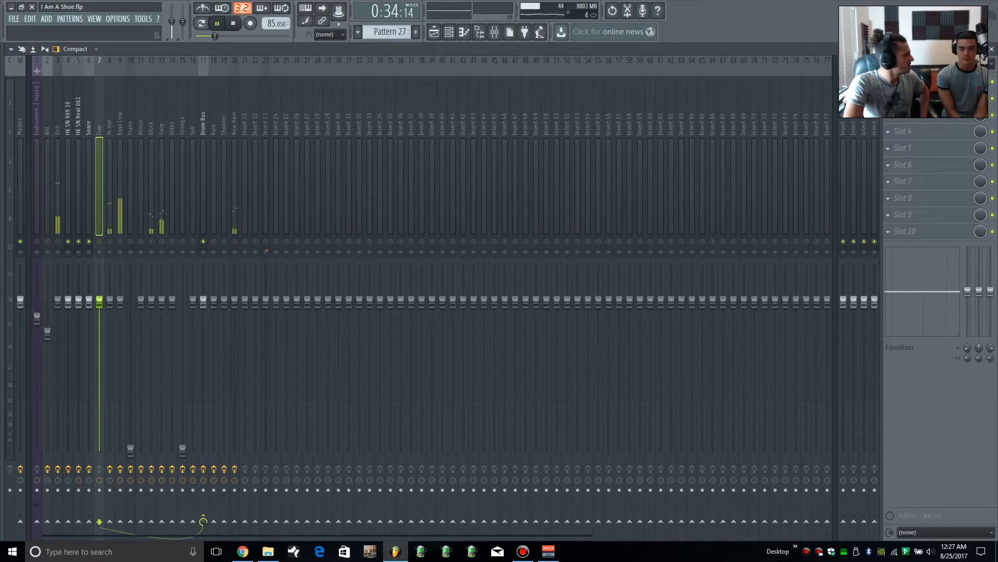
{"action": "key", "text": "space"}
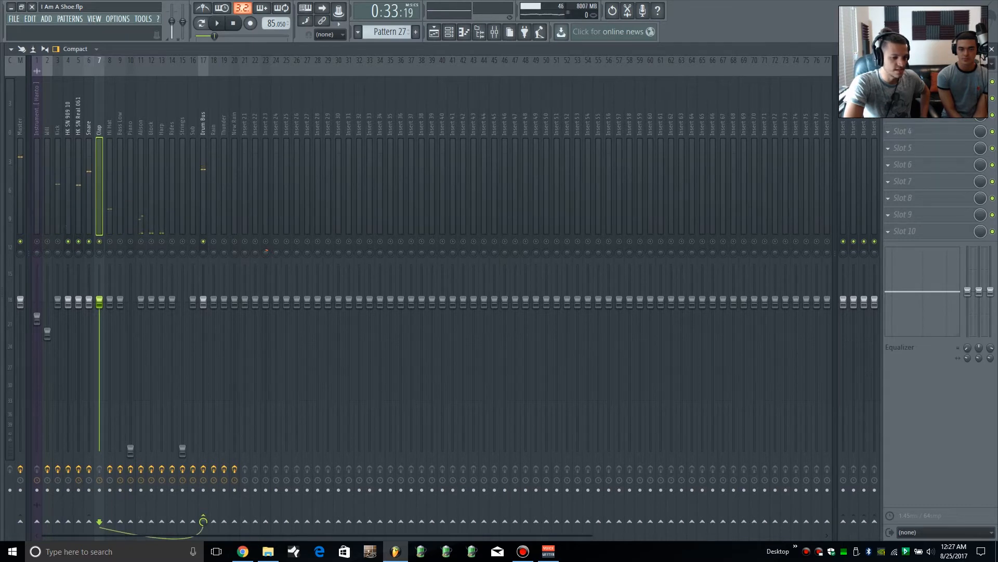
{"action": "key", "text": "space"}
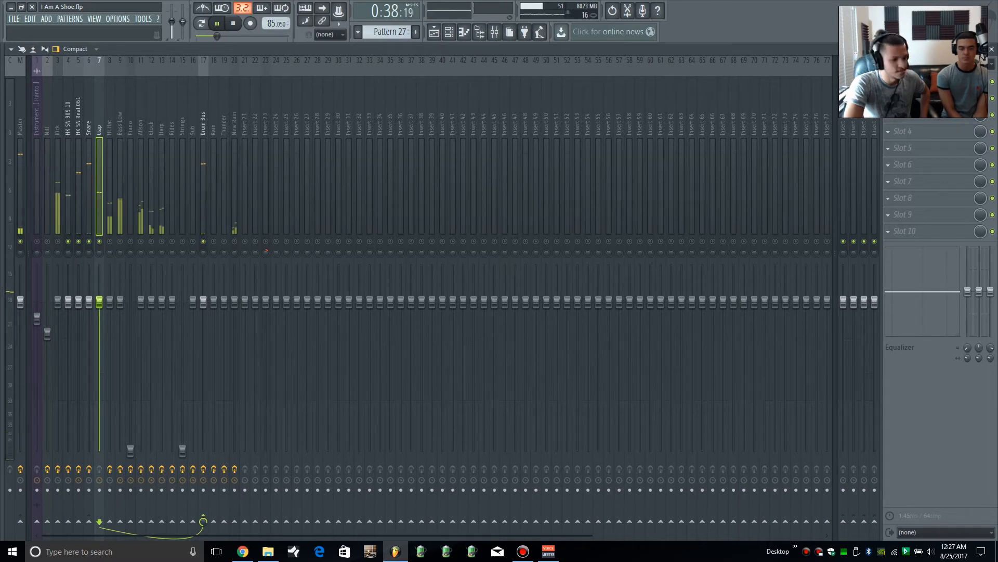
{"action": "key", "text": "space"}
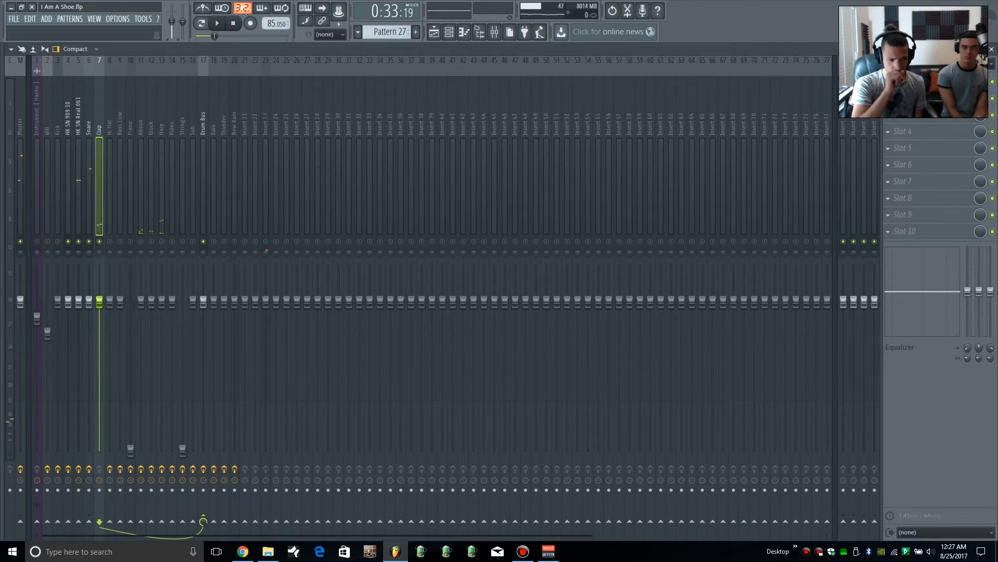
{"action": "key", "text": "space"}
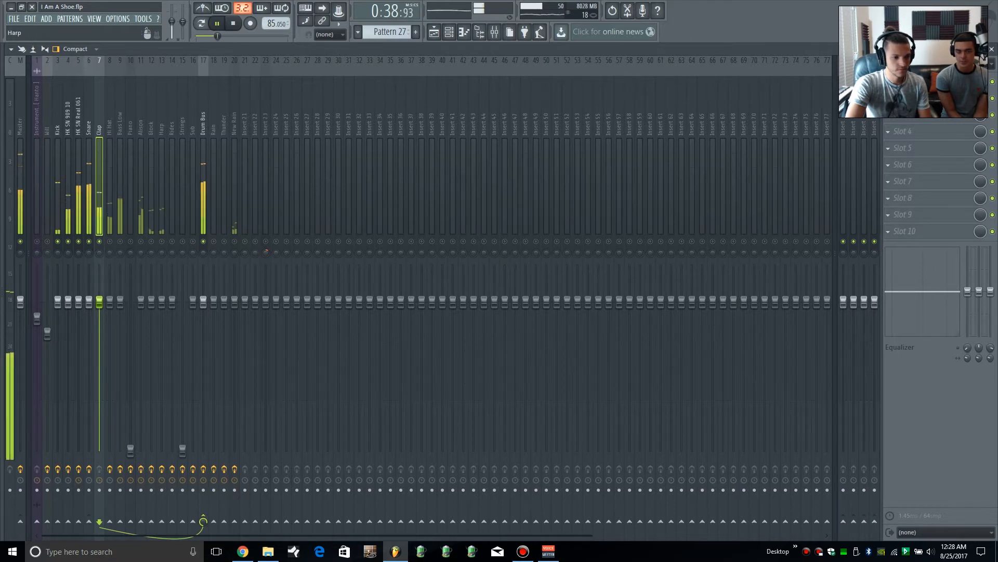
{"action": "key", "text": "space"}
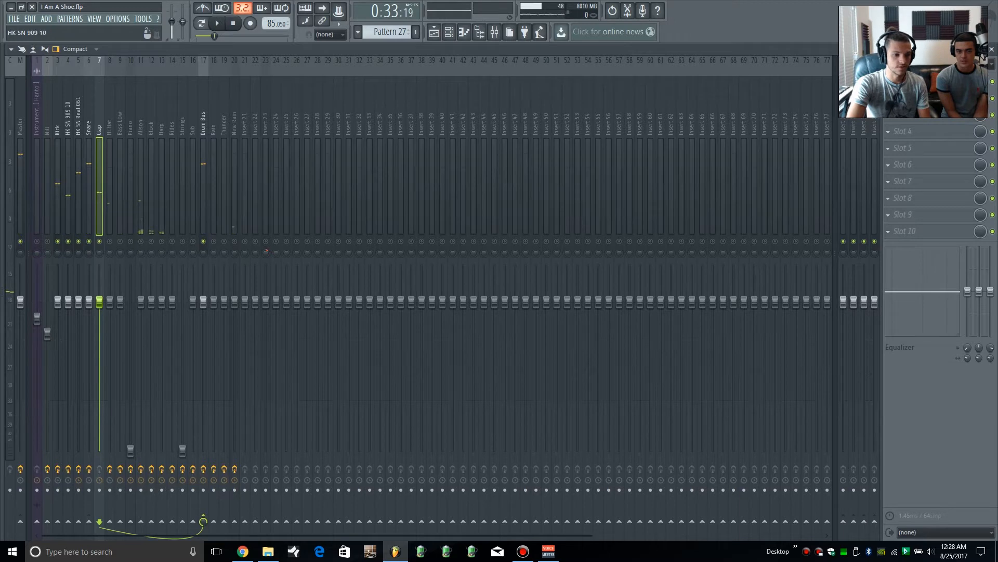
Step: Check the effects on the HK SN 909 10 and HK SN Real 061 tracks and inspect the Snare's rocket compressor
{"action": "left_click", "coordinate": [68, 156]}
{"action": "key", "text": "Right"}
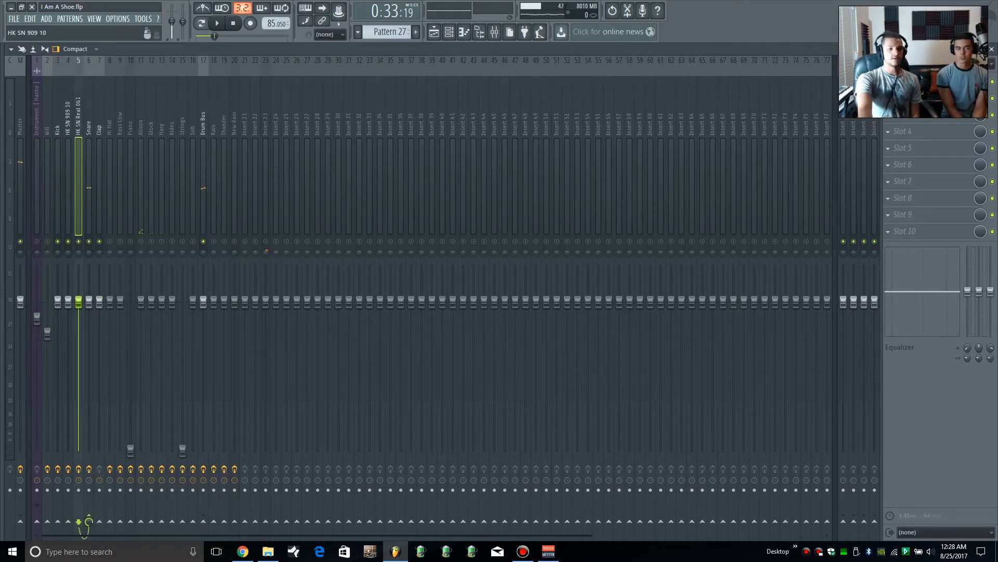
{"action": "key", "text": "Left"}
{"action": "key", "text": "Right"}
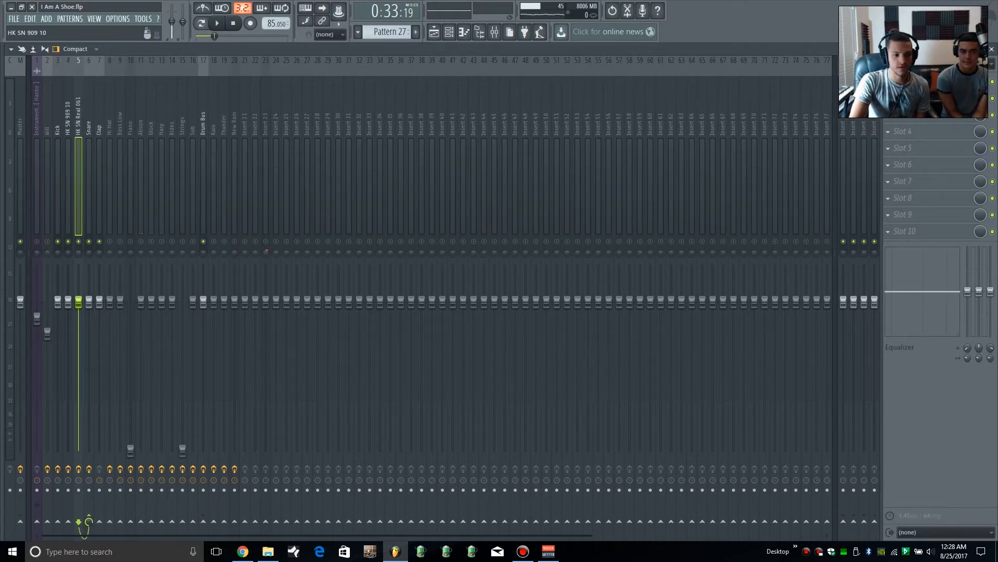
{"action": "key", "text": "Right"}
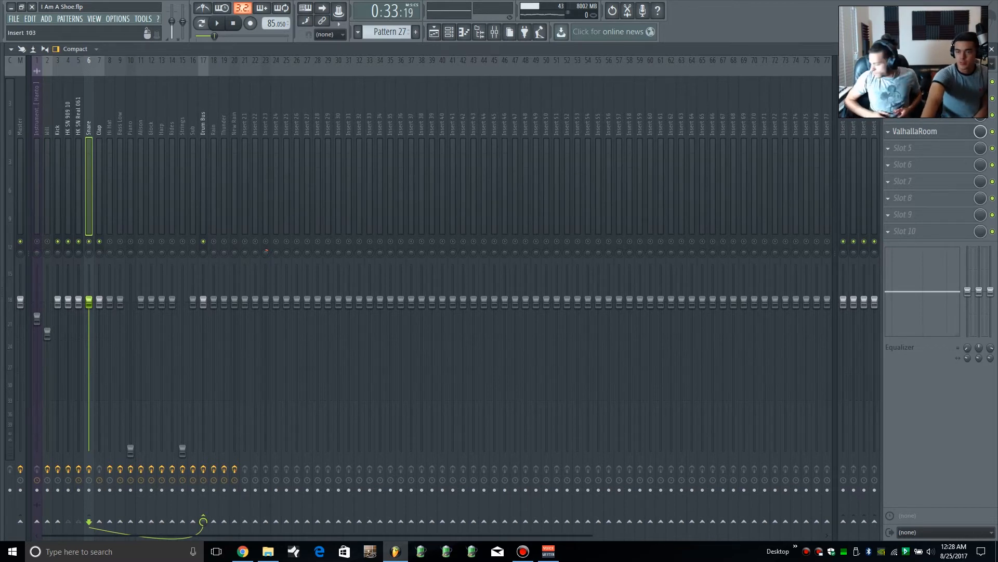
{"action": "left_click", "coordinate": [915, 98]}
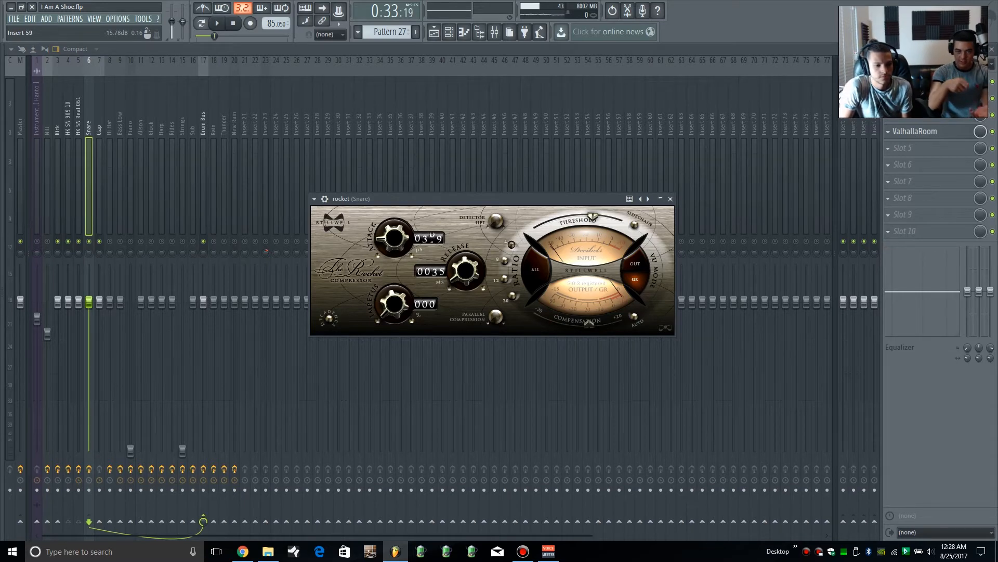
Step: Inspect the HK SN Real 061 channel's sample settings and waveform, and return to the mixer
{"action": "key", "text": "F6"}
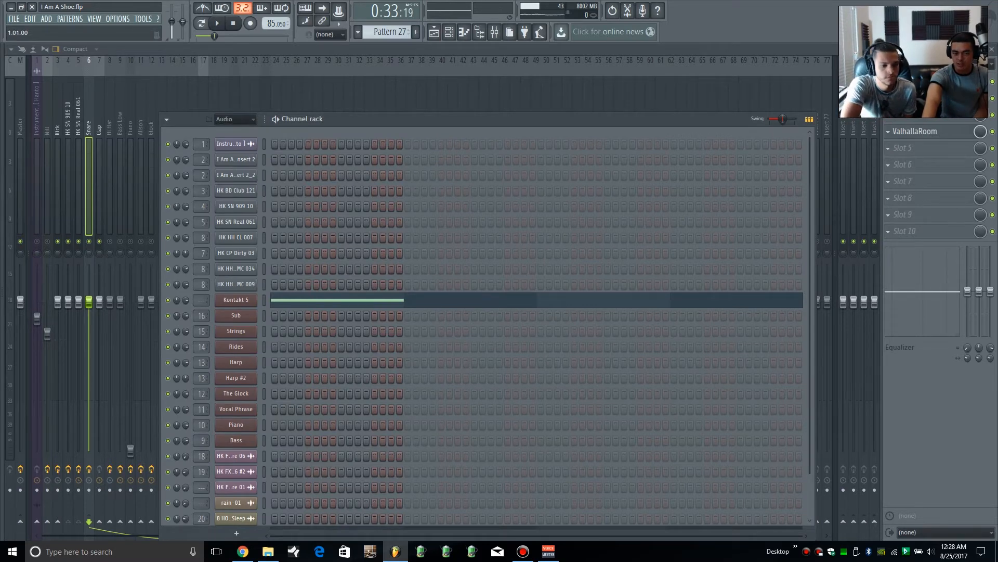
{"action": "left_click", "coordinate": [236, 222]}
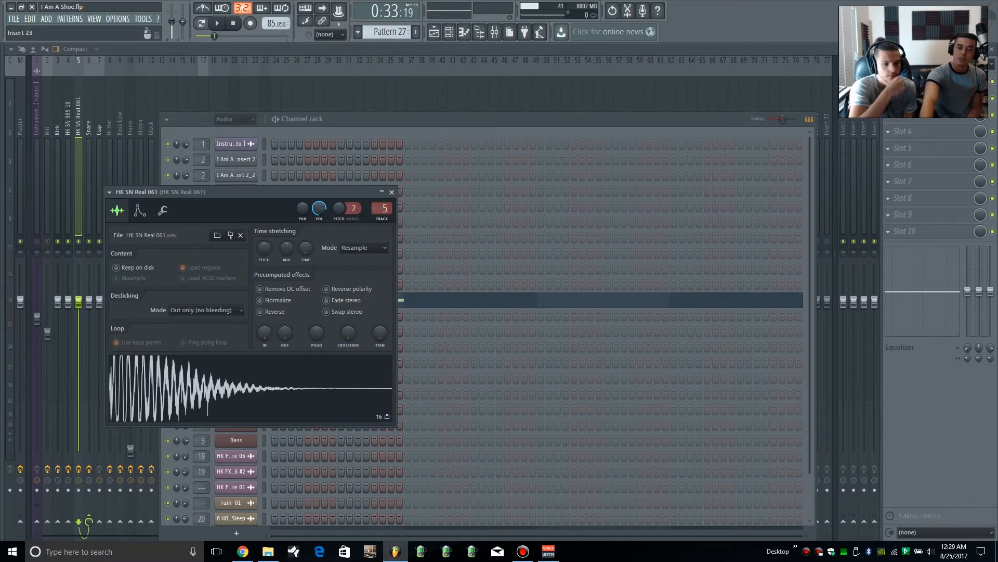
{"action": "left_click", "coordinate": [265, 50]}
Step: Inspect the Snare track's Q4 Stereo equalizer and its ValhallaRoom reverb settings
{"action": "left_click", "coordinate": [89, 186]}
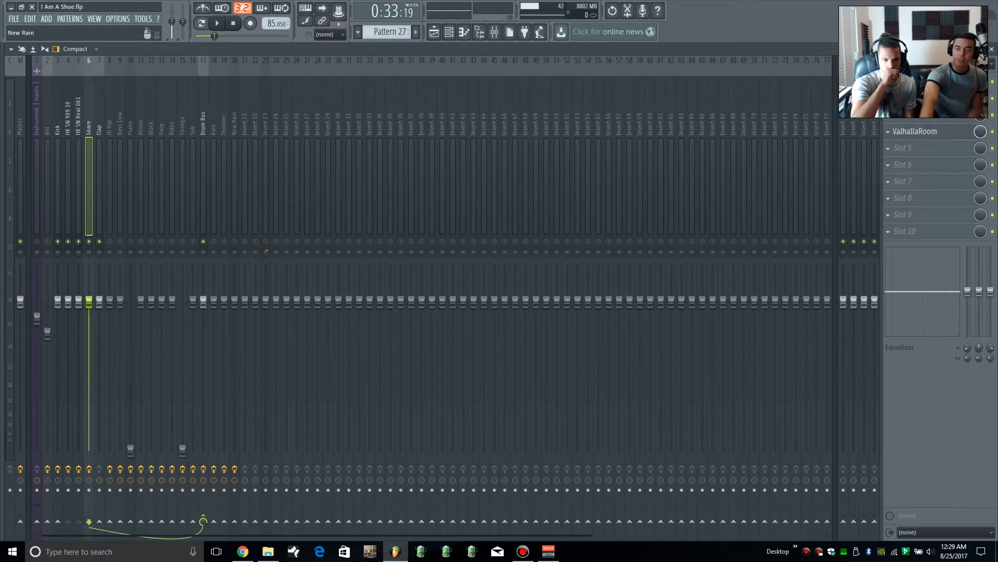
{"action": "left_click", "coordinate": [916, 81]}
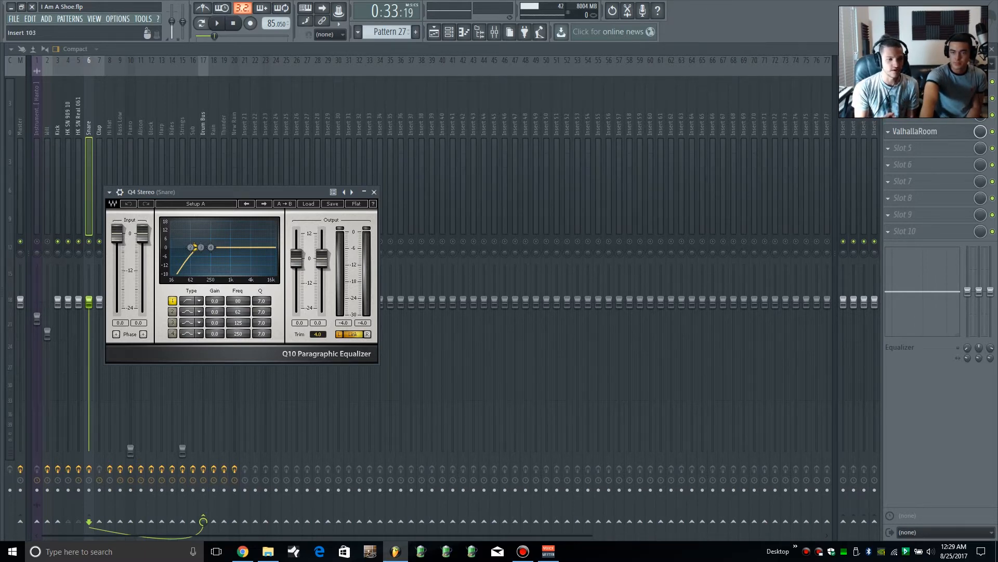
{"action": "left_click", "coordinate": [915, 131]}
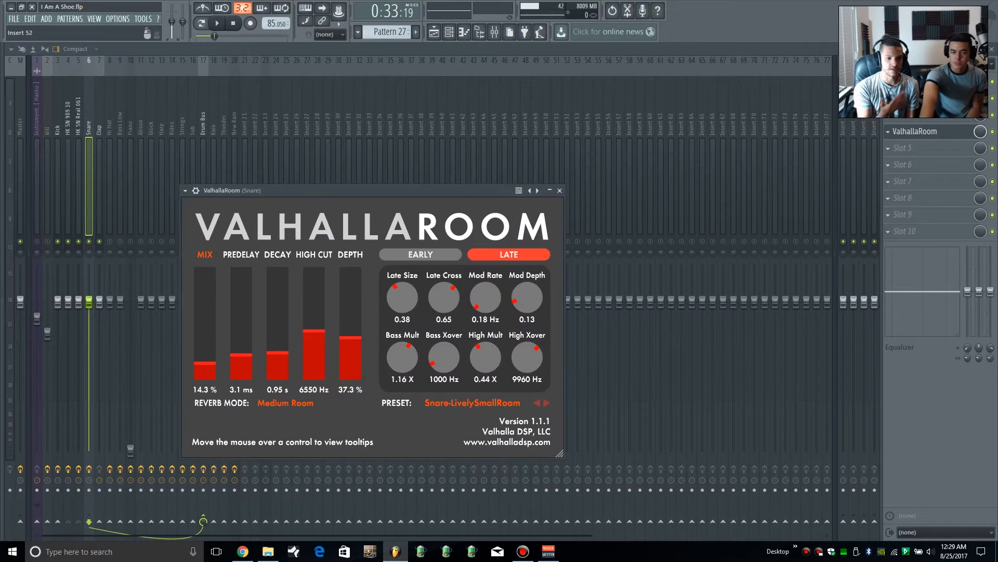
{"action": "left_click_drag", "start_coordinate": [373, 190], "coordinate": [431, 139]}
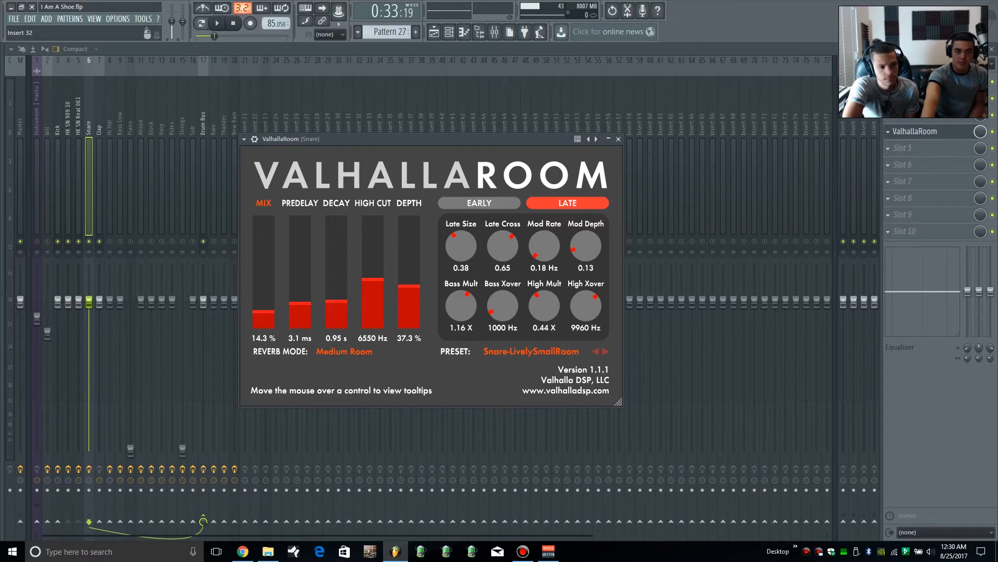
{"action": "left_click_drag", "start_coordinate": [432, 139], "coordinate": [497, 100]}
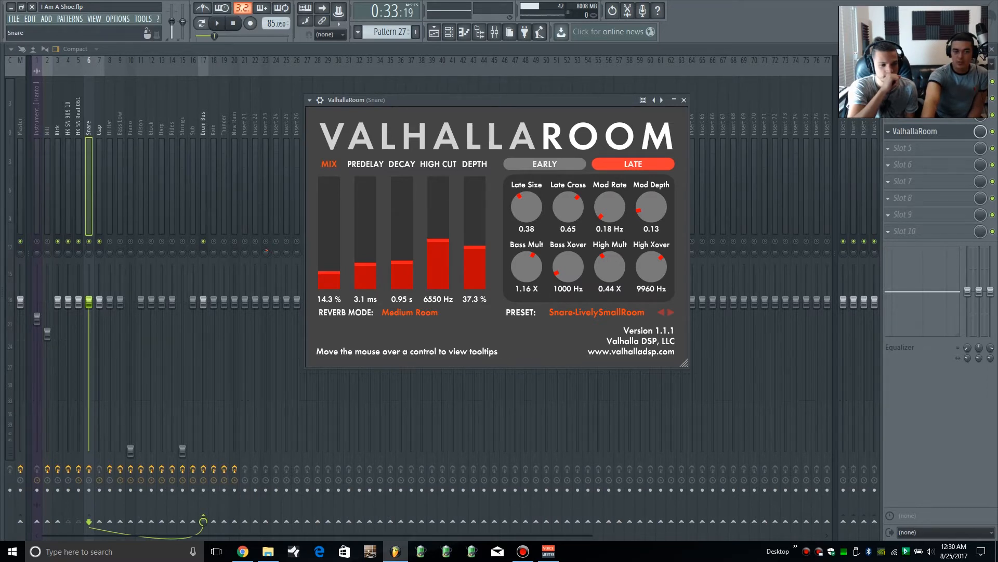
Step: Mute the Kick, leaving HK SN 909 10, HK SN Real 061, Snare and Clap active
{"action": "left_click", "coordinate": [89, 219]}
{"action": "left_click_drag", "start_coordinate": [89, 242], "coordinate": [58, 242]}
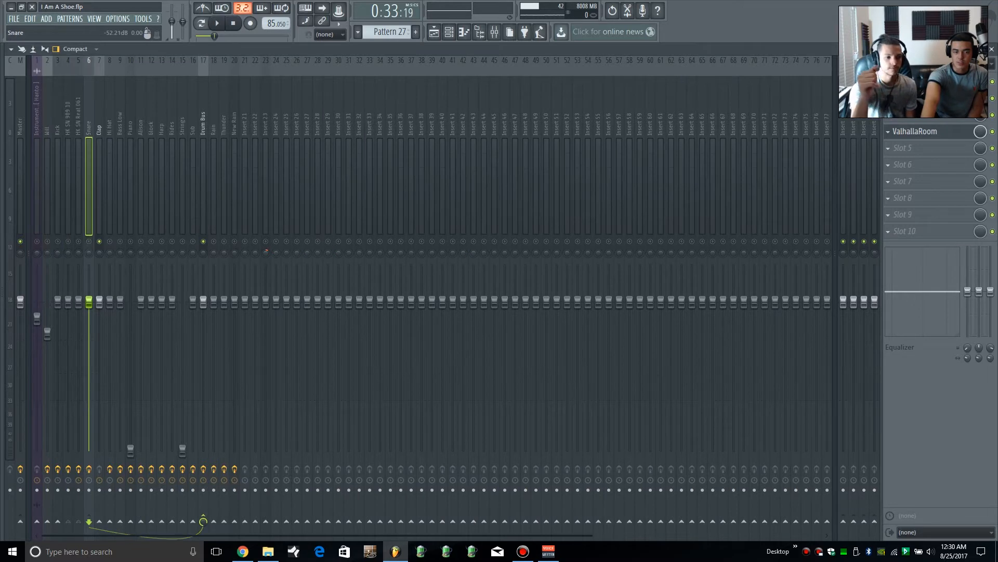
{"action": "left_click", "coordinate": [89, 241]}
{"action": "left_click", "coordinate": [78, 241]}
{"action": "left_click", "coordinate": [68, 241]}
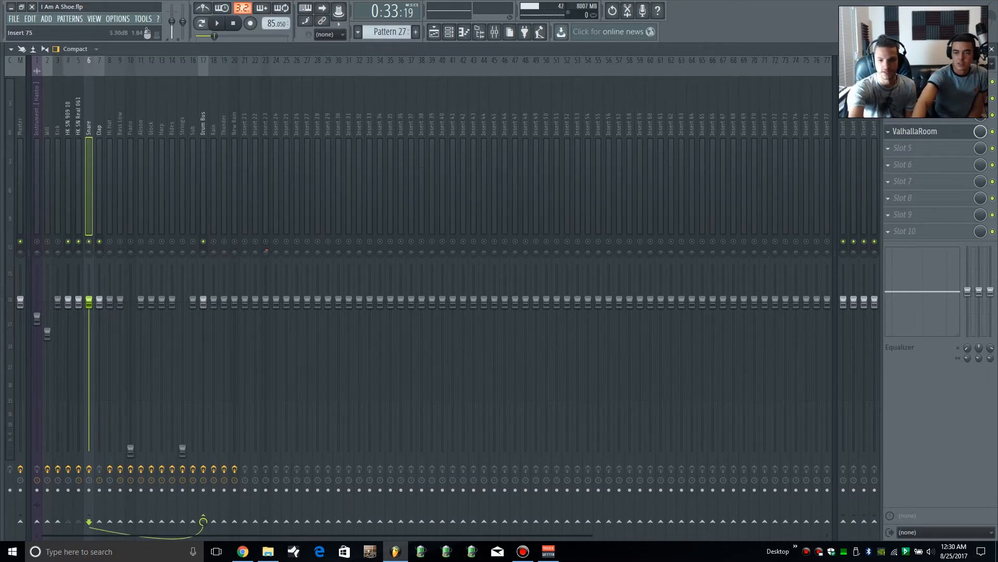
Step: Play the section while toggling the Snare's ValhallaRoom reverb to compare the sound, and stop playback
{"action": "left_click", "coordinate": [915, 131]}
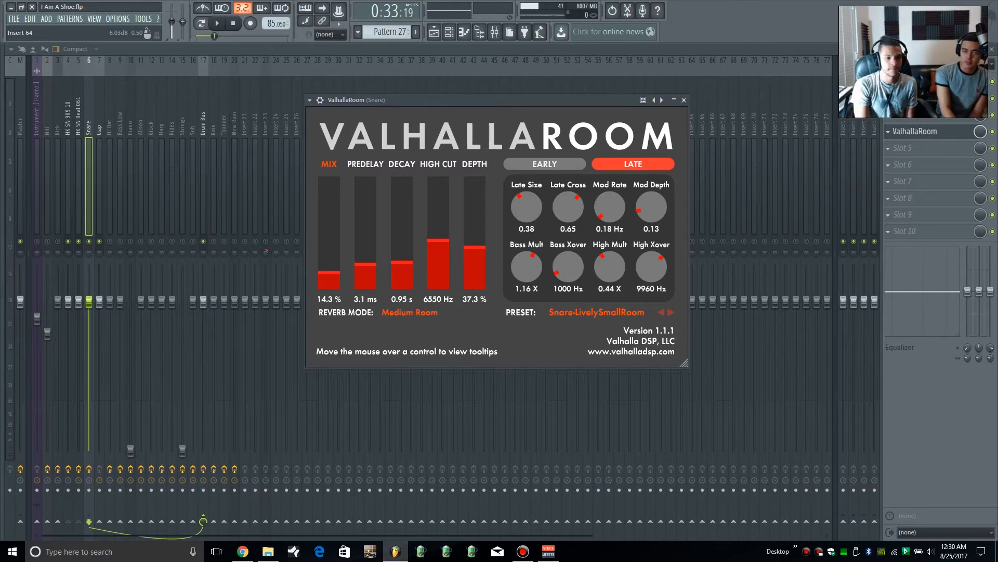
{"action": "key", "text": "space"}
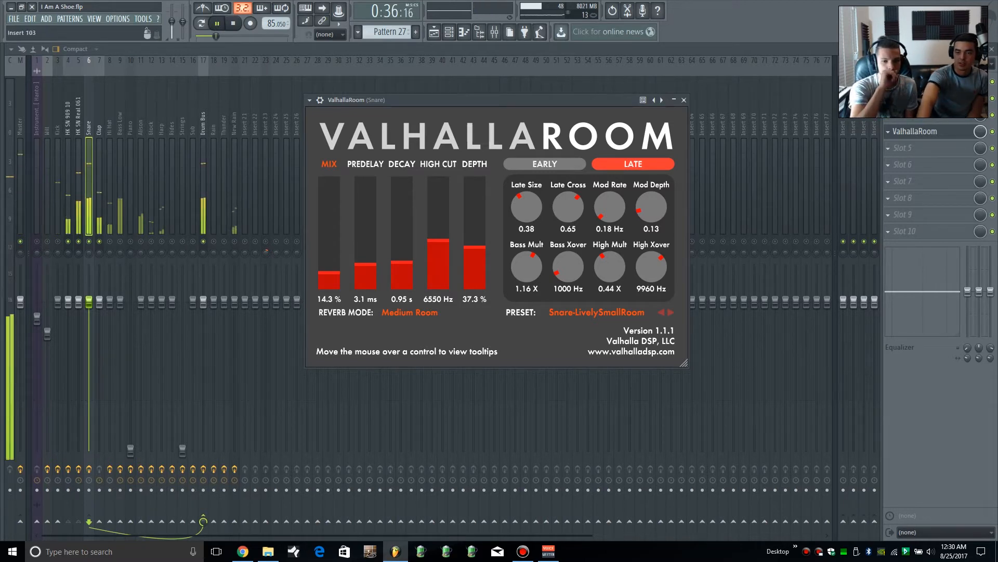
{"action": "left_click", "coordinate": [992, 132]}
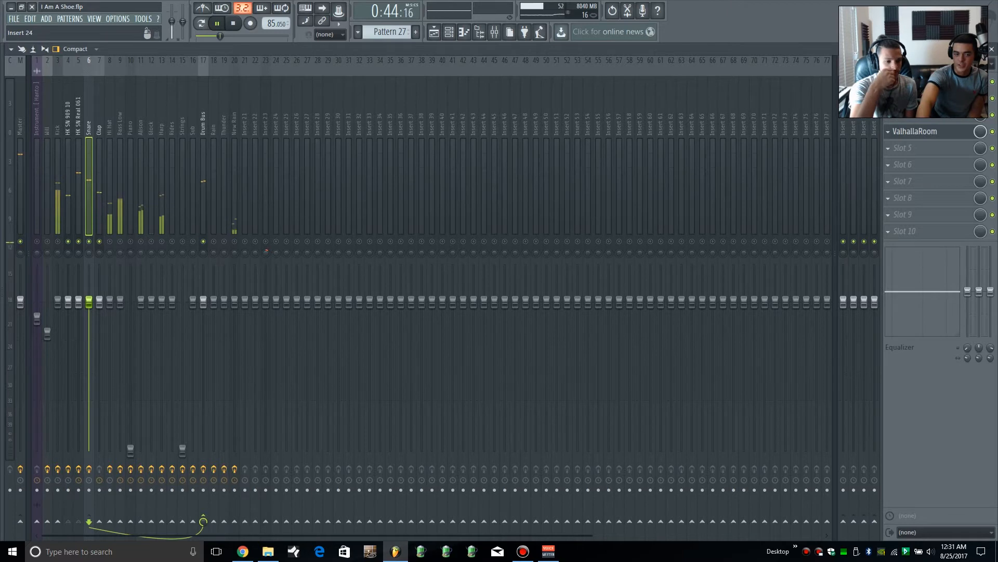
{"action": "key", "text": "space"}
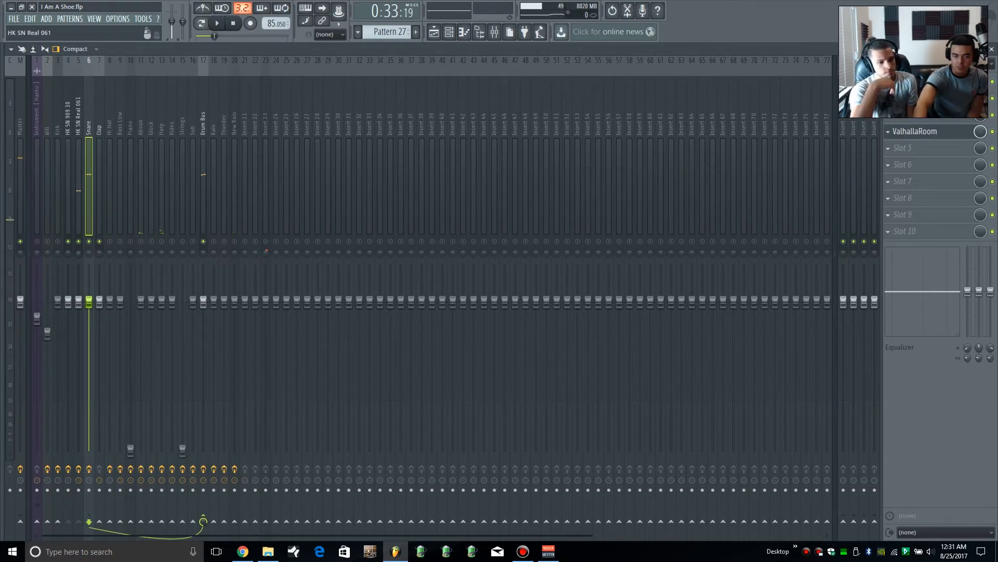
Step: Unmute all tracks, solo the Hi Hat and play a short section of the song to hear it alone
{"action": "key", "text": "s"}
{"action": "key", "text": "s"}
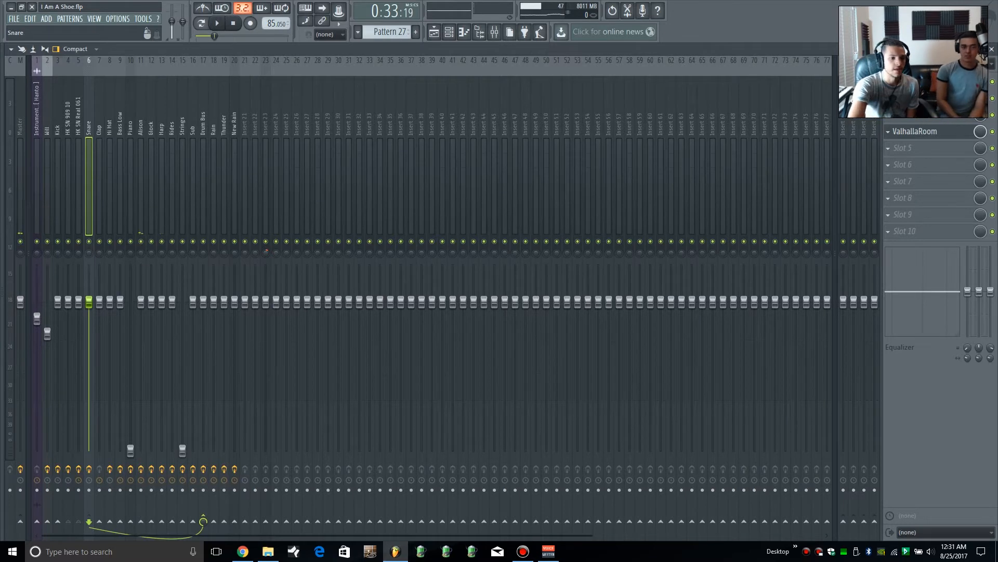
{"action": "left_click", "coordinate": [109, 186]}
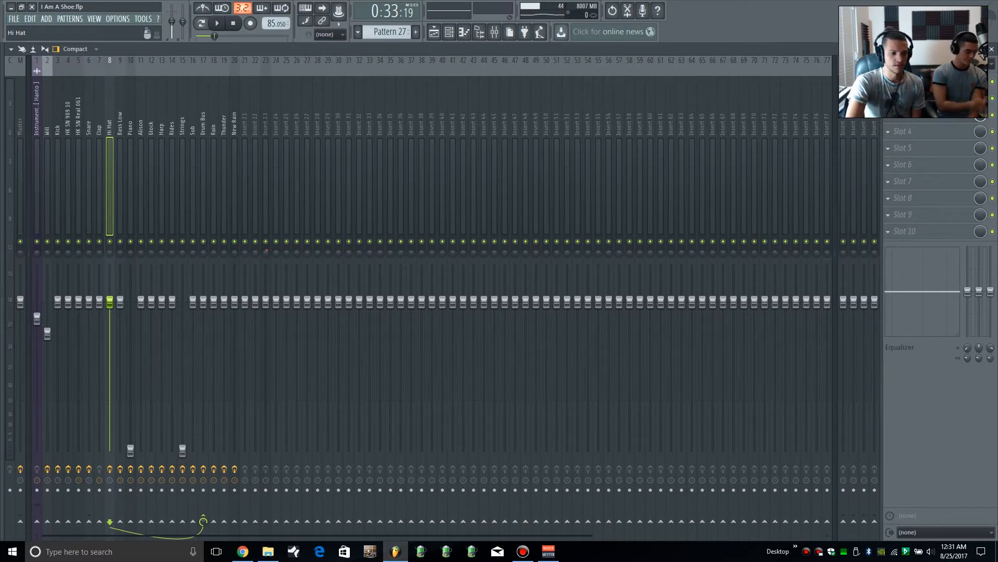
{"action": "key", "text": "space"}
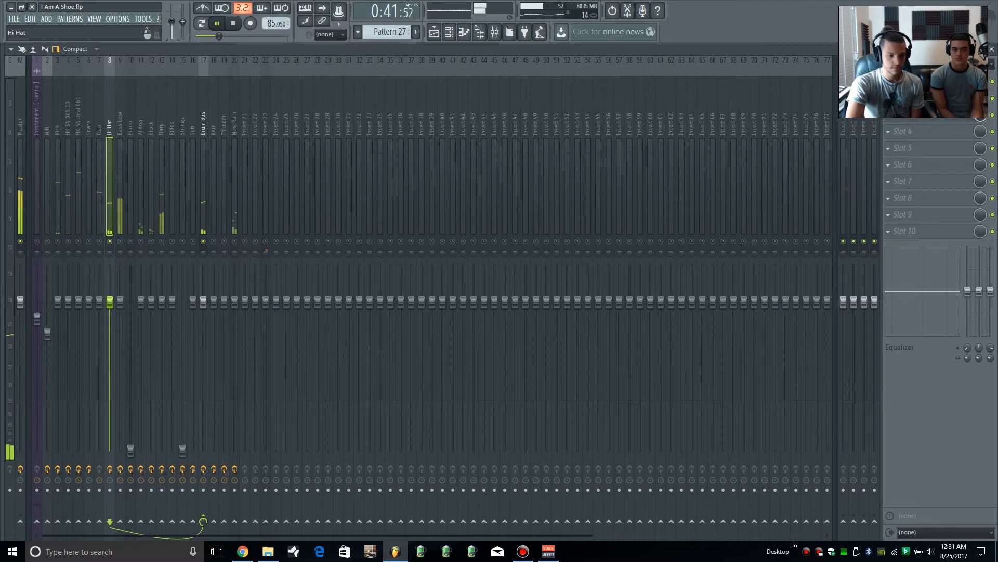
{"action": "key", "text": "space"}
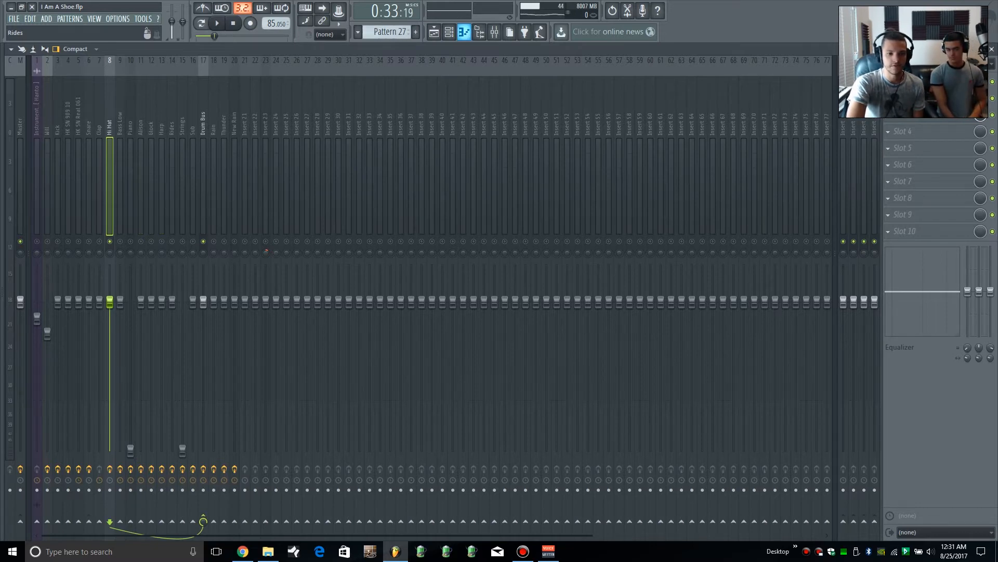
Step: Play the soloed Hi Hat from bar 21 of the playlist, stop playback and return to the mixer
{"action": "left_click", "coordinate": [434, 32]}
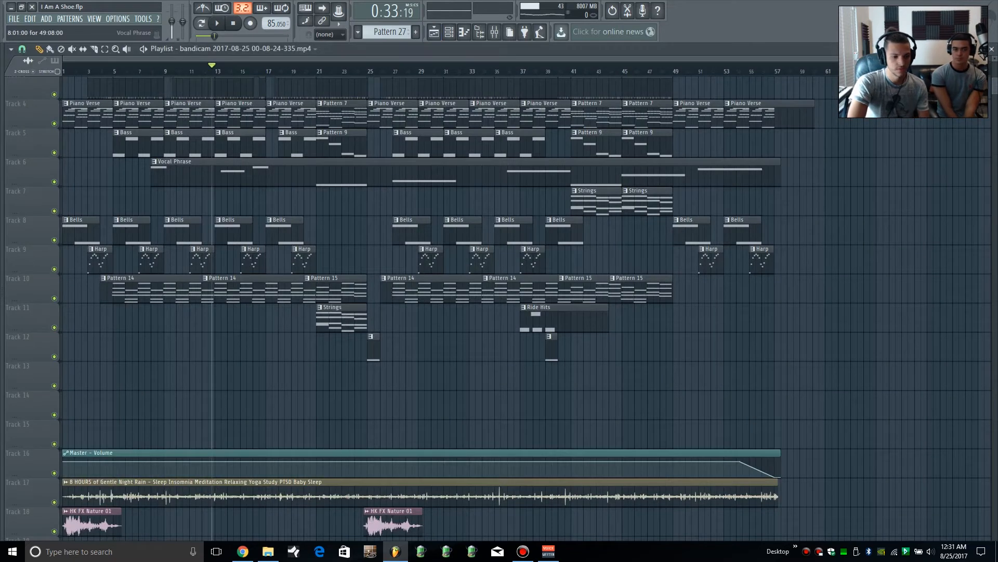
{"action": "left_click", "coordinate": [315, 70]}
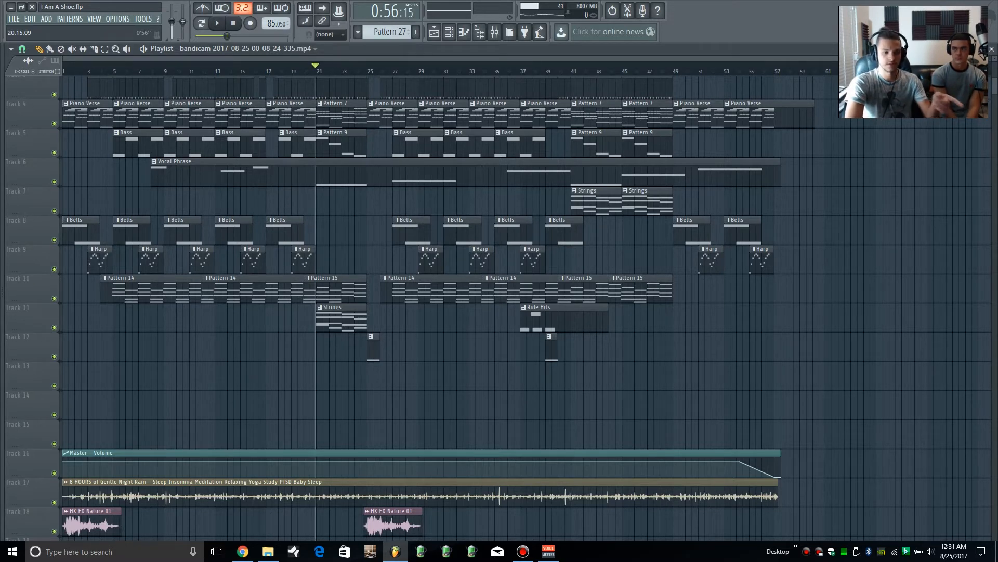
{"action": "key", "text": "space"}
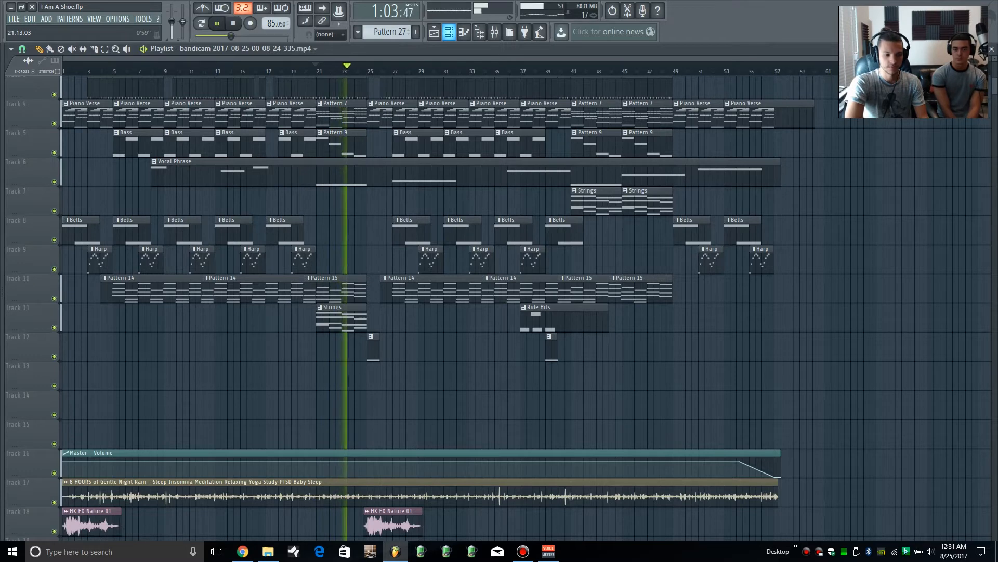
{"action": "key", "text": "space"}
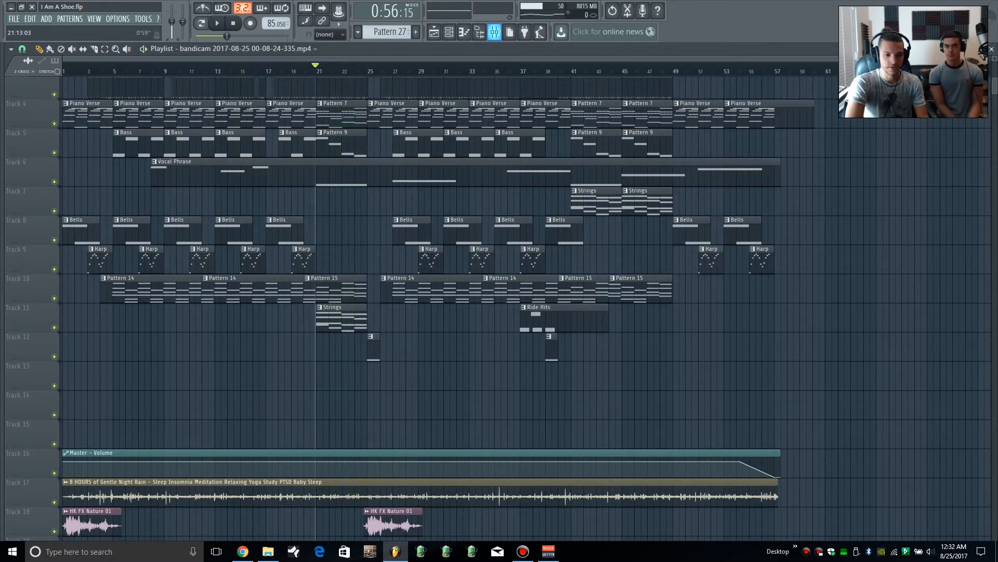
{"action": "key", "text": "F9"}
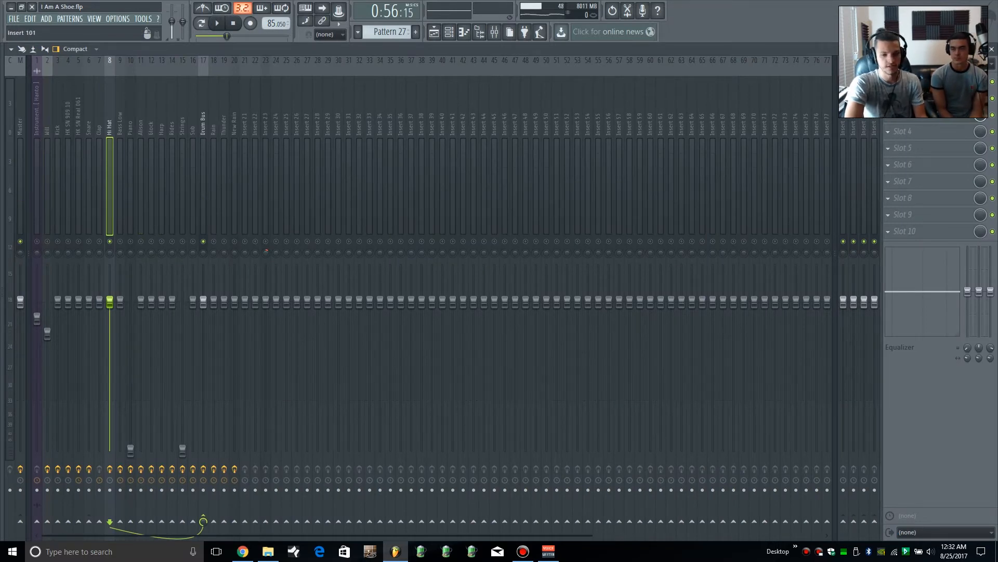
Step: Open the Hi Hat's Q6 equalizer, play the soloed track with band 4 switched off to compare, and stop playback
{"action": "left_click", "coordinate": [907, 82]}
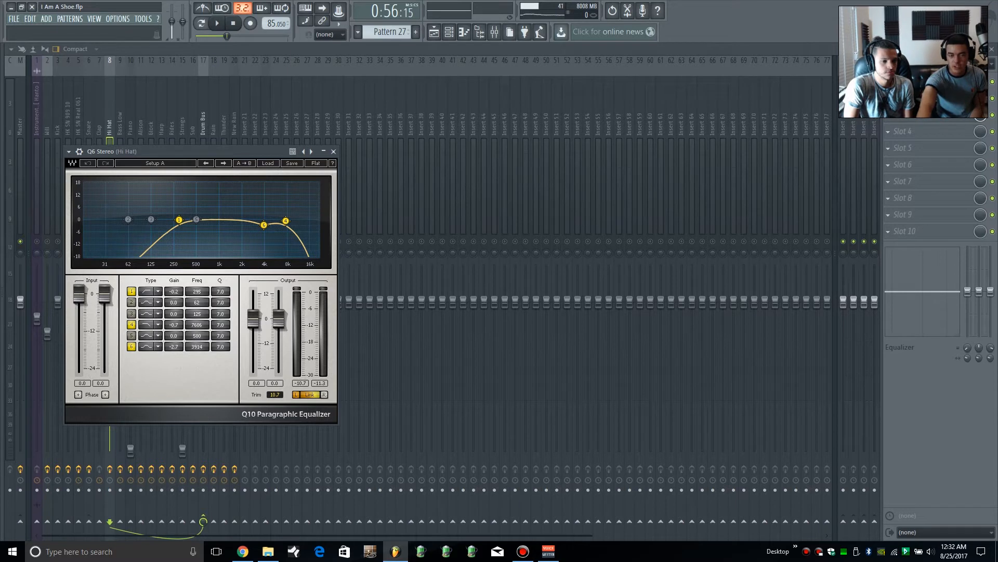
{"action": "key", "text": "space"}
{"action": "left_click", "coordinate": [132, 324]}
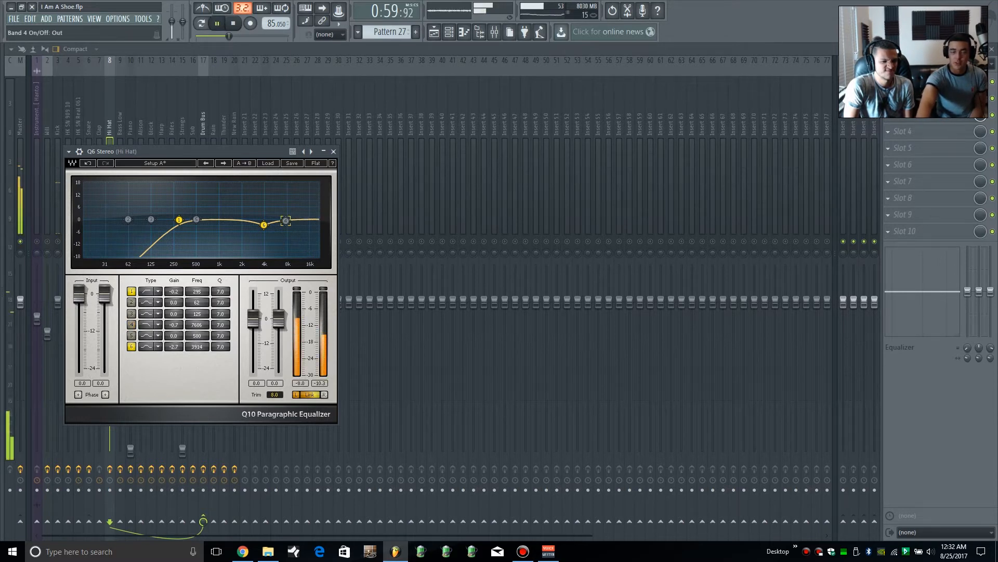
{"action": "key", "text": "space"}
{"action": "key", "text": "Escape"}
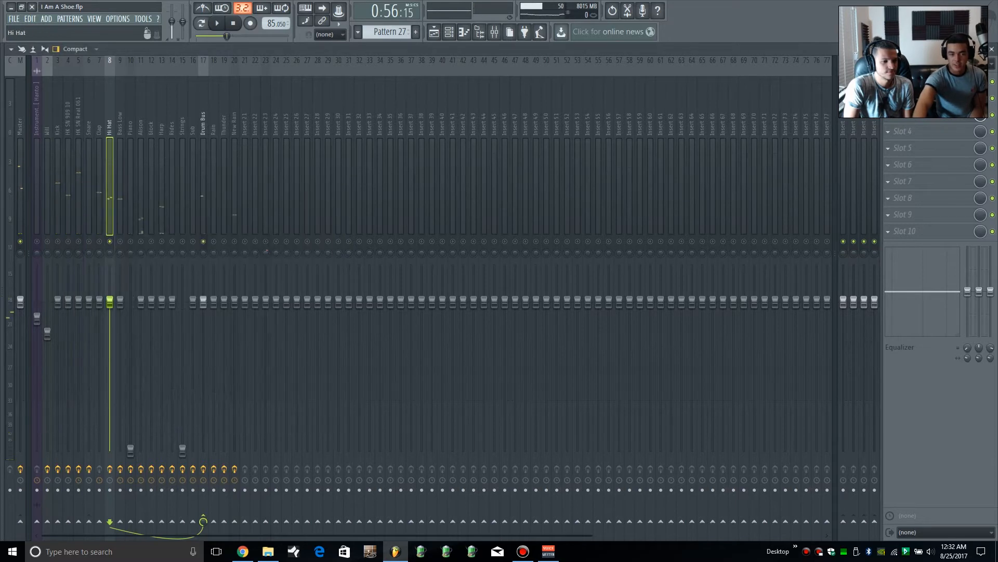
Step: Unsolo the Hi Hat, play the full mix while toggling Q6 band 4 off and on, and close the equalizer
{"action": "right_click", "coordinate": [109, 241]}
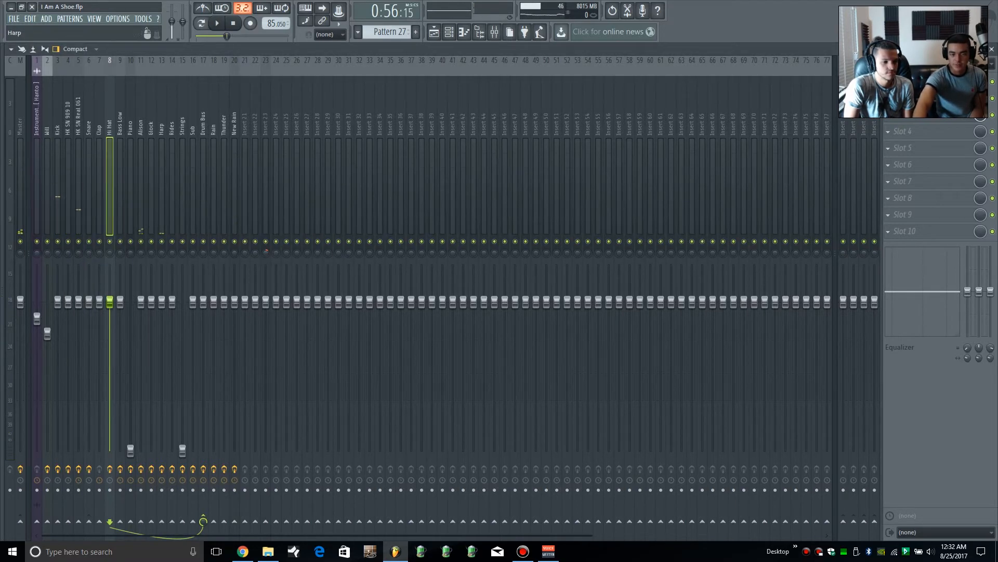
{"action": "left_click", "coordinate": [912, 82]}
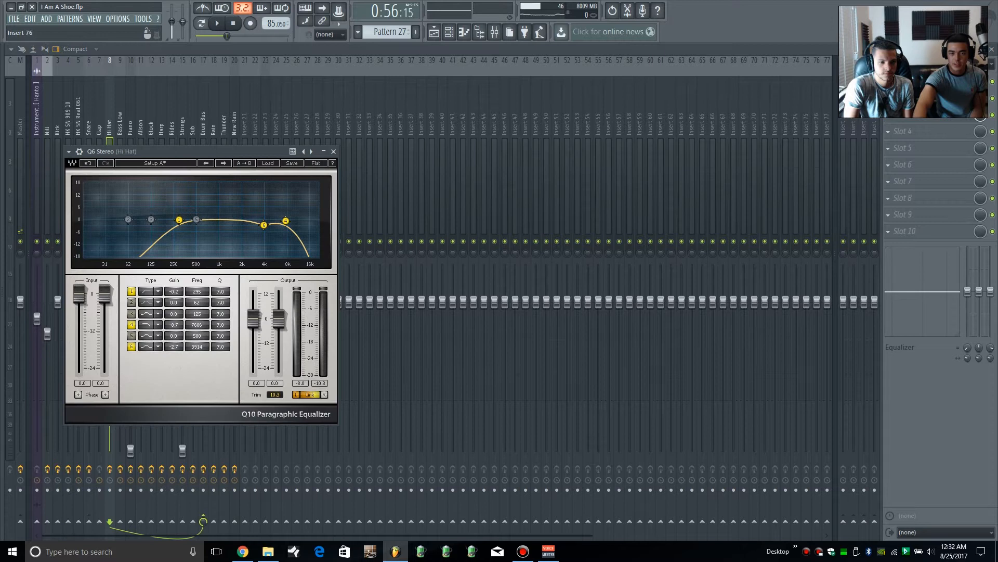
{"action": "key", "text": "space"}
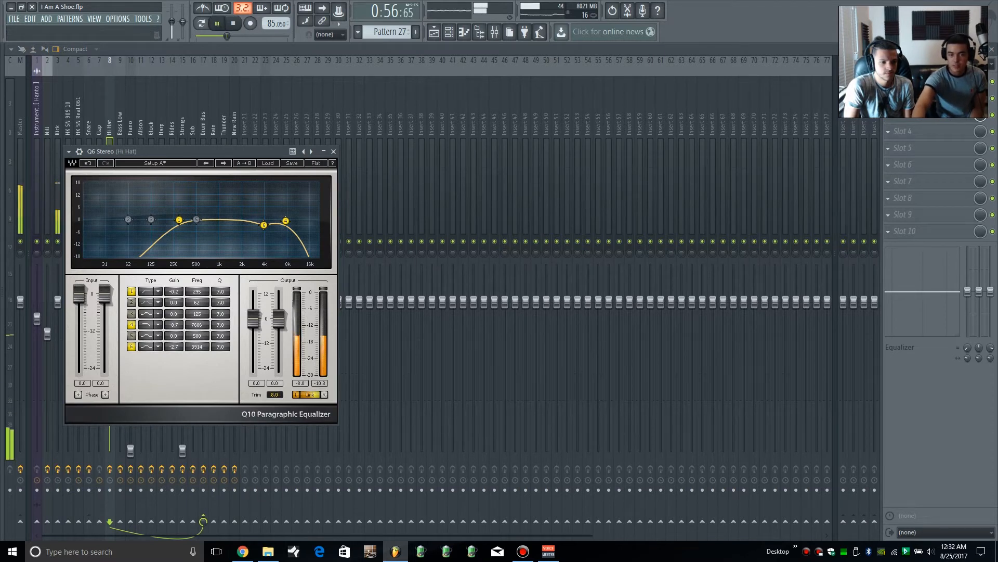
{"action": "double_click", "coordinate": [286, 220]}
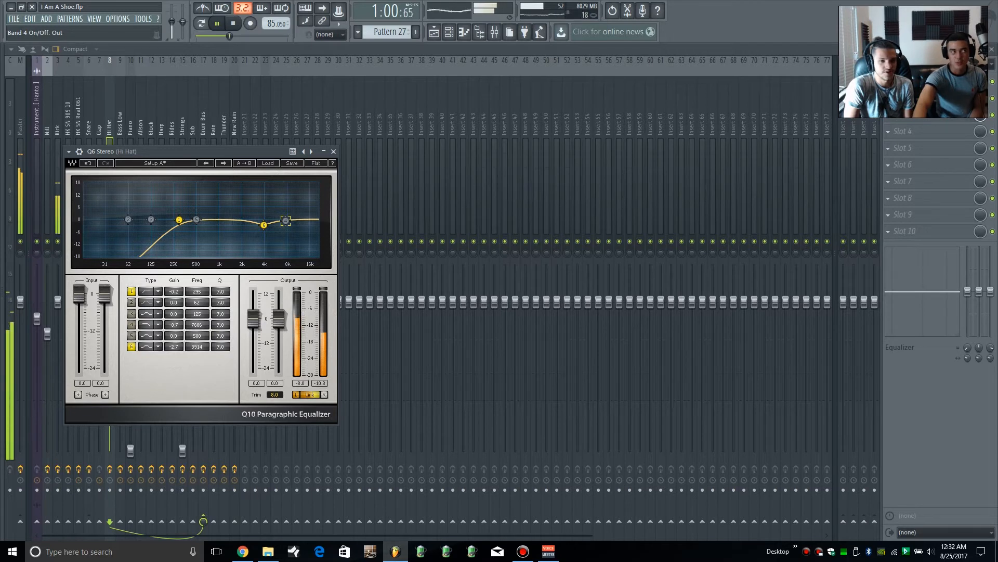
{"action": "double_click", "coordinate": [285, 221]}
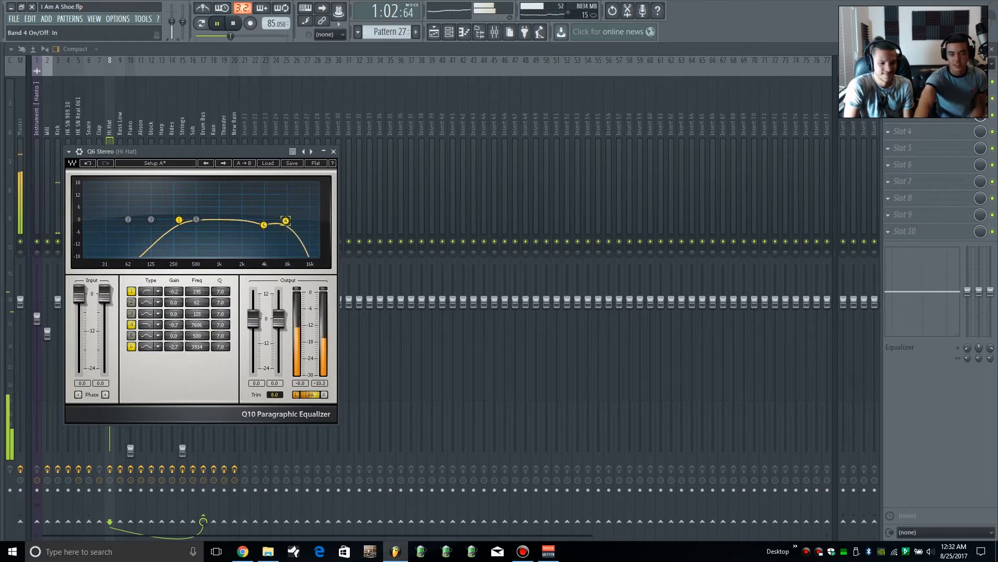
{"action": "key", "text": "space"}
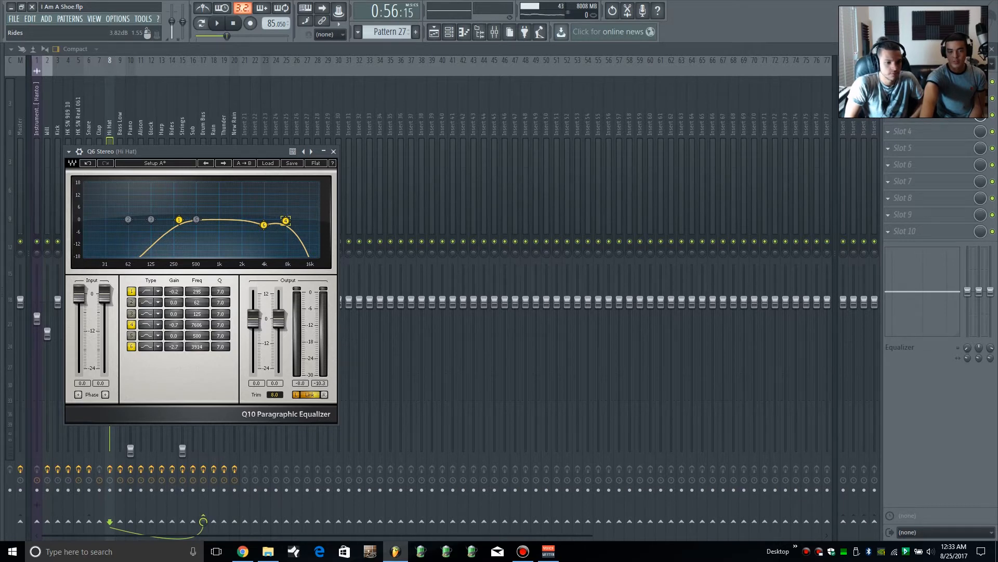
{"action": "left_click", "coordinate": [334, 151]}
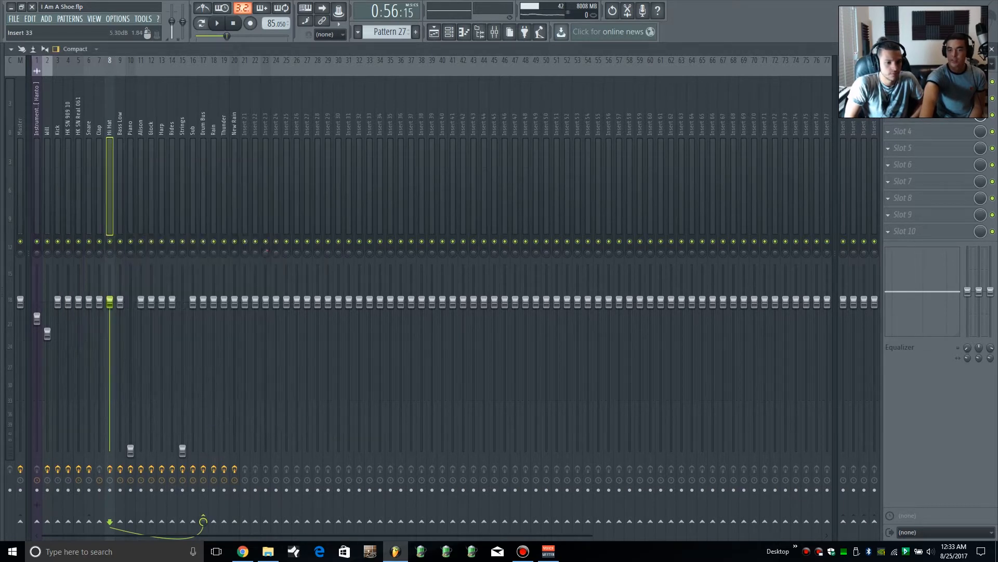
Step: Open the Hi Hat's L1 limiter Stereo to examine its threshold and output ceiling
{"action": "left_click", "coordinate": [920, 99]}
{"action": "left_click", "coordinate": [920, 98]}
{"action": "left_click", "coordinate": [921, 98]}
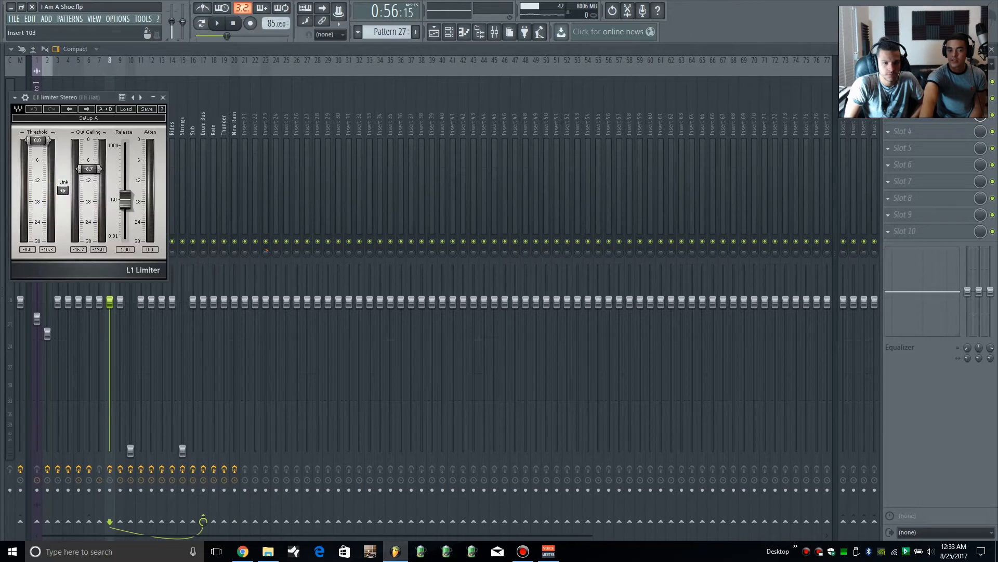
Step: Open the Hi Hat's ValhallaRoom reverb and play the section, including with the Hi Hat soloed, stop playback and unsolo it
{"action": "left_click", "coordinate": [920, 114]}
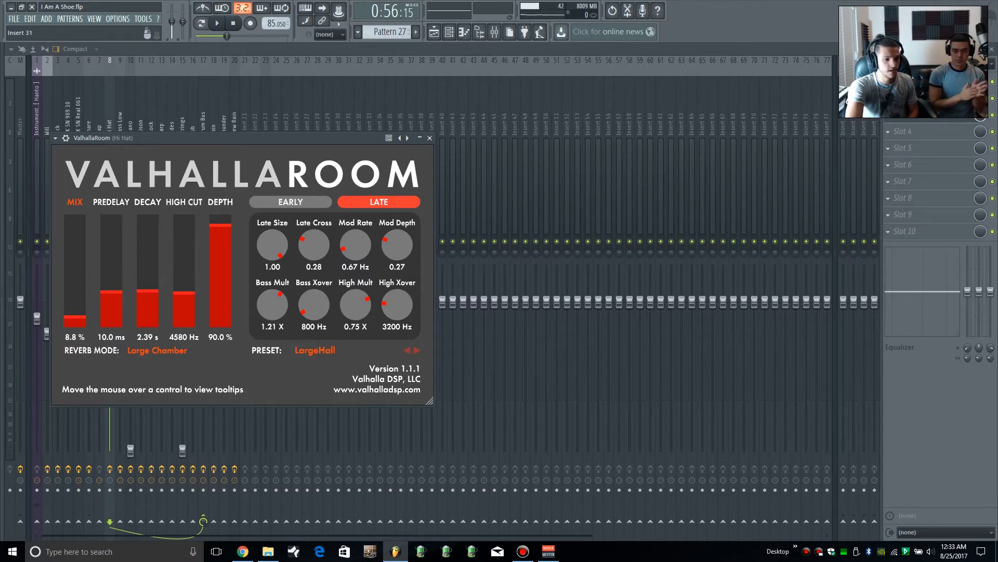
{"action": "key", "text": "space"}
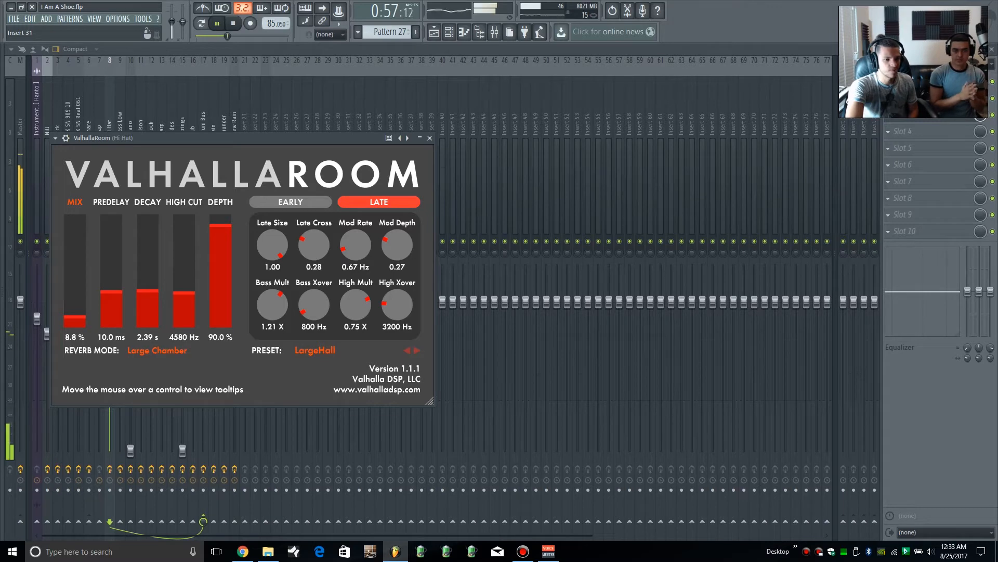
{"action": "key", "text": "Escape"}
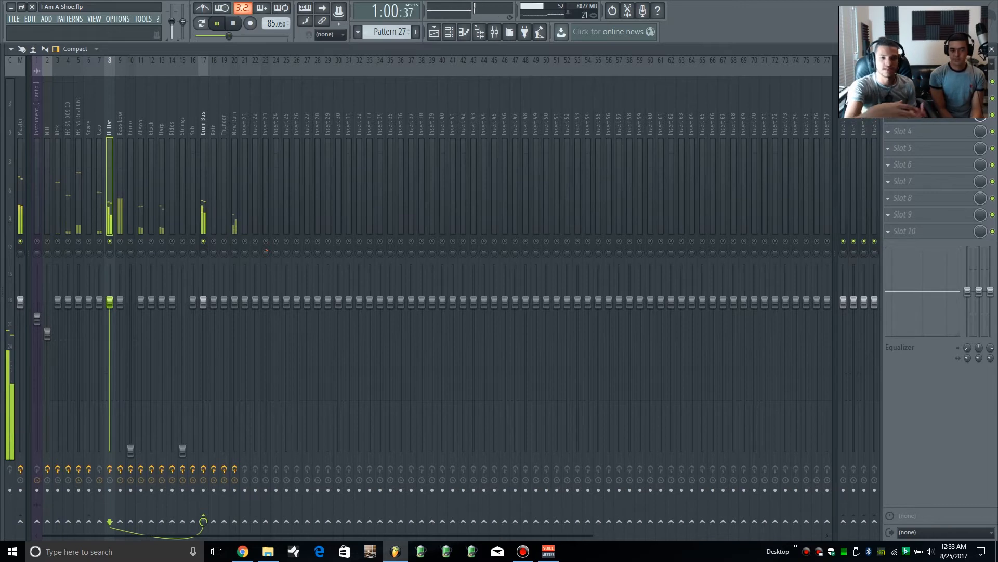
{"action": "key", "text": "space"}
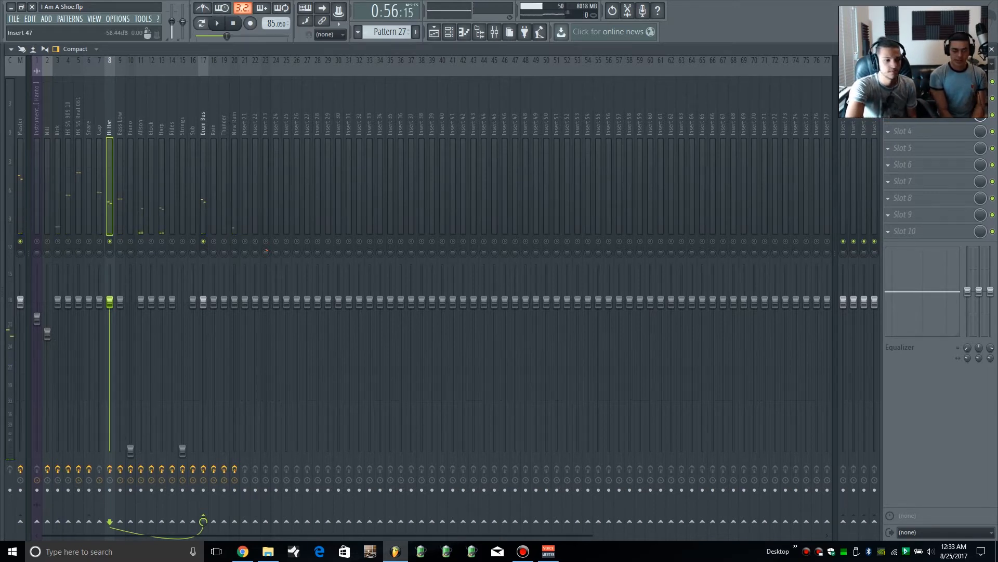
{"action": "key", "text": "s"}
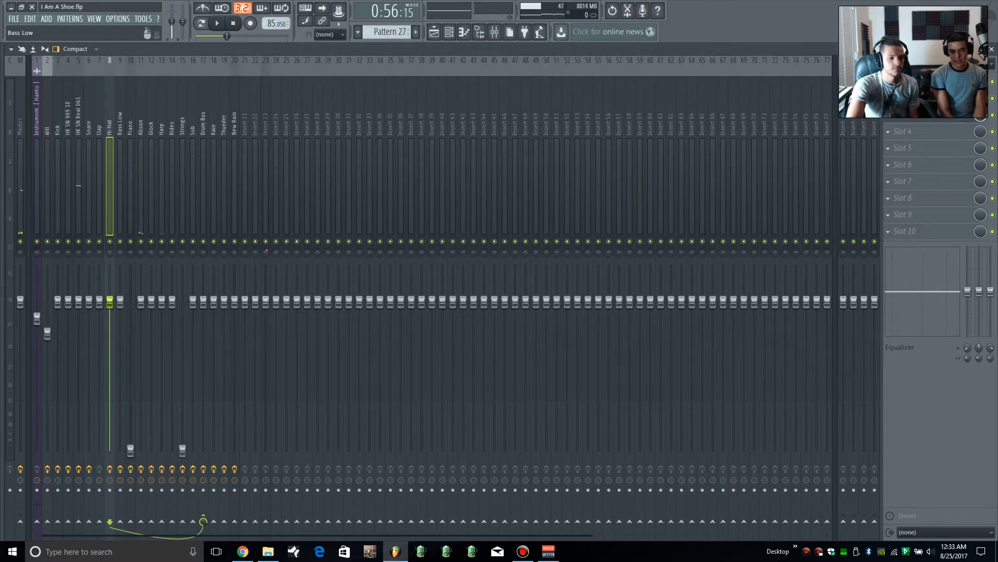
{"action": "key", "text": "ctrl+s"}
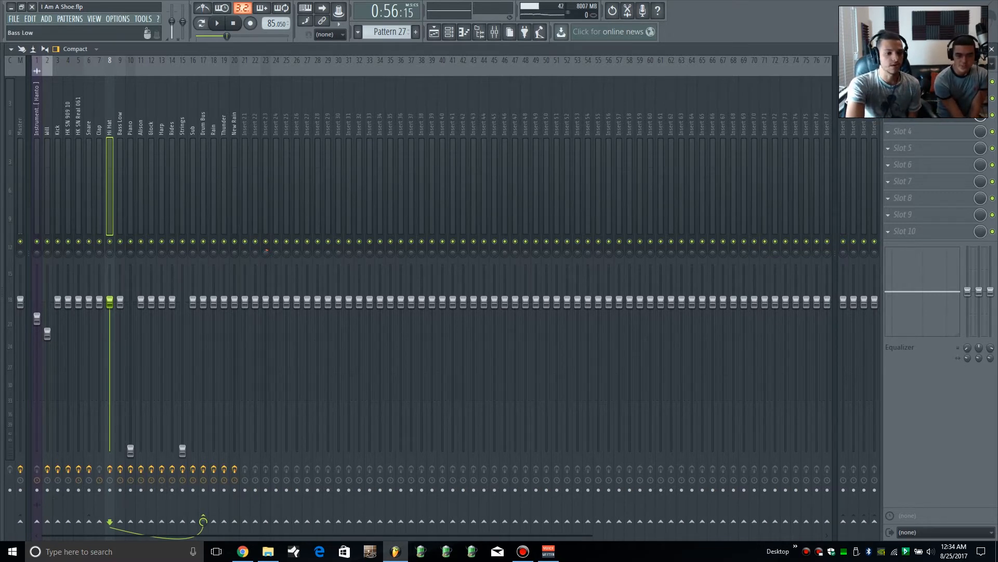
Step: Select the Bass Low track and play the section with all tracks active, stopping playback at the end
{"action": "left_click", "coordinate": [120, 187]}
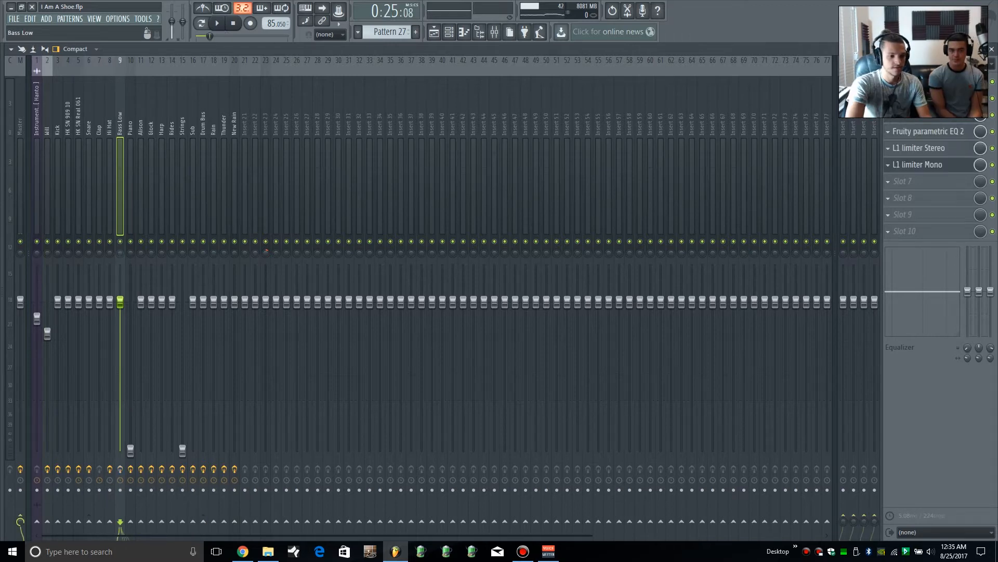
{"action": "key", "text": "s"}
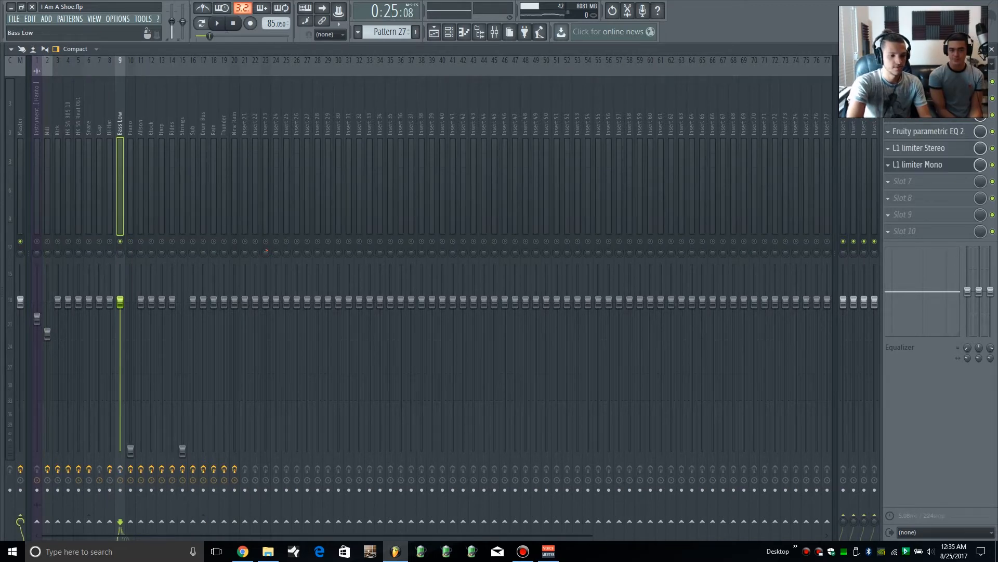
{"action": "key", "text": "s"}
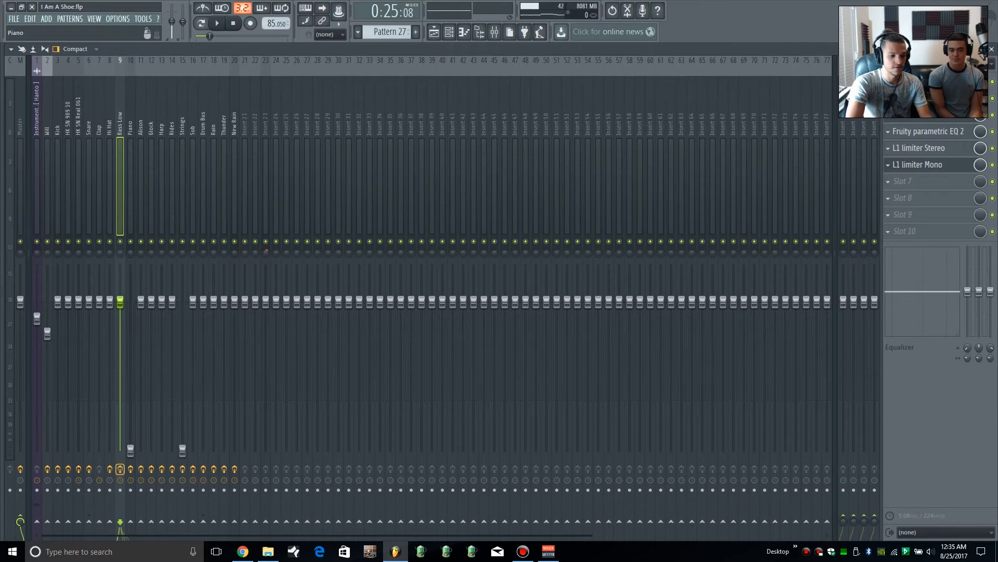
{"action": "key", "text": "space"}
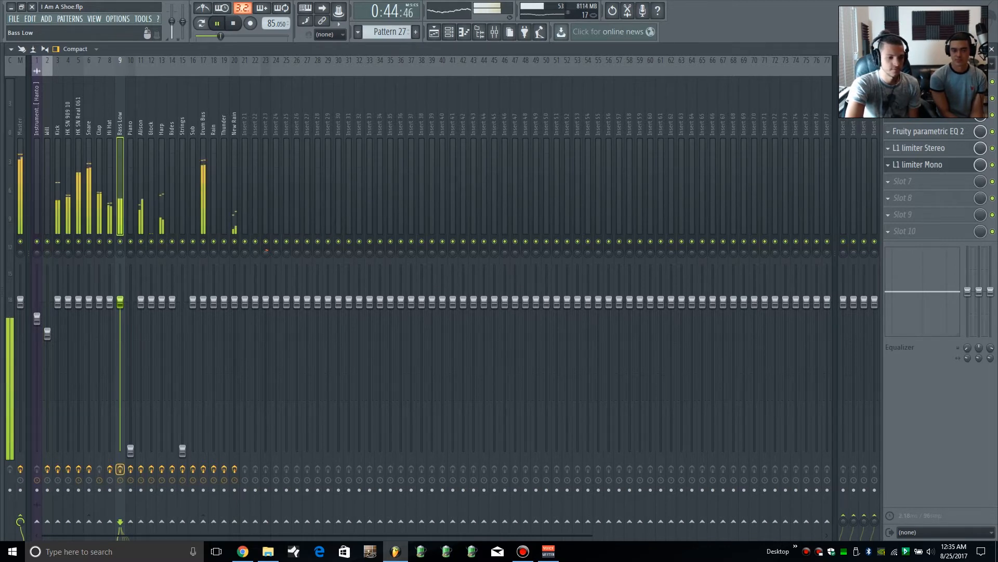
{"action": "key", "text": "space"}
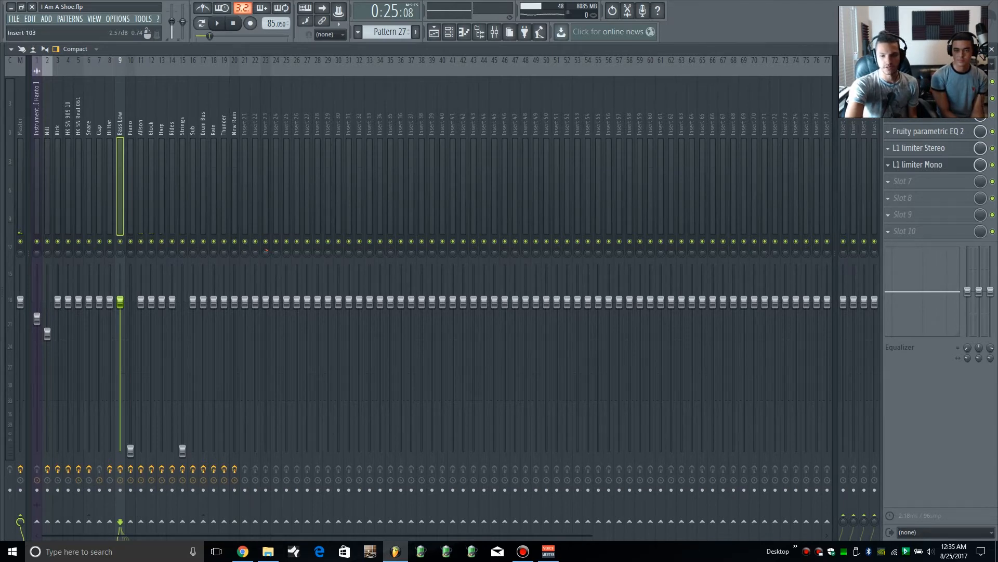
Step: Glance through the Bass Low's effects, including L1 limiter Mono and FabFilter Pro-Q 2, and close all their windows
{"action": "left_click", "coordinate": [919, 149]}
{"action": "key", "text": "Escape"}
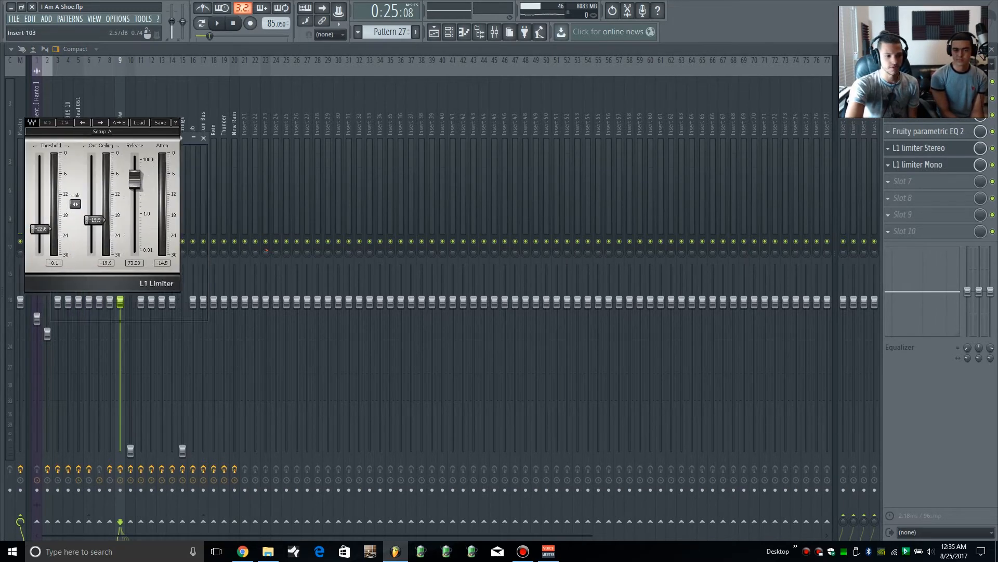
{"action": "key", "text": "Escape"}
{"action": "key", "text": "Escape"}
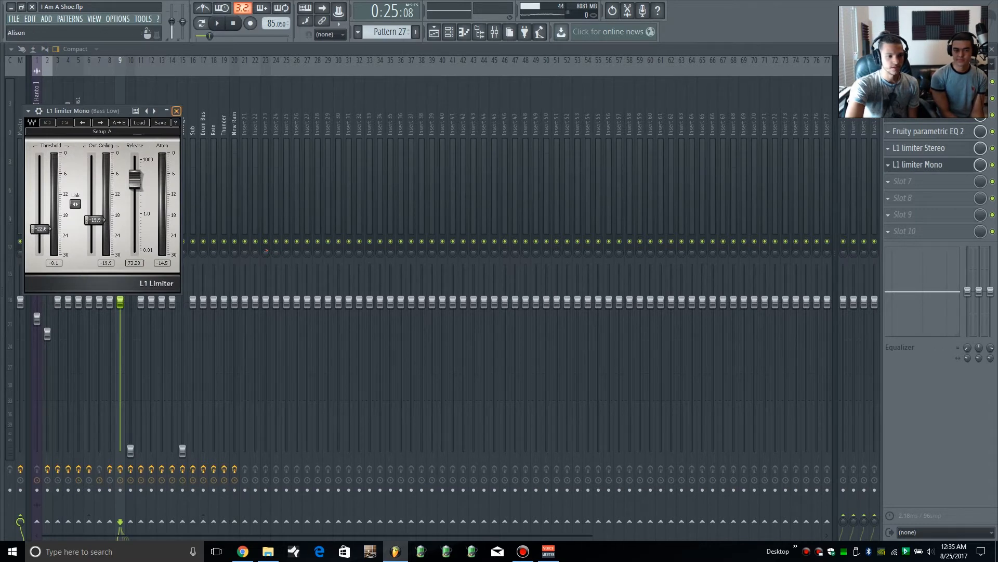
{"action": "left_click", "coordinate": [177, 111]}
{"action": "left_click", "coordinate": [277, 97]}
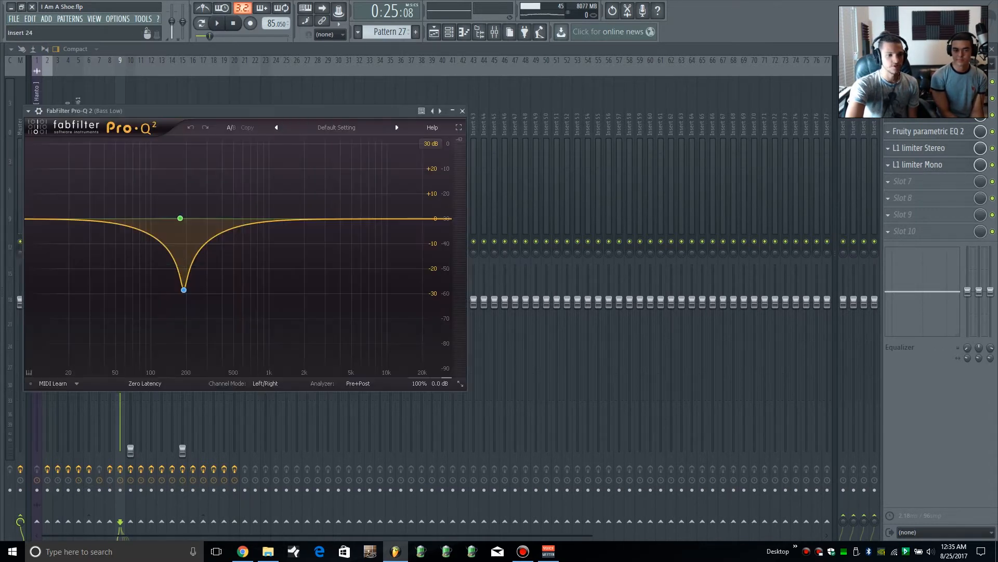
{"action": "left_click", "coordinate": [462, 110]}
{"action": "left_click", "coordinate": [297, 124]}
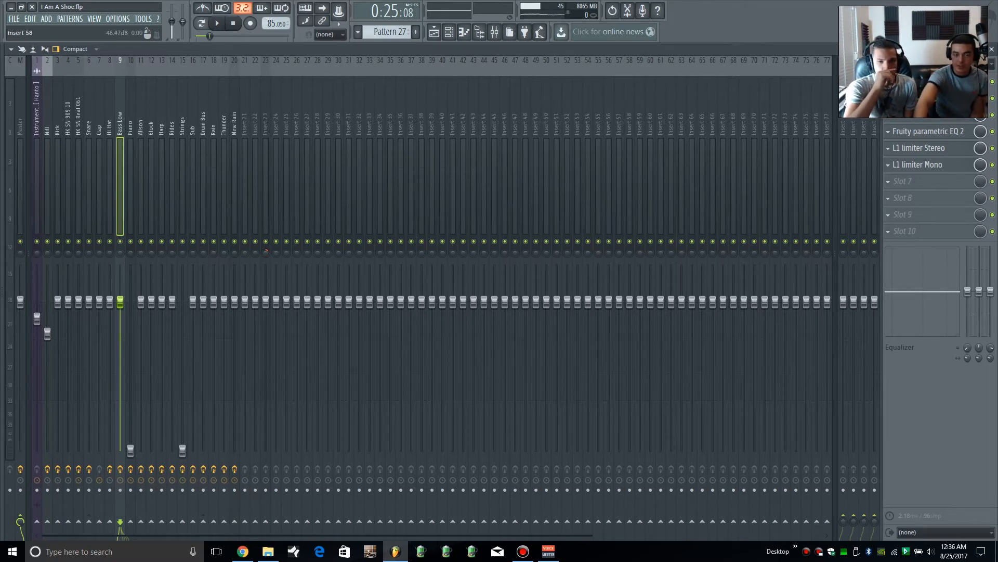
Step: Solo the Bass Low, play the section to hear it alone, stop playback and leave the track soloed
{"action": "key", "text": "s"}
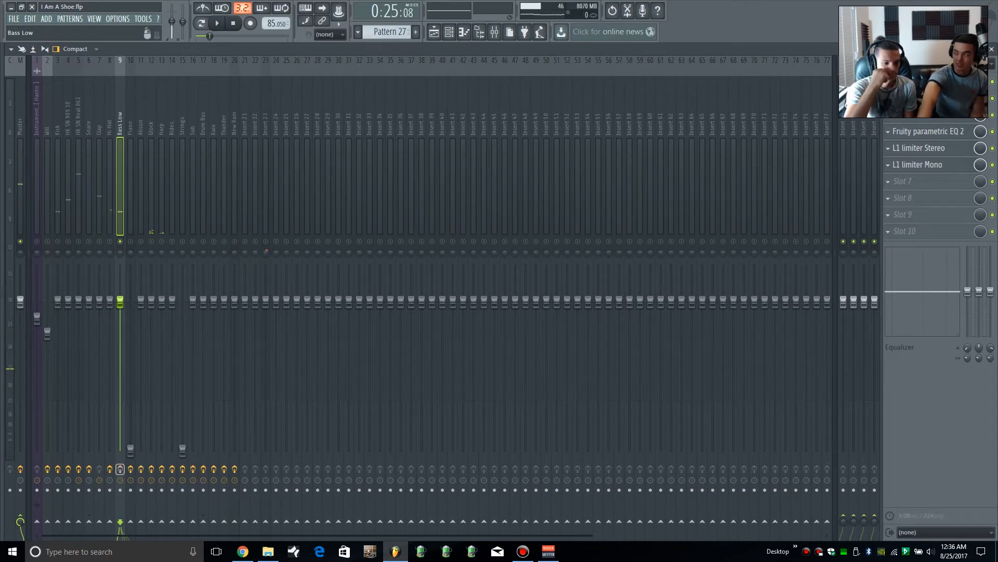
{"action": "key", "text": "space"}
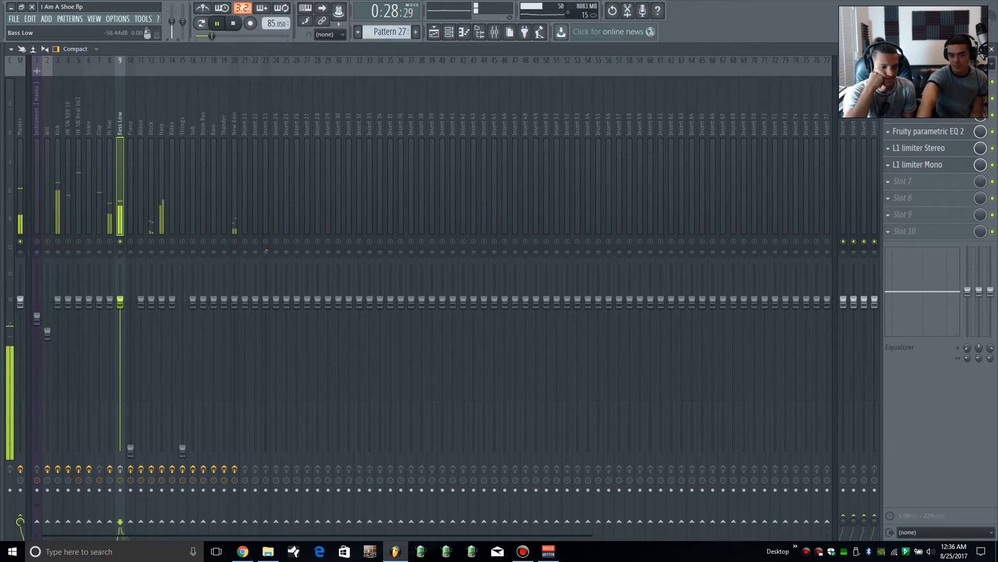
{"action": "key", "text": "space"}
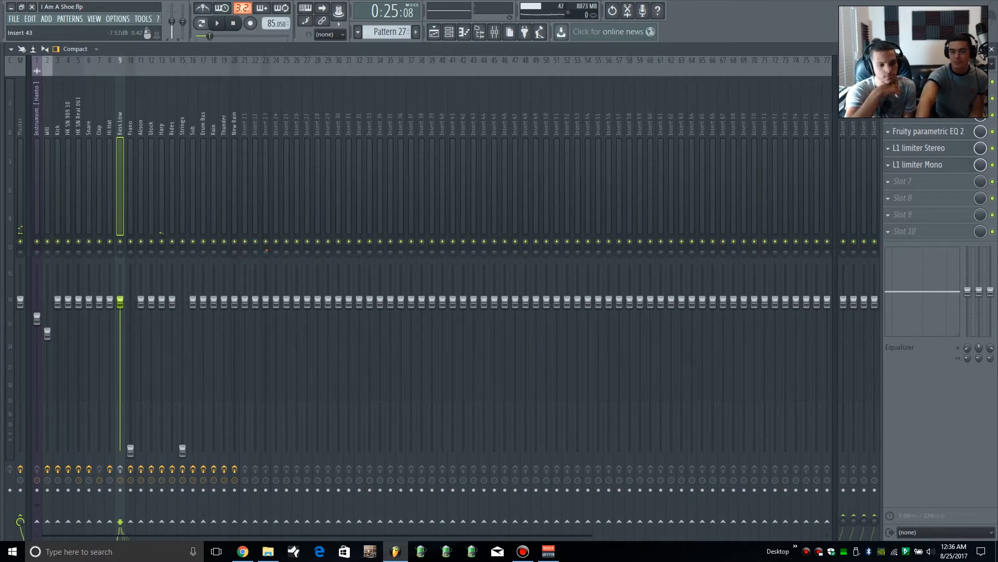
{"action": "left_click", "coordinate": [120, 241]}
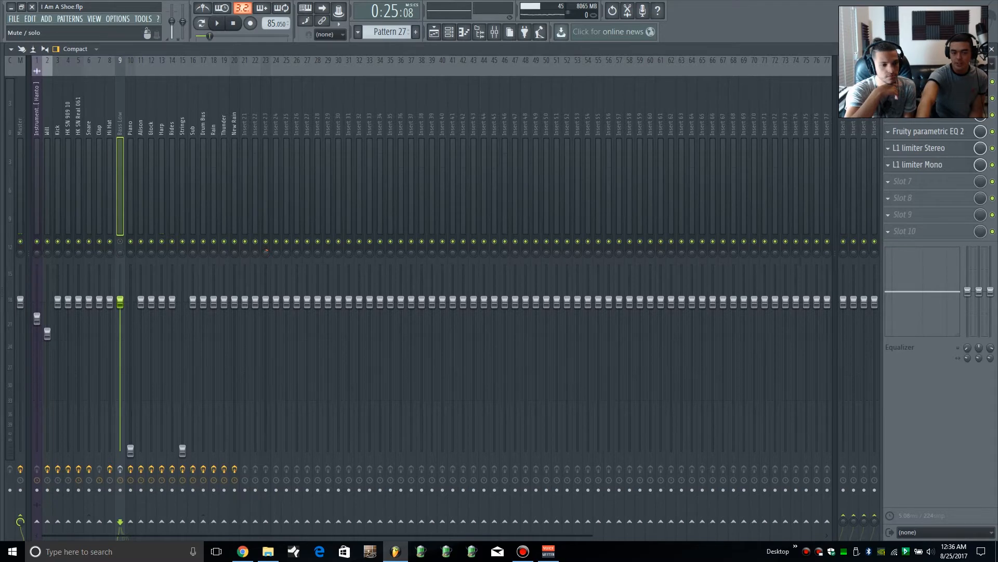
{"action": "right_click", "coordinate": [120, 241]}
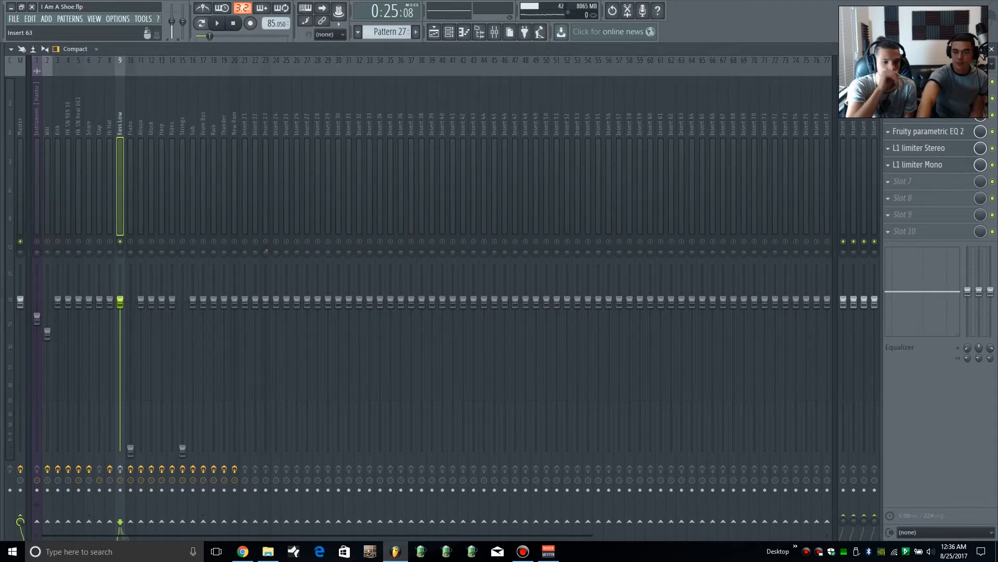
Step: Examine the settings of the Bass Low's REQ 2 Stereo, FabFilter Pro-Q 2 and MaxxBass Mono effects
{"action": "left_click", "coordinate": [918, 82]}
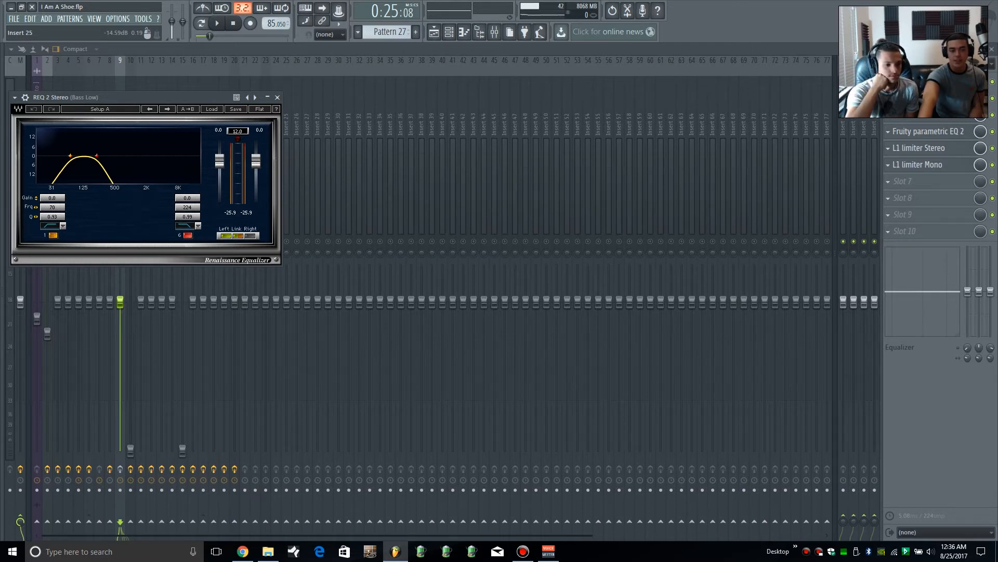
{"action": "left_click_drag", "start_coordinate": [156, 97], "coordinate": [164, 160]}
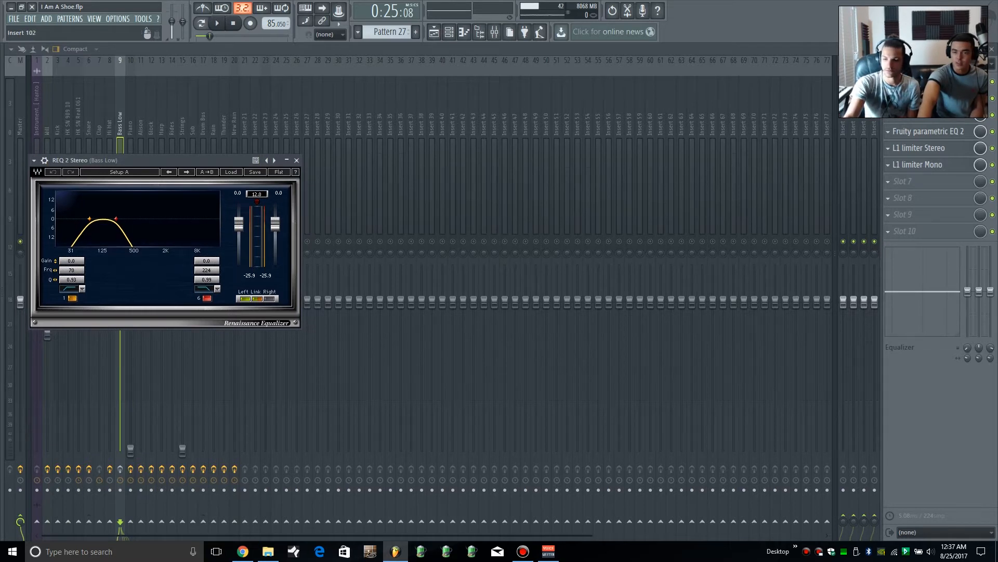
{"action": "left_click", "coordinate": [921, 99]}
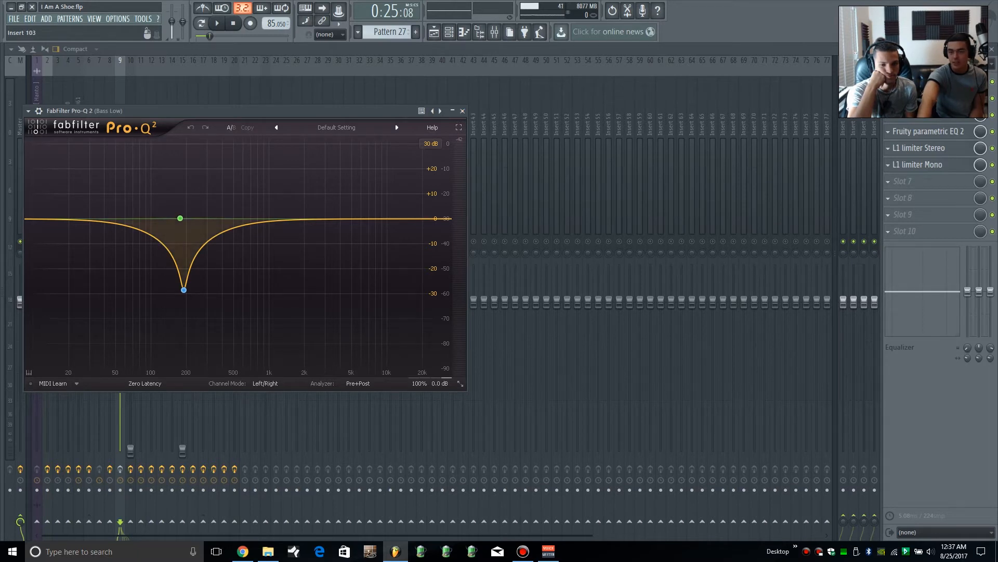
{"action": "left_click", "coordinate": [929, 98]}
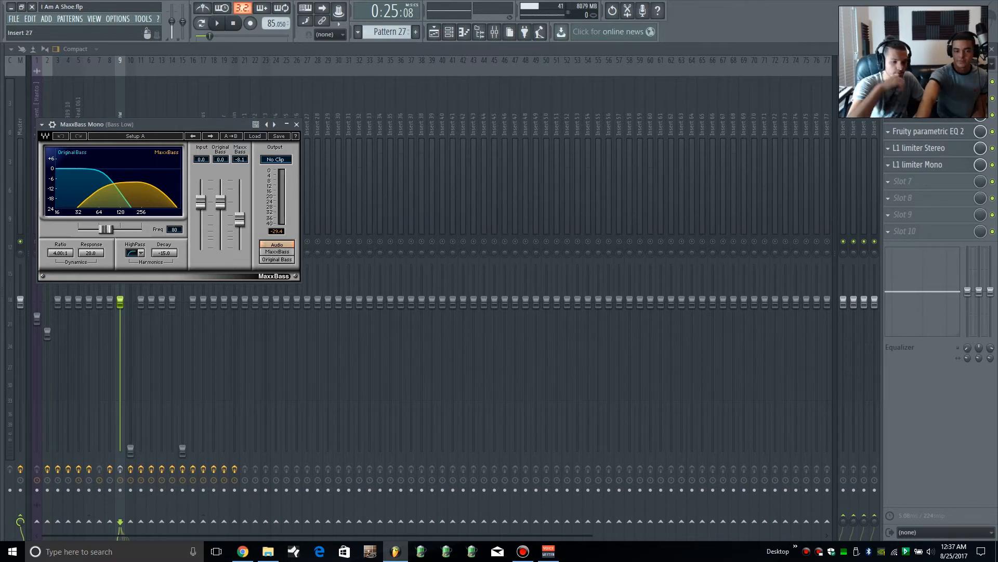
Step: Close the MaxxBass Mono window and play the soloed Bass Low section from its start several times
{"action": "left_click", "coordinate": [297, 124]}
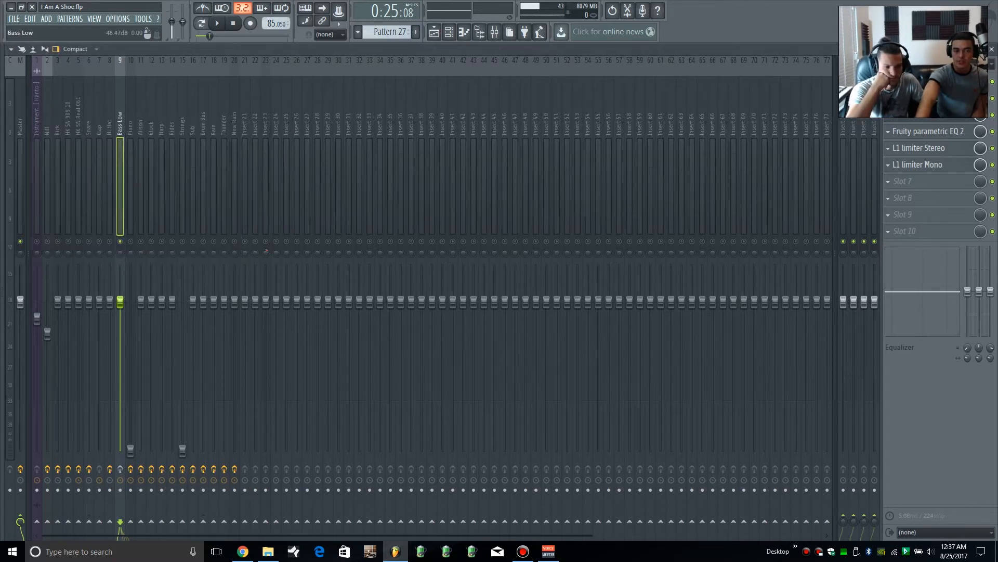
{"action": "key", "text": "space"}
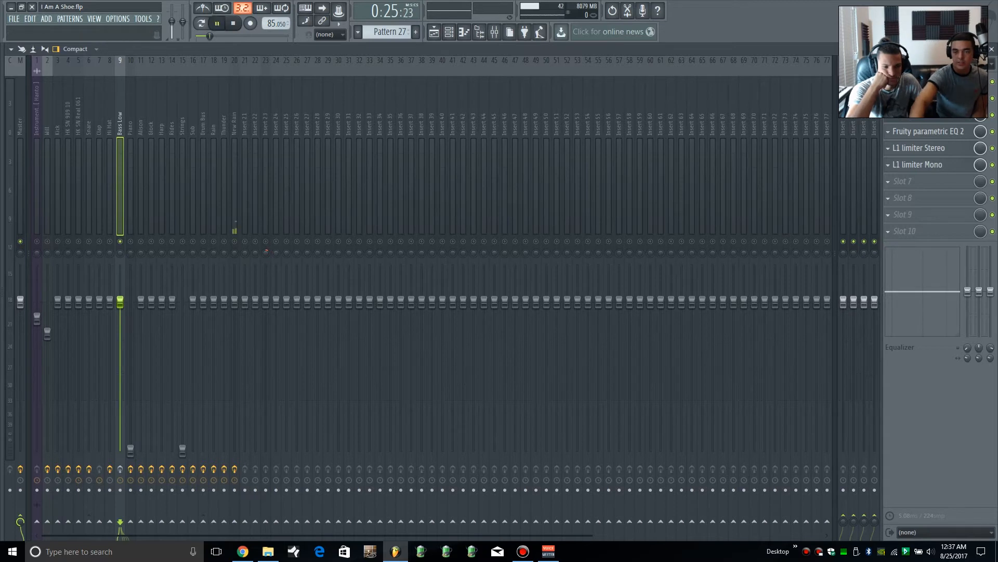
{"action": "key", "text": "space"}
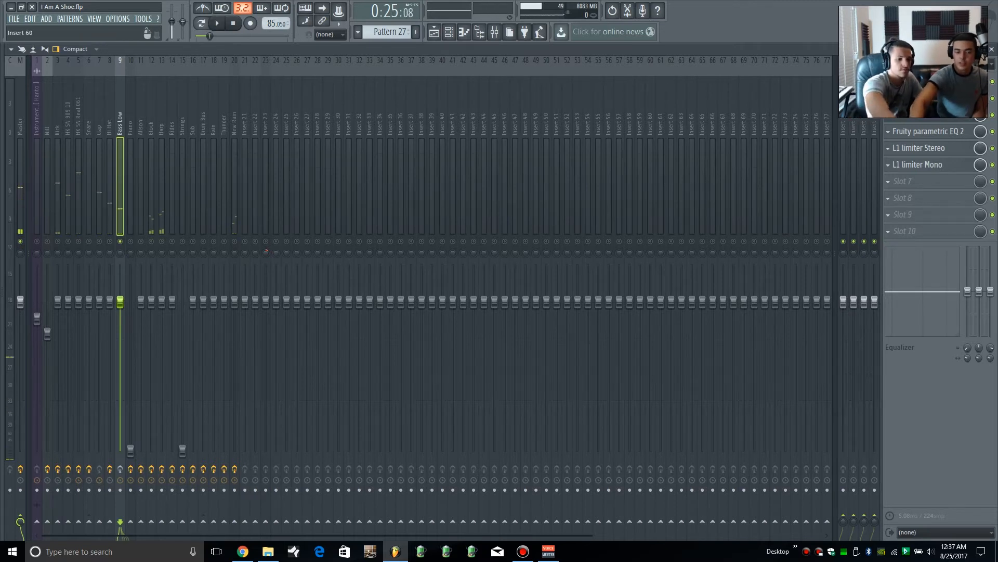
{"action": "key", "text": "space"}
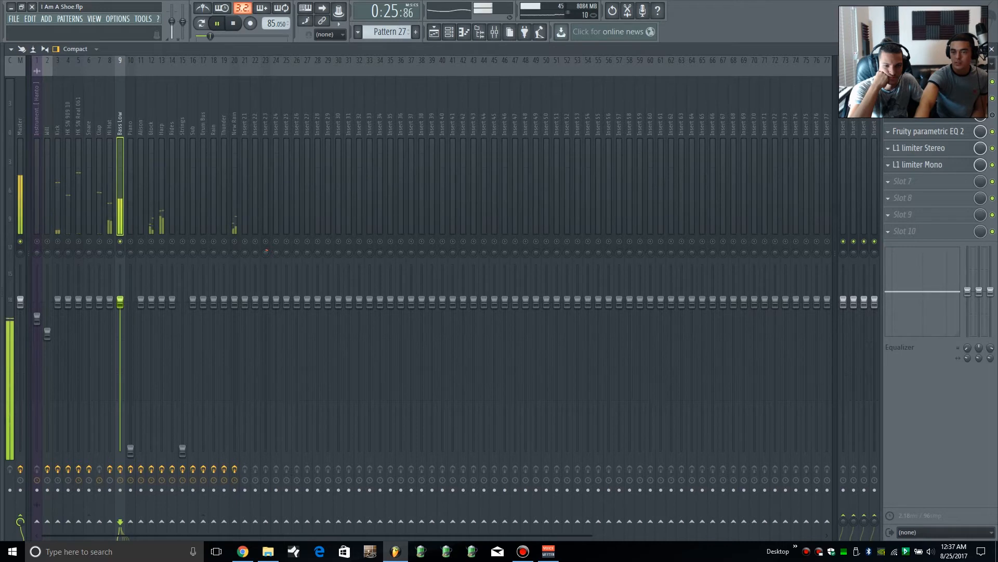
{"action": "key", "text": "space"}
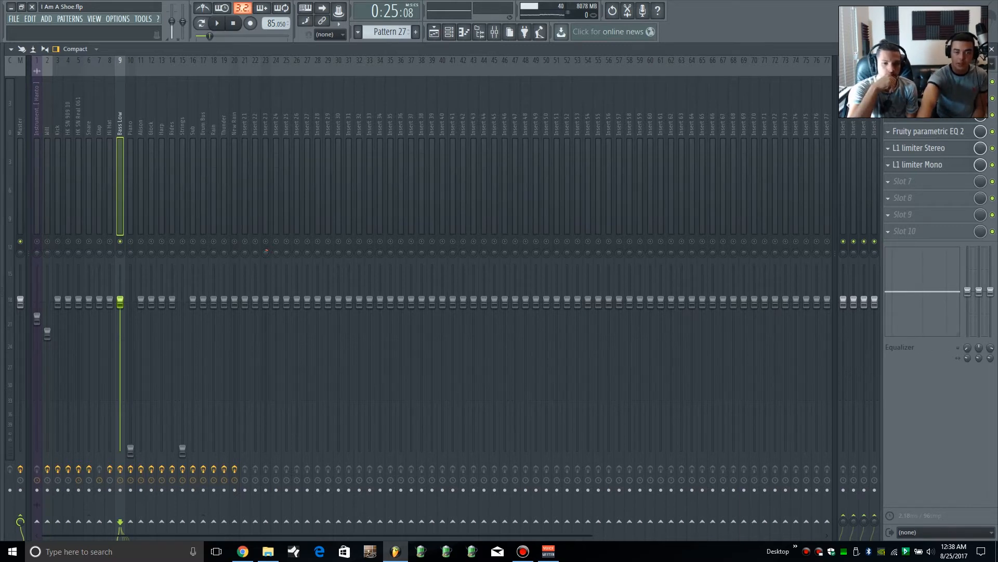
{"action": "key", "text": "space"}
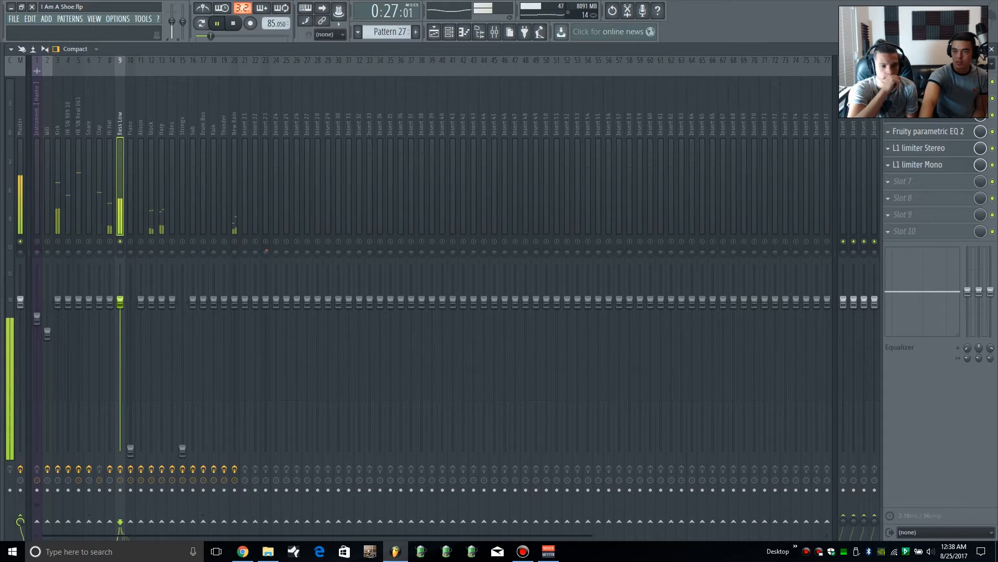
Step: Examine the Bass Low's REQ 2 Stereo and MaxxBass Mono during playback, then its Fruity parametric EQ 2 and FabFilter Pro-Q 2 with playback stopped
{"action": "left_click", "coordinate": [926, 82]}
{"action": "left_click", "coordinate": [926, 99]}
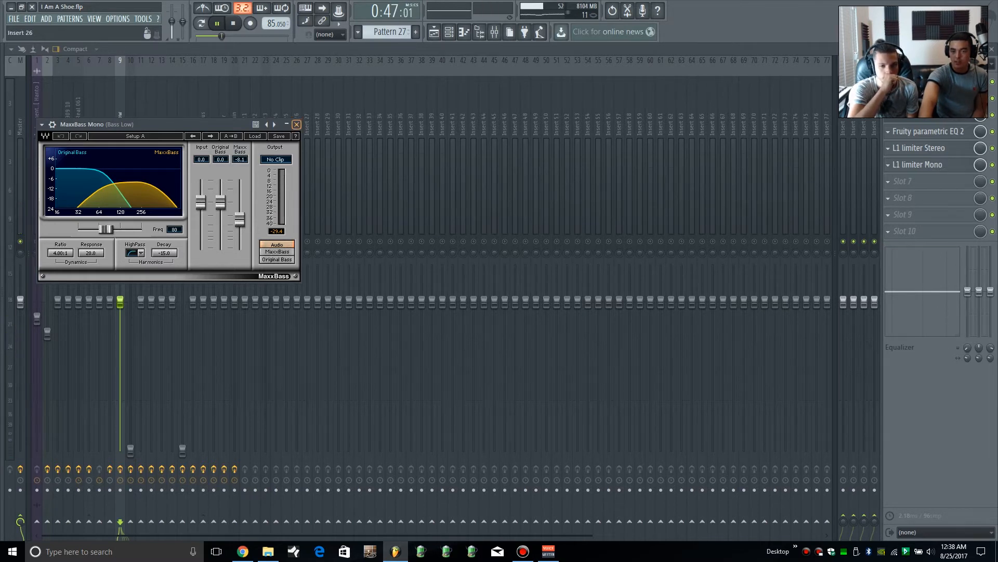
{"action": "left_click", "coordinate": [296, 125]}
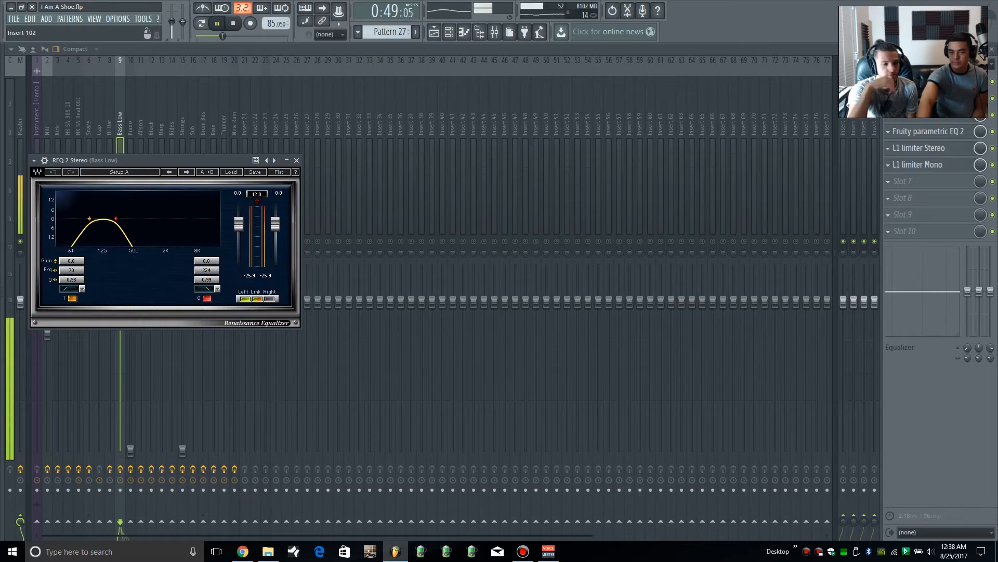
{"action": "key", "text": "space"}
{"action": "left_click", "coordinate": [935, 132]}
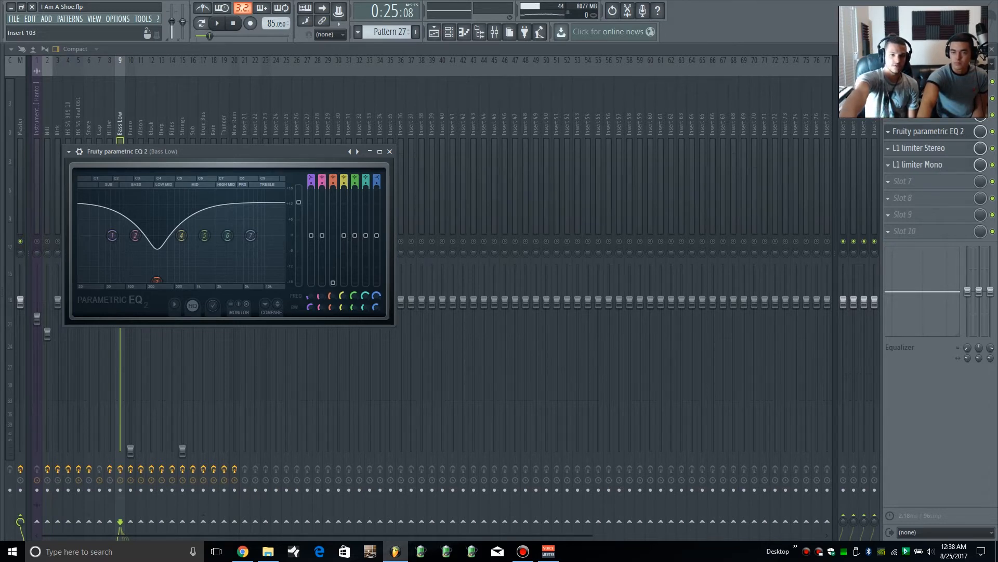
{"action": "left_click", "coordinate": [925, 114]}
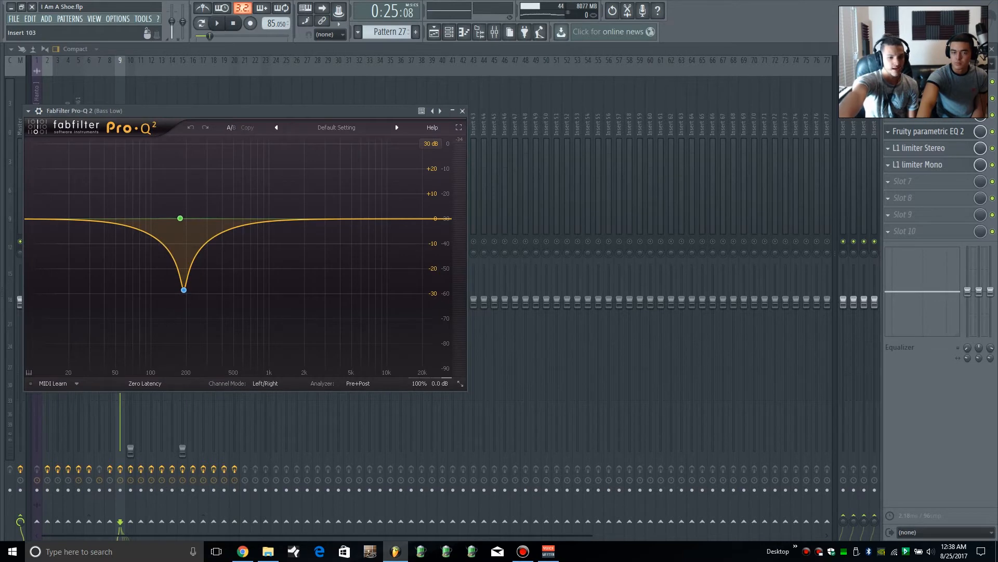
{"action": "left_click", "coordinate": [925, 115]}
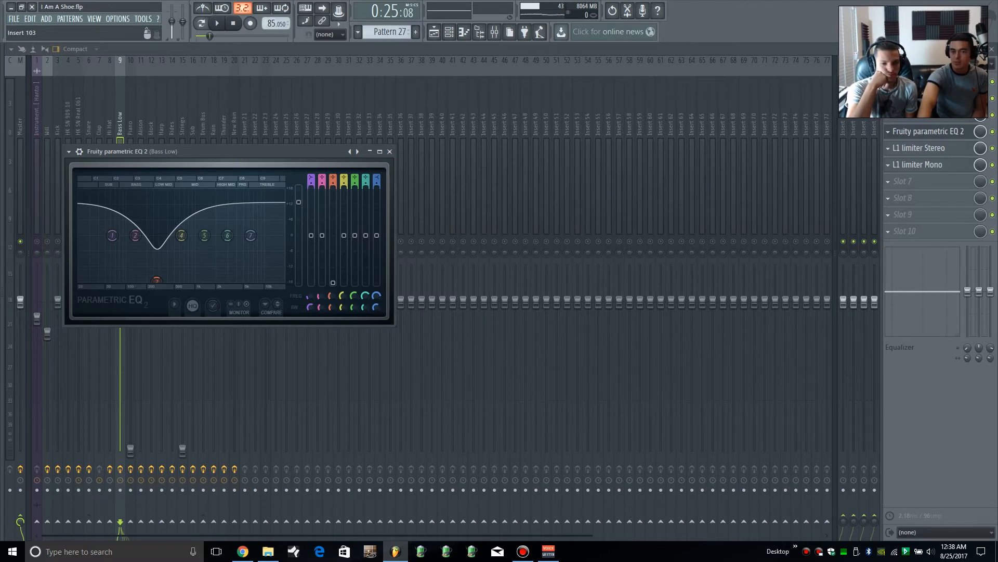
Step: Watch the Bass Low's L1 limiter Stereo and L1 limiter Mono meters while the section plays, moving the Mono window clear of the Bass Low meter
{"action": "left_click", "coordinate": [919, 148]}
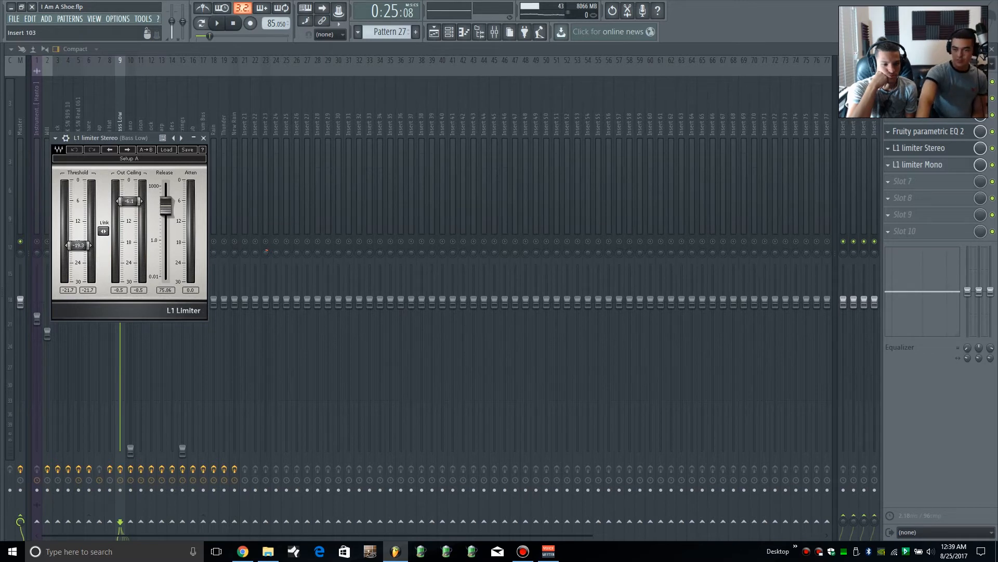
{"action": "key", "text": "space"}
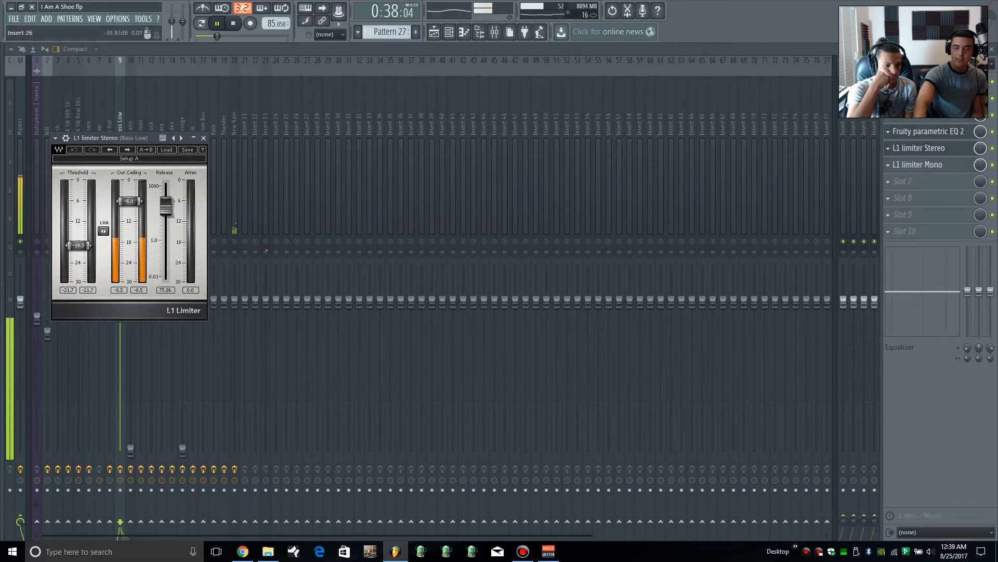
{"action": "left_click", "coordinate": [918, 165]}
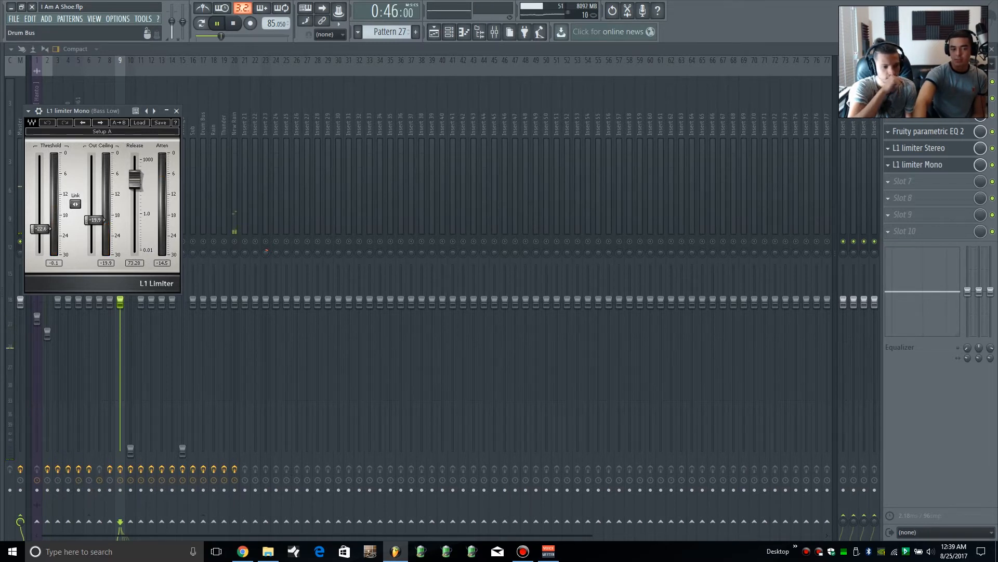
{"action": "left_click_drag", "start_coordinate": [89, 110], "coordinate": [370, 114]}
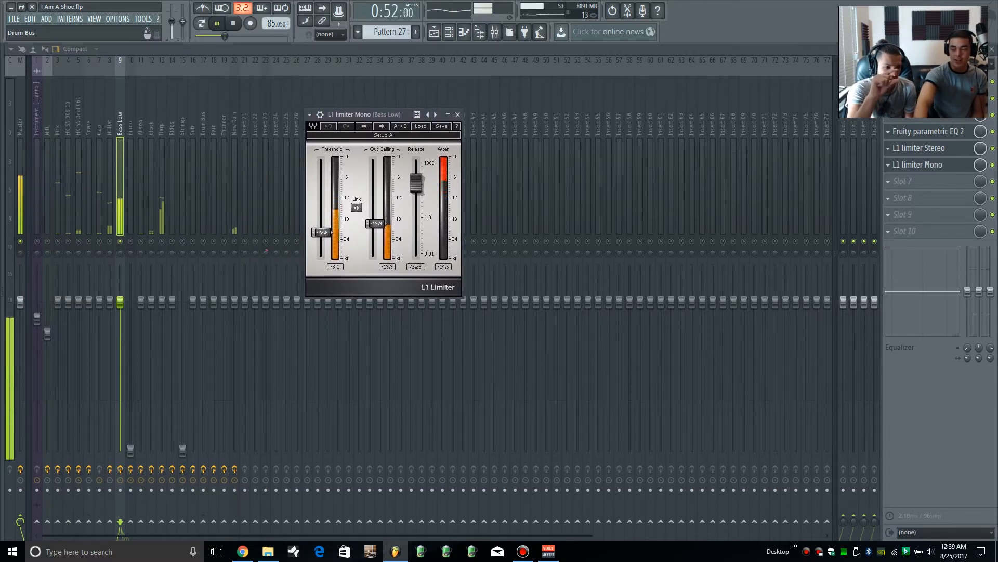
{"action": "left_click_drag", "start_coordinate": [369, 114], "coordinate": [370, 115]}
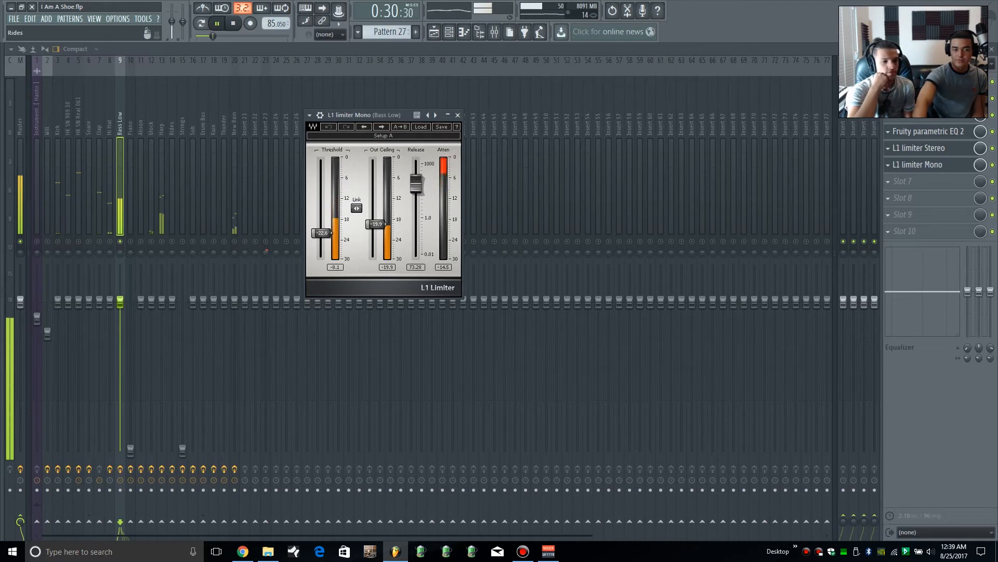
{"action": "key", "text": "space"}
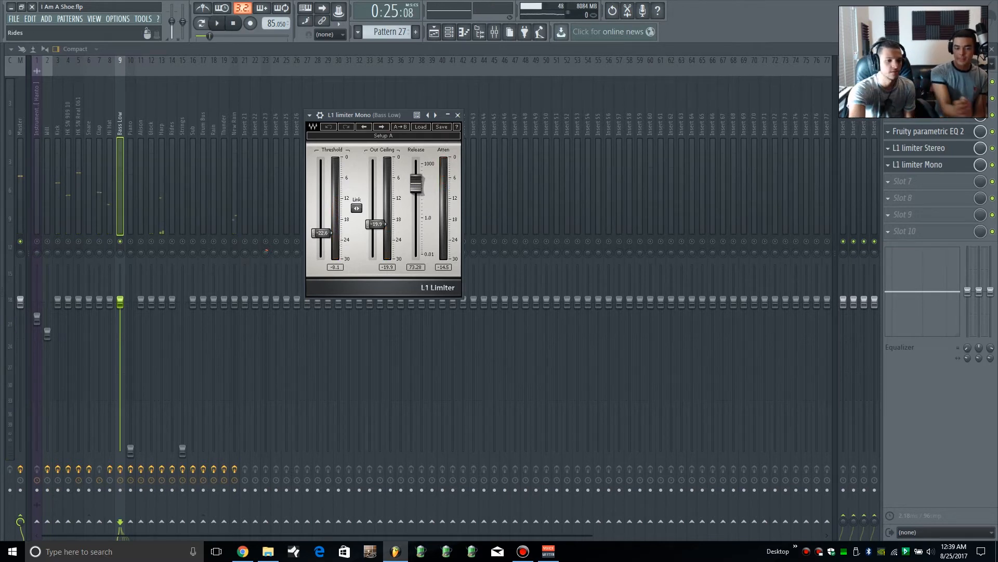
{"action": "key", "text": "space"}
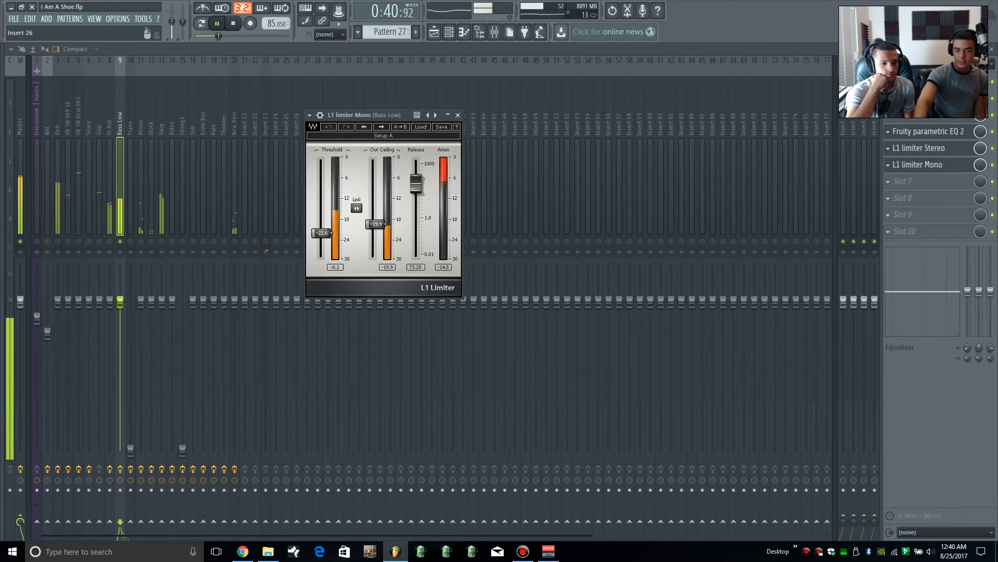
Step: Audition the L1 limiter Mono with a release of 0.01 ms from the section's start, and set the release to 76.74
{"action": "left_click_drag", "start_coordinate": [416, 183], "coordinate": [416, 254]}
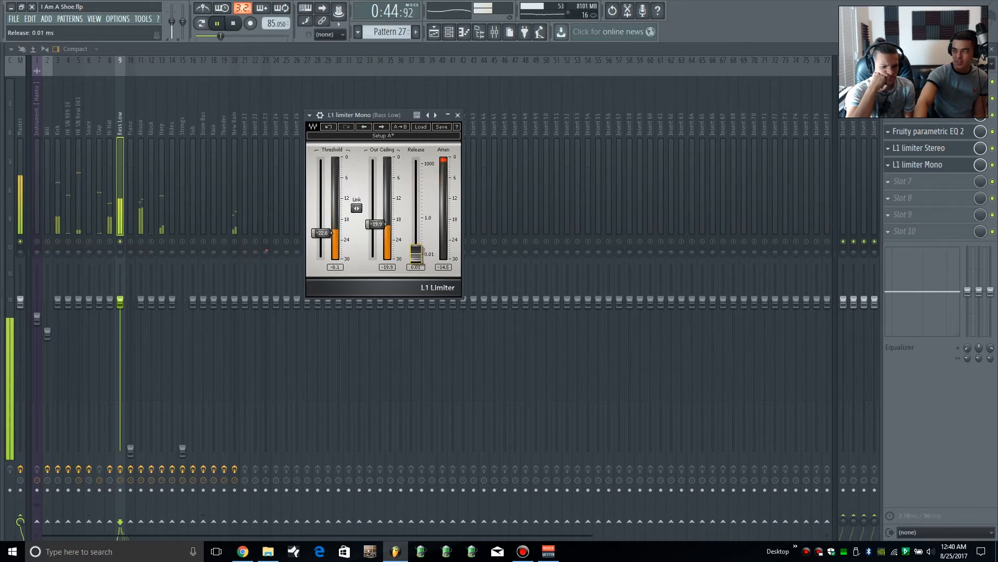
{"action": "key", "text": "space"}
{"action": "key", "text": "space"}
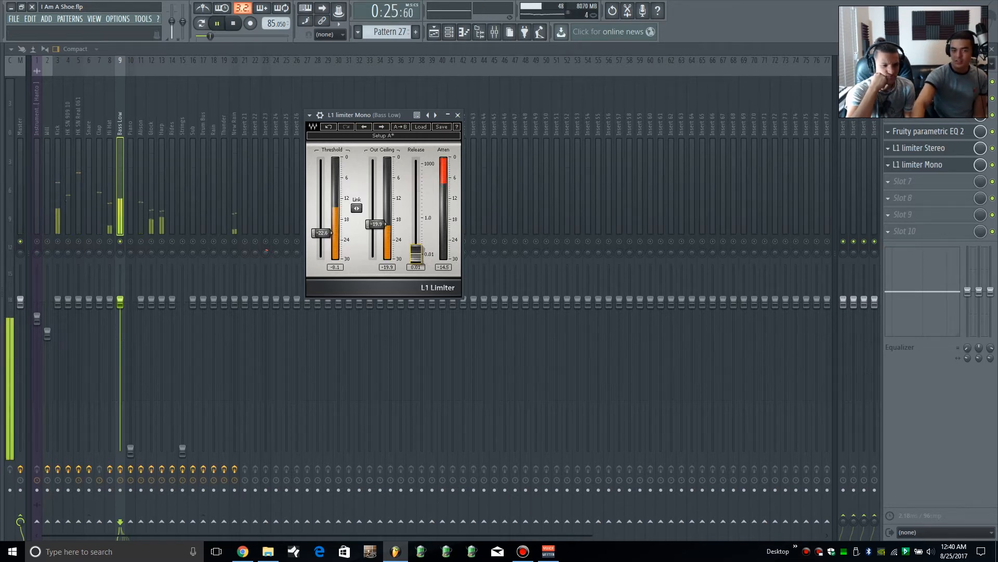
{"action": "left_click_drag", "start_coordinate": [416, 253], "coordinate": [416, 182]}
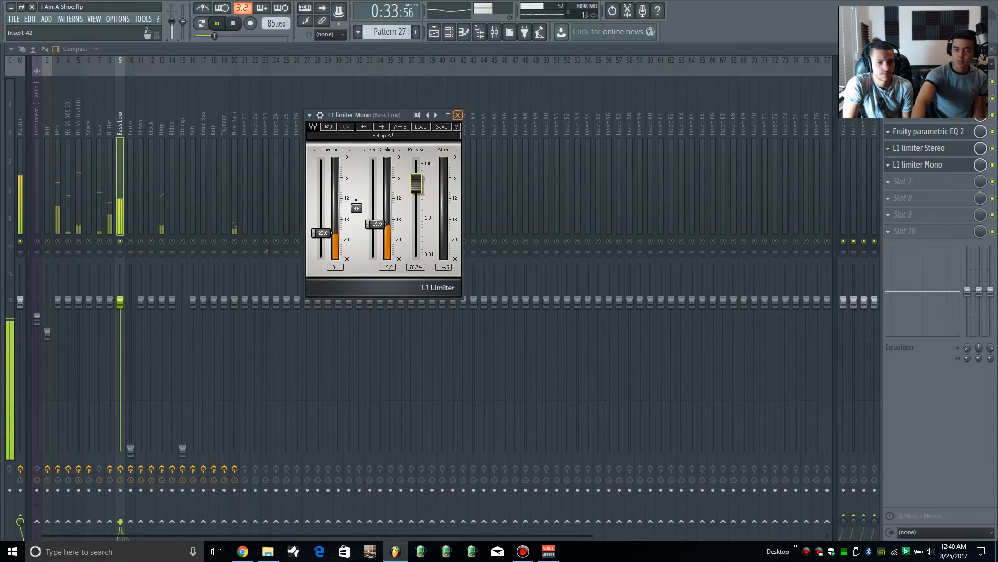
Step: Close all of the Bass Low's effect windows, stop playback and unsolo the track so all tracks are active
{"action": "left_click", "coordinate": [458, 115]}
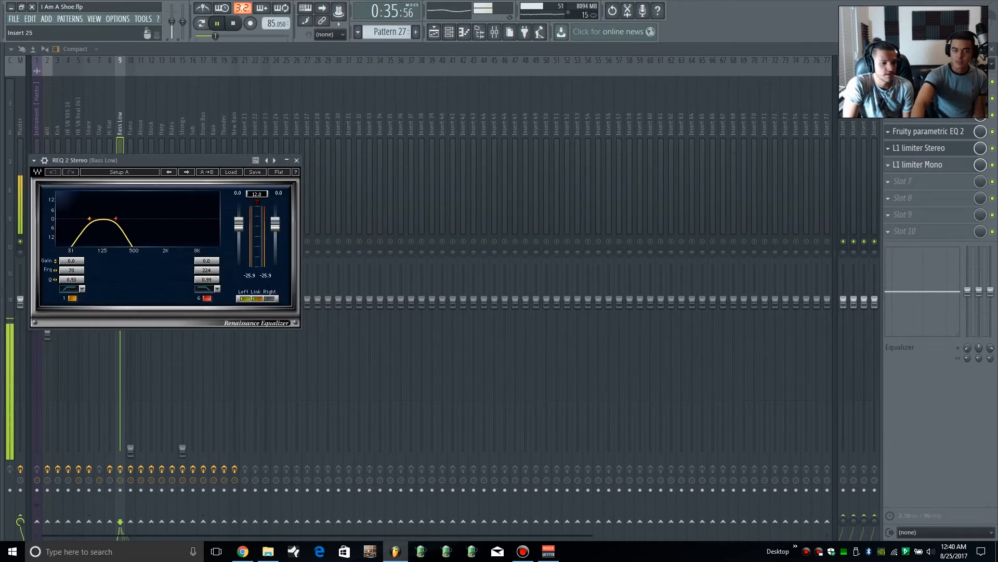
{"action": "left_click", "coordinate": [296, 160]}
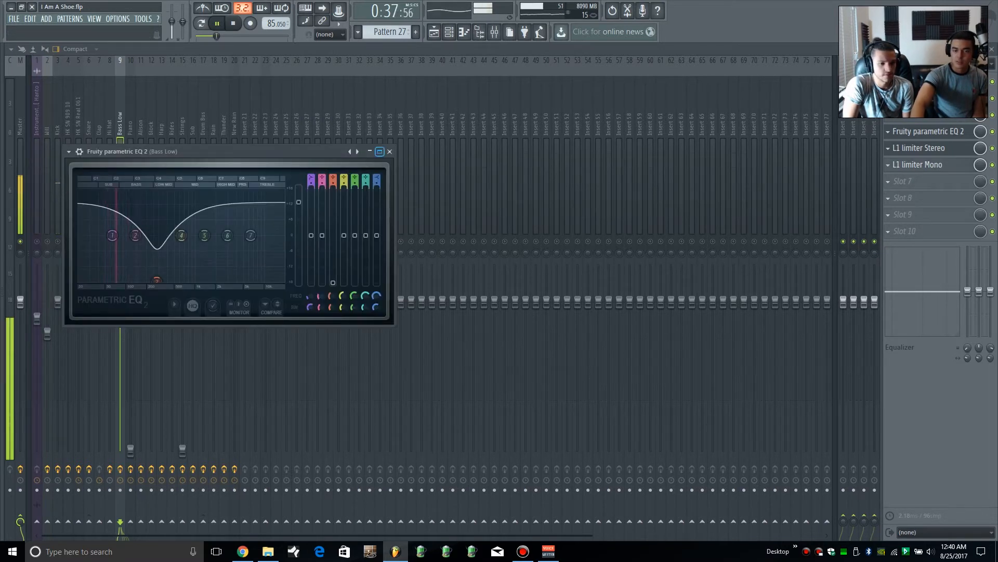
{"action": "left_click", "coordinate": [390, 151]}
{"action": "left_click", "coordinate": [204, 138]}
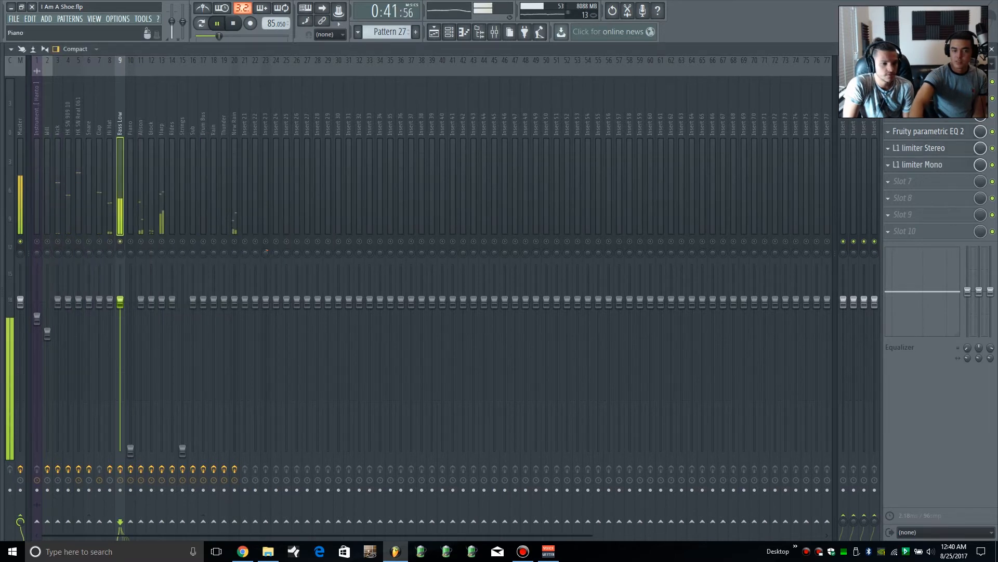
{"action": "key", "text": "space"}
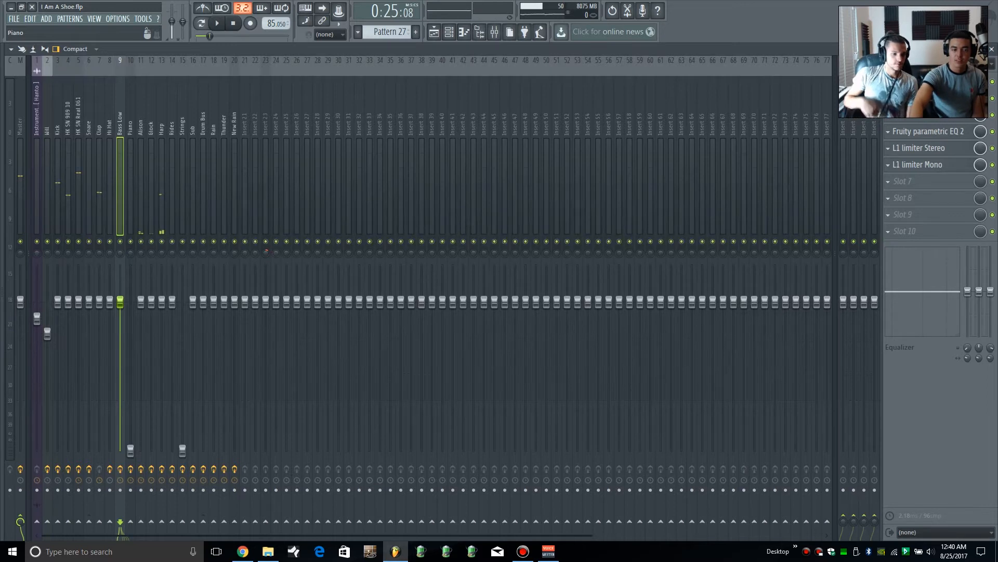
Step: Mute the Piano track and select mixer track 11, which carries the vocal phrase
{"action": "left_click", "coordinate": [131, 241]}
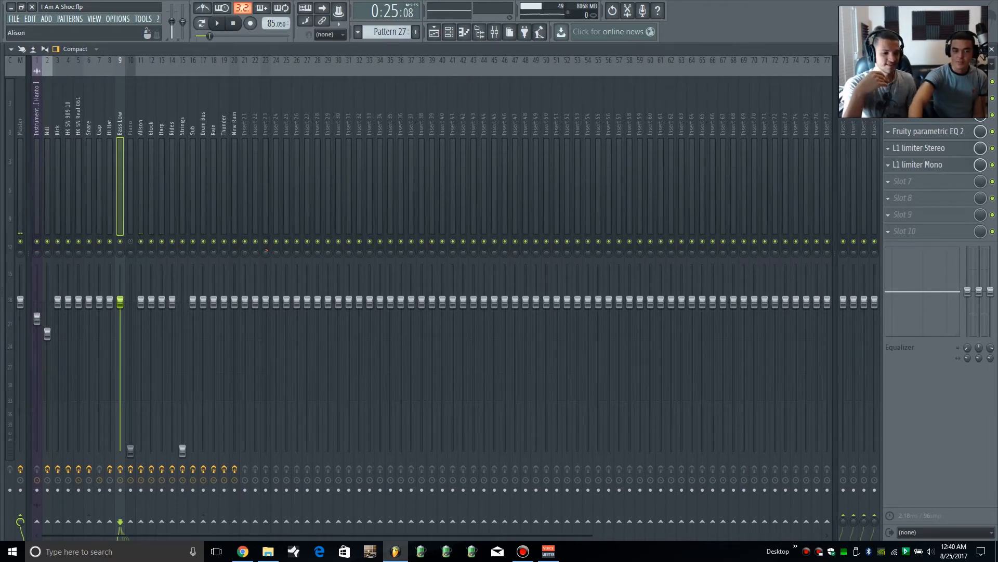
{"action": "left_click", "coordinate": [141, 186]}
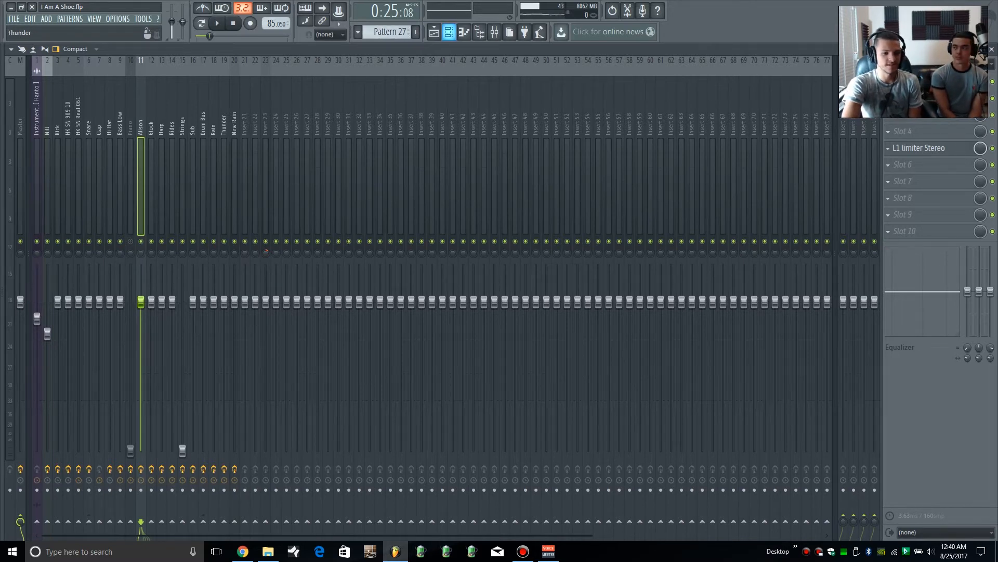
Step: Open the Vocal Phrase instrument from the channel rack and view its Vocalise patch in Kontakt
{"action": "left_click", "coordinate": [449, 32]}
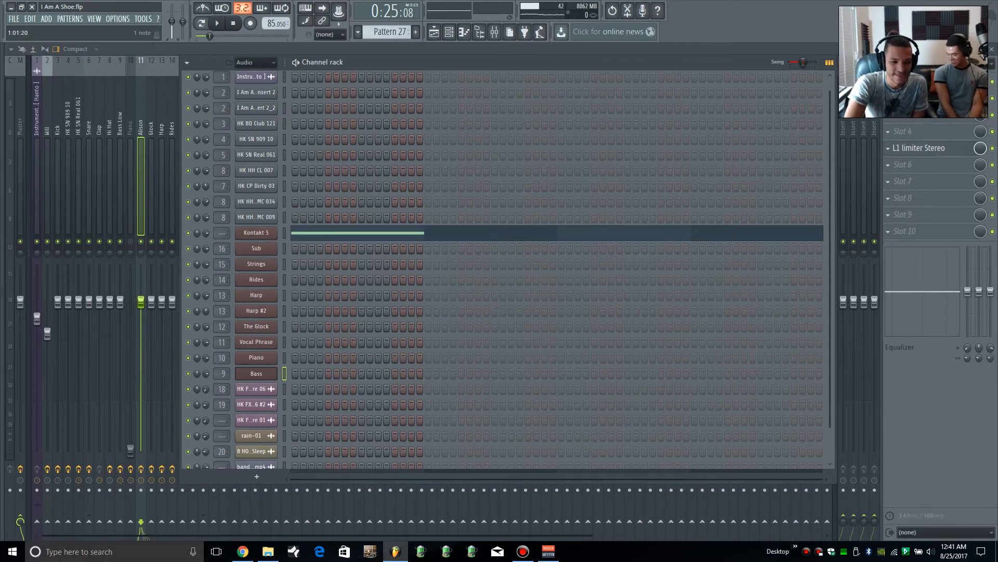
{"action": "left_click", "coordinate": [257, 233]}
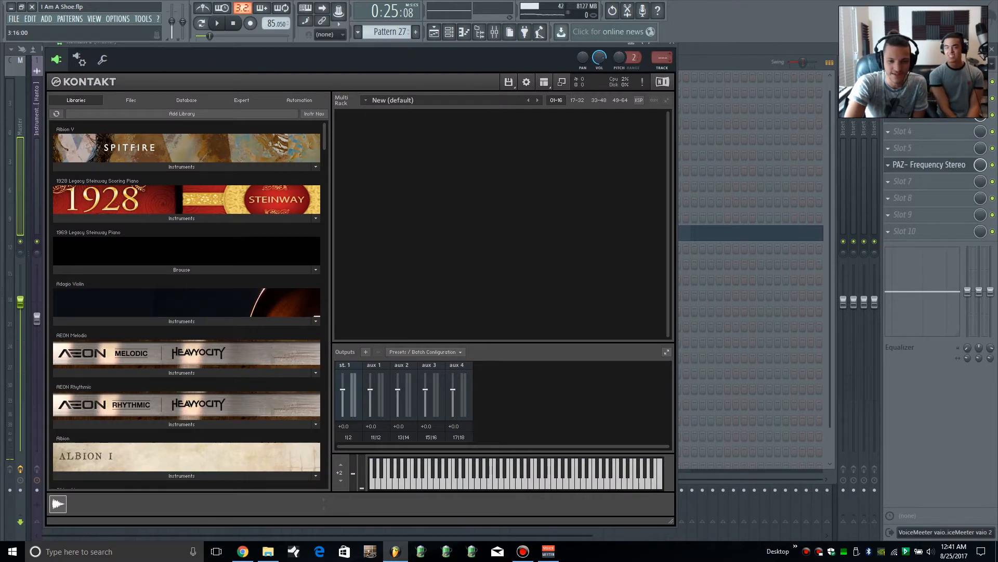
{"action": "left_click", "coordinate": [672, 44]}
{"action": "scroll", "coordinate": [510, 270], "scroll_direction": "down", "scroll_amount": 2}
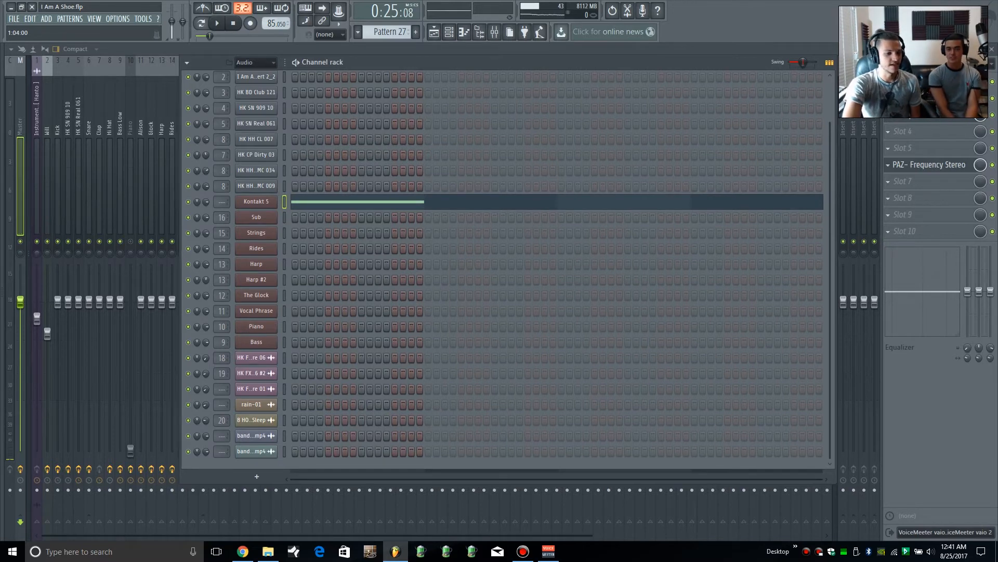
{"action": "left_click", "coordinate": [257, 311]}
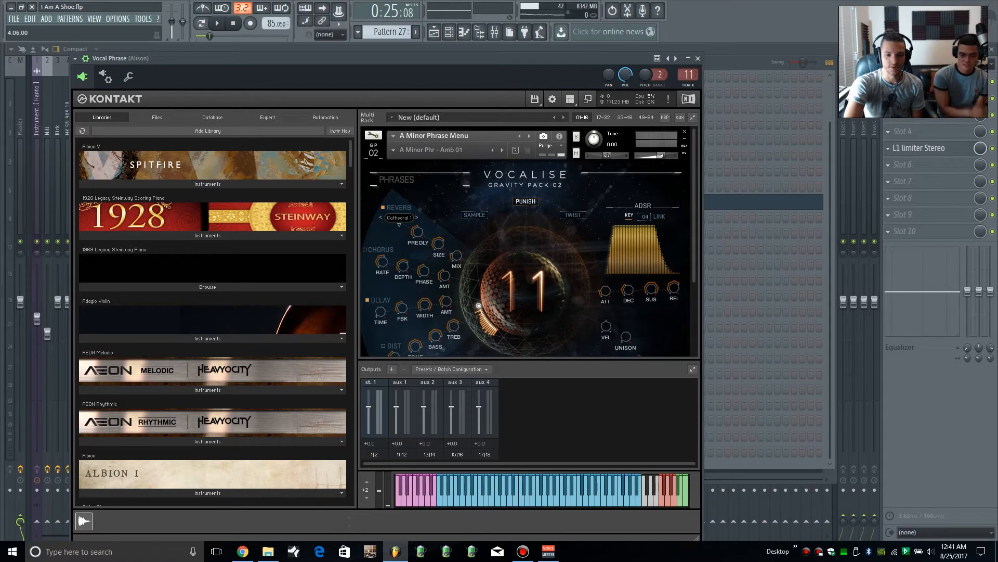
{"action": "left_click_drag", "start_coordinate": [385, 58], "coordinate": [397, 53]}
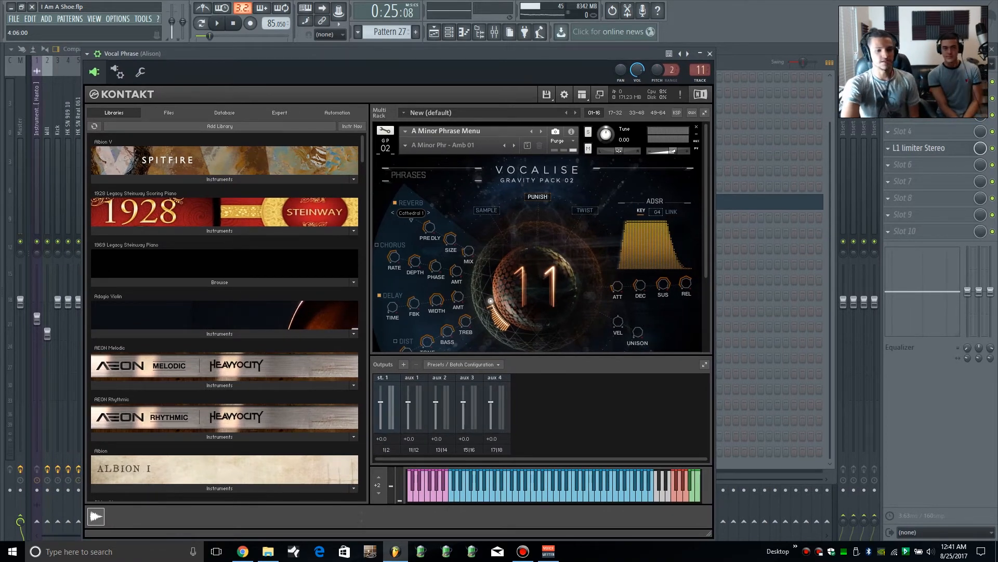
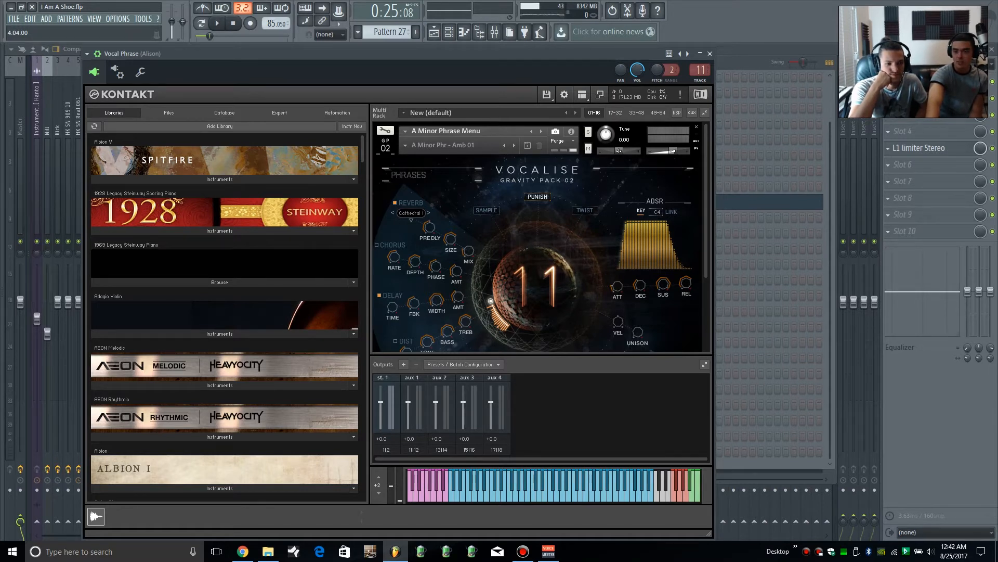
Step: Return to the mixer and open the Q6 Stereo equalizer on the vocal phrase track to view its curve
{"action": "key", "text": "F9"}
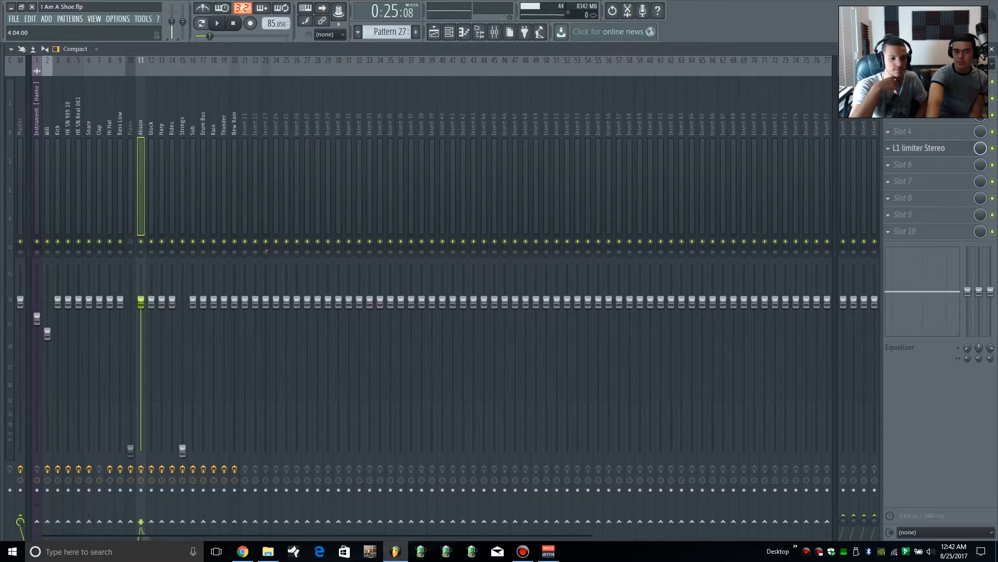
{"action": "left_click", "coordinate": [918, 82]}
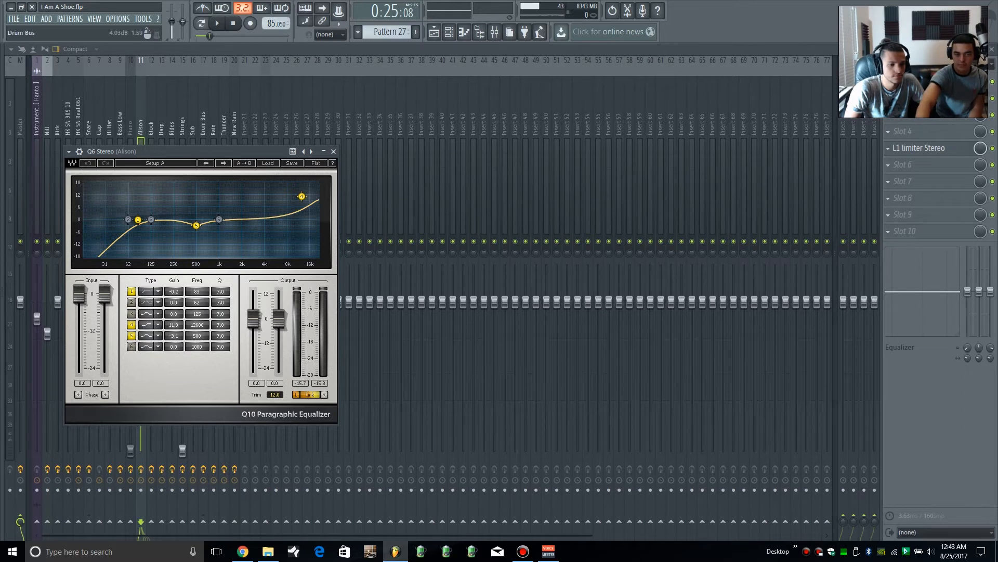
Step: Boost the 500 Hz band of the vocal phrase's Q6 equalizer to 10.5 dB and play the song from around bar 20
{"action": "left_click_drag", "start_coordinate": [196, 225], "coordinate": [196, 197]}
{"action": "key", "text": "space"}
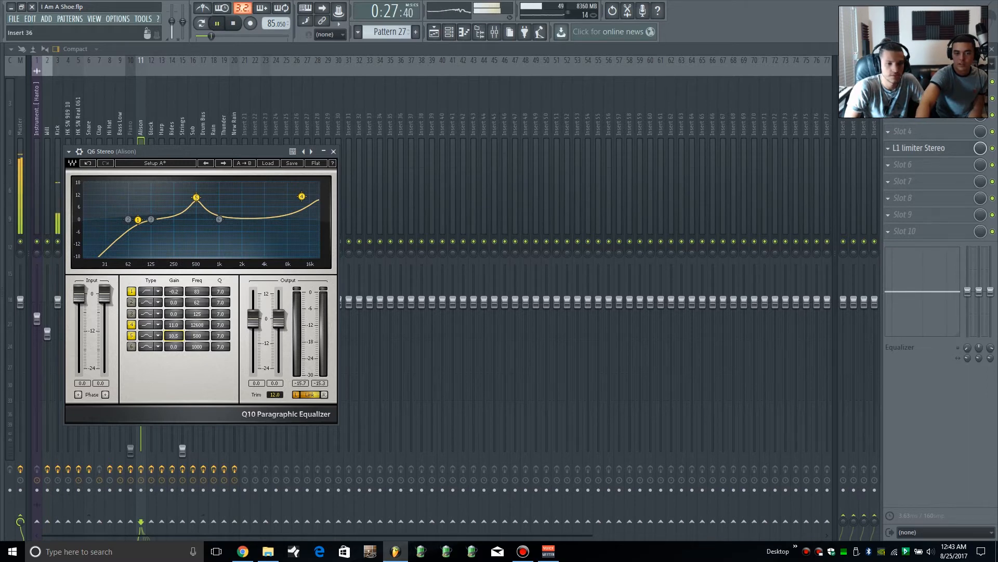
{"action": "left_click", "coordinate": [434, 33]}
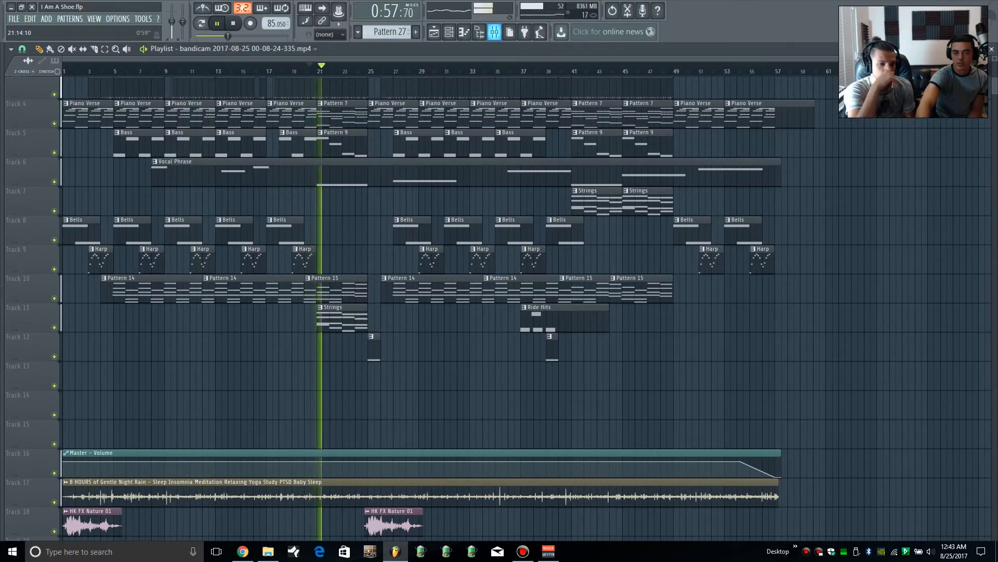
{"action": "key", "text": "F9"}
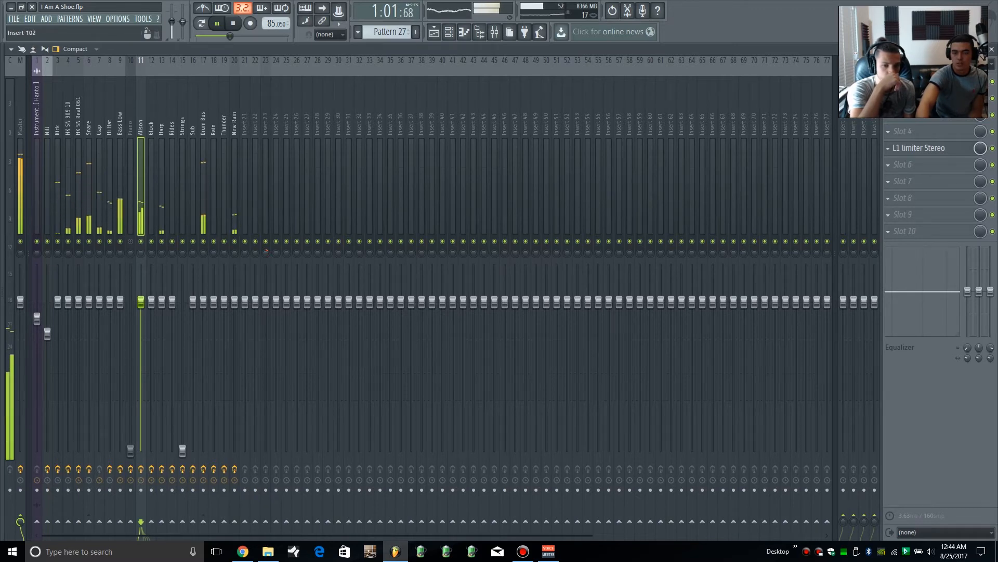
Step: Lower the 500 Hz band in the vocal phrase's Q6 equalizer to -2.7 dB and stop playback
{"action": "left_click", "coordinate": [919, 81]}
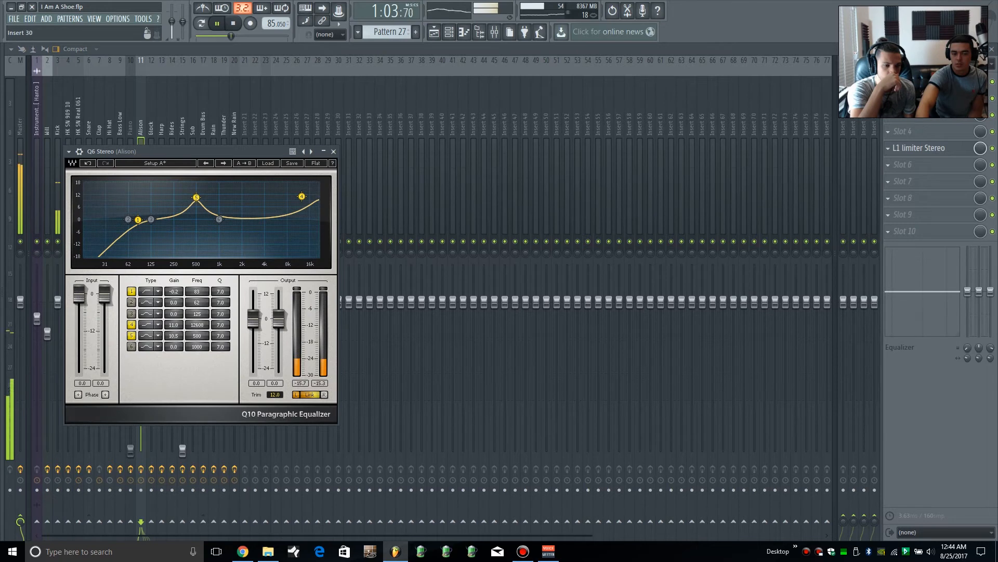
{"action": "left_click_drag", "start_coordinate": [196, 197], "coordinate": [196, 224]}
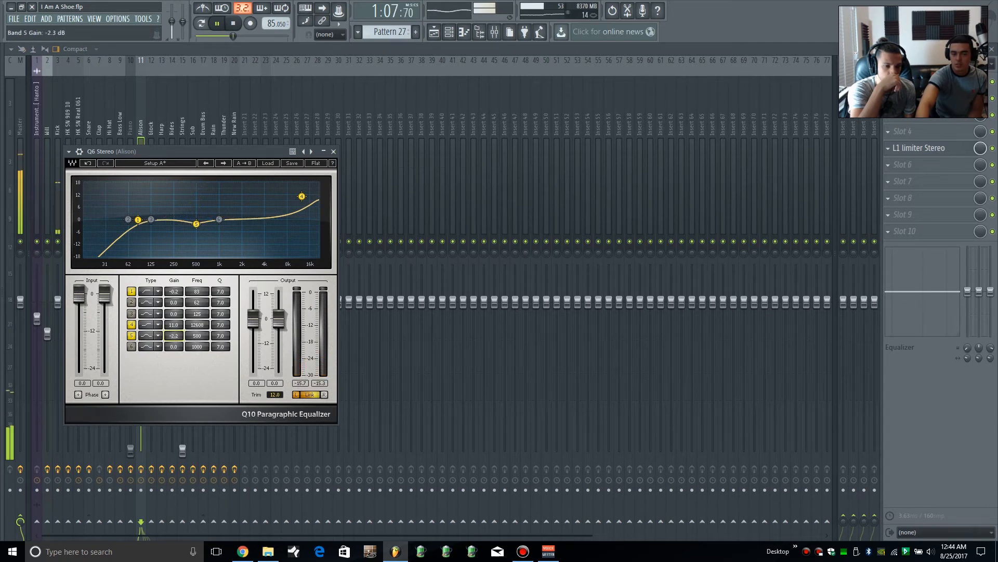
{"action": "key", "text": "space"}
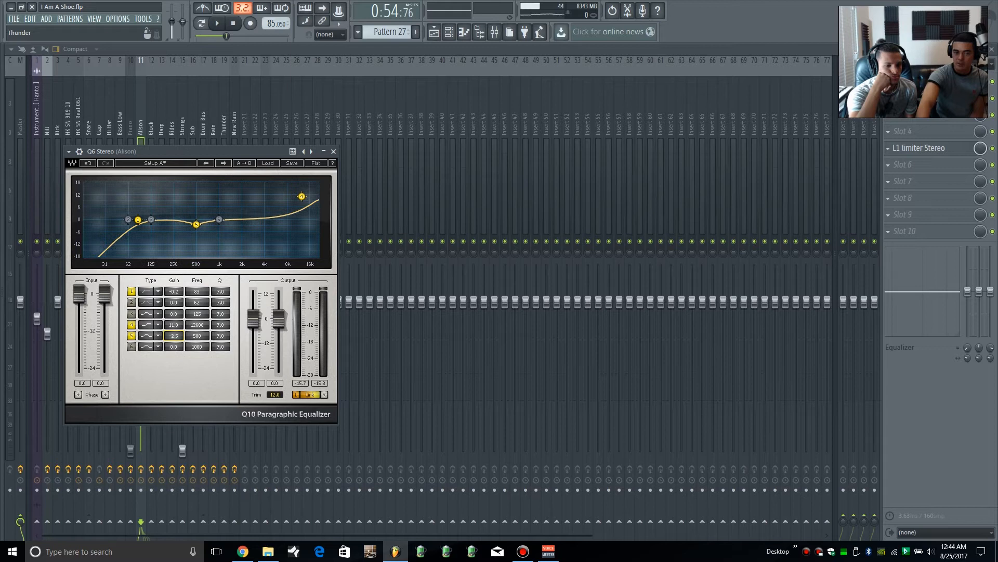
{"action": "left_click_drag", "start_coordinate": [174, 335], "coordinate": [174, 336]}
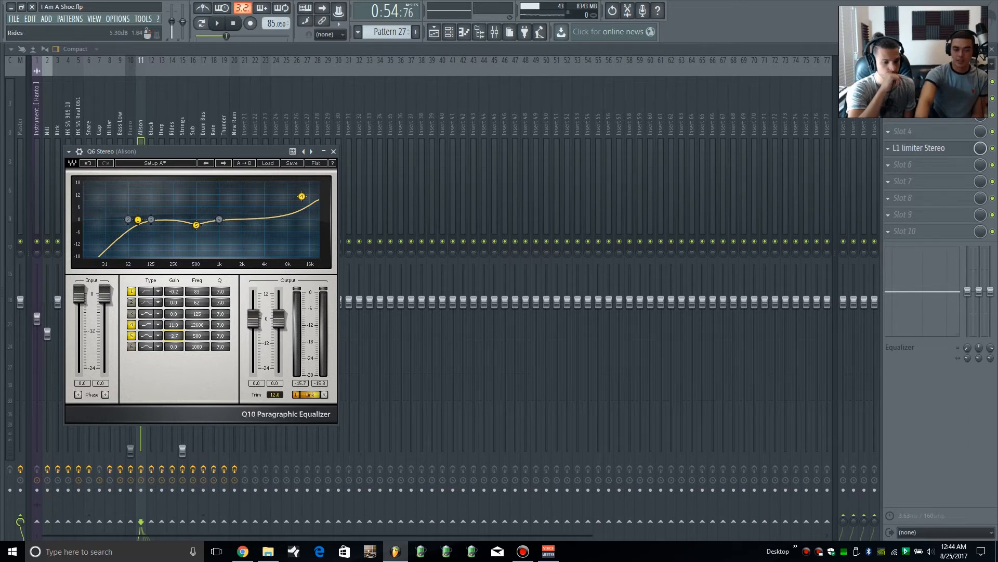
Step: Play the song, solo the vocal phrase track and select it in the mixer
{"action": "key", "text": "space"}
{"action": "left_click", "coordinate": [131, 123]}
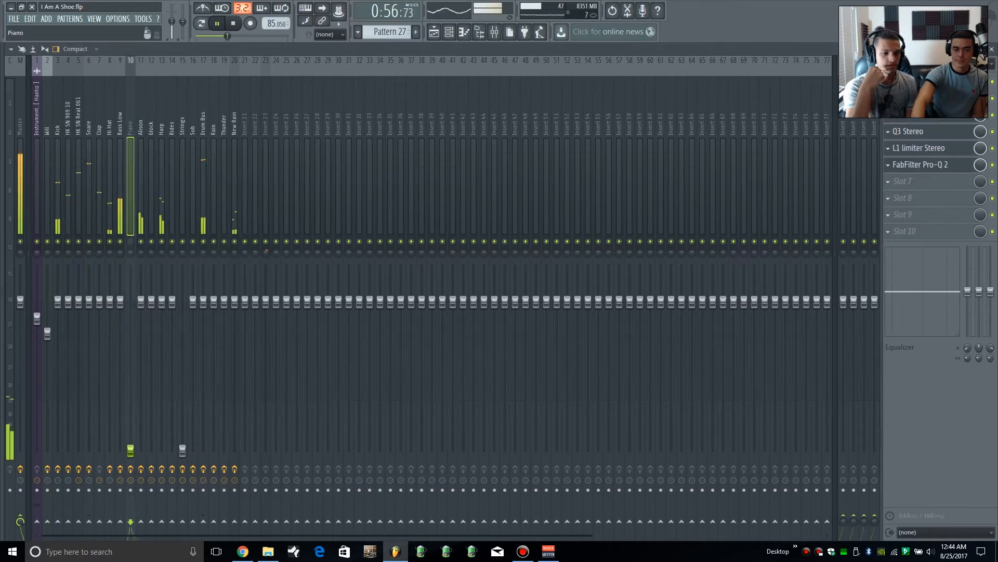
{"action": "left_click", "coordinate": [141, 241]}
{"action": "left_click", "coordinate": [141, 241]}
{"action": "right_click", "coordinate": [141, 241]}
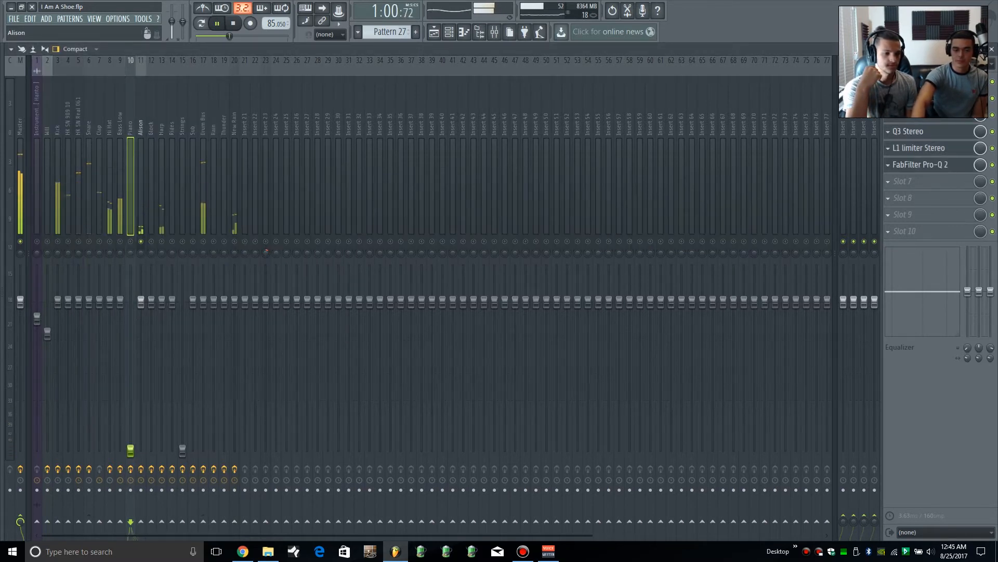
{"action": "left_click", "coordinate": [141, 197]}
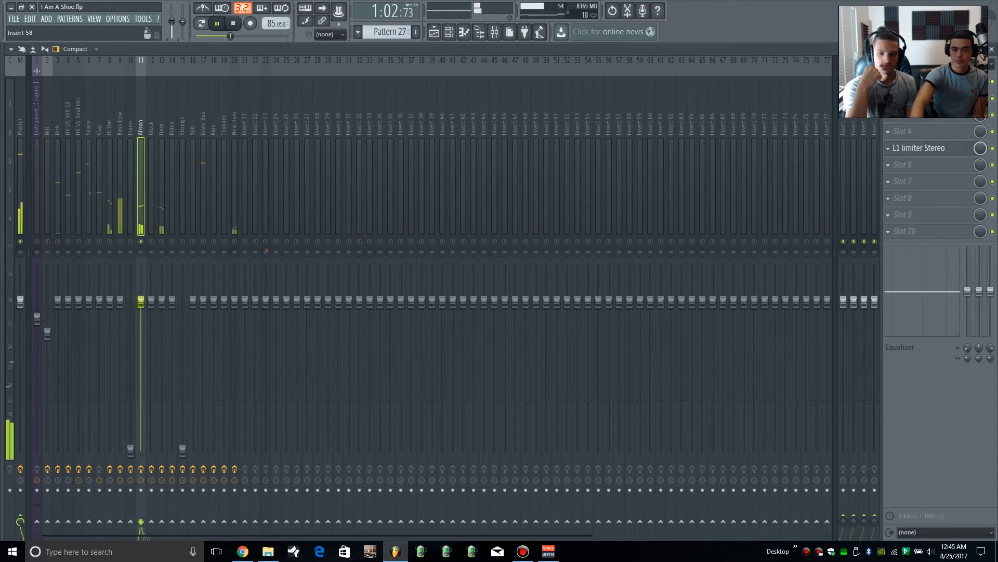
Step: Switch off high-frequency band 4 in the vocal phrase's Q6 equalizer and play the soloed track from near bar 49
{"action": "left_click", "coordinate": [918, 82]}
{"action": "double_click", "coordinate": [301, 196]}
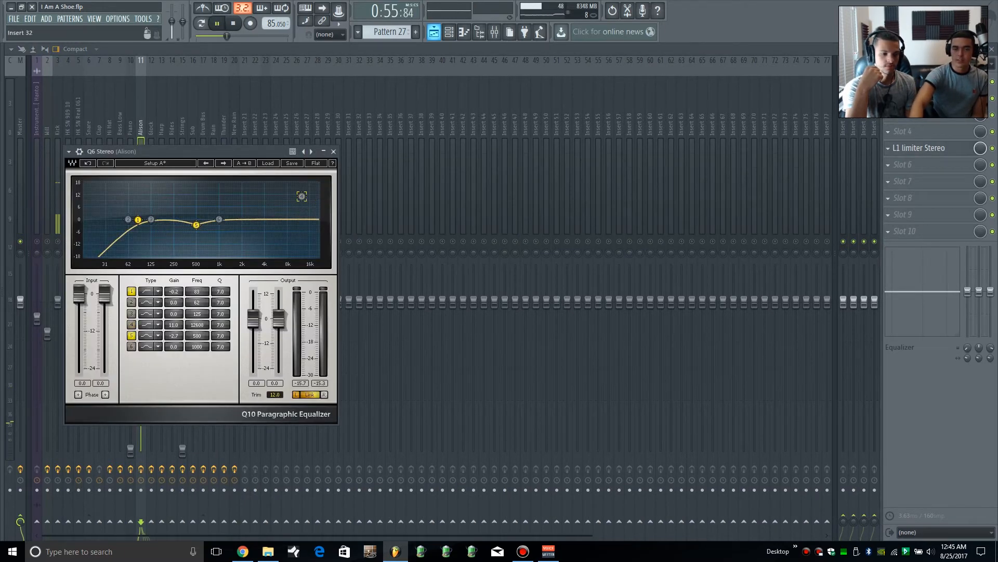
{"action": "key", "text": "F5"}
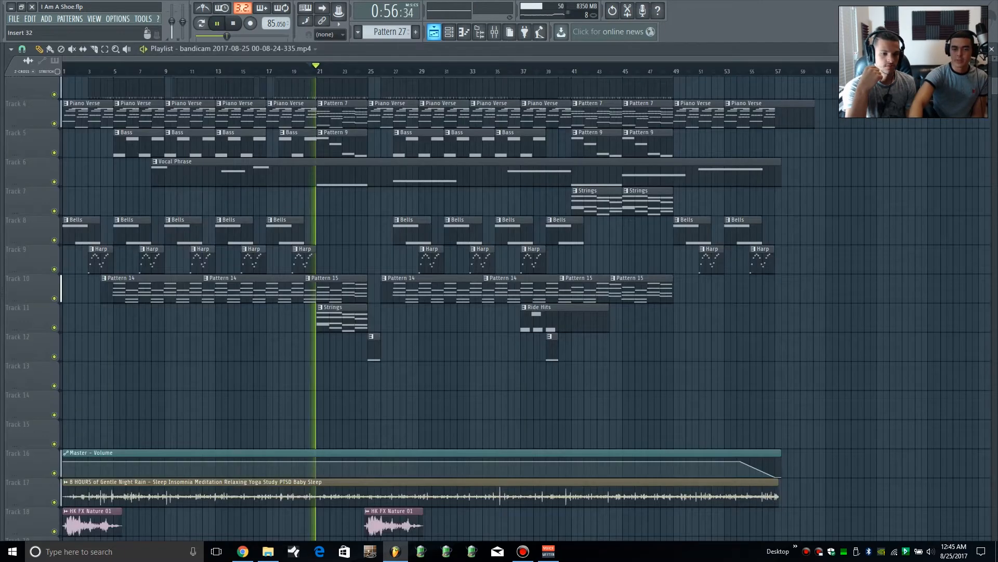
{"action": "left_click_drag", "start_coordinate": [420, 59], "coordinate": [475, 59]}
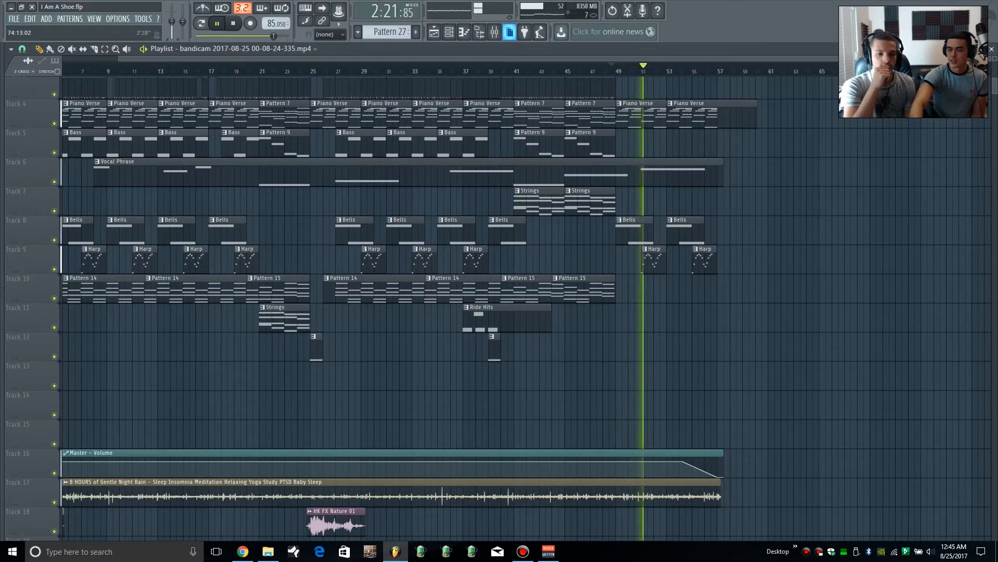
Step: Switch band 4 of the vocal phrase's Q6 equalizer back on during playback, and stop the song
{"action": "key", "text": "F9"}
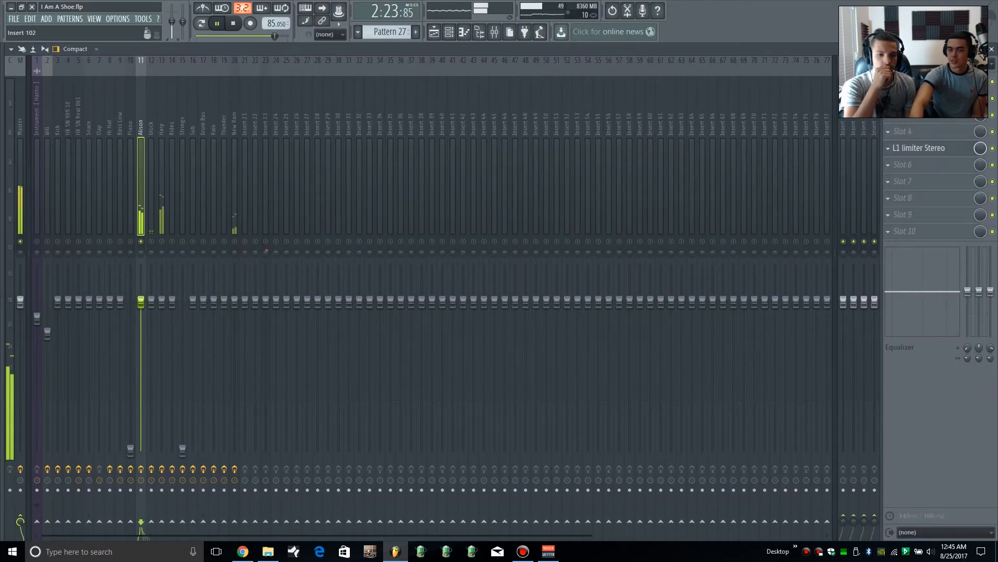
{"action": "left_click", "coordinate": [918, 82]}
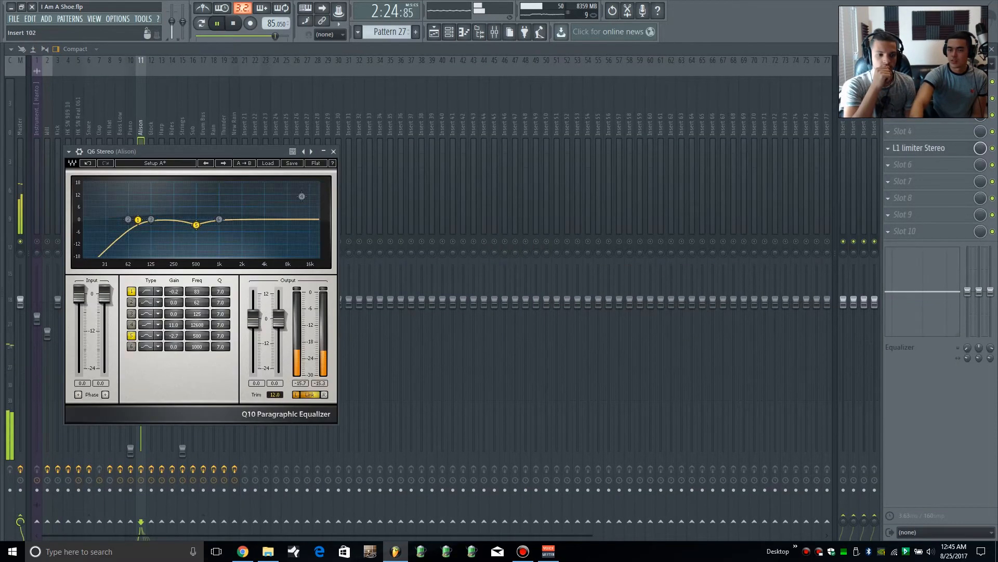
{"action": "left_click", "coordinate": [302, 196]}
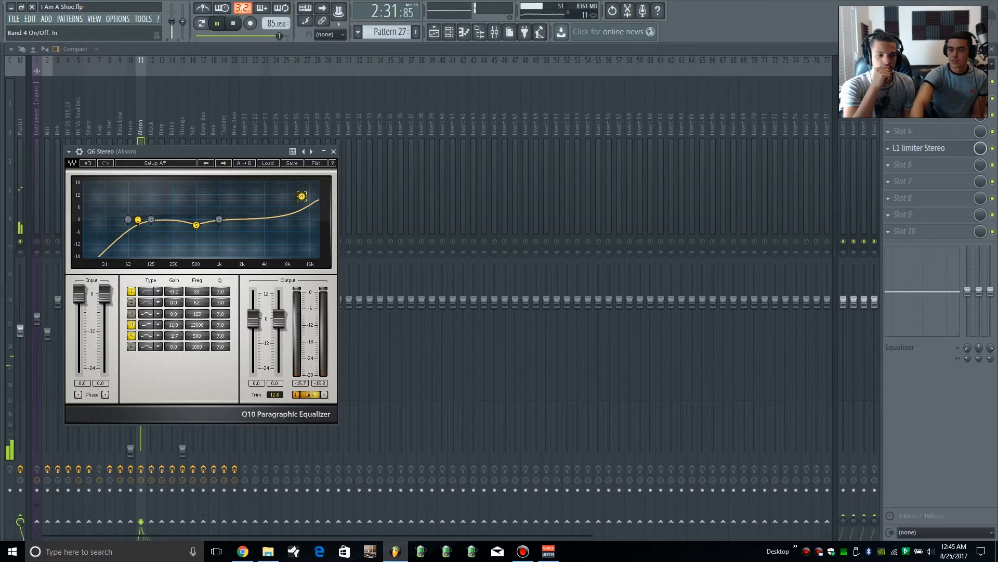
{"action": "key", "text": "space"}
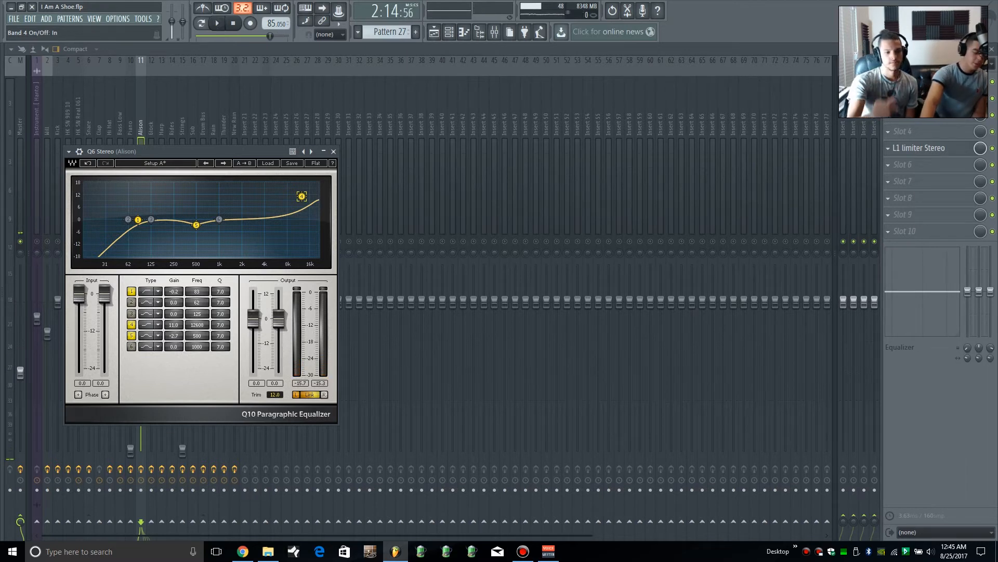
Step: Return to the playlist and move the song position back to 1:39:28
{"action": "left_click", "coordinate": [449, 32]}
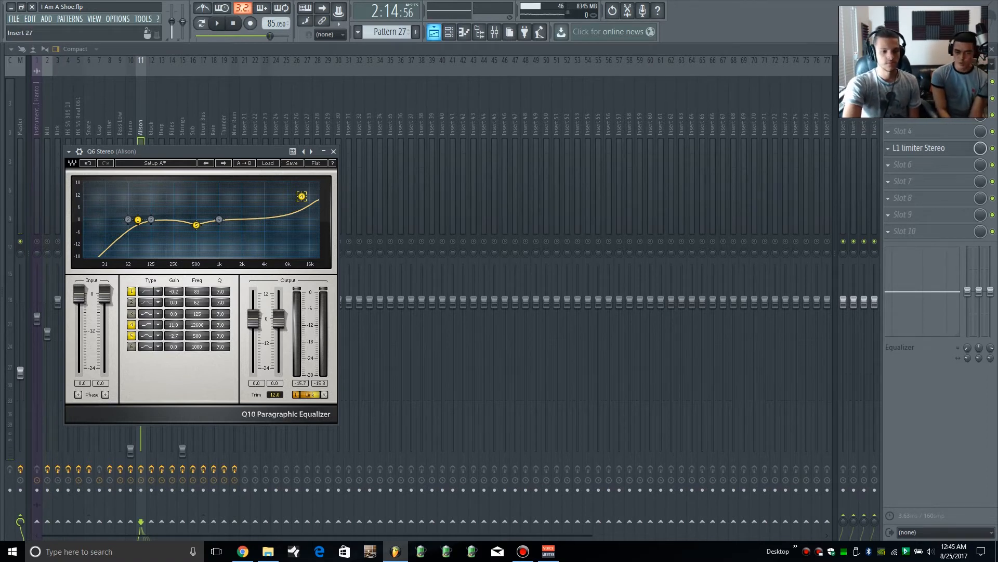
{"action": "left_click", "coordinate": [434, 31]}
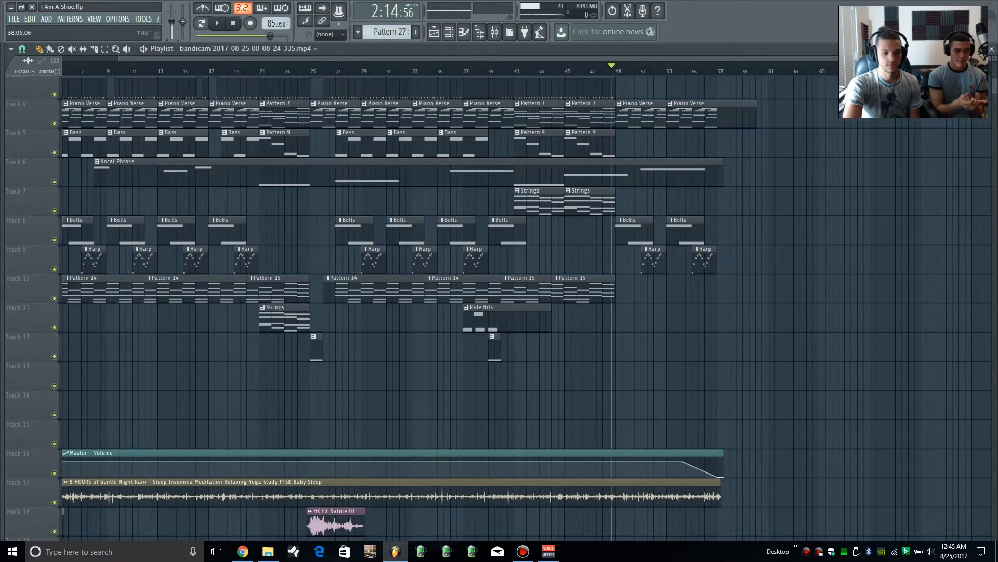
{"action": "left_click_drag", "start_coordinate": [270, 36], "coordinate": [251, 36]}
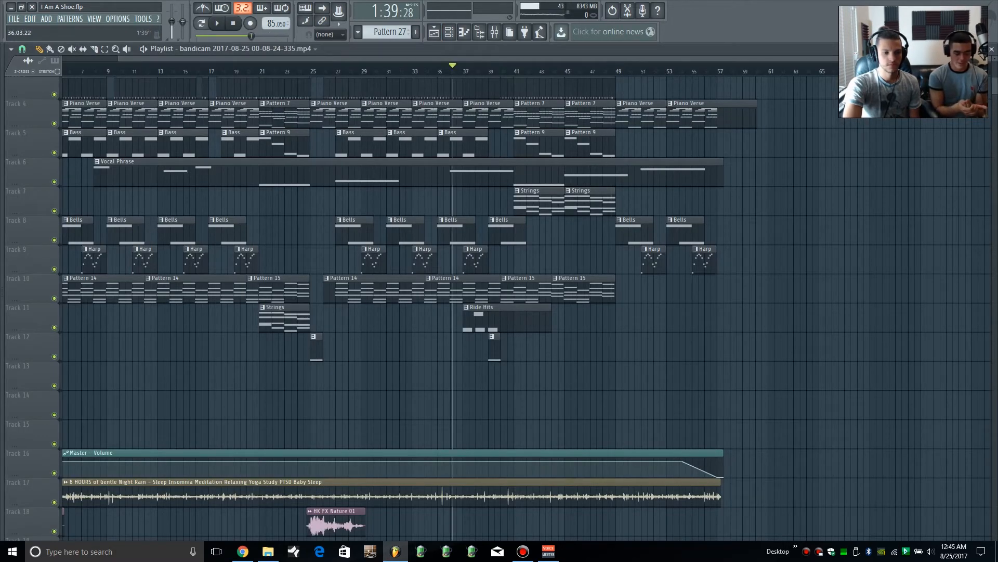
Step: Unsolo the vocal phrase in the mixer so all tracks are active, and select track 12, Glock
{"action": "left_click", "coordinate": [494, 32]}
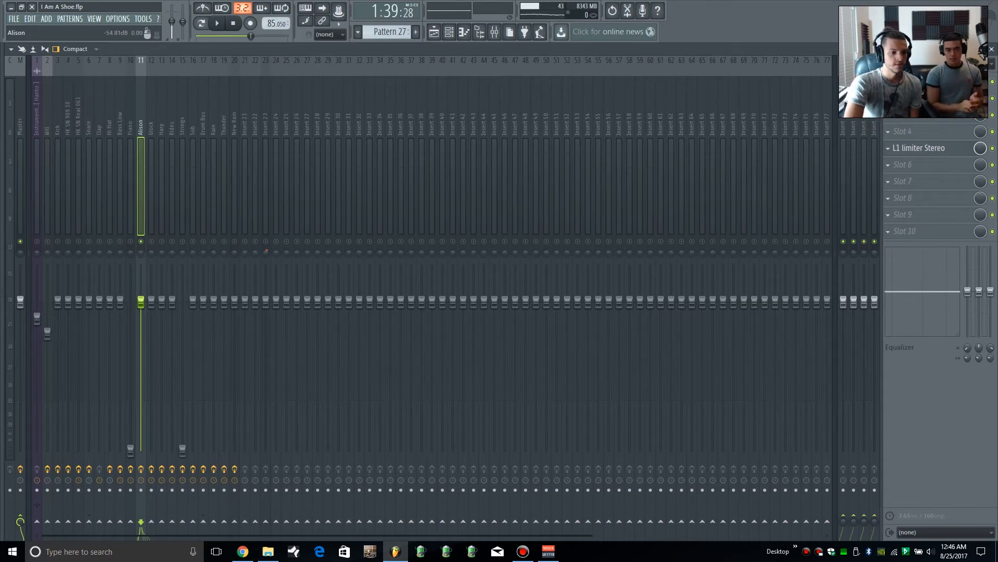
{"action": "key", "text": "s"}
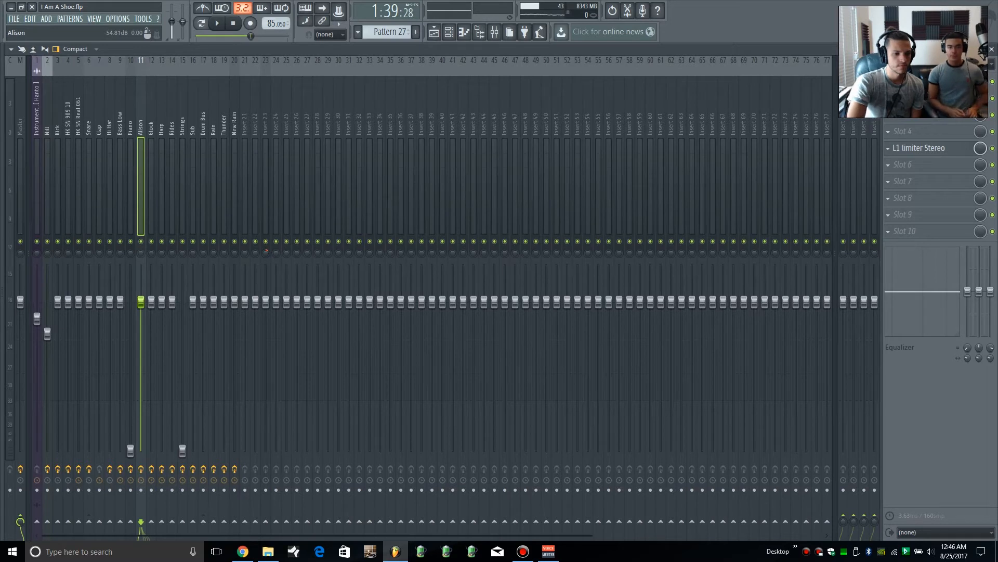
{"action": "left_click", "coordinate": [151, 124]}
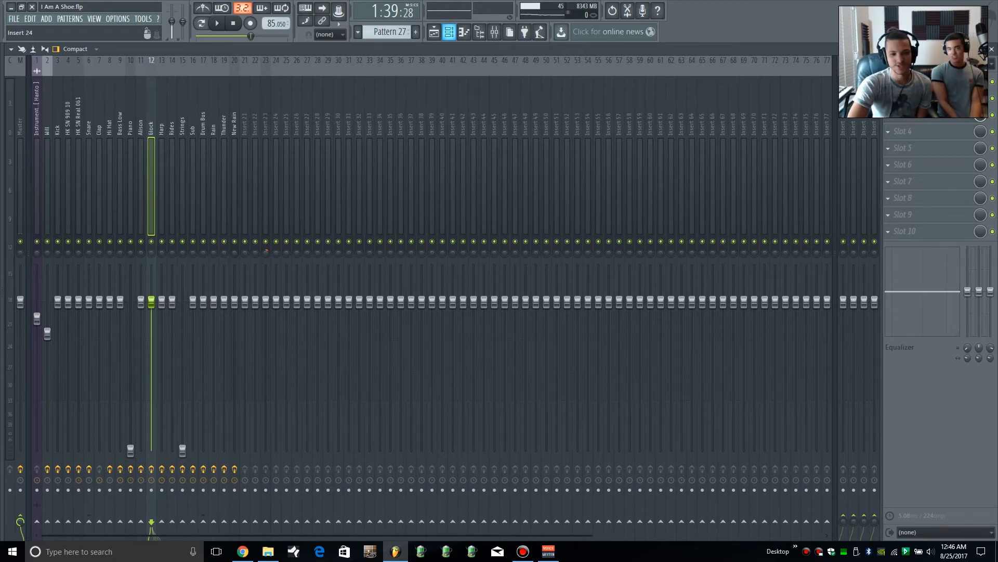
Step: Play the song from the beginning and watch the Glock track's level in the mixer
{"action": "key", "text": "F6"}
{"action": "key", "text": "F5"}
{"action": "key", "text": "F6"}
{"action": "key", "text": "F6"}
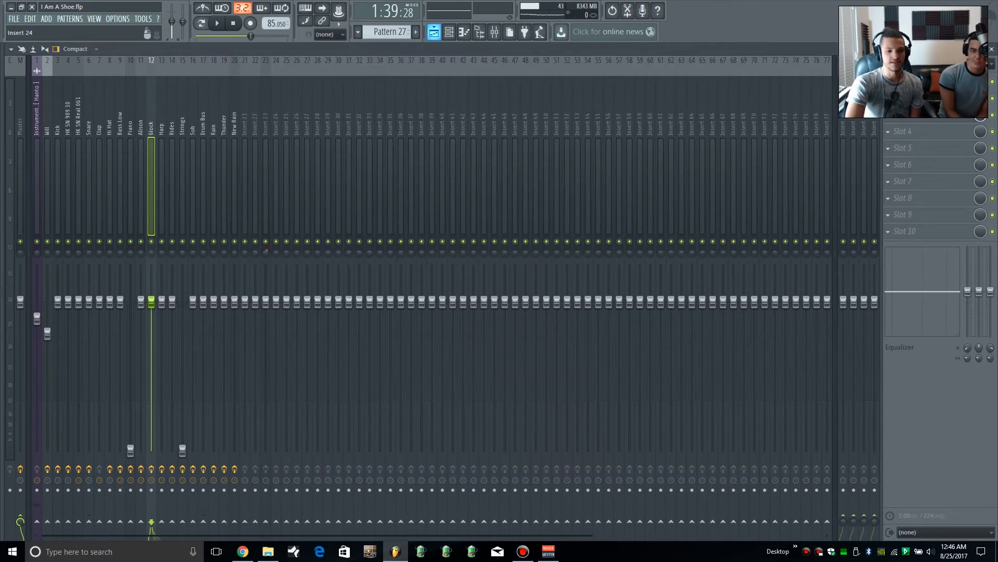
{"action": "key", "text": "F5"}
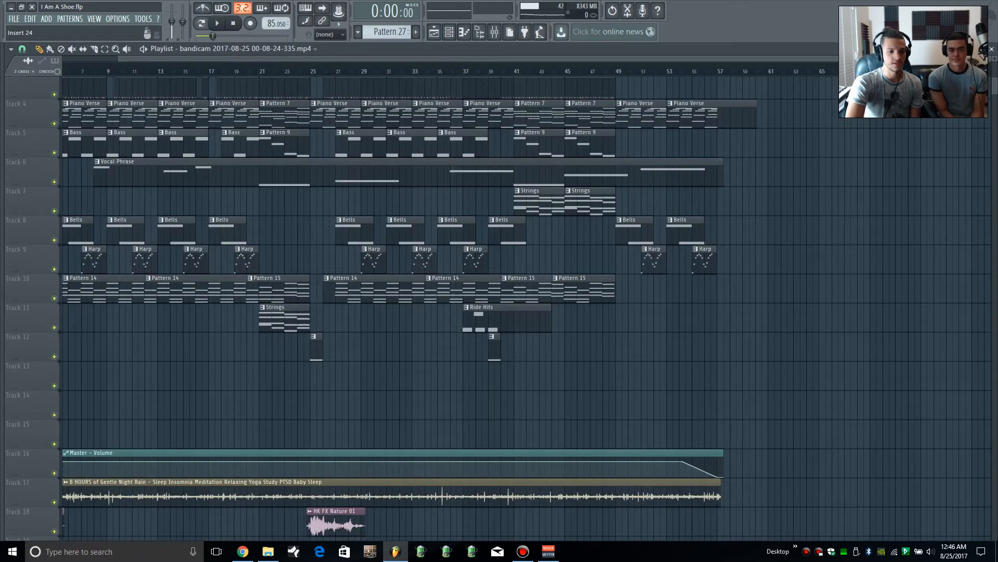
{"action": "key", "text": "space"}
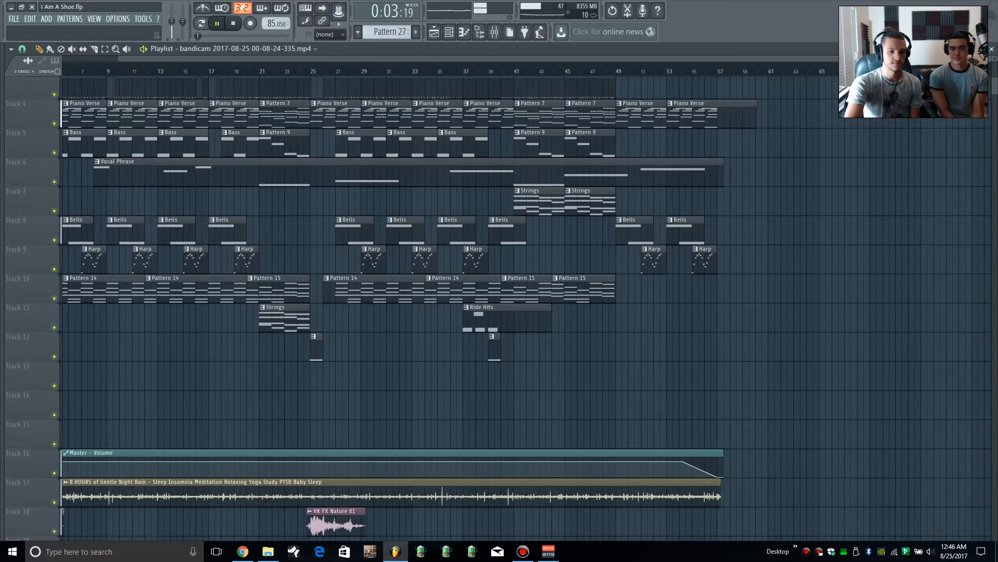
{"action": "key", "text": "F9"}
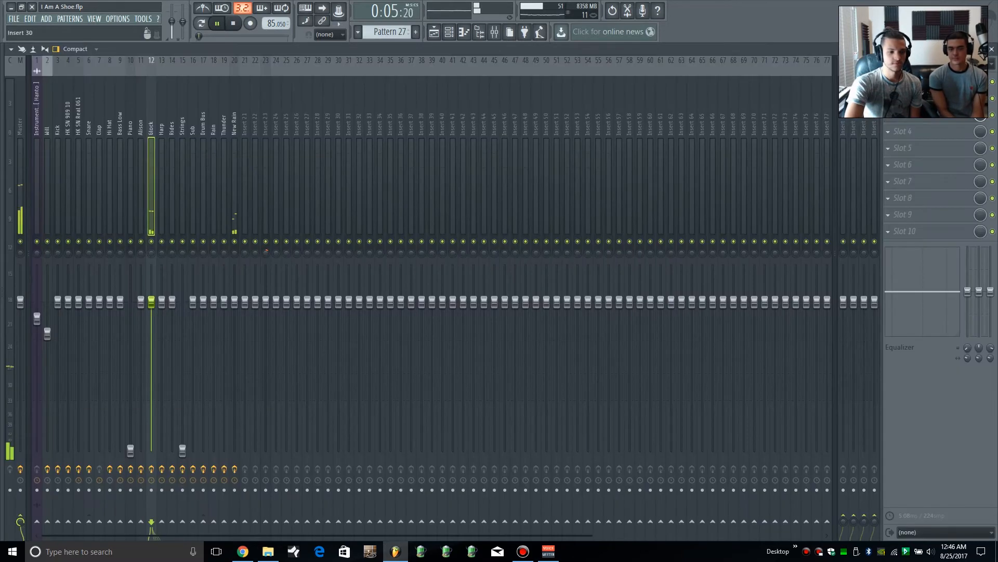
Step: Solo the Glock track and play it from the start of the song
{"action": "key", "text": "space"}
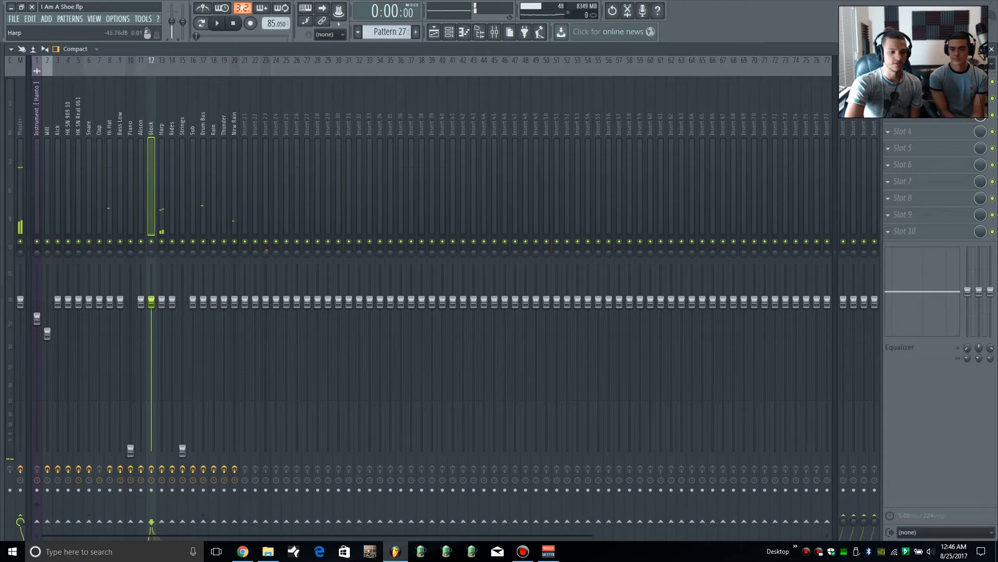
{"action": "key", "text": "space"}
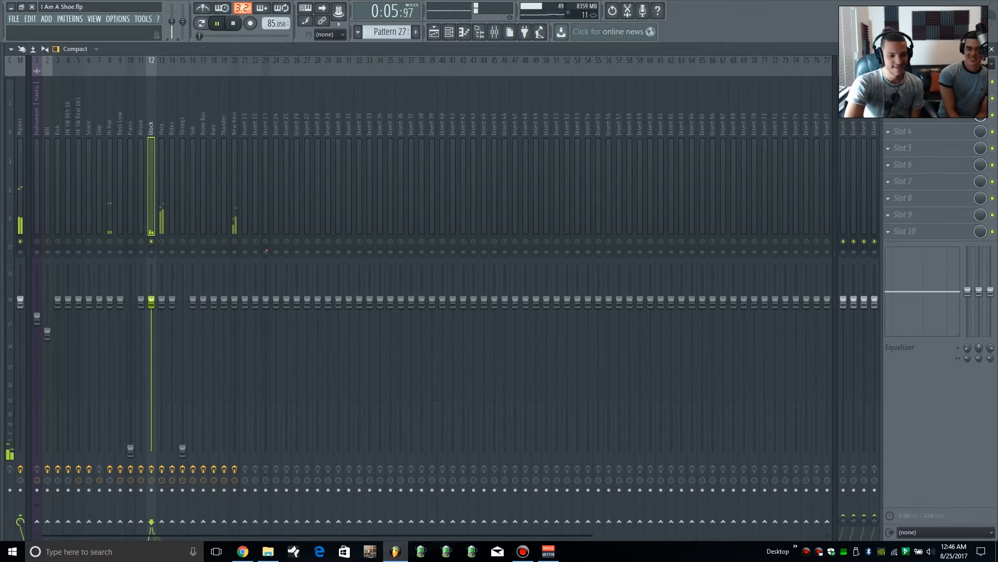
{"action": "key", "text": "space"}
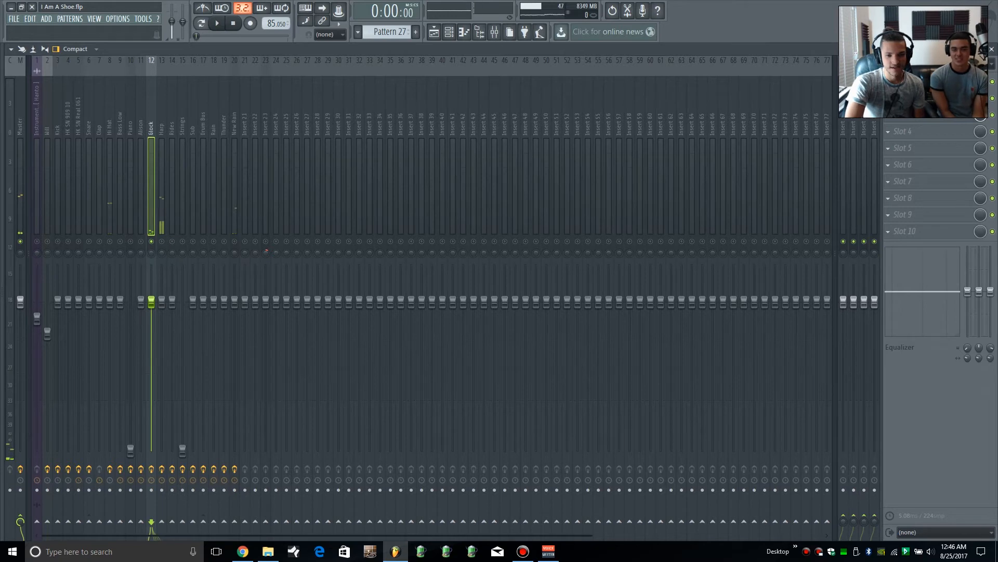
Step: Bypass the Glock track's Q6 Stereo equalizer after viewing its curve, and play the soloed track from the start
{"action": "left_click", "coordinate": [918, 82]}
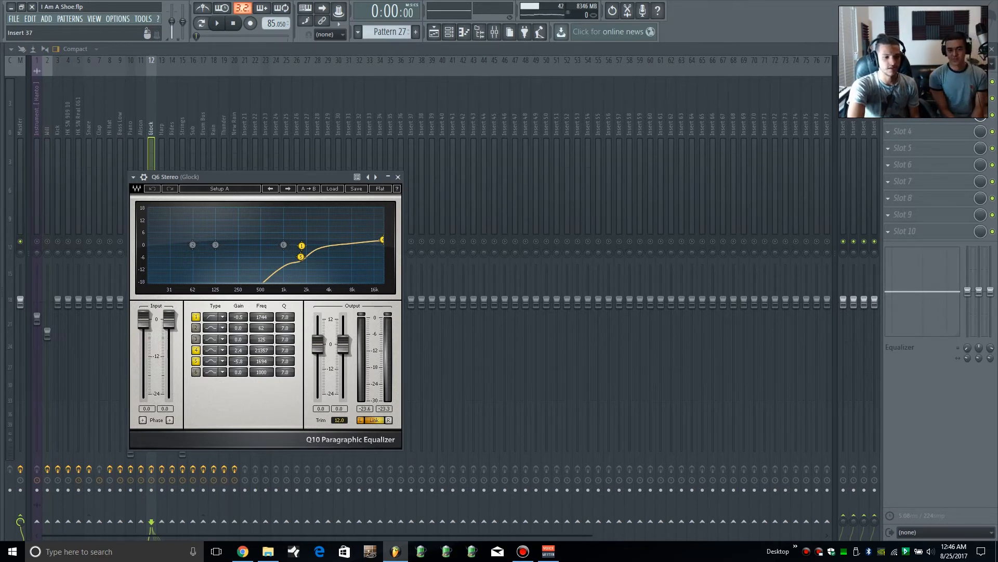
{"action": "left_click", "coordinate": [992, 81]}
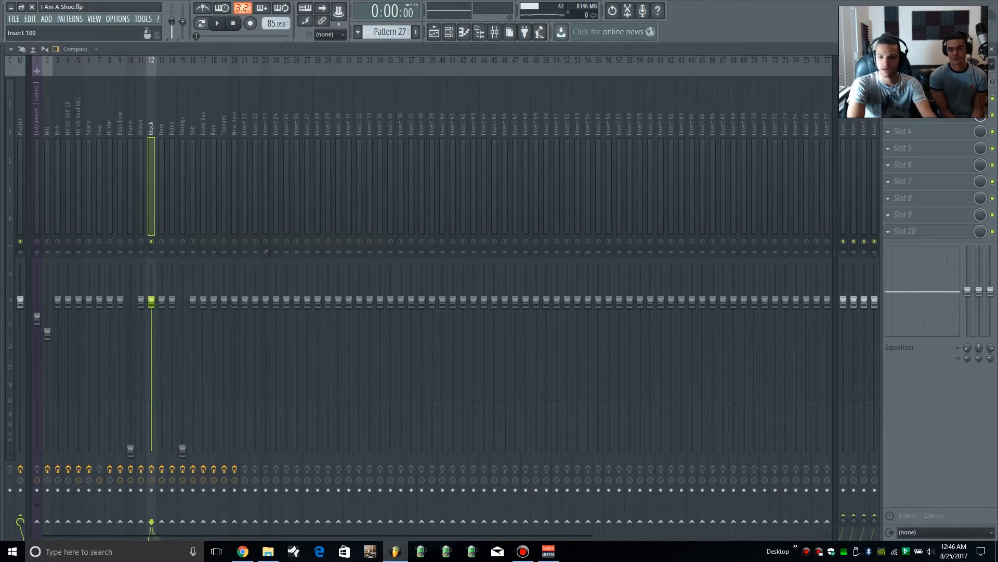
{"action": "key", "text": "space"}
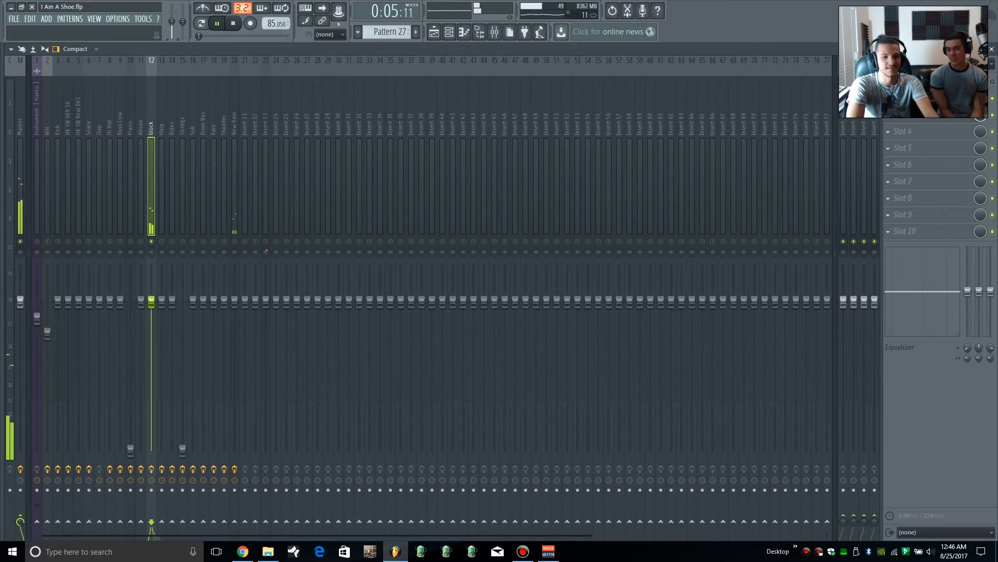
{"action": "key", "text": "space"}
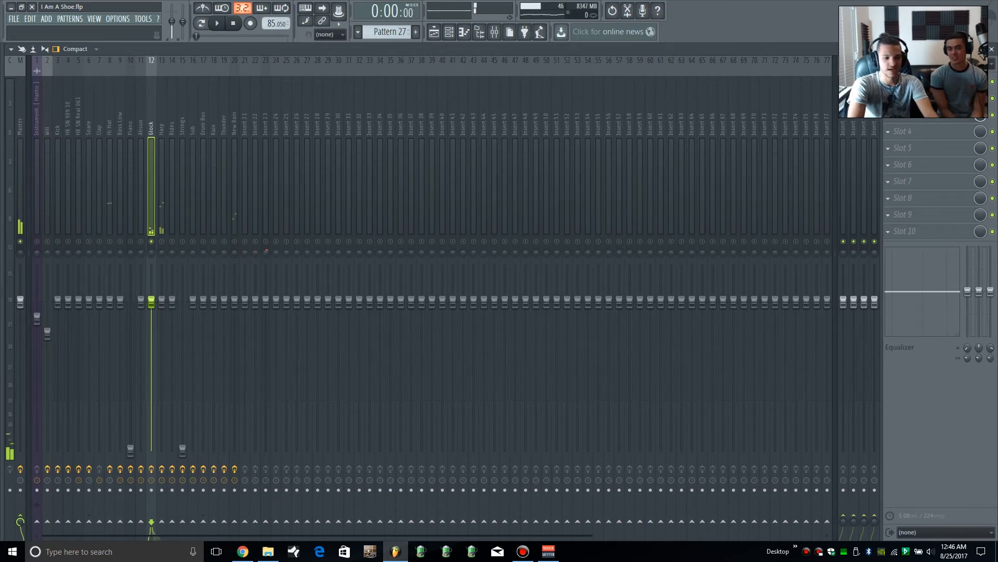
Step: Listen to the soloed Glock track and examine the settings of its ValhallaShimmer reverb
{"action": "key", "text": "space"}
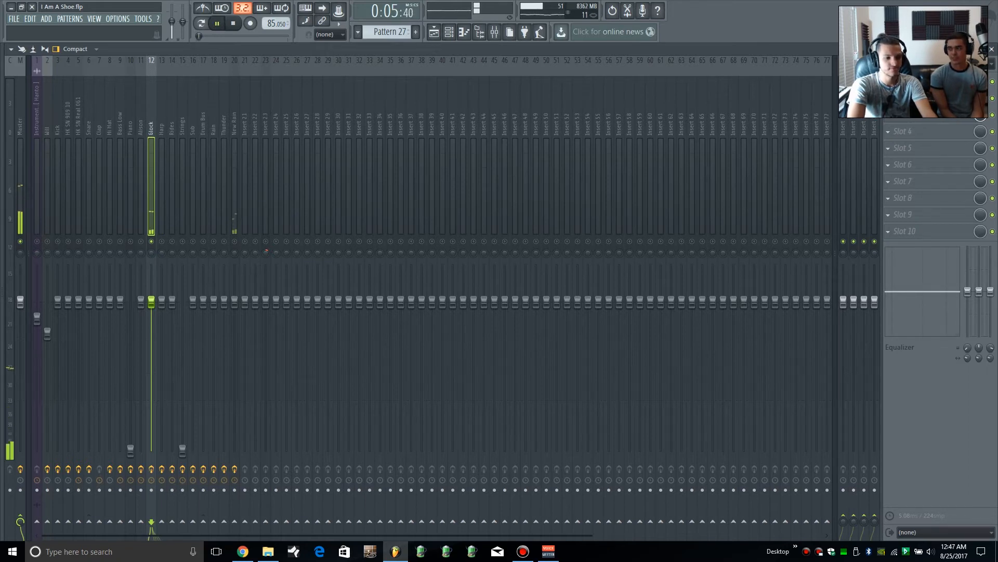
{"action": "key", "text": "space"}
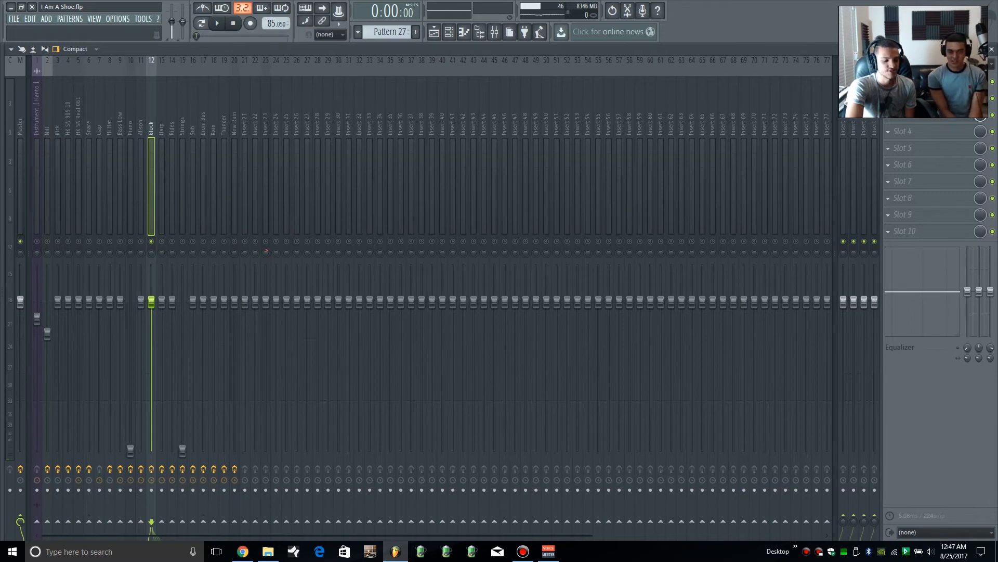
{"action": "left_click", "coordinate": [915, 98]}
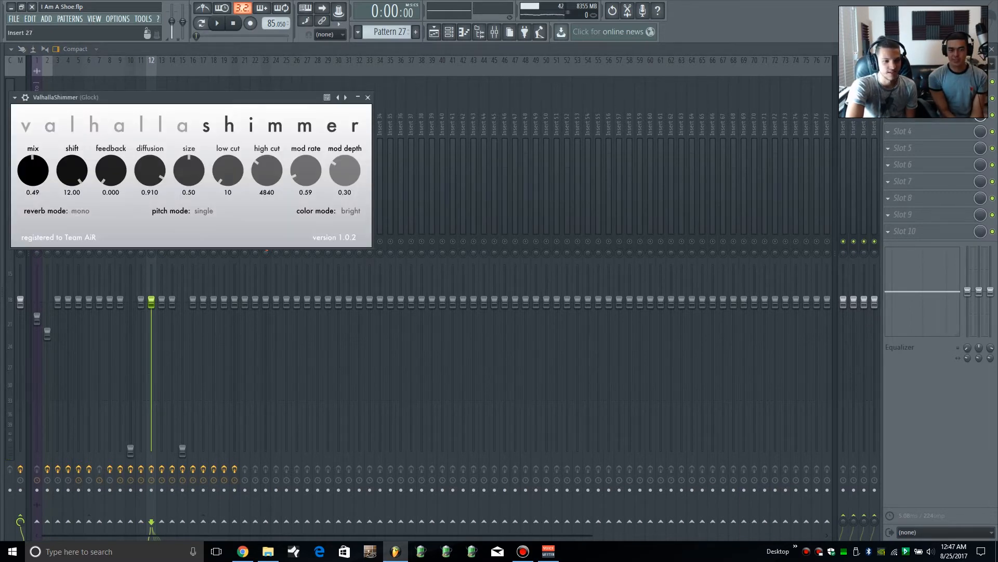
{"action": "left_click_drag", "start_coordinate": [228, 98], "coordinate": [540, 120]}
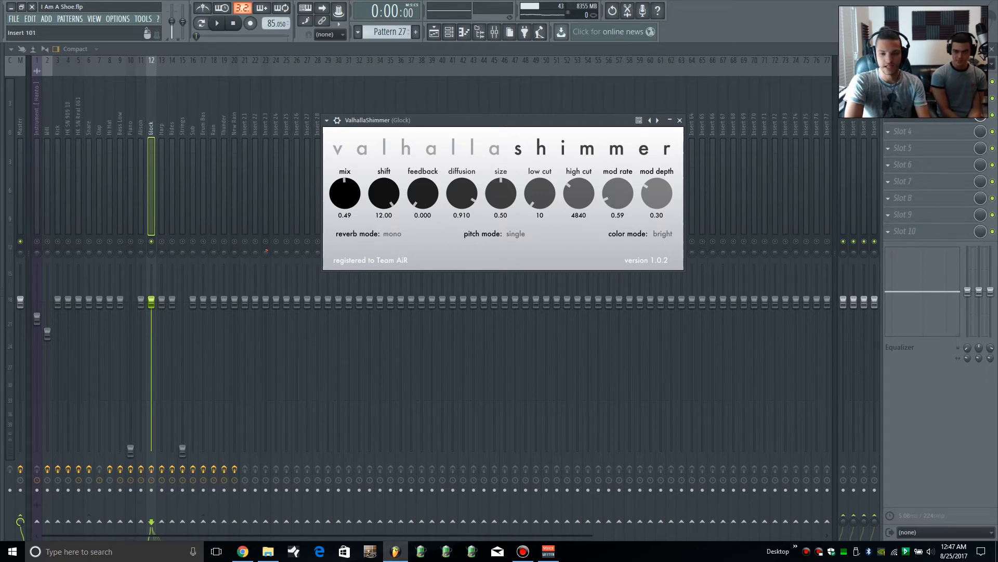
{"action": "left_click", "coordinate": [992, 115]}
Step: Play the soloed Glock track twice from the start of the song, stopping after each listen
{"action": "key", "text": "space"}
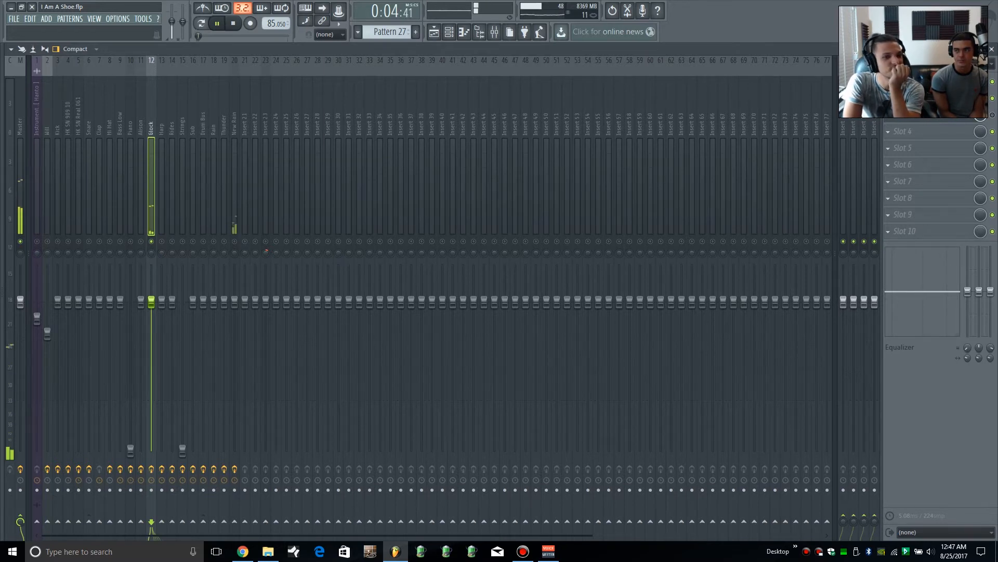
{"action": "key", "text": "space"}
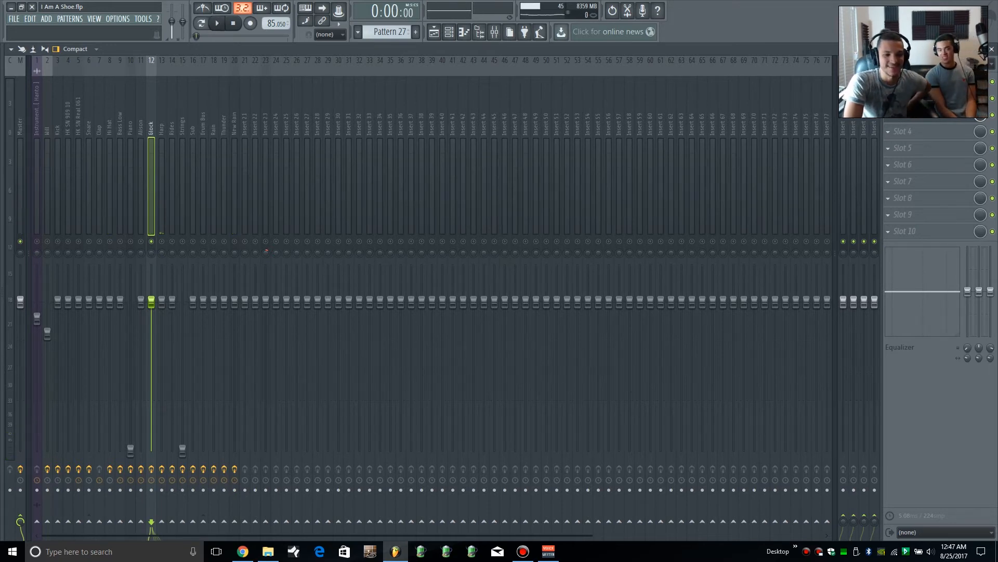
{"action": "key", "text": "space"}
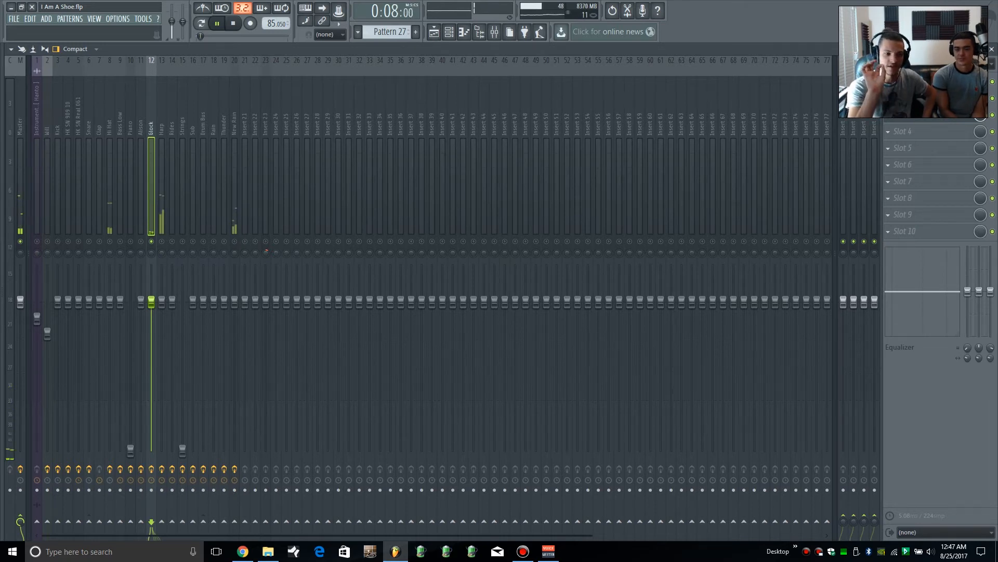
{"action": "key", "text": "space"}
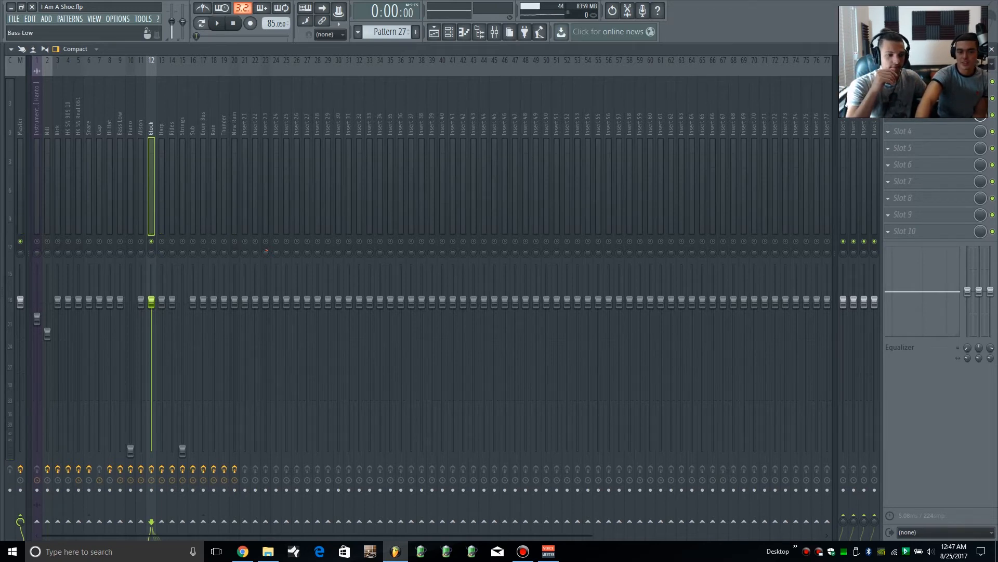
Step: Look through the available effect plugins for empty slot 7 of the Piano mixer track without loading one
{"action": "left_click", "coordinate": [120, 188]}
{"action": "left_click", "coordinate": [131, 188]}
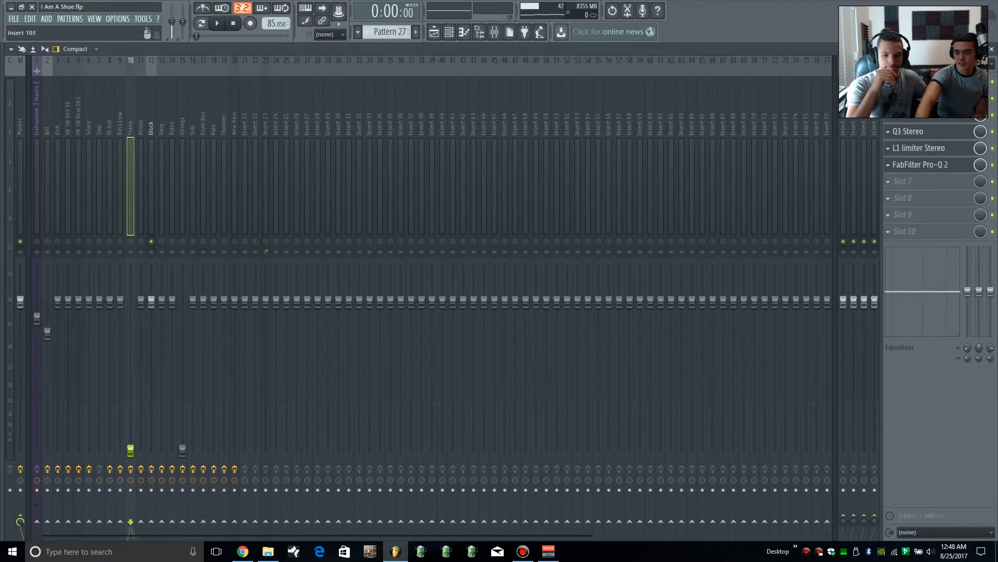
{"action": "left_click", "coordinate": [903, 182]}
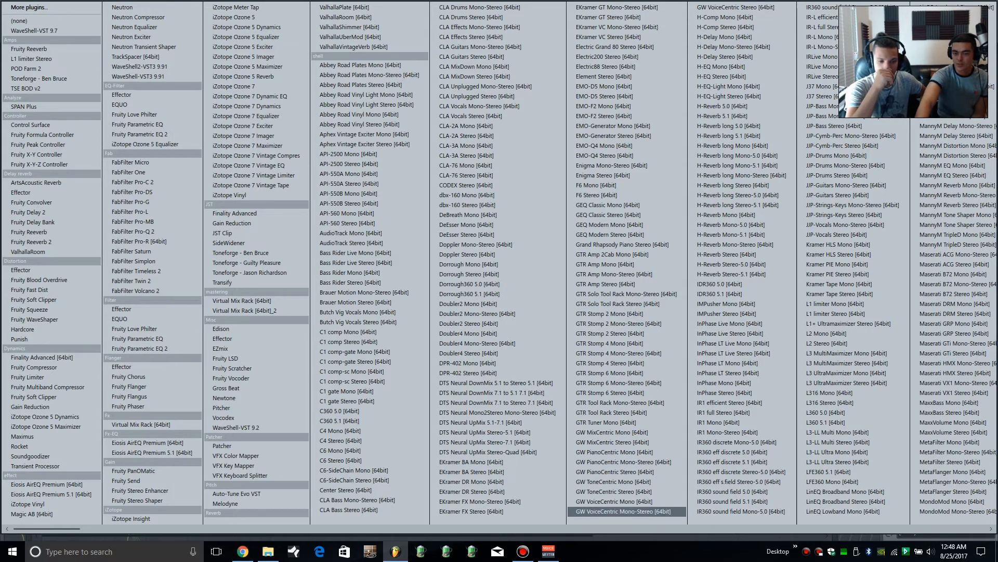
{"action": "left_click", "coordinate": [640, 551]}
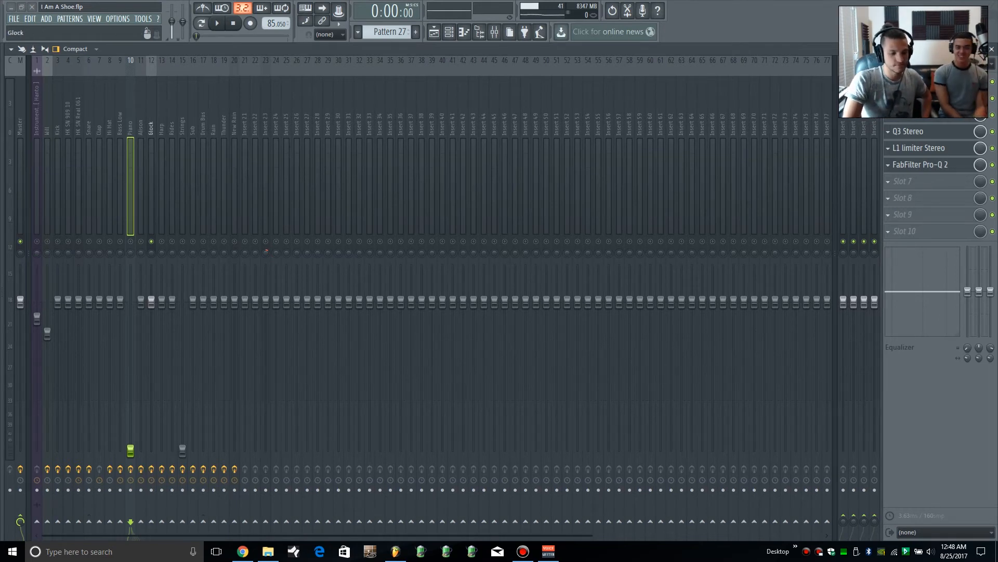
Step: Switch the mixer solo from Glock to Harp and play the song from about bar 21
{"action": "right_click", "coordinate": [151, 242]}
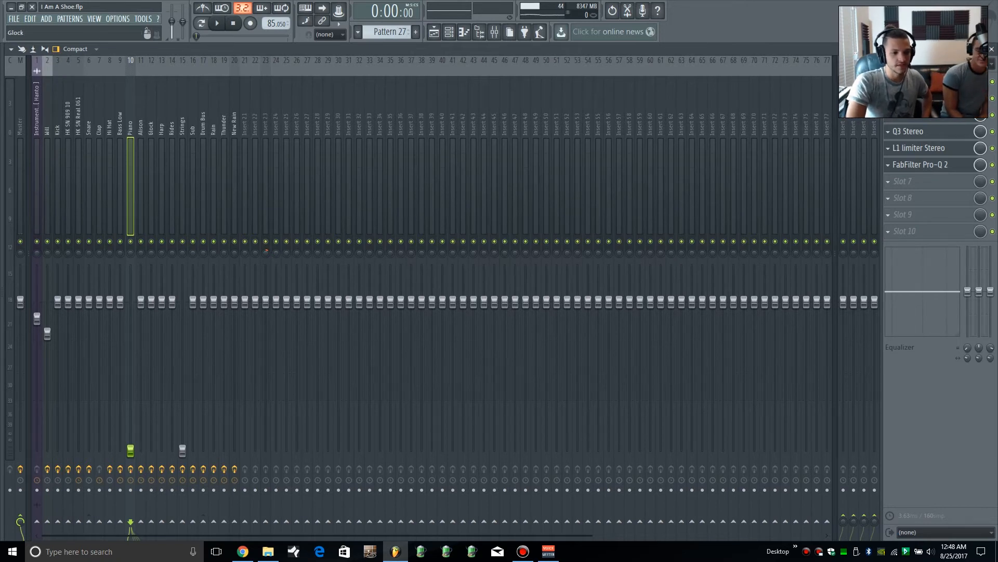
{"action": "left_click", "coordinate": [162, 198]}
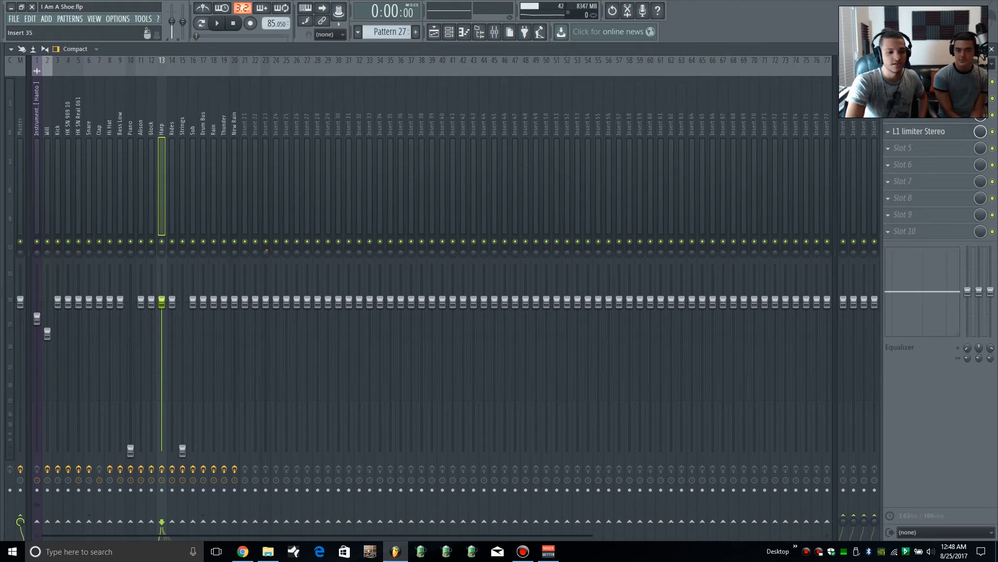
{"action": "key", "text": "F5"}
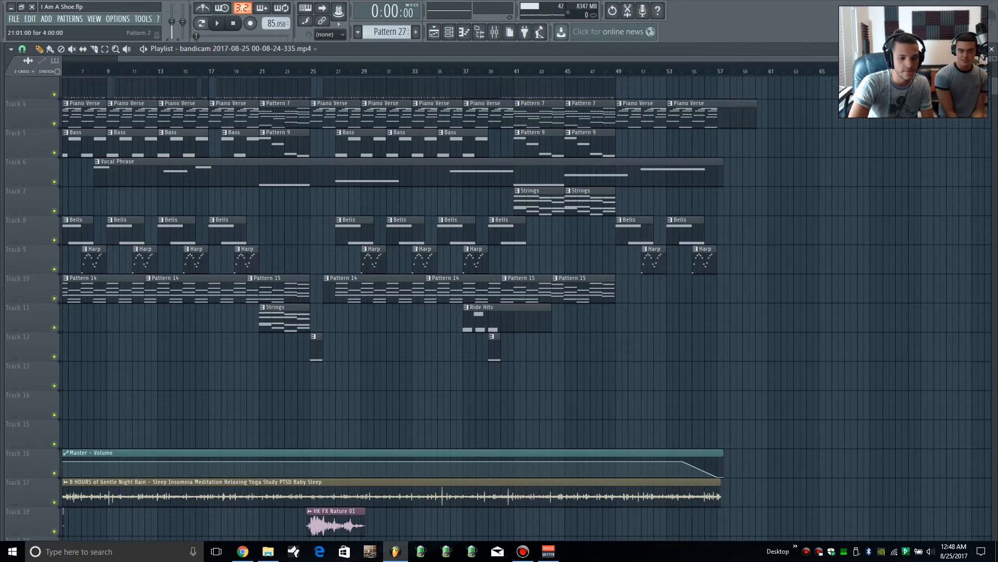
{"action": "left_click", "coordinate": [257, 70]}
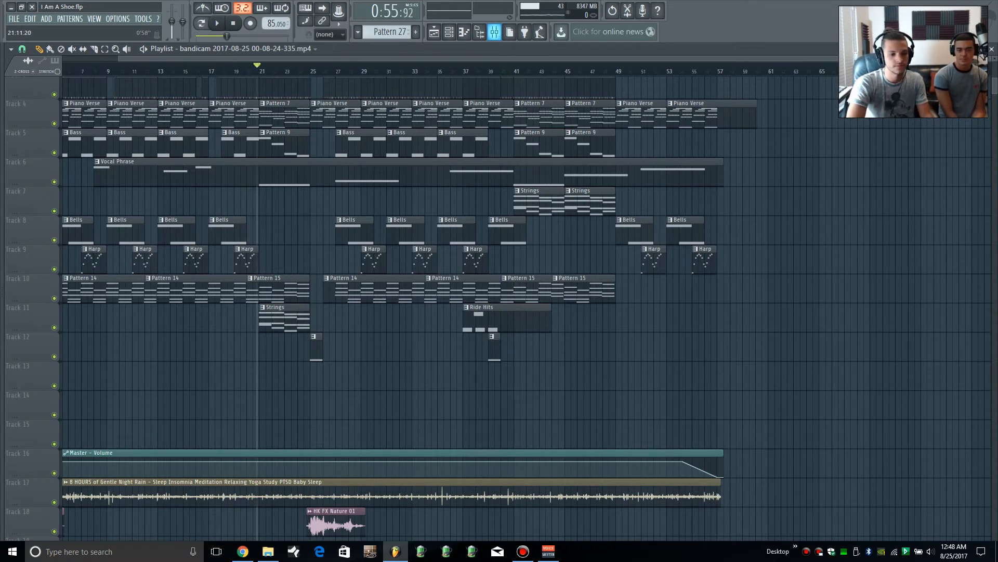
{"action": "left_click", "coordinate": [494, 32]}
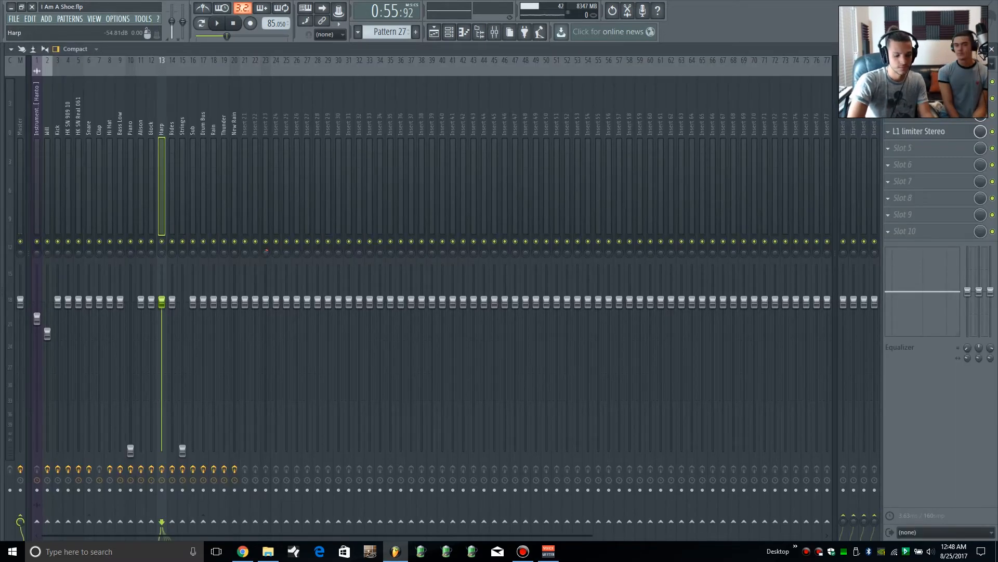
{"action": "key", "text": "space"}
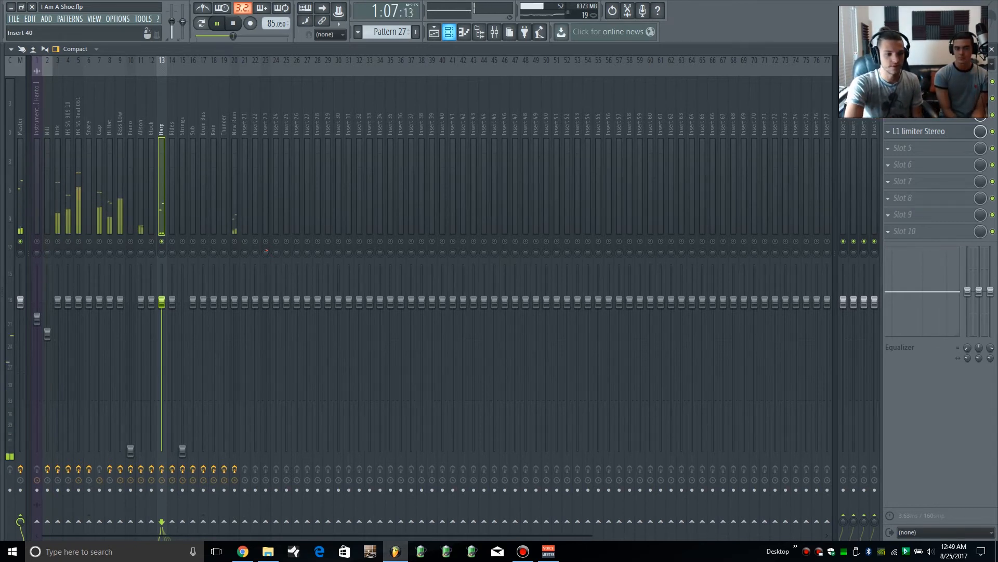
Step: Listen to the soloed harp part in the playlist from just before bar 29 and stop playback
{"action": "key", "text": "F6"}
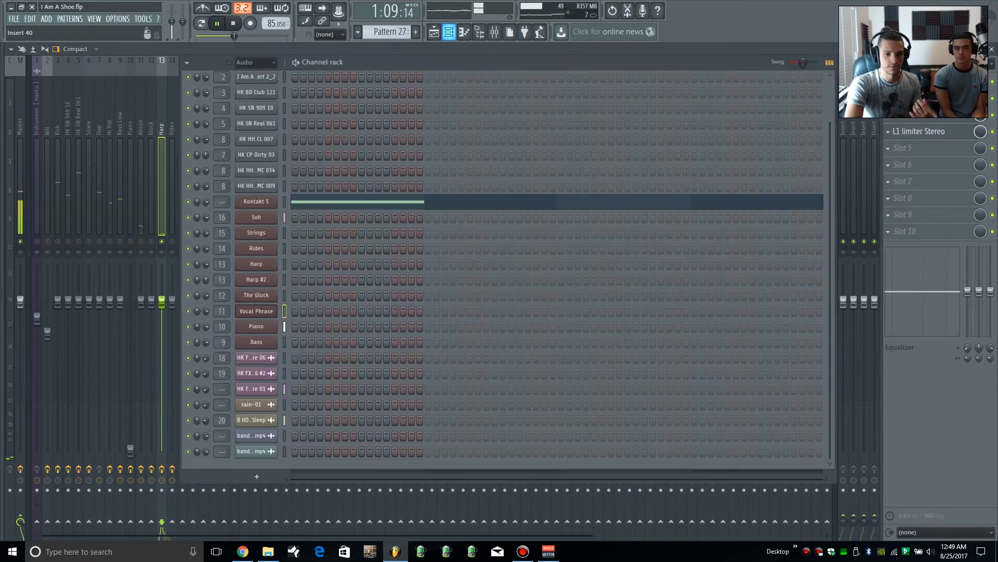
{"action": "key", "text": "F5"}
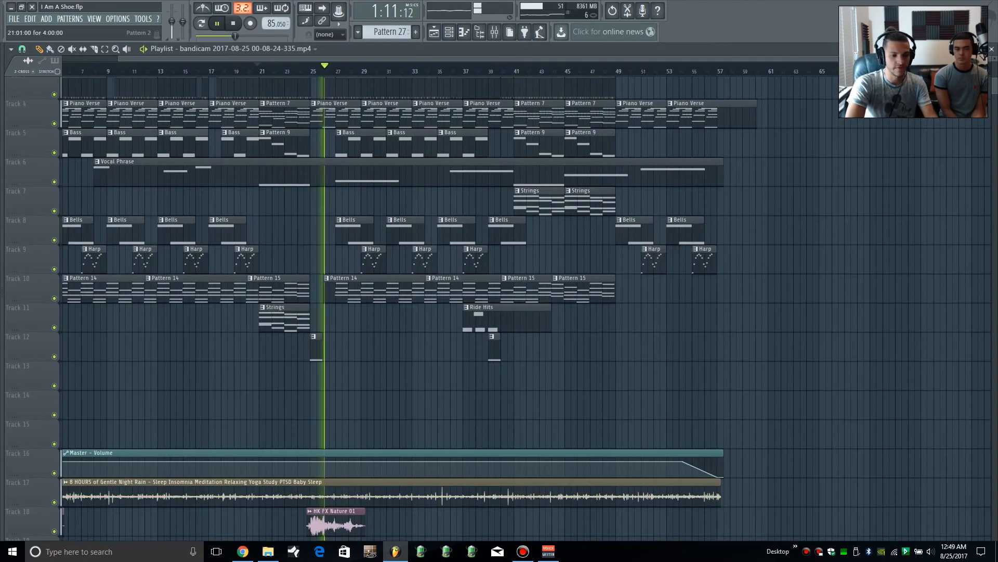
{"action": "left_click", "coordinate": [363, 72]}
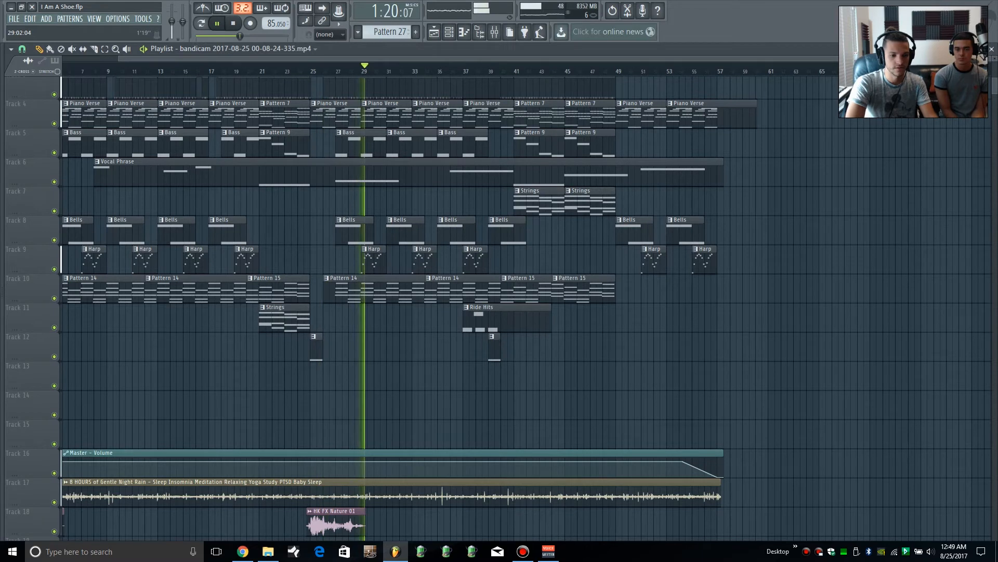
{"action": "left_click", "coordinate": [356, 71]}
{"action": "key", "text": "F9"}
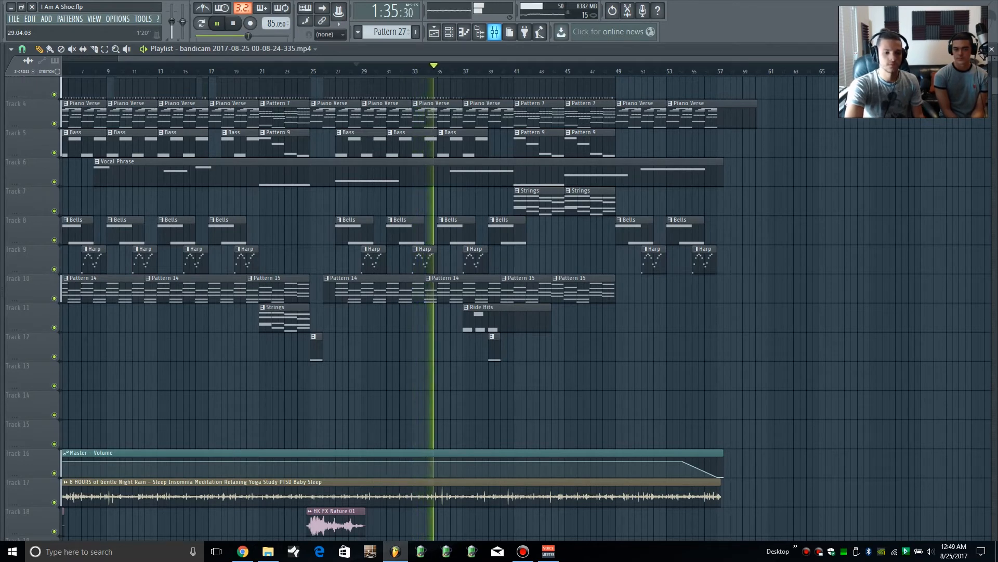
{"action": "key", "text": "space"}
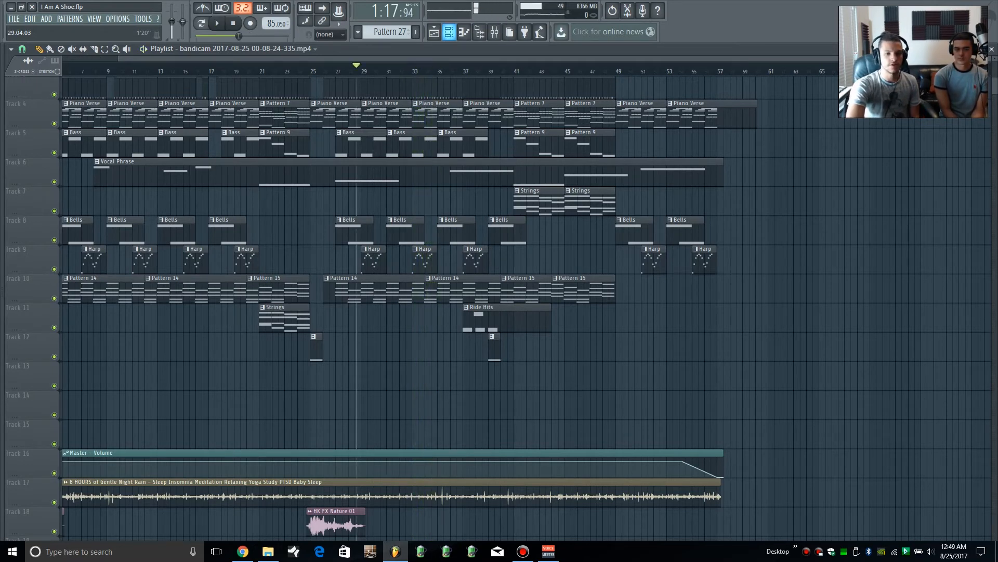
Step: Open the Harp channel's Kontakt instrument and browse its library list down to Highland Harps
{"action": "key", "text": "F6"}
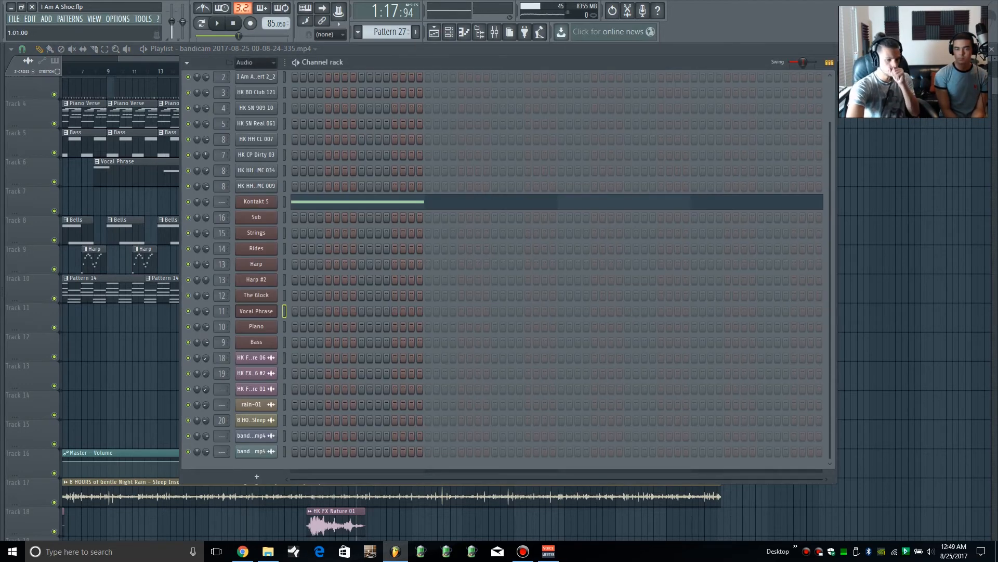
{"action": "left_click", "coordinate": [256, 264]}
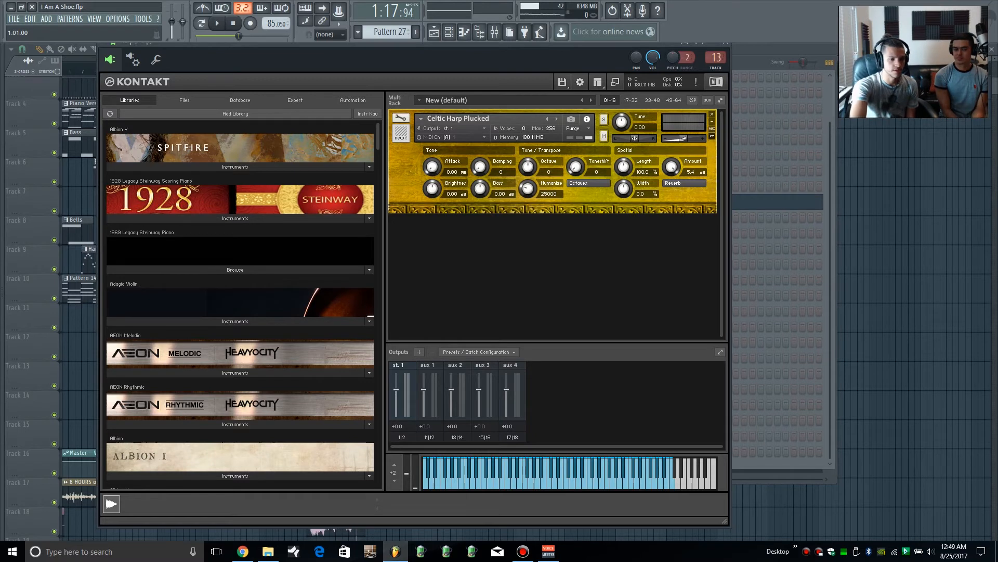
{"action": "scroll", "coordinate": [241, 301], "scroll_direction": "down", "scroll_amount": 1}
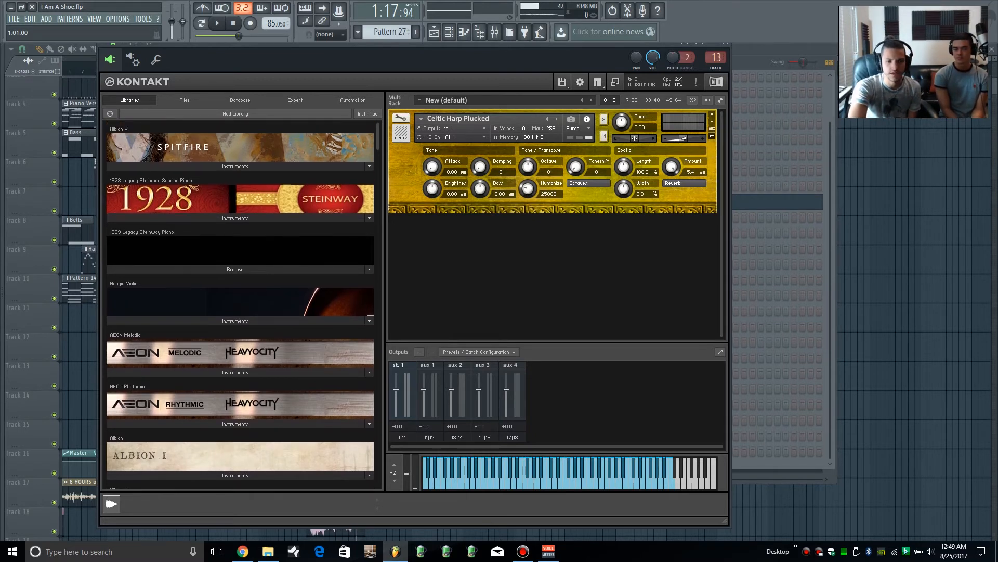
{"action": "scroll", "coordinate": [240, 305], "scroll_direction": "down", "scroll_amount": 1}
{"action": "scroll", "coordinate": [240, 305], "scroll_direction": "down", "scroll_amount": 5}
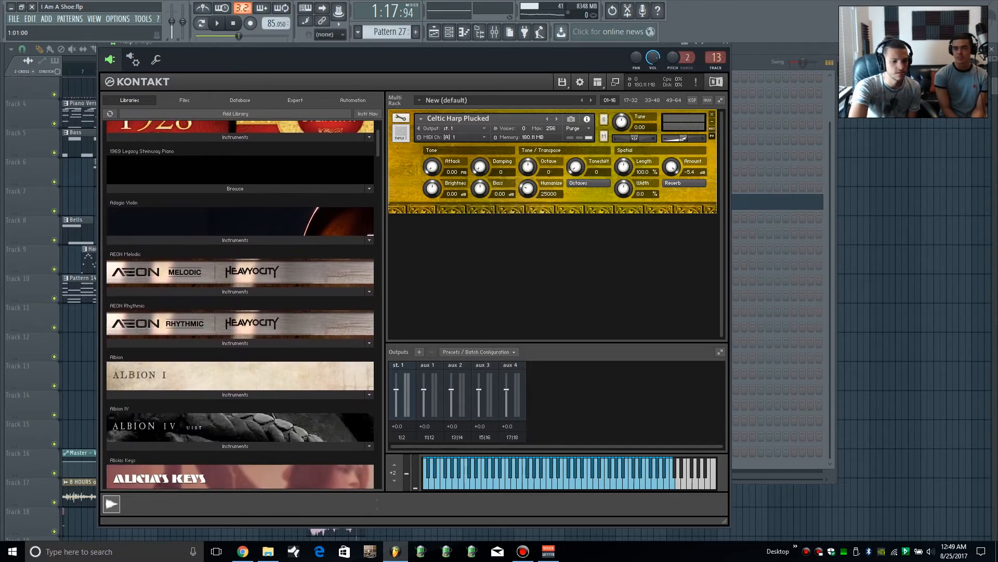
{"action": "scroll", "coordinate": [240, 304], "scroll_direction": "down", "scroll_amount": 7}
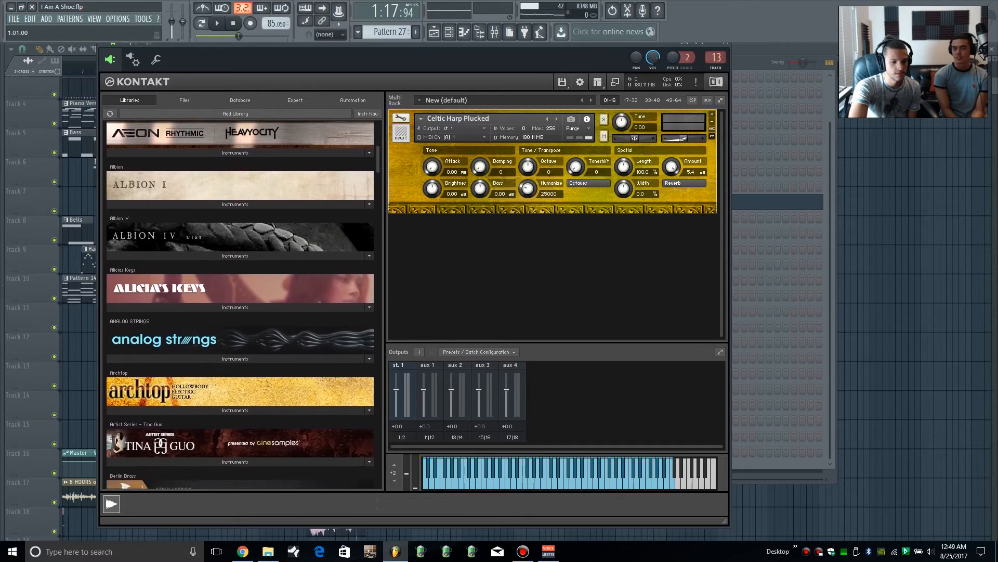
{"action": "scroll", "coordinate": [171, 356], "scroll_direction": "down", "scroll_amount": 3}
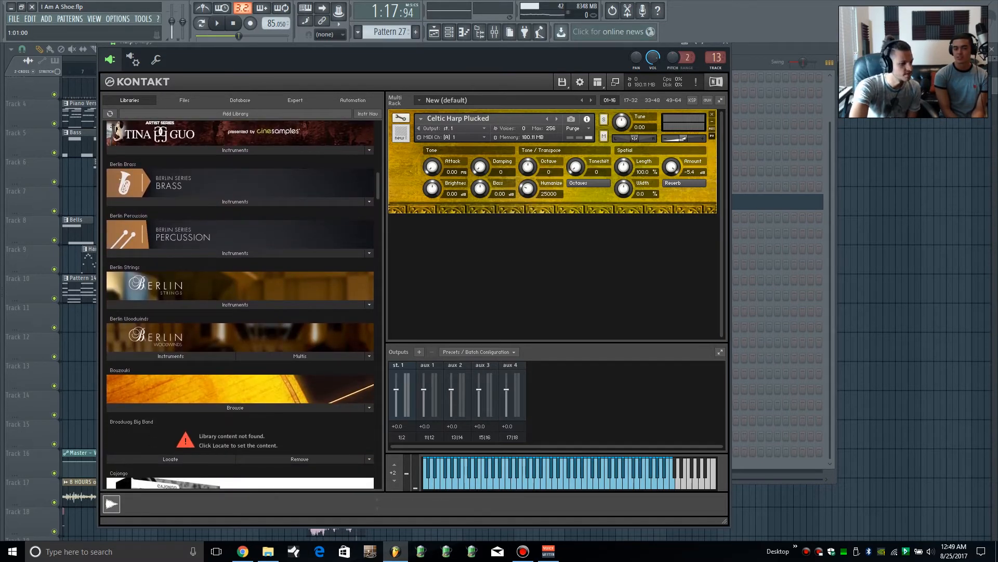
{"action": "scroll", "coordinate": [171, 356], "scroll_direction": "down", "scroll_amount": 1}
{"action": "scroll", "coordinate": [240, 305], "scroll_direction": "down", "scroll_amount": 2}
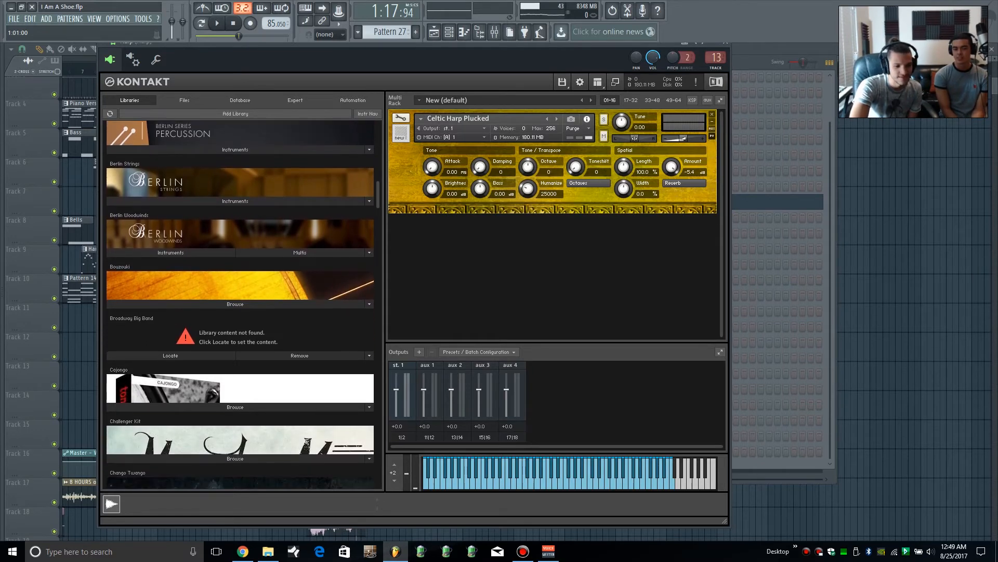
{"action": "scroll", "coordinate": [240, 304], "scroll_direction": "down", "scroll_amount": 20}
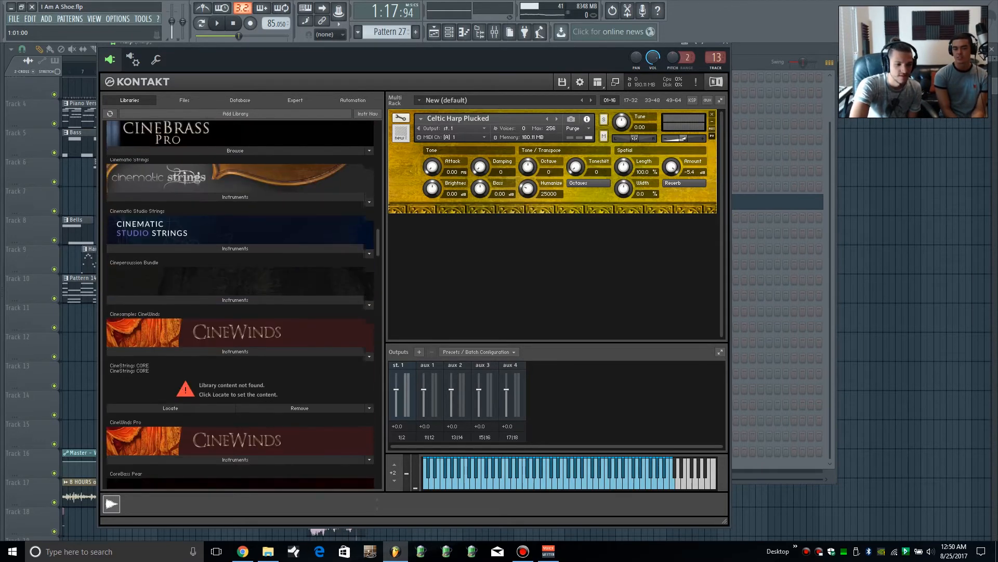
{"action": "scroll", "coordinate": [240, 304], "scroll_direction": "down", "scroll_amount": 15}
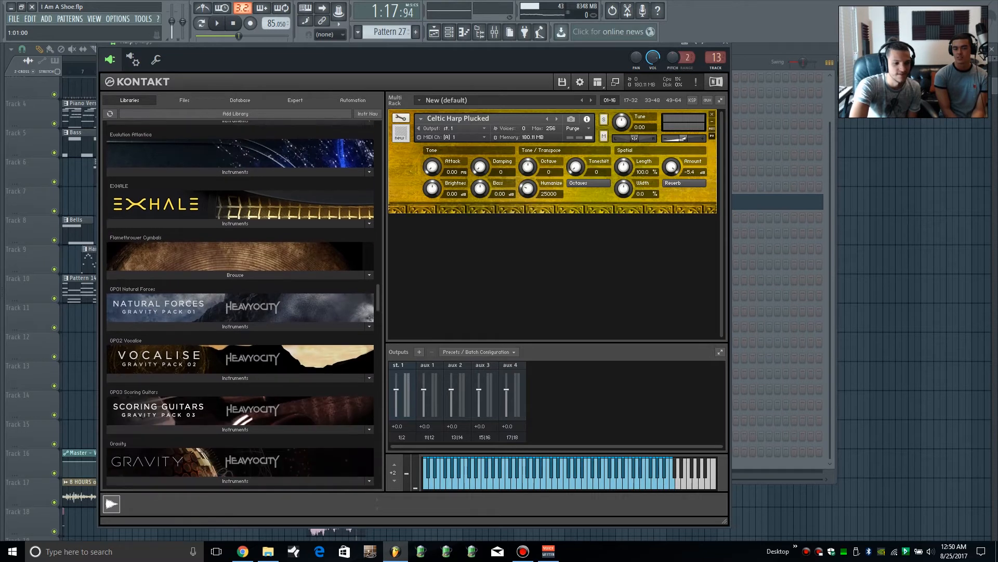
{"action": "scroll", "coordinate": [240, 305], "scroll_direction": "down", "scroll_amount": 2}
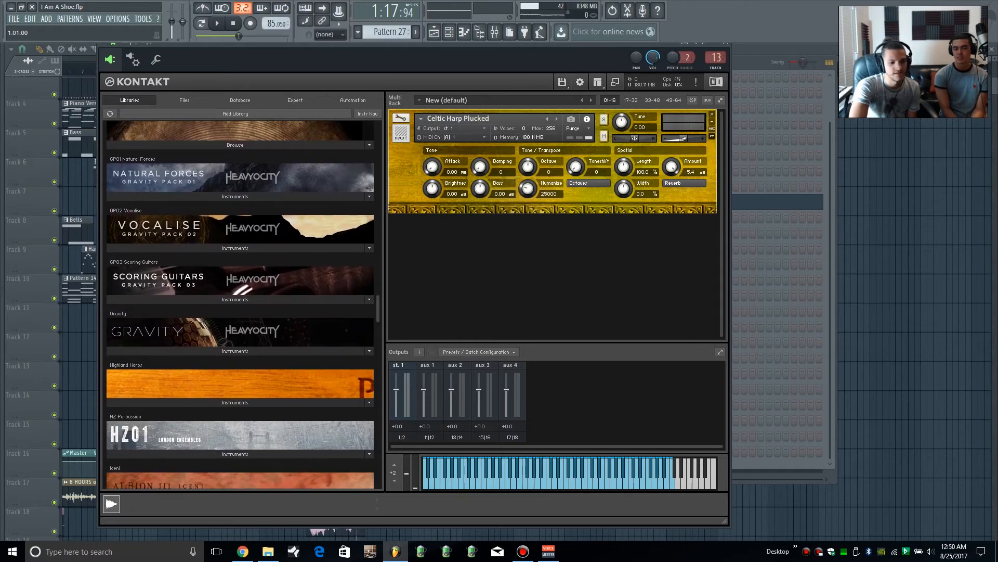
Step: Examine the instrument folders of the Highland Harps library, collapse them and close the Kontakt window
{"action": "left_click", "coordinate": [235, 402]}
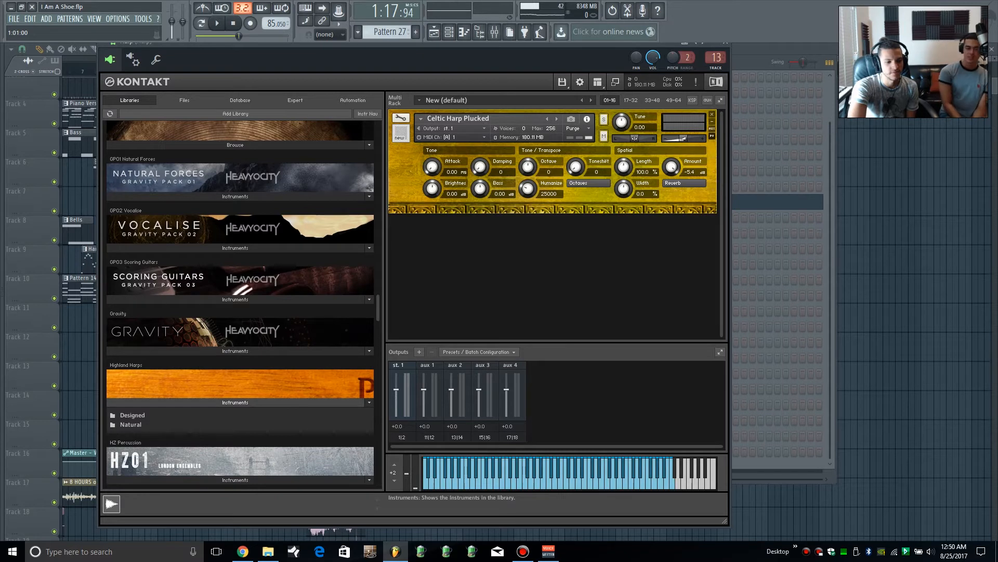
{"action": "left_click", "coordinate": [235, 402]}
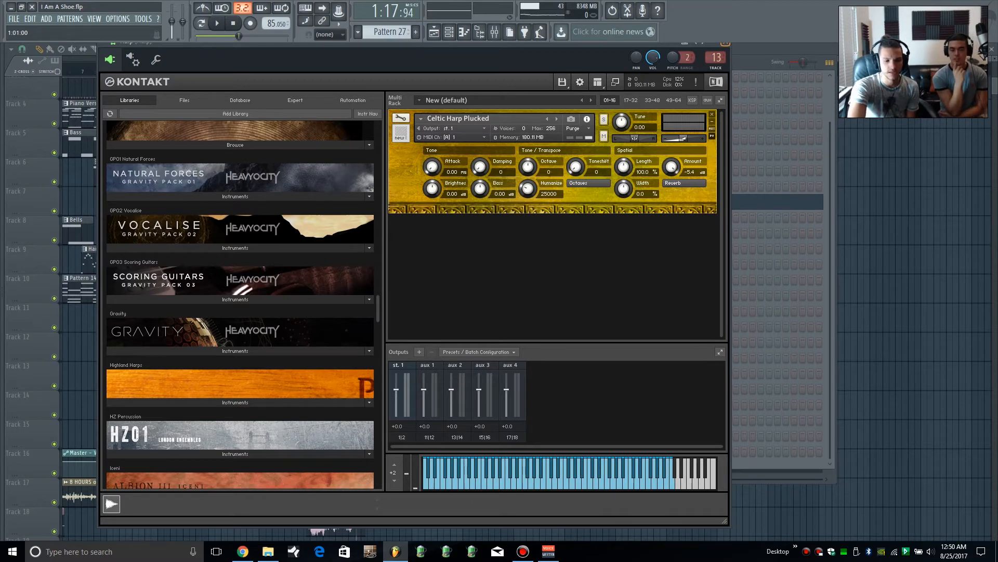
{"action": "left_click", "coordinate": [726, 44]}
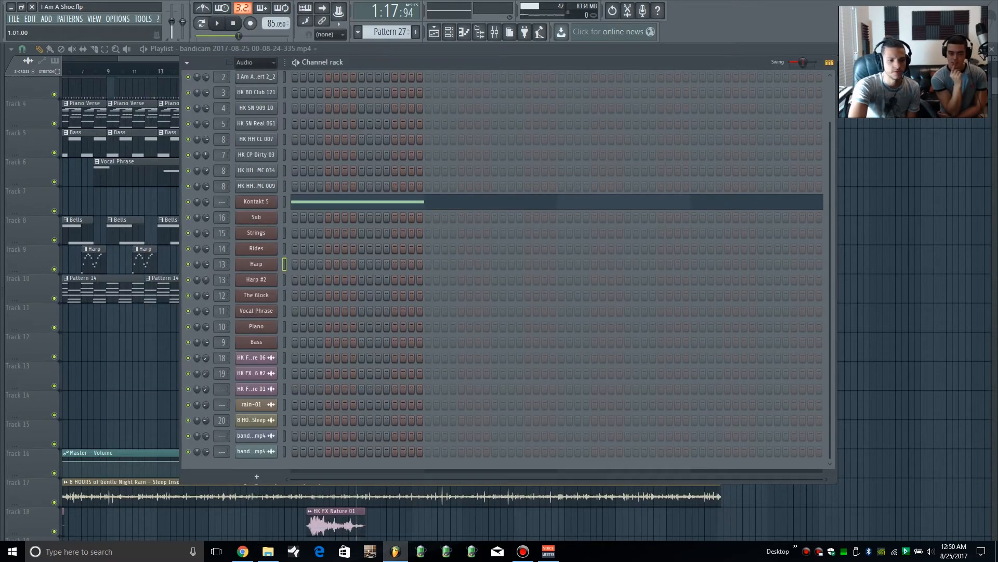
Step: Check the Harp #2 channel's Kontakt instrument, close it and play the soloed harp part briefly
{"action": "left_click", "coordinate": [256, 280]}
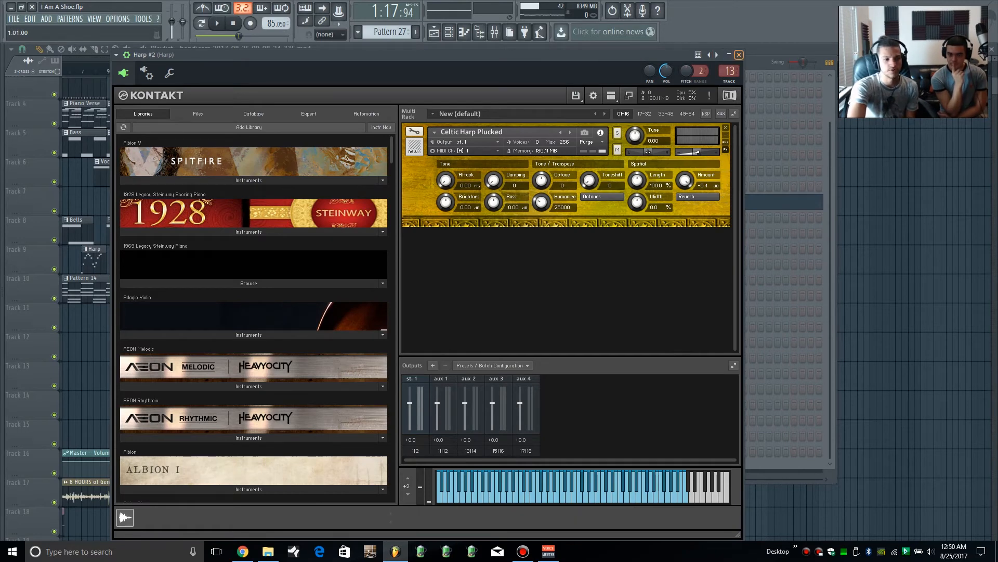
{"action": "left_click", "coordinate": [739, 54]}
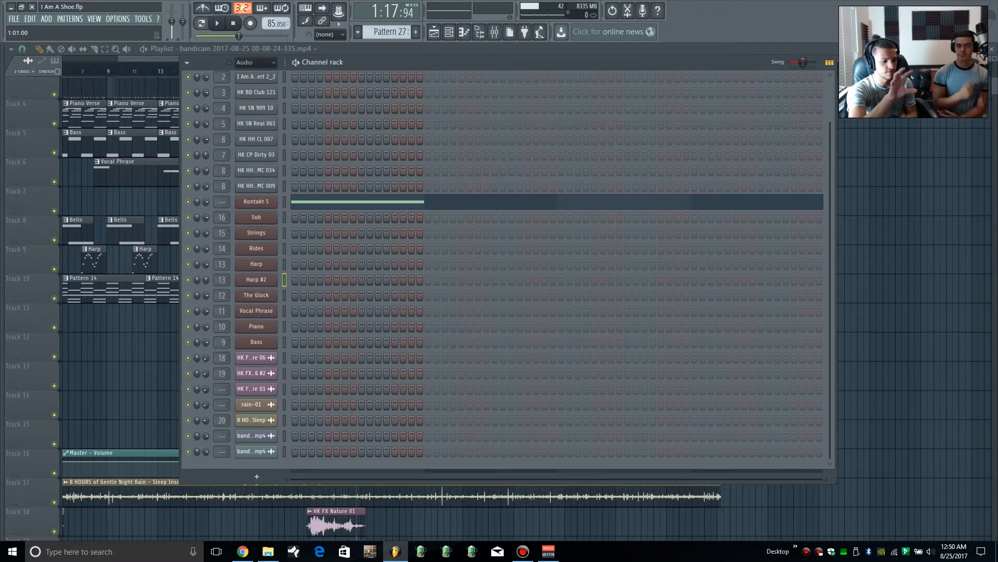
{"action": "key", "text": "space"}
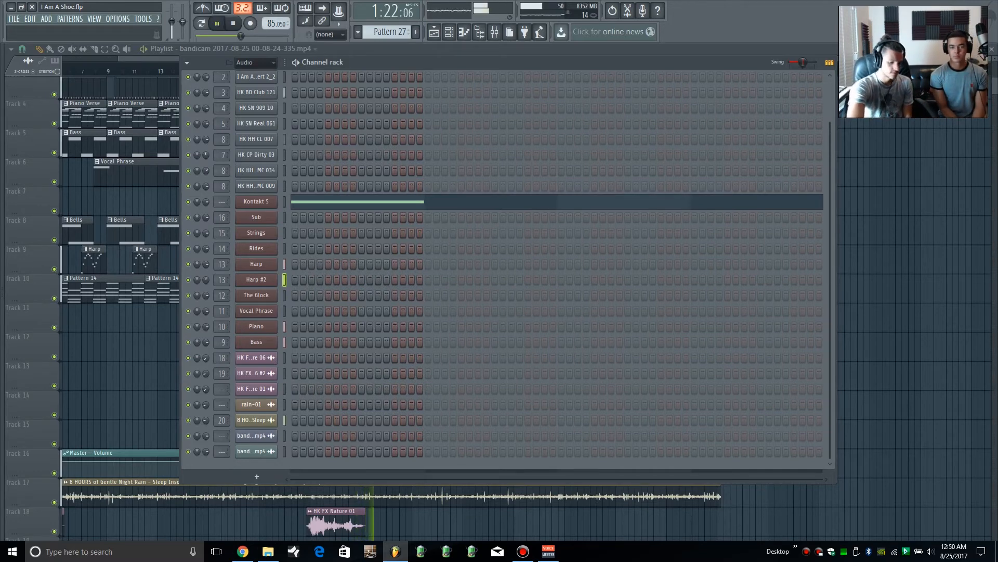
{"action": "key", "text": "space"}
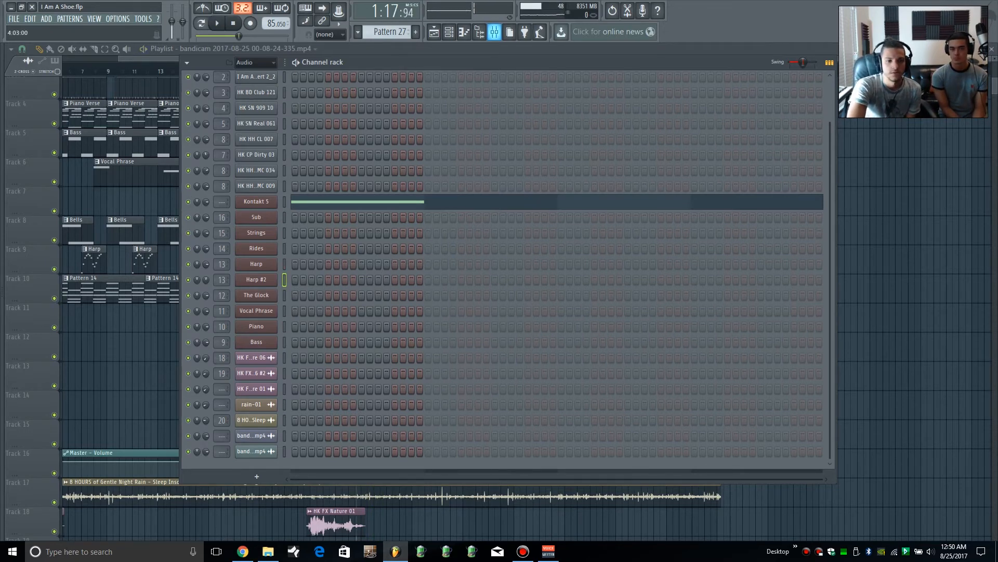
Step: Open the ValhallaRoom reverb on the Harp mixer track and listen to a short stretch of the song
{"action": "left_click", "coordinate": [494, 31]}
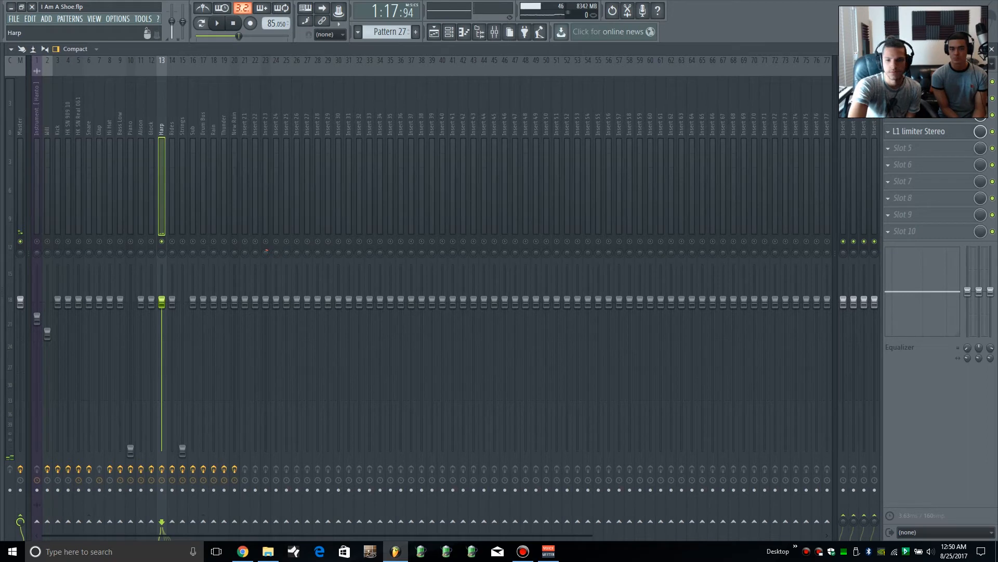
{"action": "left_click", "coordinate": [918, 114]}
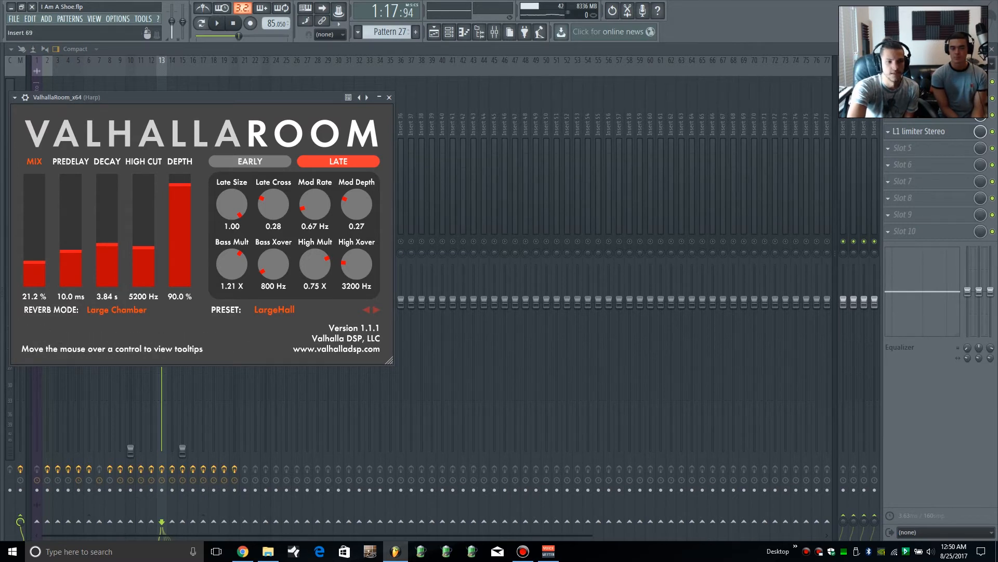
{"action": "key", "text": "space"}
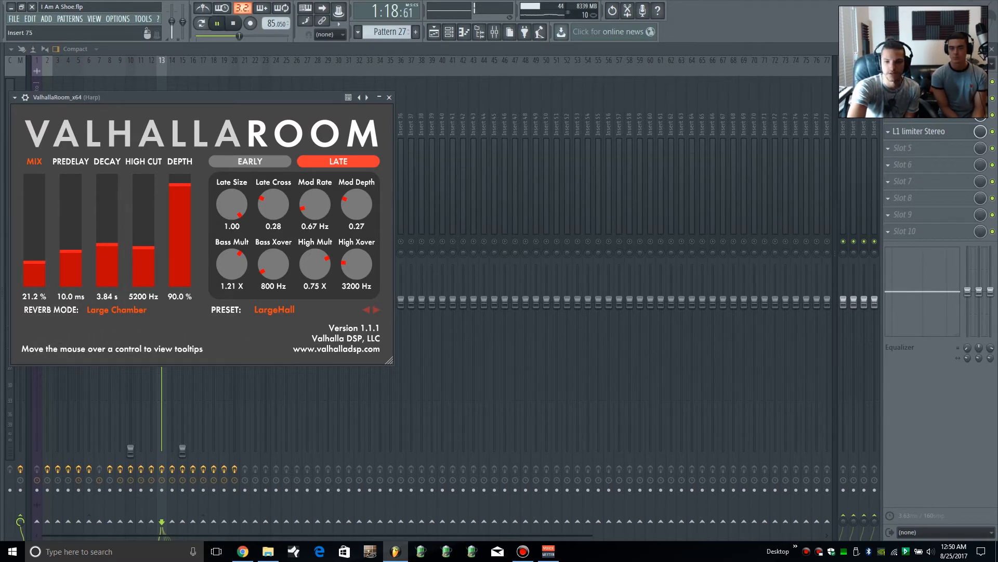
{"action": "key", "text": "space"}
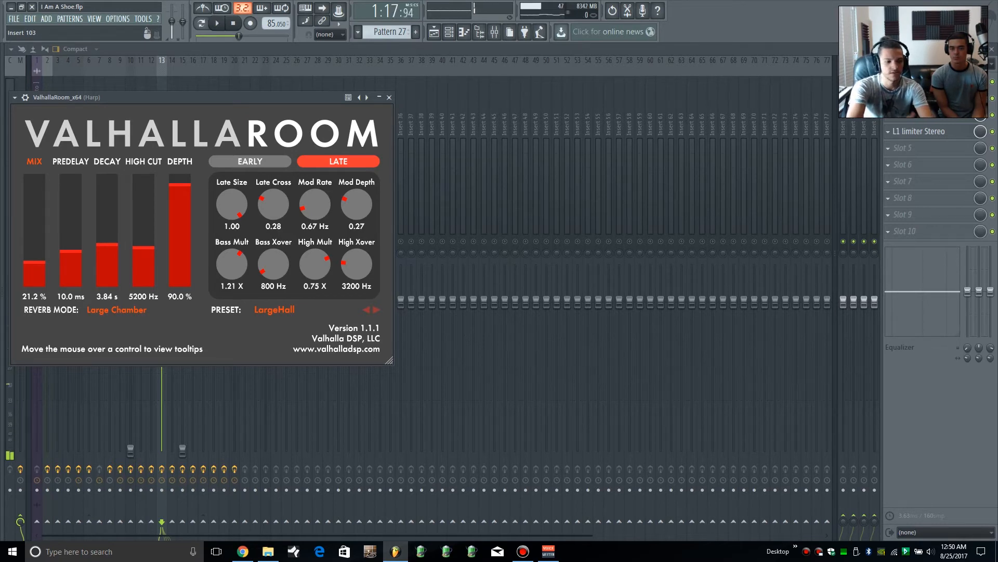
Step: Bypass bands 3 and 2 of the Harp's Q10 equalizer while auditioning the harp, and stop playback
{"action": "left_click", "coordinate": [919, 81]}
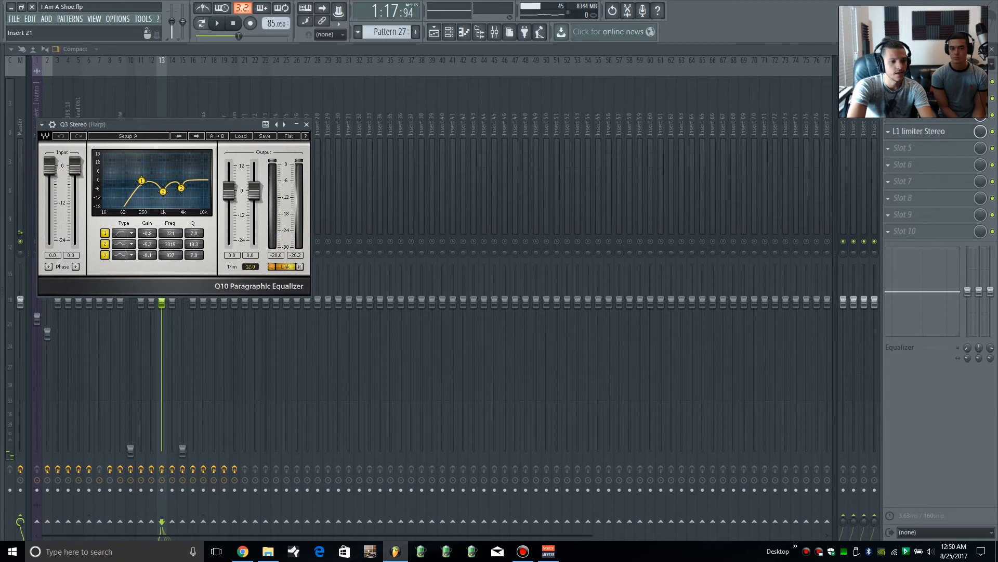
{"action": "left_click_drag", "start_coordinate": [156, 124], "coordinate": [388, 118]}
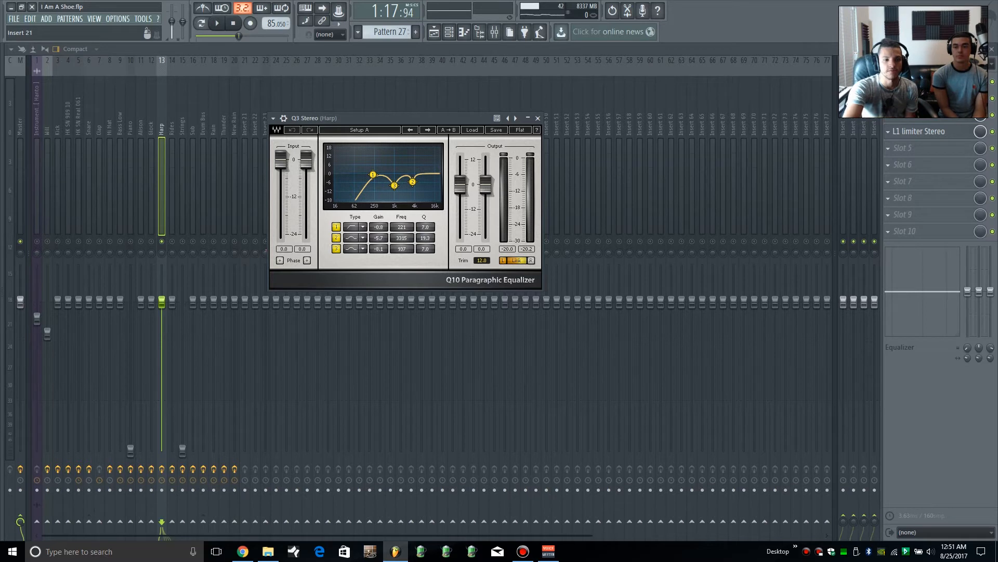
{"action": "double_click", "coordinate": [394, 186]}
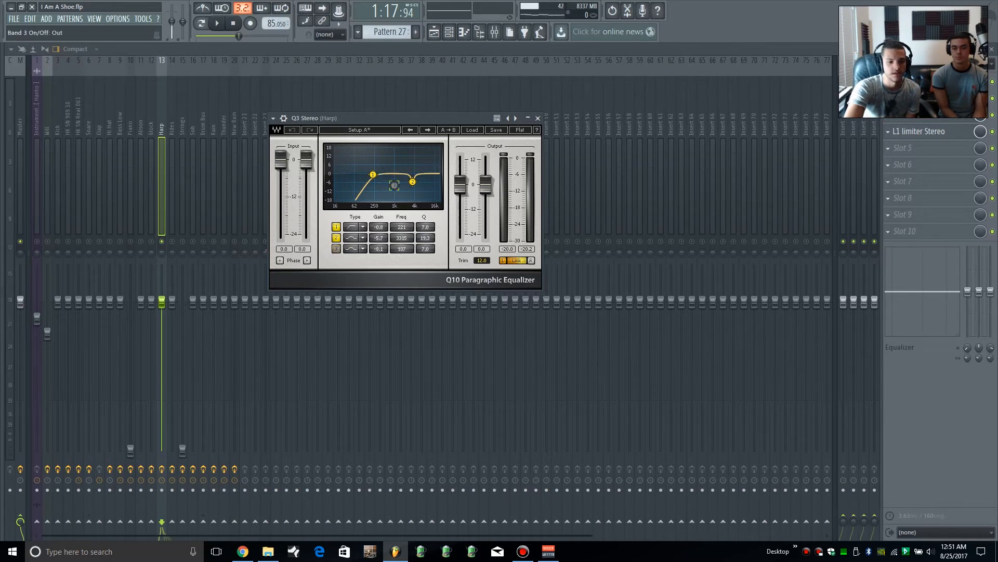
{"action": "key", "text": "space"}
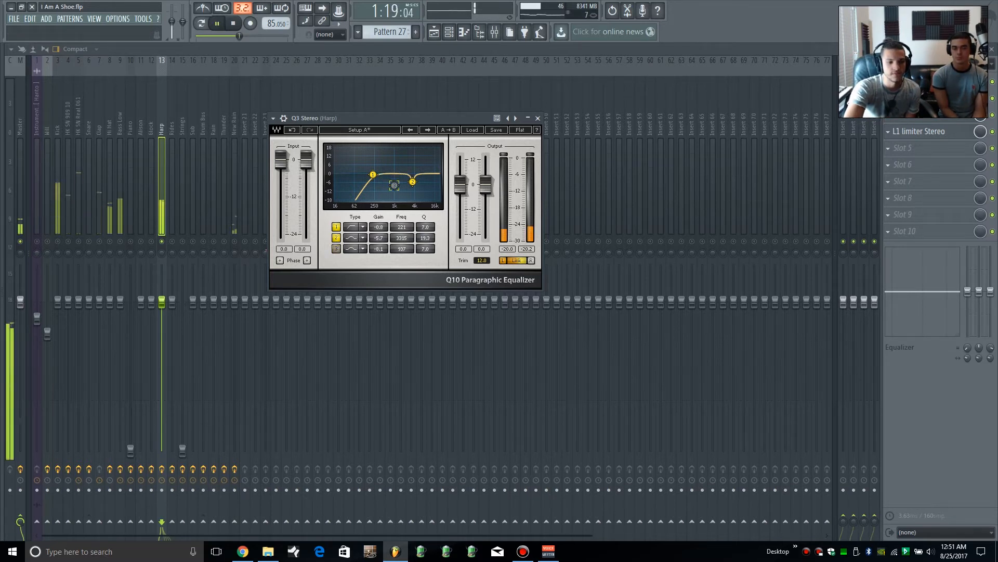
{"action": "double_click", "coordinate": [412, 181]}
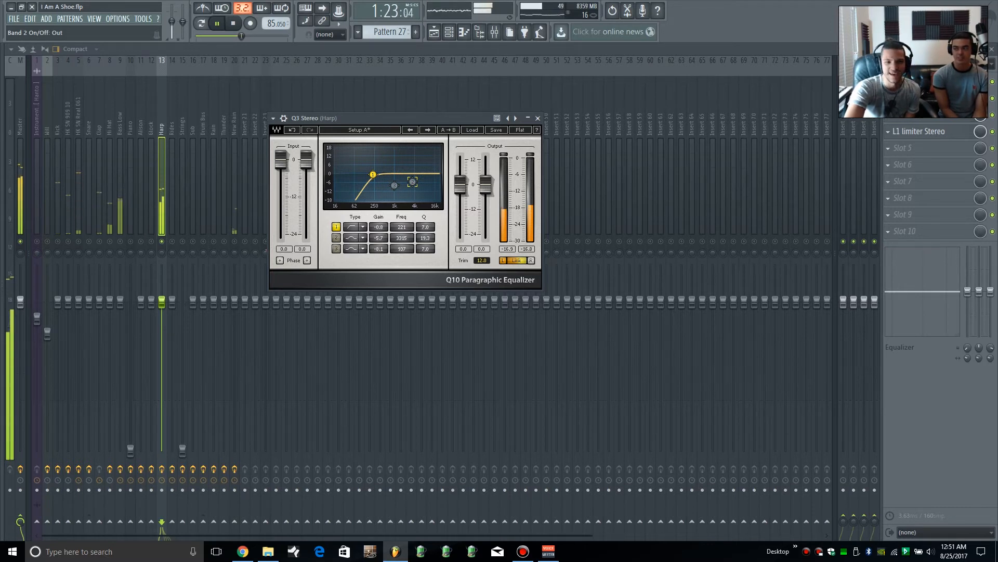
{"action": "key", "text": "space"}
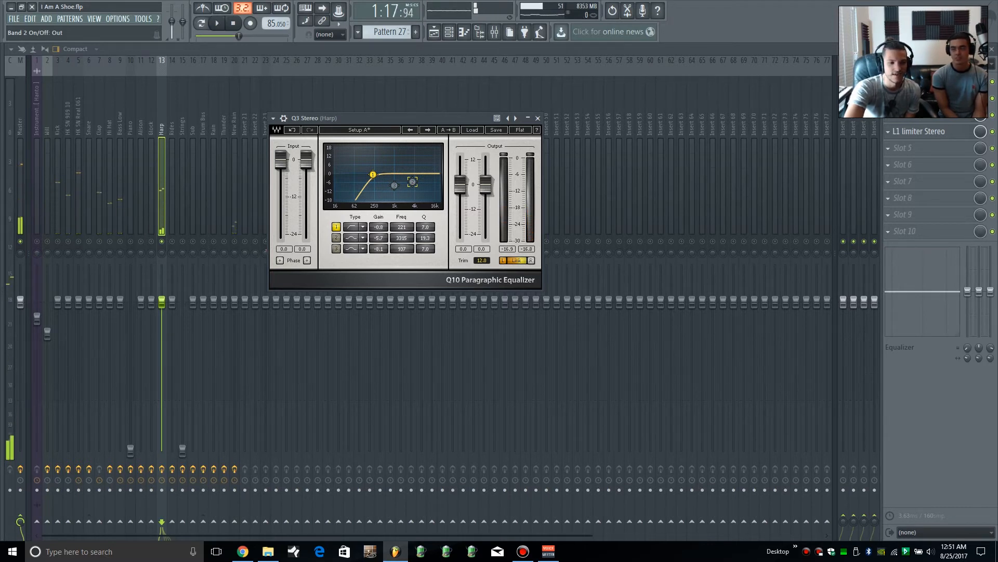
Step: Re-enable bands 2 and 3 of the Harp's Q10 equalizer and play the harp again for comparison
{"action": "left_click", "coordinate": [336, 238]}
{"action": "left_click", "coordinate": [336, 248]}
{"action": "key", "text": "space"}
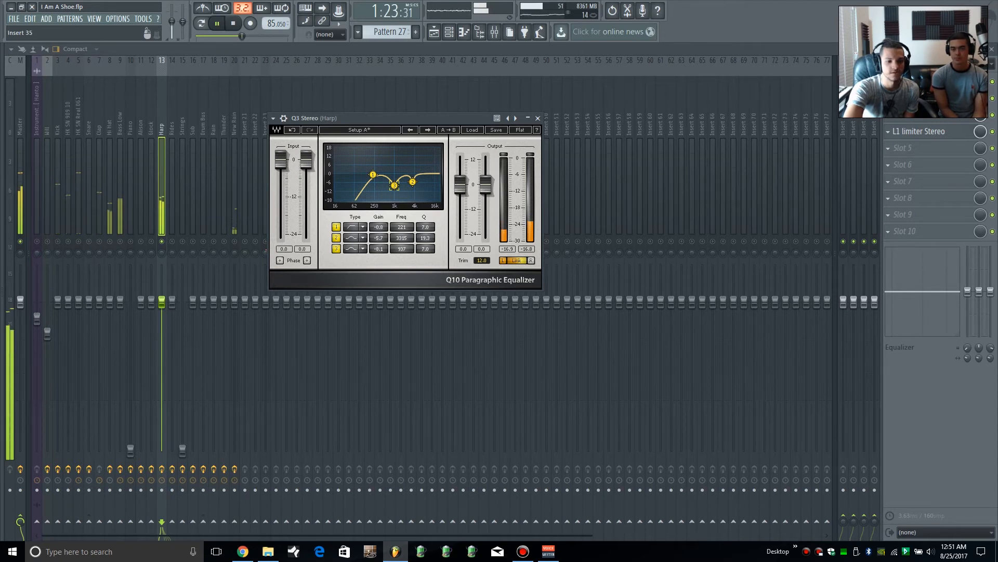
{"action": "key", "text": "space"}
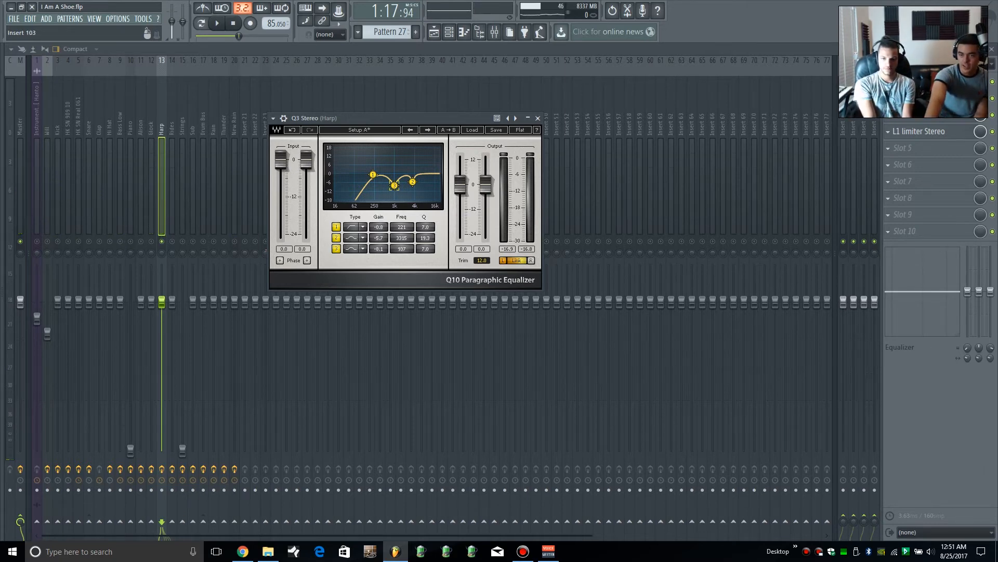
Step: Review the Harp's ValhallaRoom reverb settings and return to its Q10 equalizer
{"action": "left_click", "coordinate": [919, 114]}
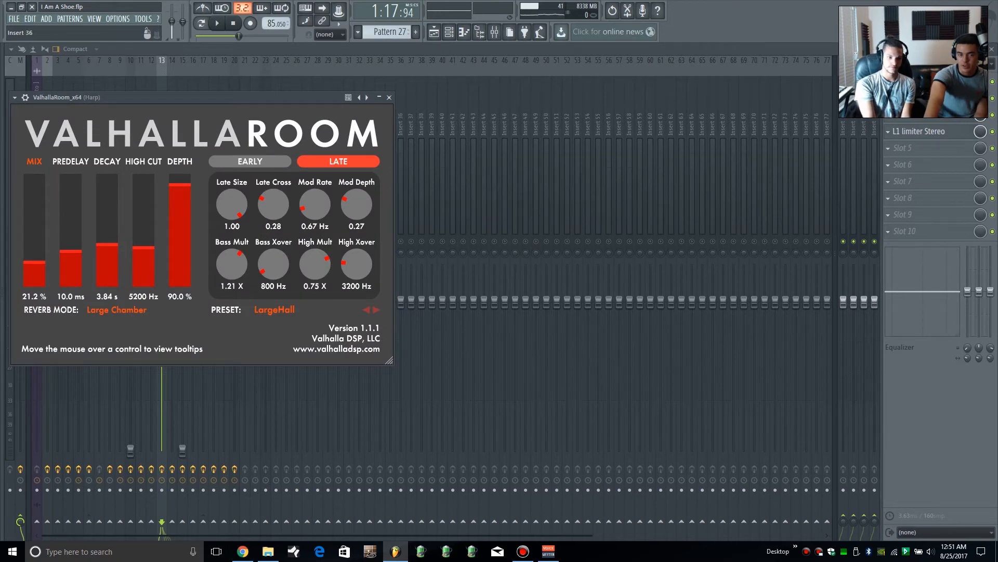
{"action": "left_click_drag", "start_coordinate": [208, 97], "coordinate": [313, 83]}
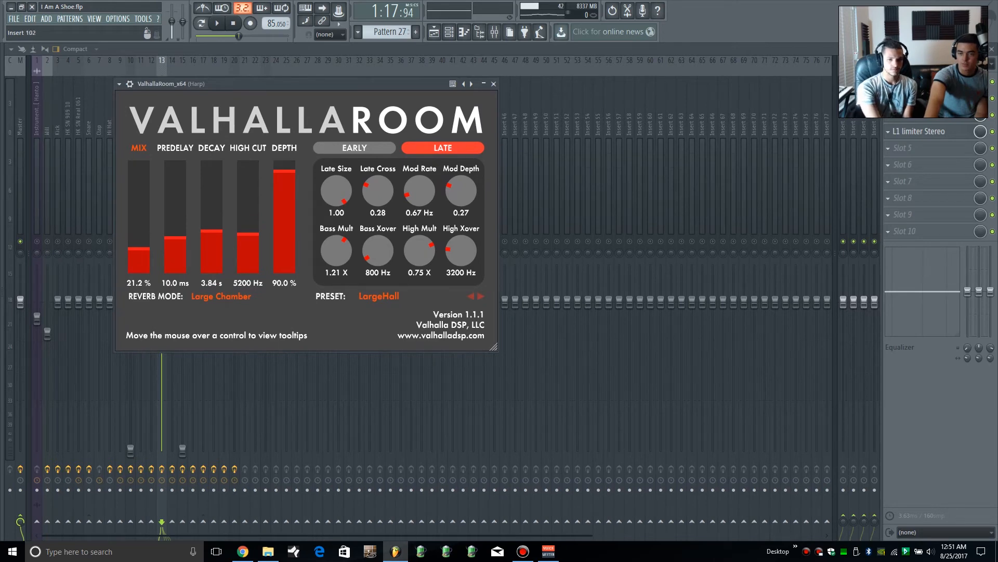
{"action": "left_click", "coordinate": [919, 97]}
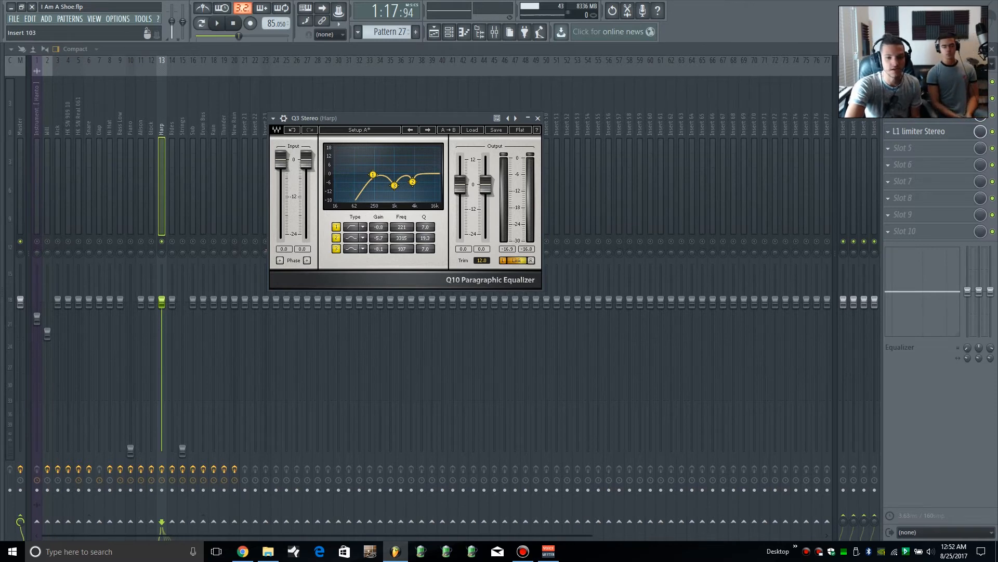
{"action": "left_click", "coordinate": [919, 97]}
Step: Open the Harp's FabFilter Pro-Q 2 and inspect its mid and high bands while the harp plays
{"action": "left_click", "coordinate": [919, 115]}
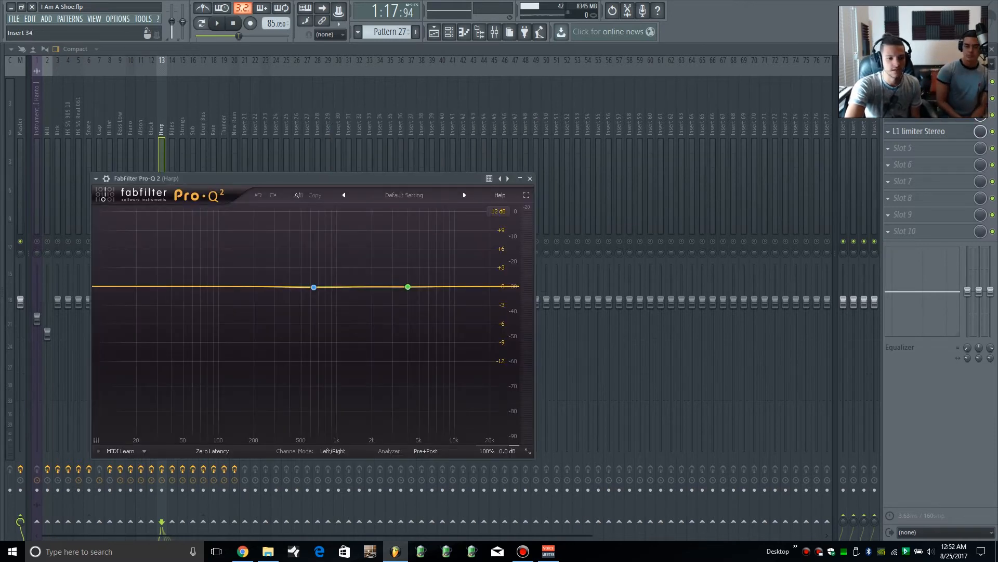
{"action": "left_click_drag", "start_coordinate": [312, 179], "coordinate": [408, 123]}
{"action": "mouse_move", "coordinate": [409, 231]}
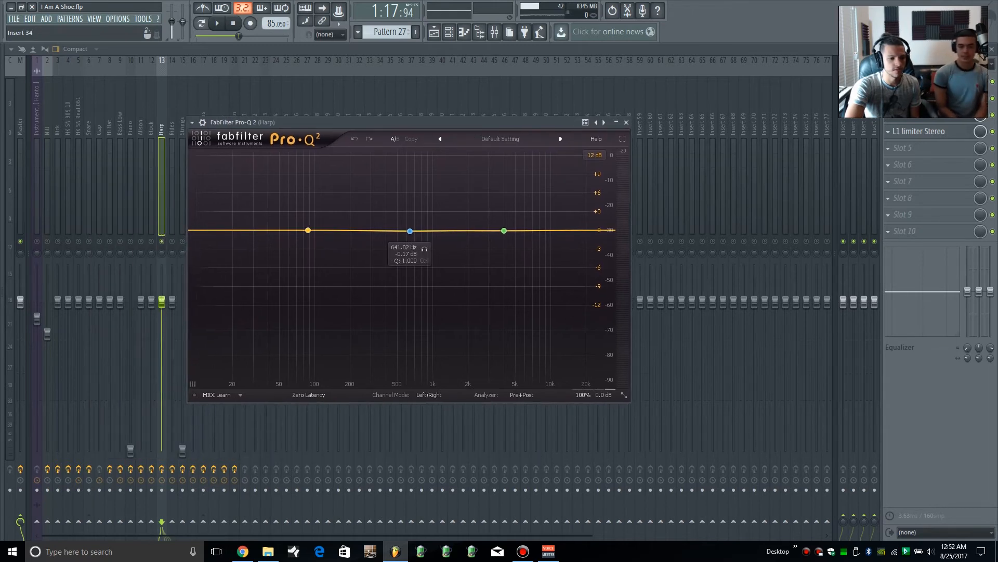
{"action": "key", "text": "space"}
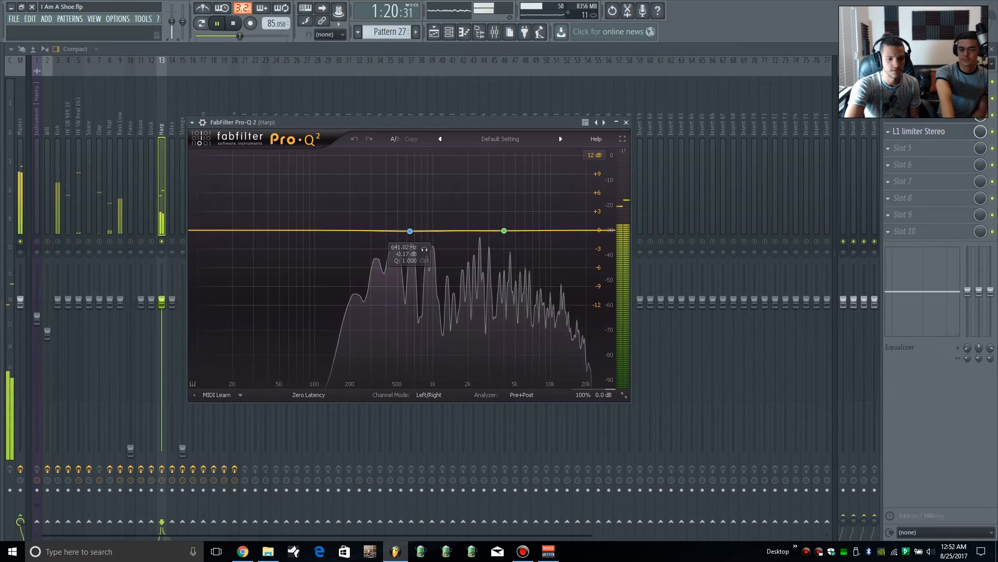
{"action": "mouse_move", "coordinate": [503, 230]}
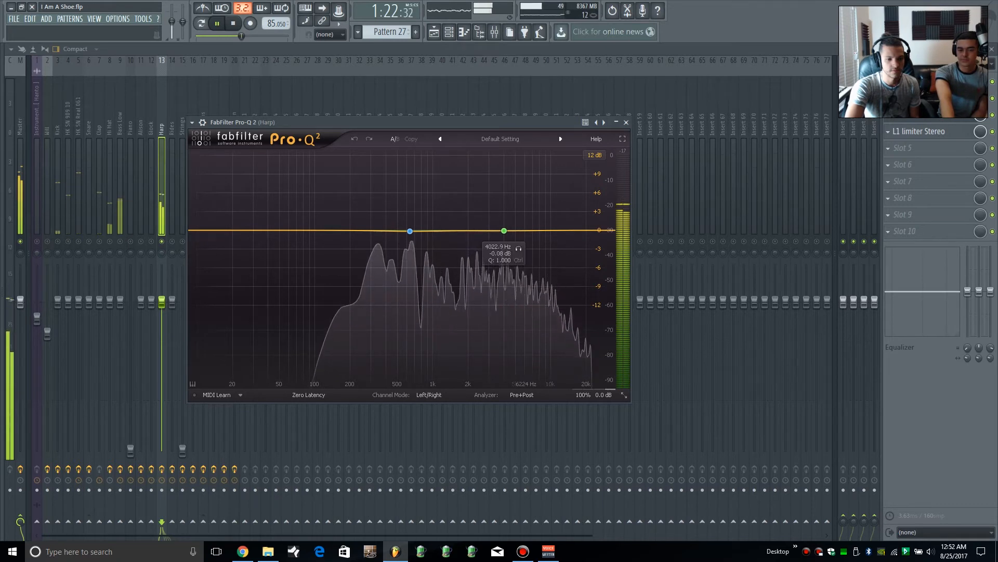
{"action": "key", "text": "space"}
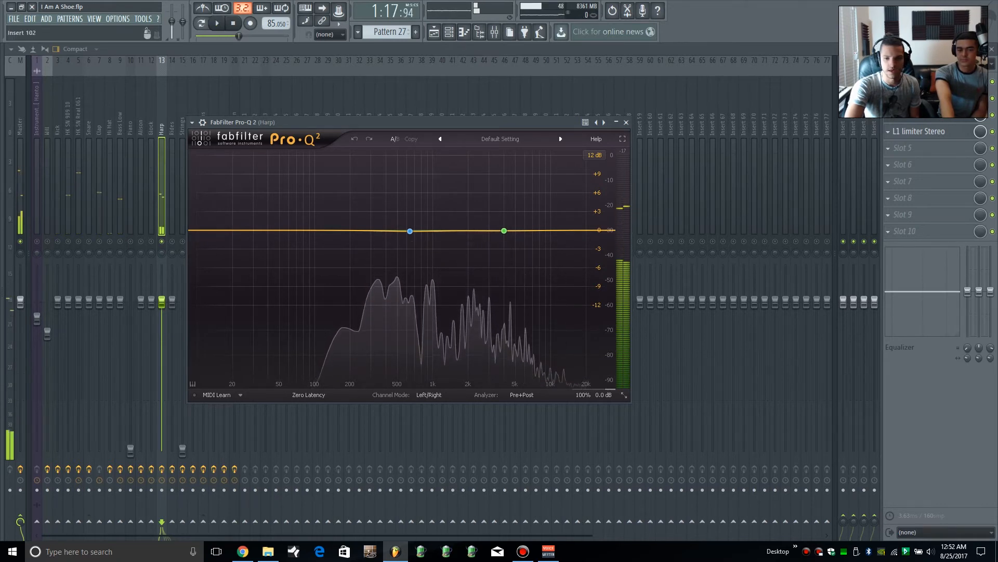
Step: Compare the Harp's Q10 and Pro-Q 2 equalizer curves and close the Q10 window
{"action": "left_click", "coordinate": [918, 97]}
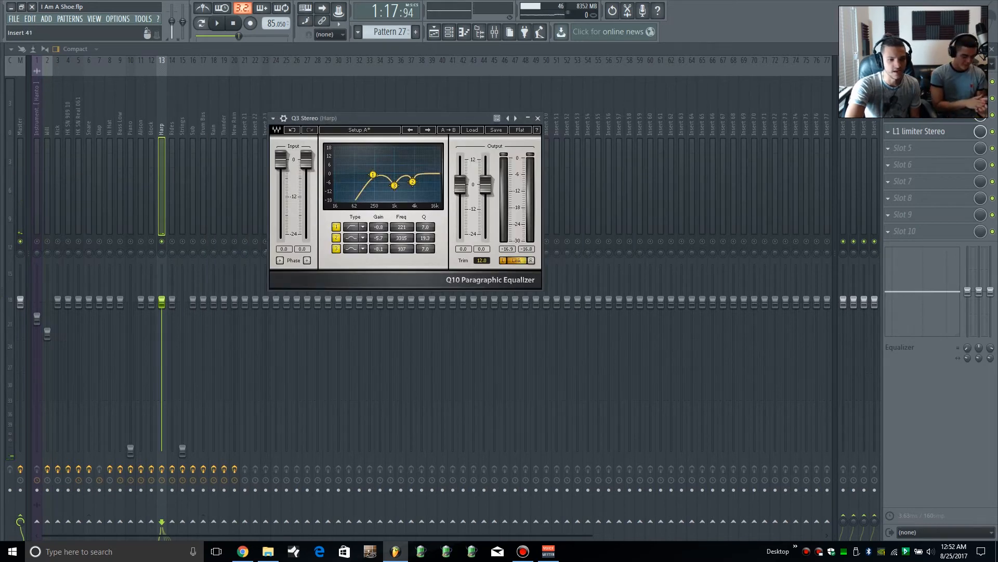
{"action": "left_click", "coordinate": [919, 81]}
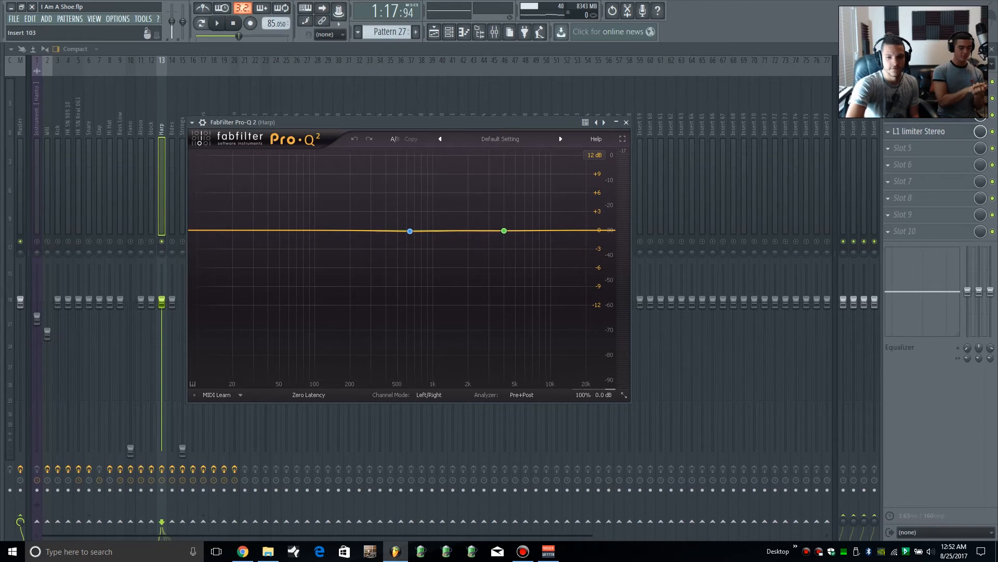
{"action": "left_click", "coordinate": [918, 97]}
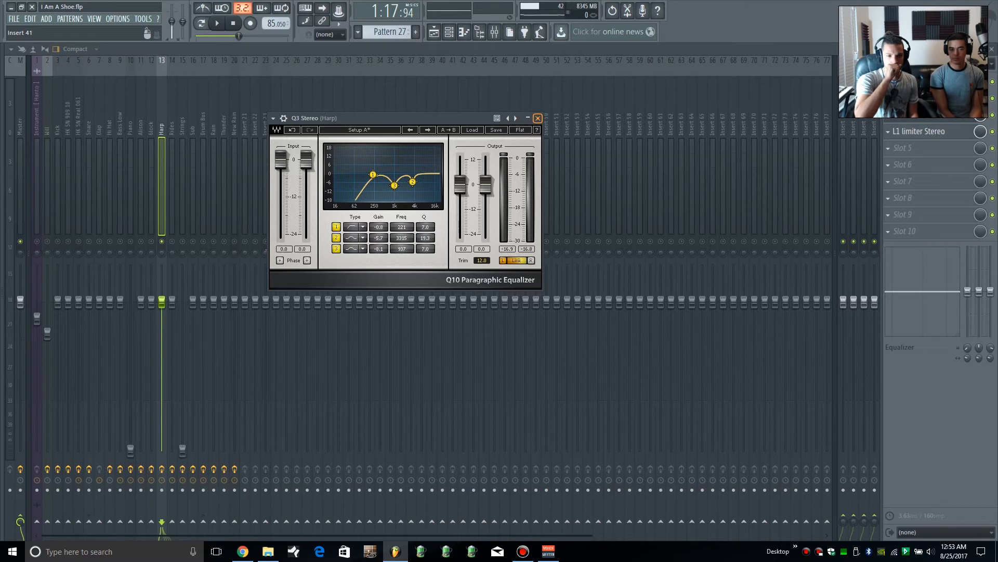
{"action": "left_click", "coordinate": [538, 118]}
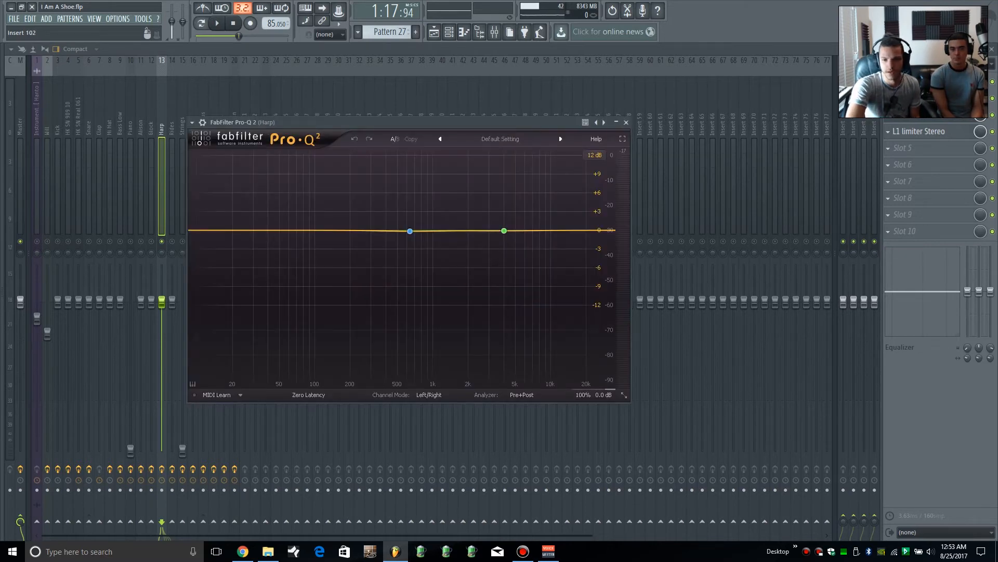
Step: Open the Harp's L1 limiter, watch its levels while the harp plays and stop playback
{"action": "left_click", "coordinate": [919, 132]}
{"action": "key", "text": "space"}
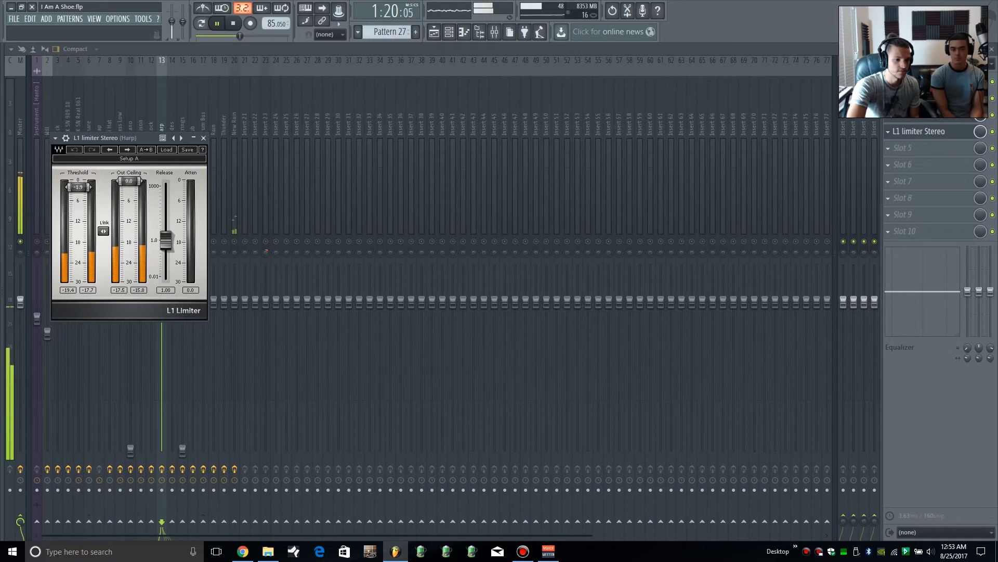
{"action": "key", "text": "space"}
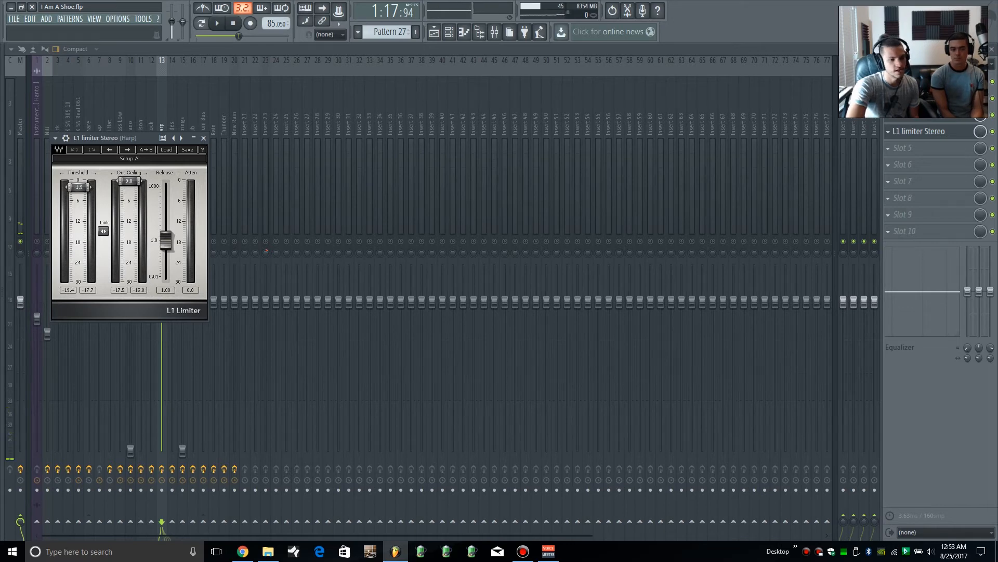
Step: Close the Harp's L1 limiter, ValhallaRoom and Pro-Q 2 windows
{"action": "left_click", "coordinate": [203, 137]}
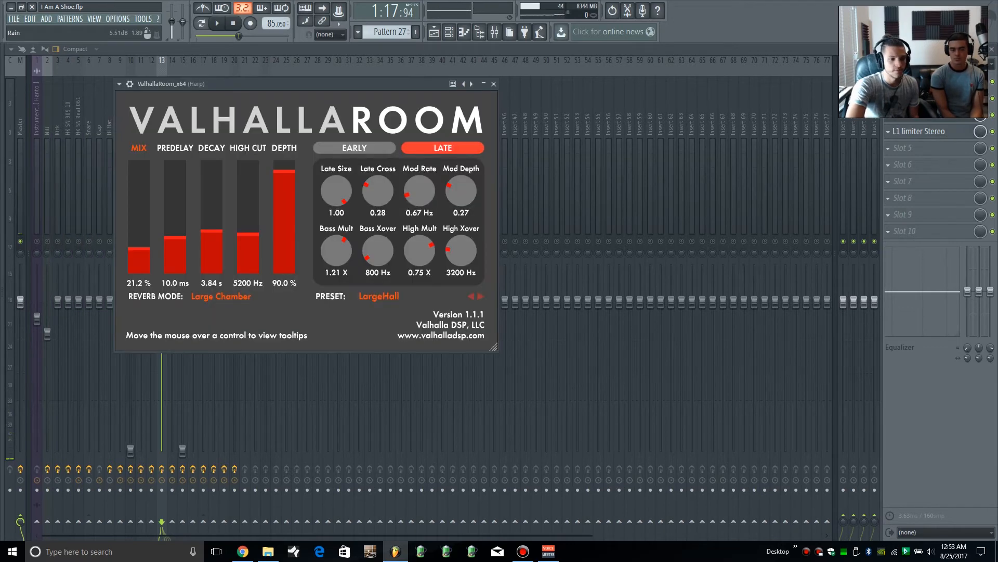
{"action": "left_click", "coordinate": [493, 83]}
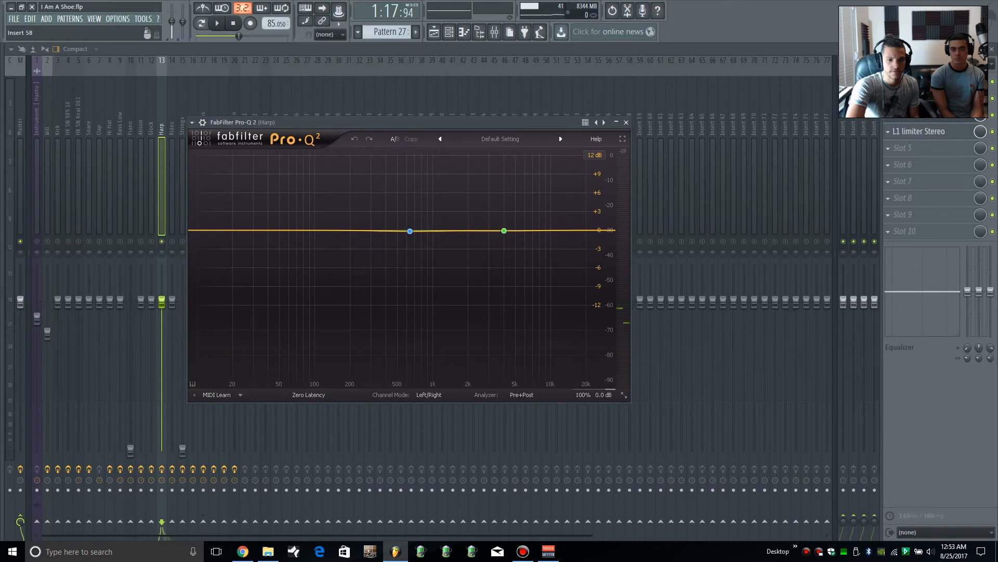
{"action": "left_click", "coordinate": [626, 123]}
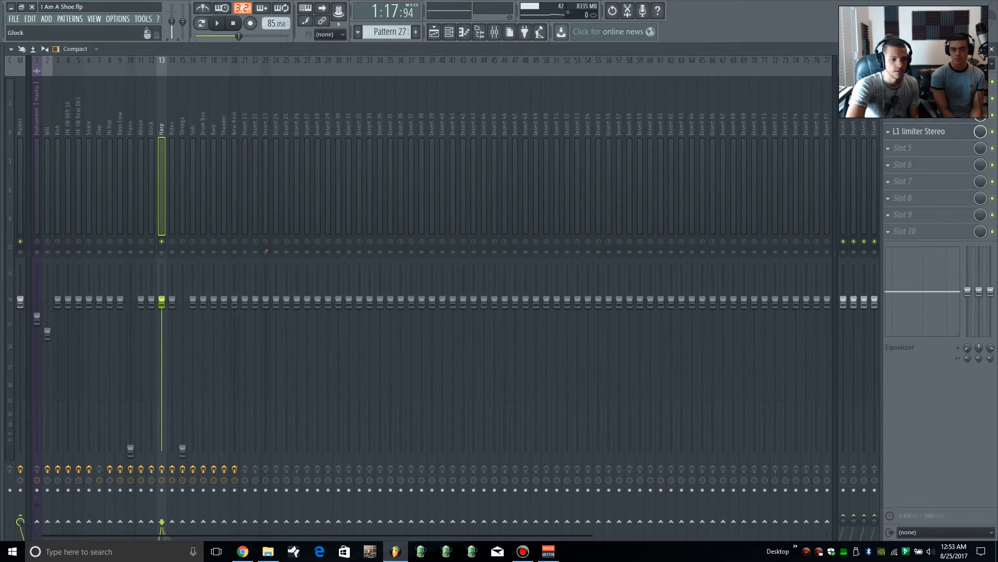
Step: Solo the Rides track, move the playlist playhead just before the Ride Hits clip and return to the mixer
{"action": "left_click", "coordinate": [173, 187]}
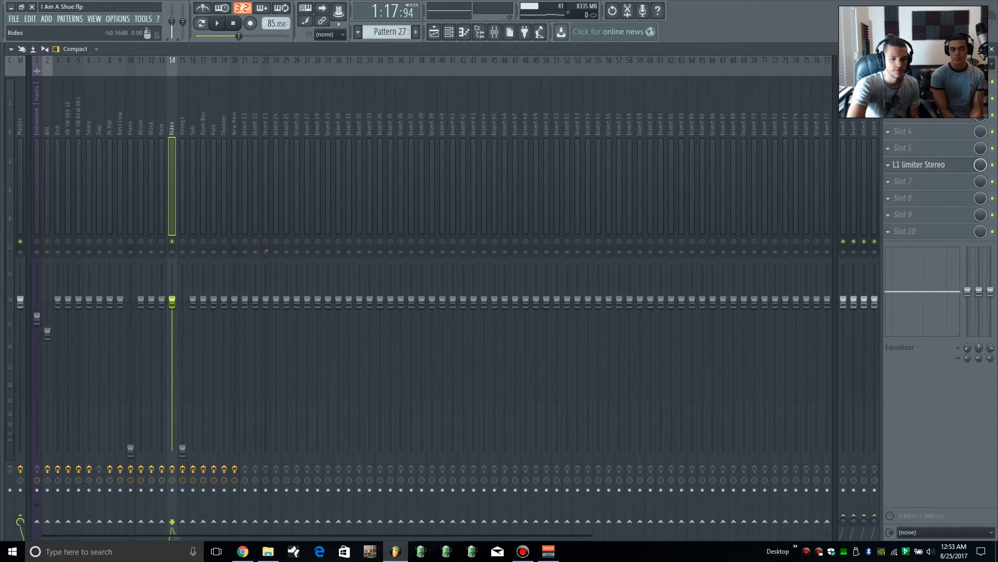
{"action": "left_click", "coordinate": [434, 32]}
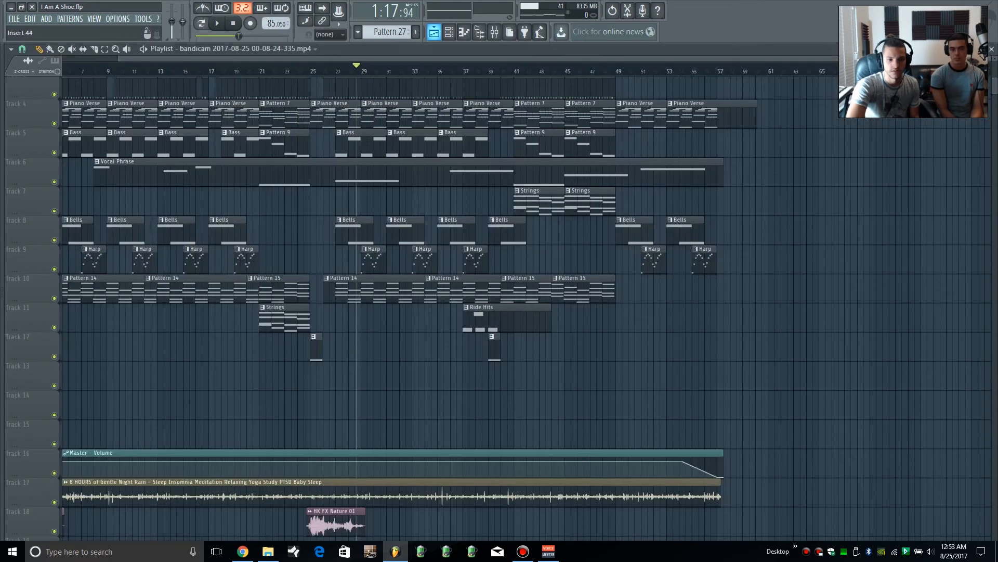
{"action": "left_click_drag", "start_coordinate": [465, 69], "coordinate": [460, 69]}
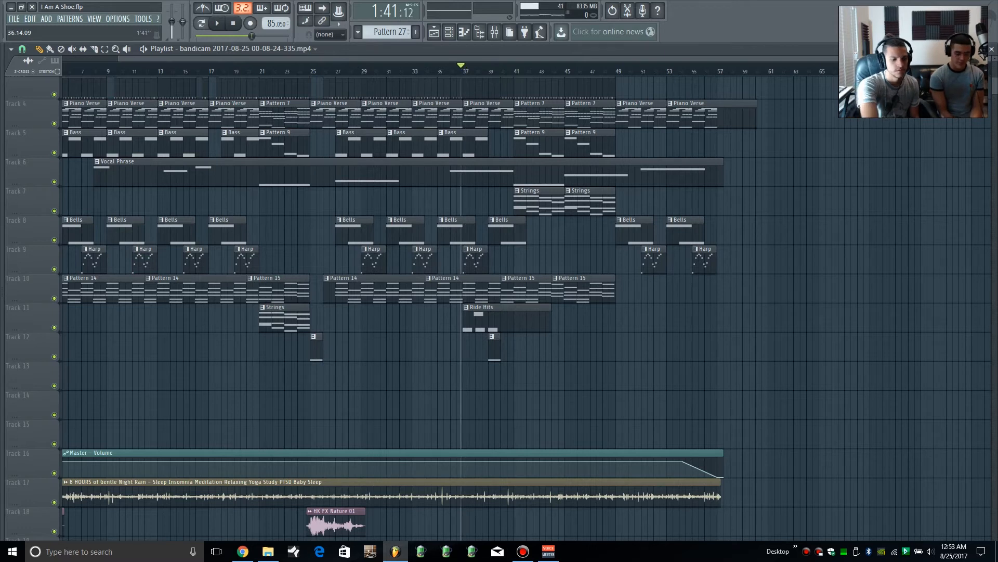
{"action": "key", "text": "ctrl+s"}
{"action": "key", "text": "F6"}
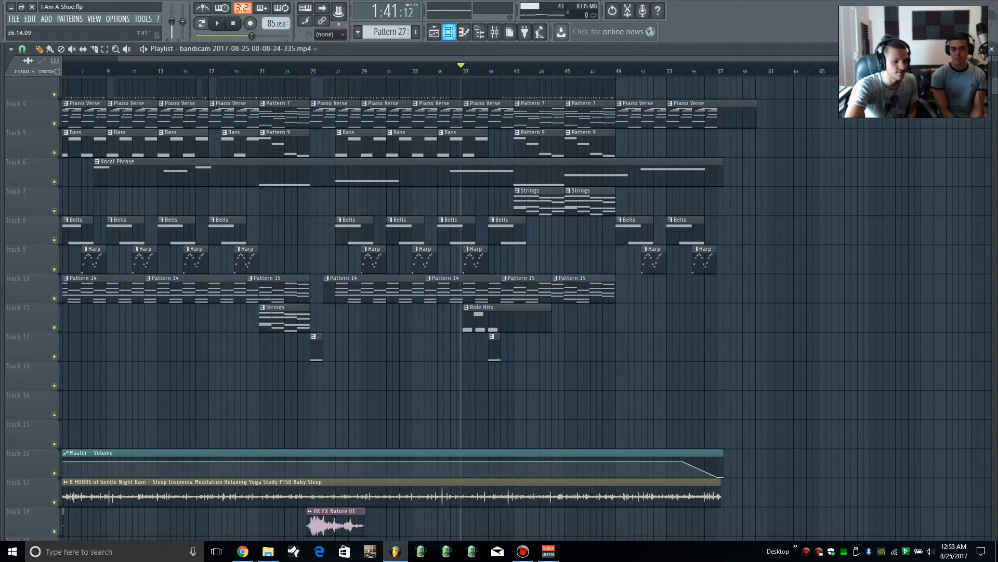
{"action": "key", "text": "F7"}
{"action": "key", "text": "F9"}
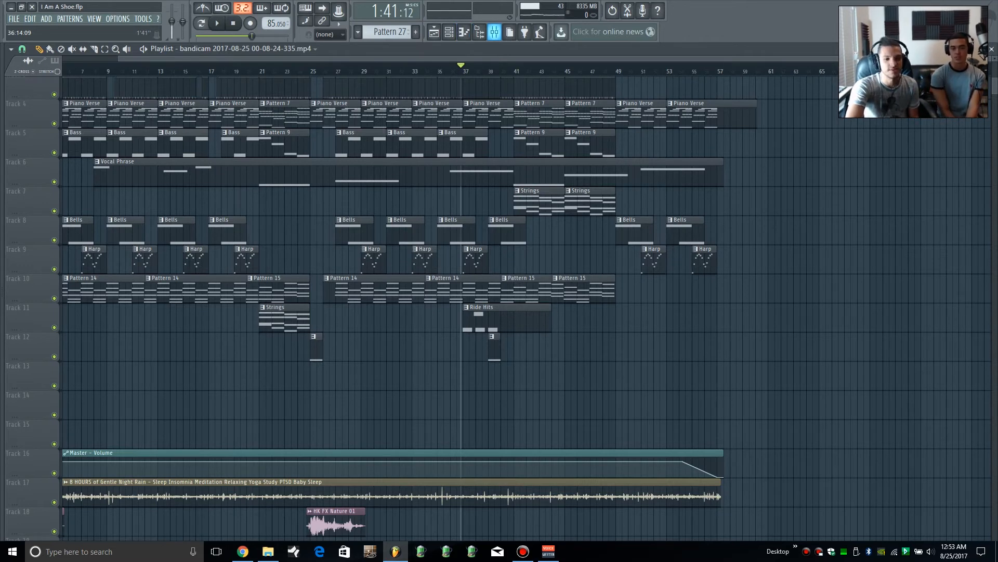
{"action": "key", "text": "F9"}
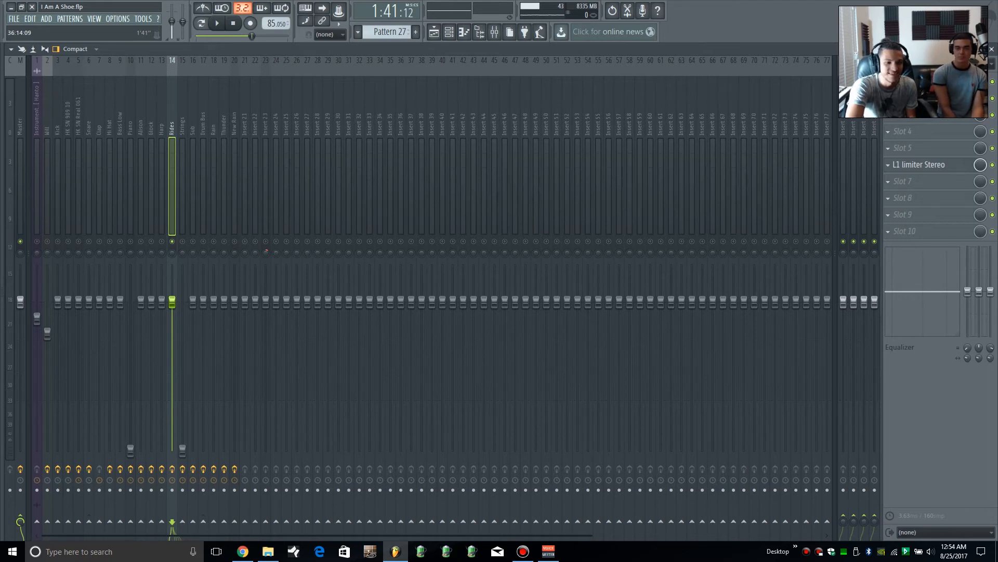
Step: Listen to the soloed Rides, inspect the track's Q6 equalizer curve and close the equalizer
{"action": "key", "text": "space"}
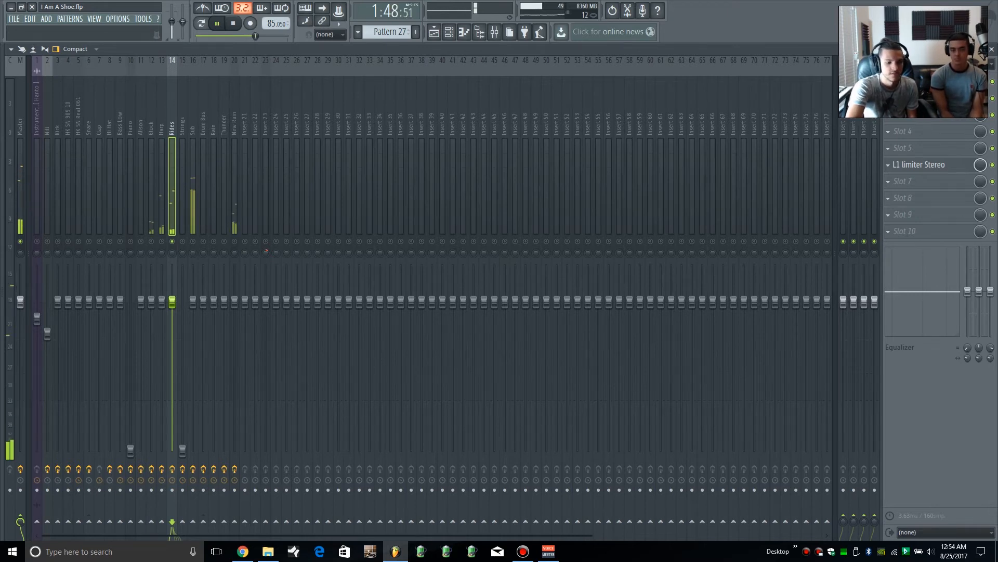
{"action": "key", "text": "space"}
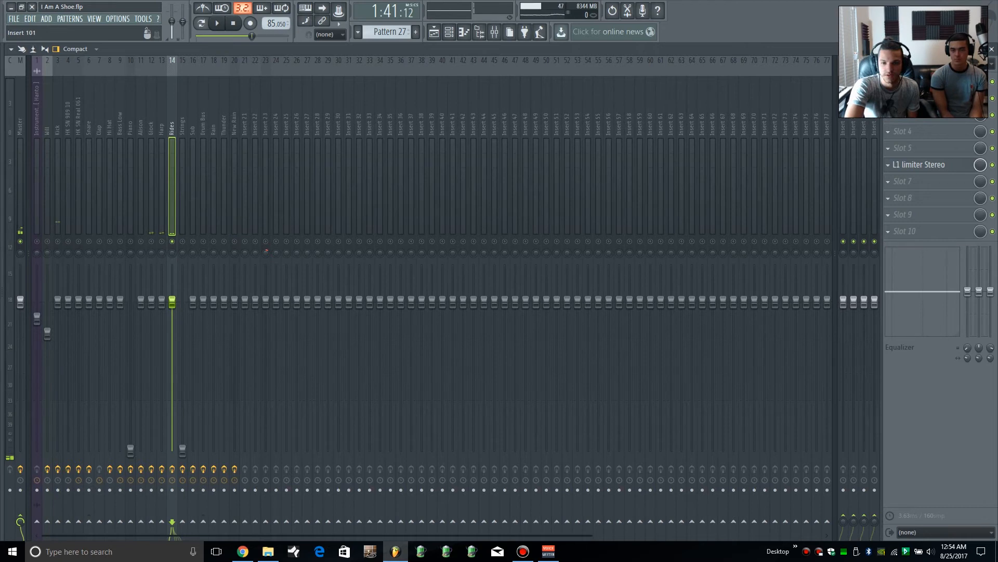
{"action": "left_click", "coordinate": [918, 82]}
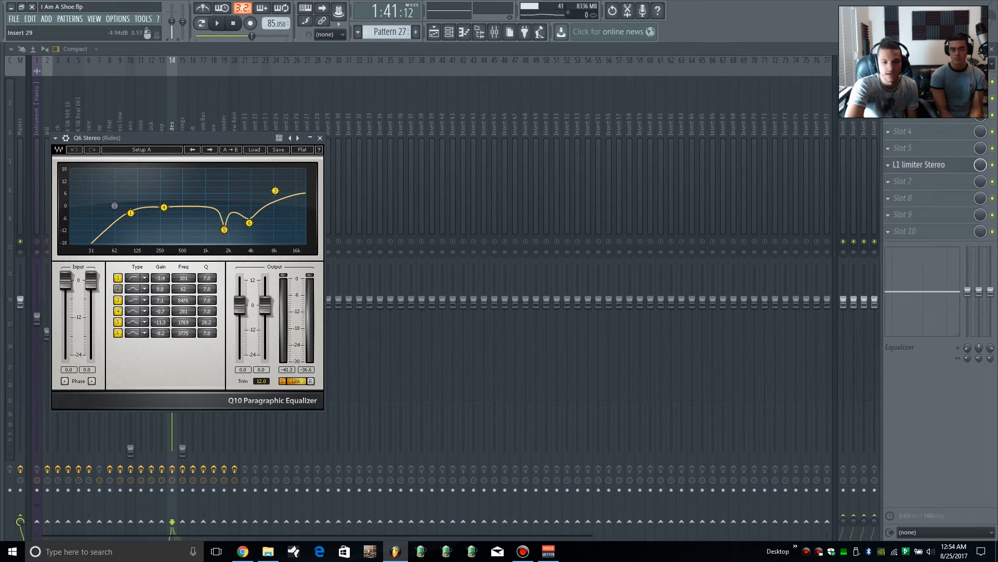
{"action": "left_click", "coordinate": [320, 137]}
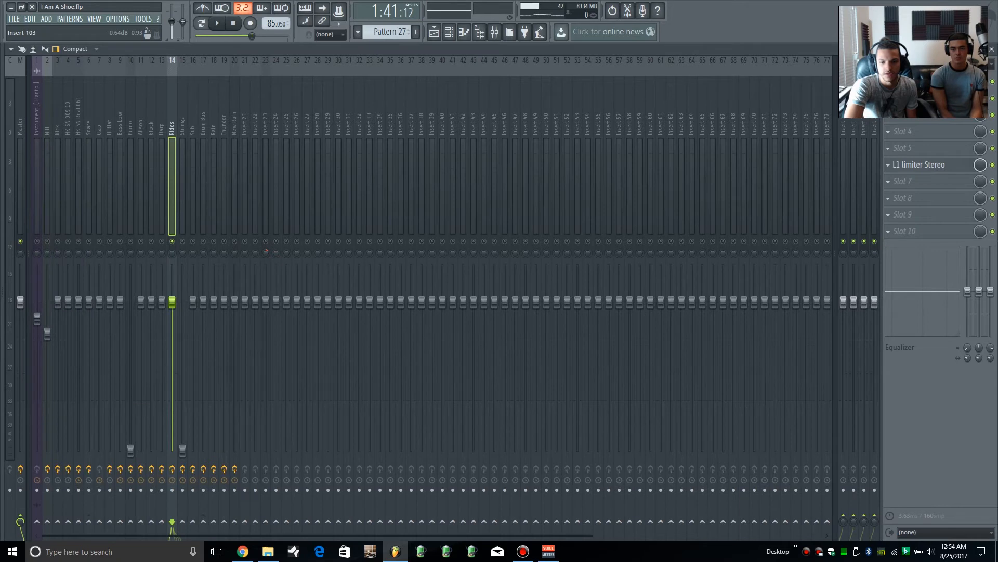
Step: Open the Rides' L1 limiter, watch its levels during playback, close it and stop playback
{"action": "left_click", "coordinate": [919, 165]}
{"action": "key", "text": "space"}
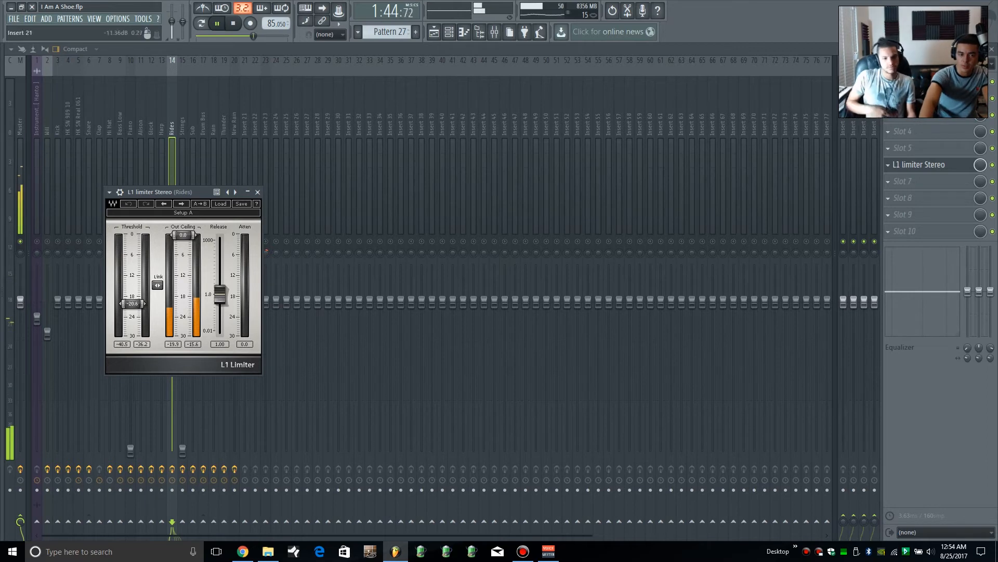
{"action": "left_click", "coordinate": [258, 192]}
{"action": "key", "text": "space"}
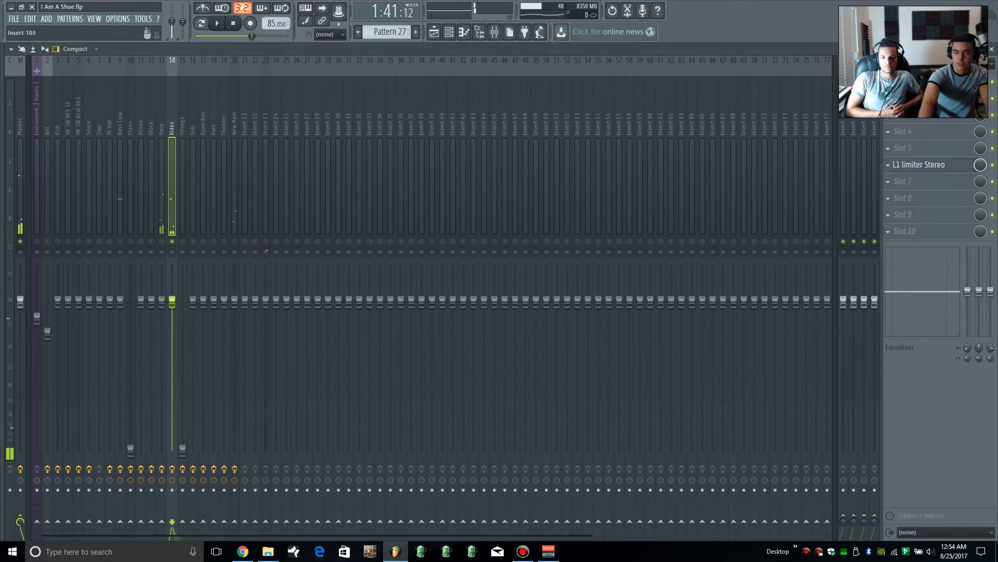
Step: Try raising band 1 of the Rides' Q6 low cut to about 555 Hz and listen to the soloed track
{"action": "left_click", "coordinate": [919, 82]}
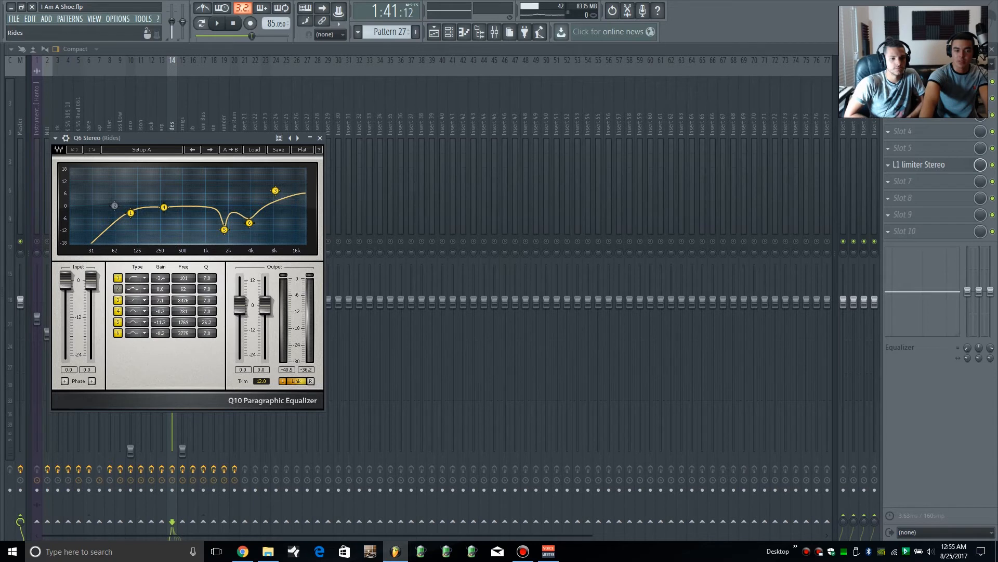
{"action": "left_click_drag", "start_coordinate": [130, 213], "coordinate": [186, 212]}
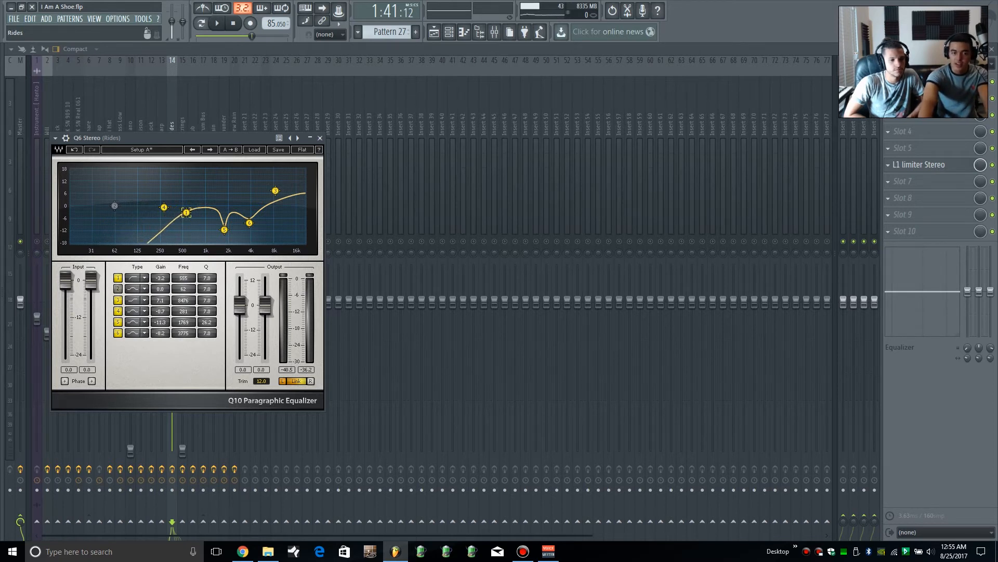
{"action": "key", "text": "space"}
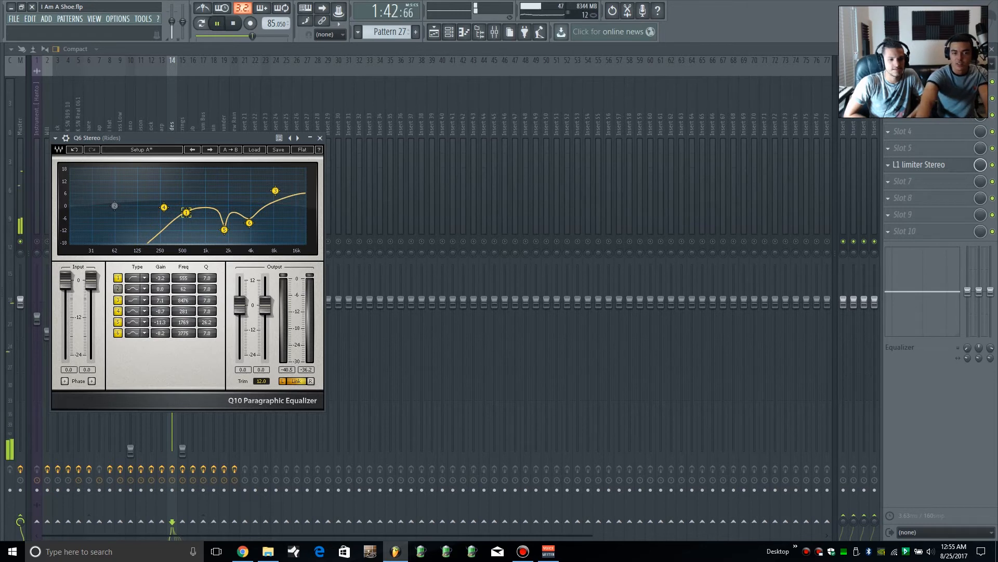
{"action": "key", "text": "space"}
Step: Lower band 1 of the Rides' Q6 to about 102 Hz and -3.9 dB, auditioning the soloed track between adjustments
{"action": "left_click_drag", "start_coordinate": [186, 213], "coordinate": [132, 215]}
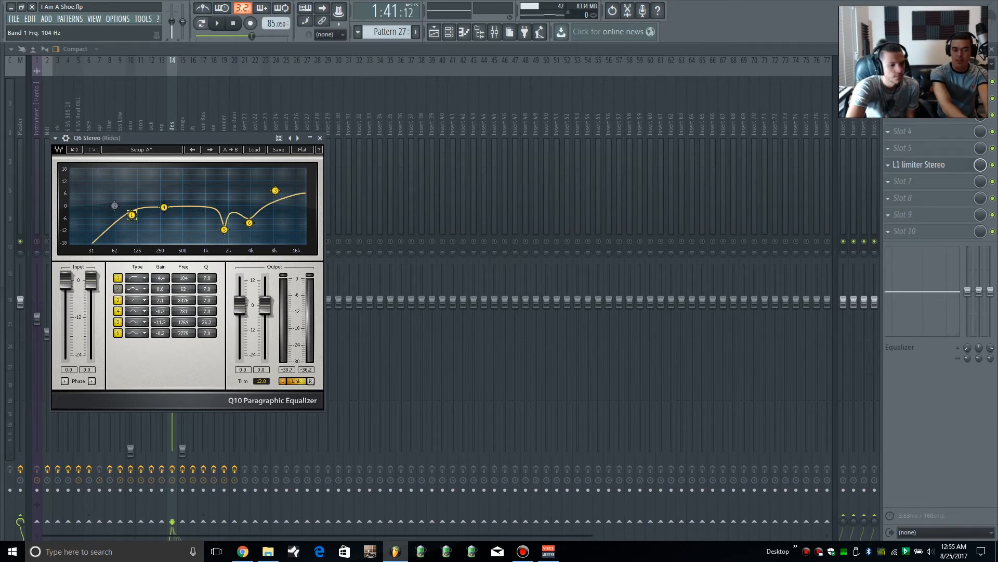
{"action": "key", "text": "space"}
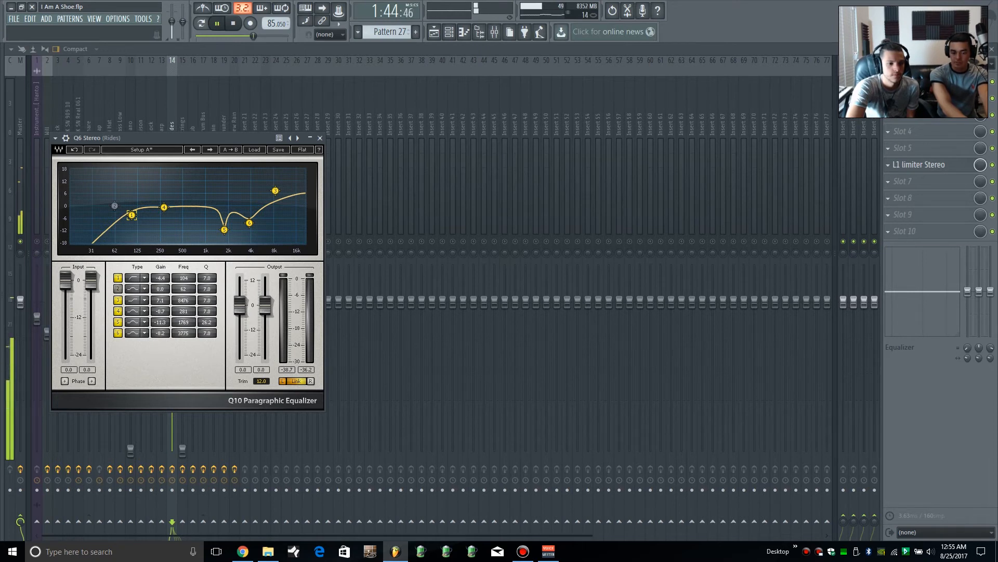
{"action": "key", "text": "space"}
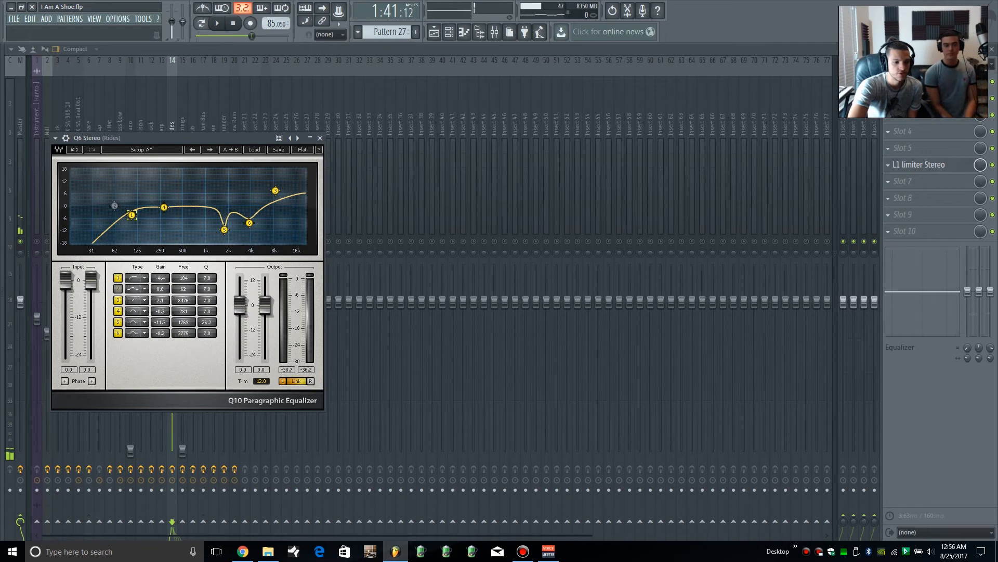
{"action": "left_click_drag", "start_coordinate": [131, 215], "coordinate": [130, 214]}
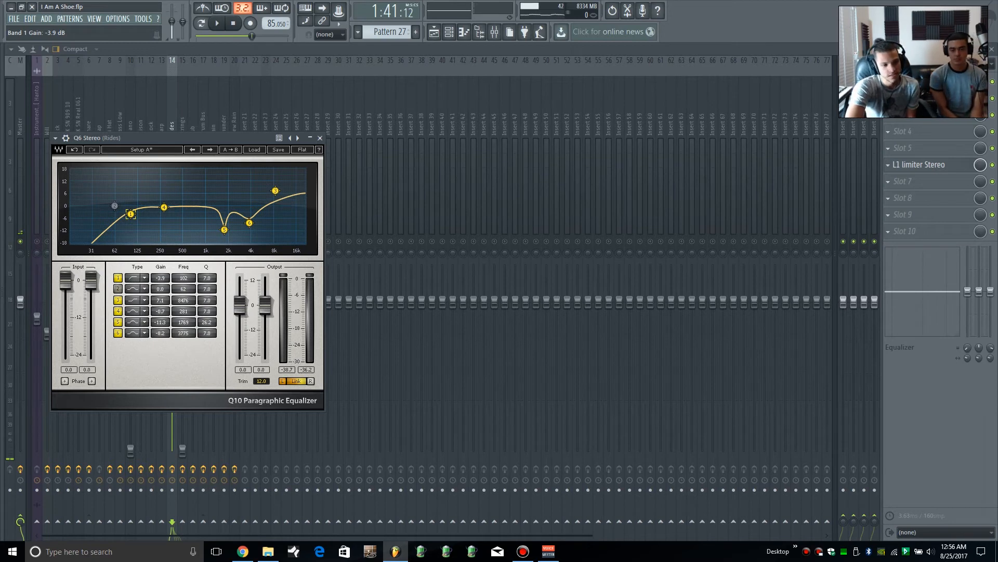
Step: Unsolo the Rides track and play the full mix with its Q6 equalizer open
{"action": "left_click_drag", "start_coordinate": [169, 138], "coordinate": [380, 139]}
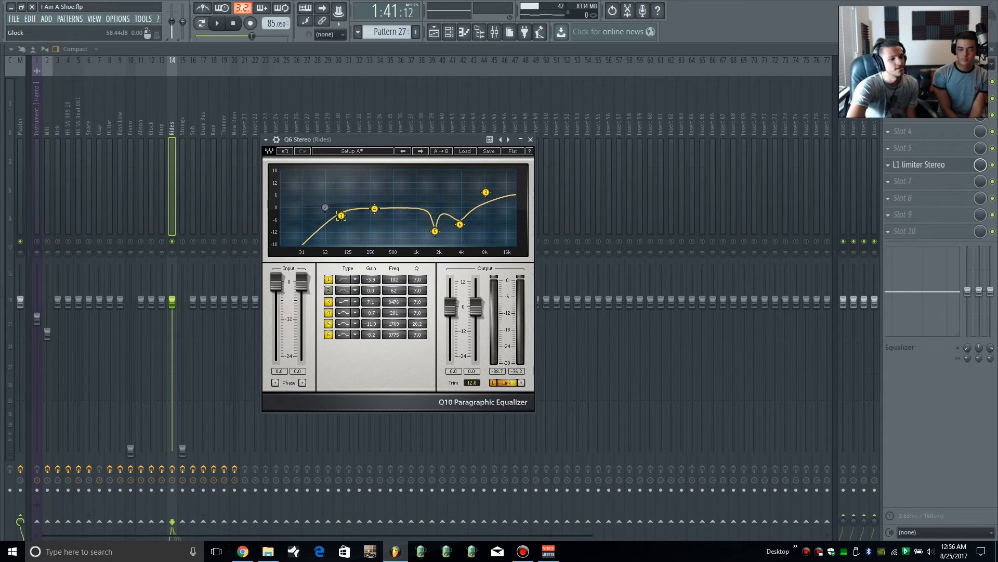
{"action": "right_click", "coordinate": [172, 242]}
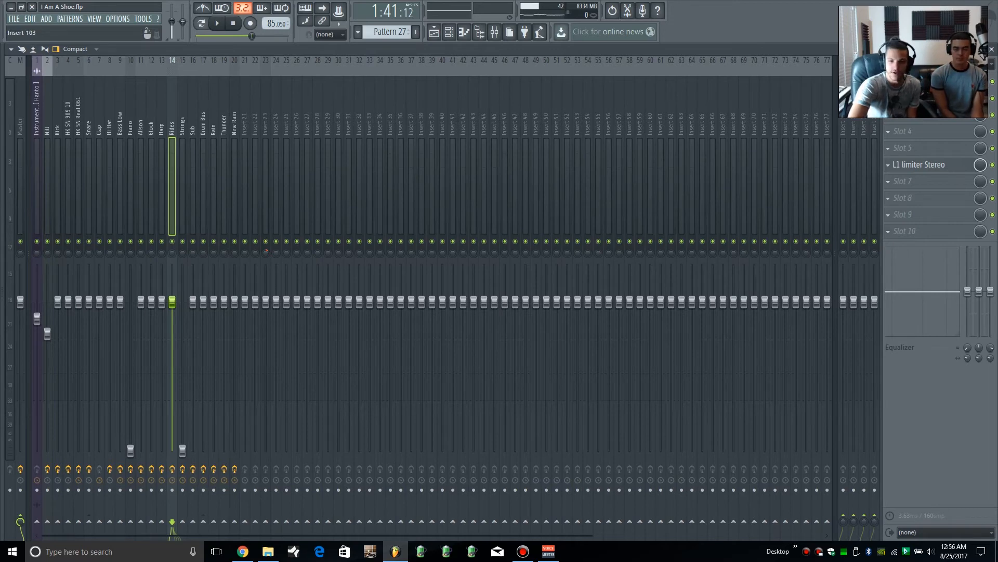
{"action": "left_click", "coordinate": [918, 82]}
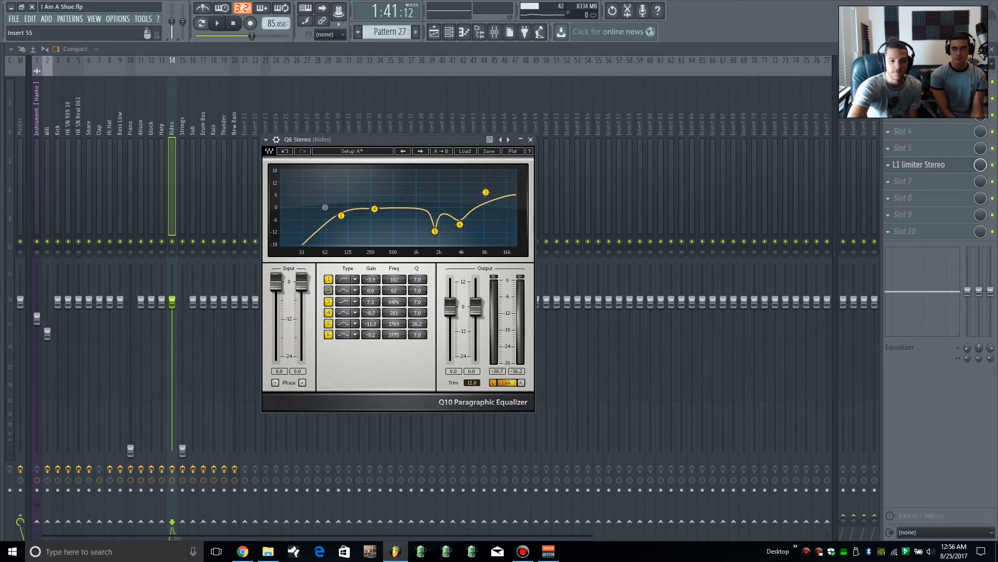
{"action": "key", "text": "space"}
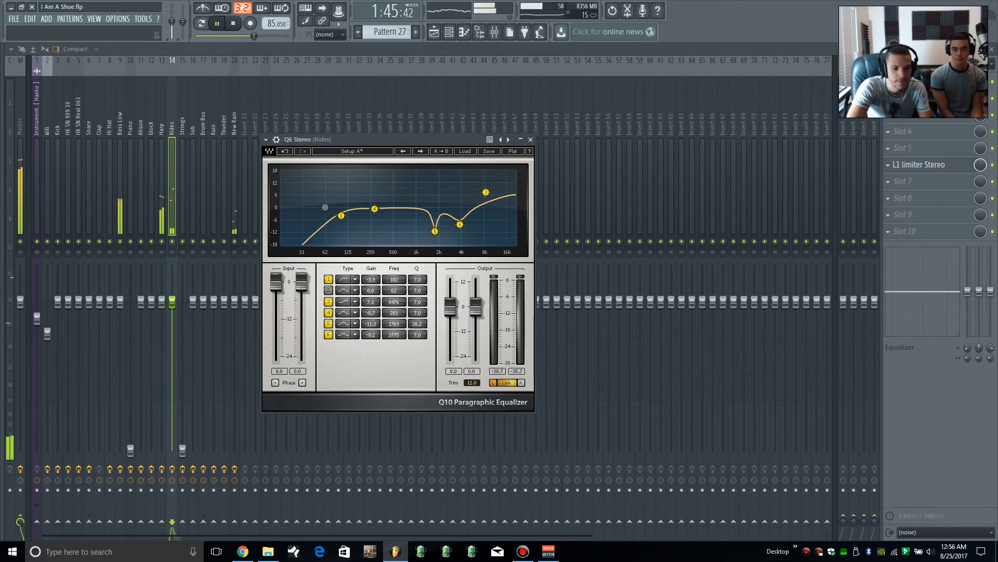
{"action": "key", "text": "space"}
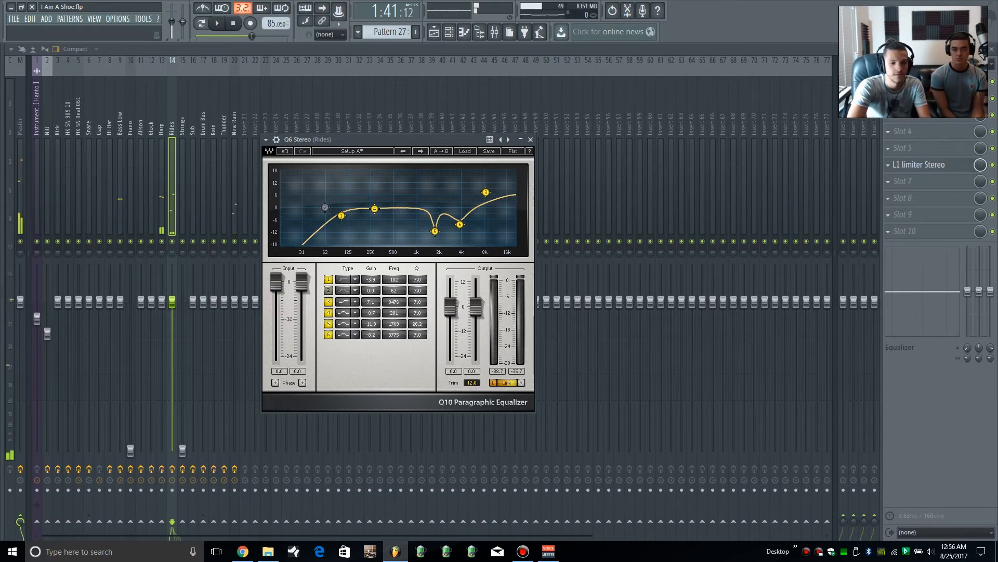
Step: Try moving band 1 of the Rides' Q6 low cut to about 888 Hz and listen within the full mix
{"action": "left_click", "coordinate": [394, 280]}
{"action": "key", "text": "Return"}
{"action": "left_click_drag", "start_coordinate": [341, 215], "coordinate": [413, 215]}
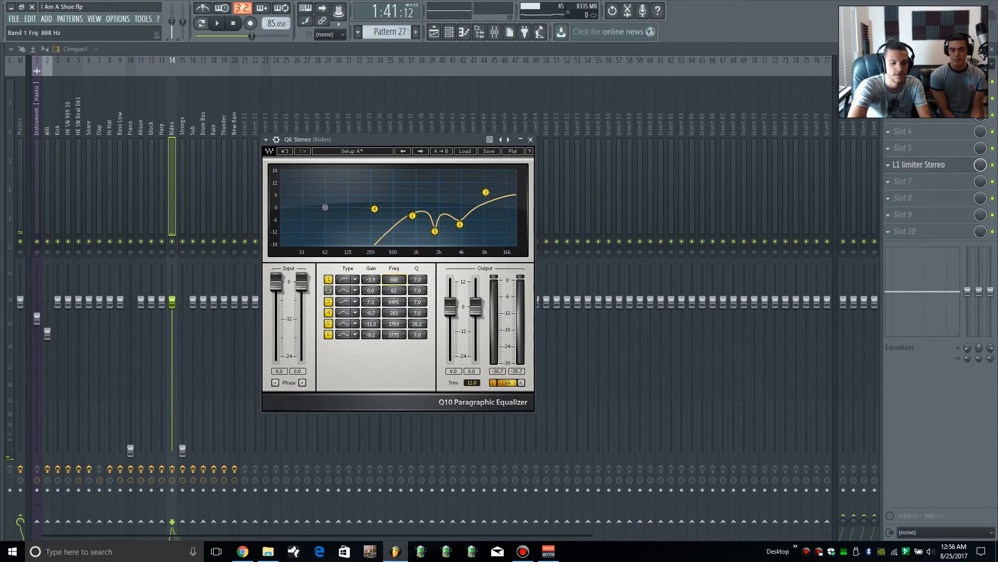
{"action": "key", "text": "space"}
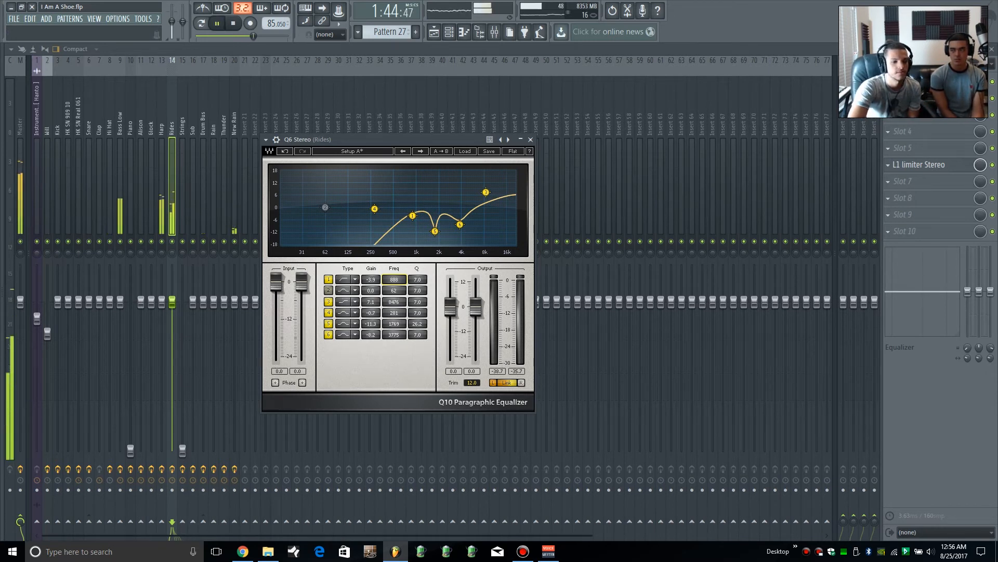
{"action": "key", "text": "space"}
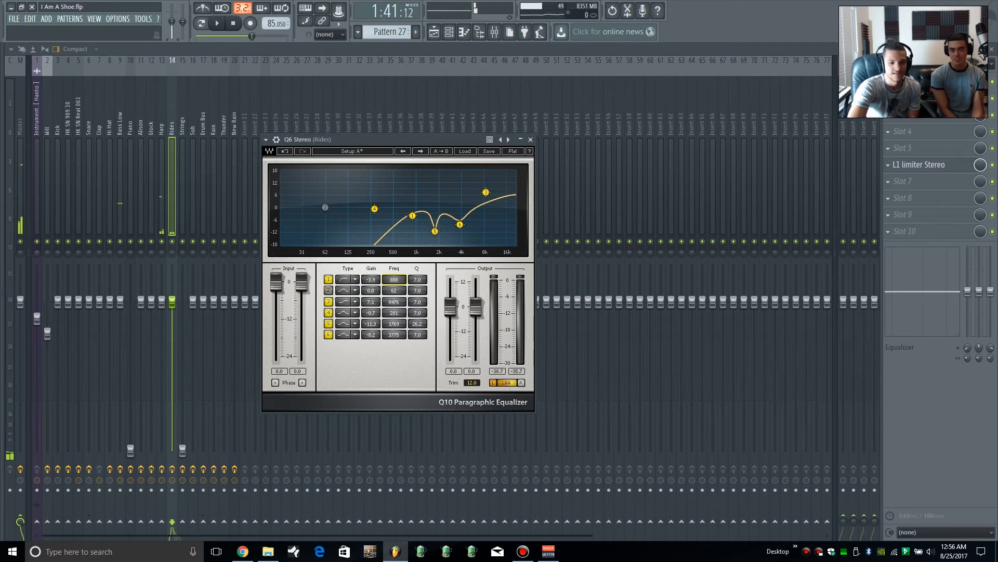
Step: Set band 1 of the Rides' Q6 to 102 Hz, audition it in the full mix and close the equalizer
{"action": "type", "text": "102"}
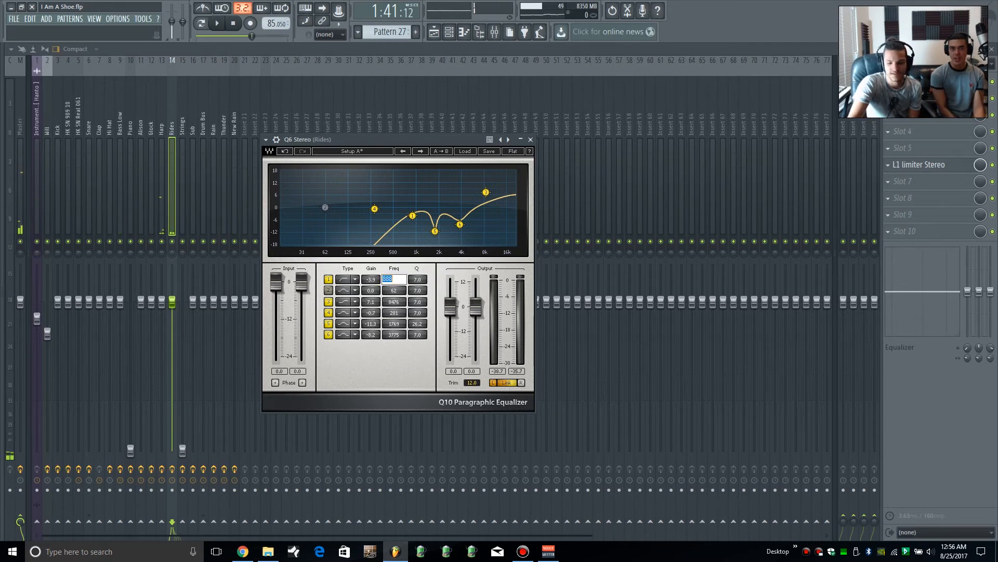
{"action": "key", "text": "Return"}
{"action": "key", "text": "space"}
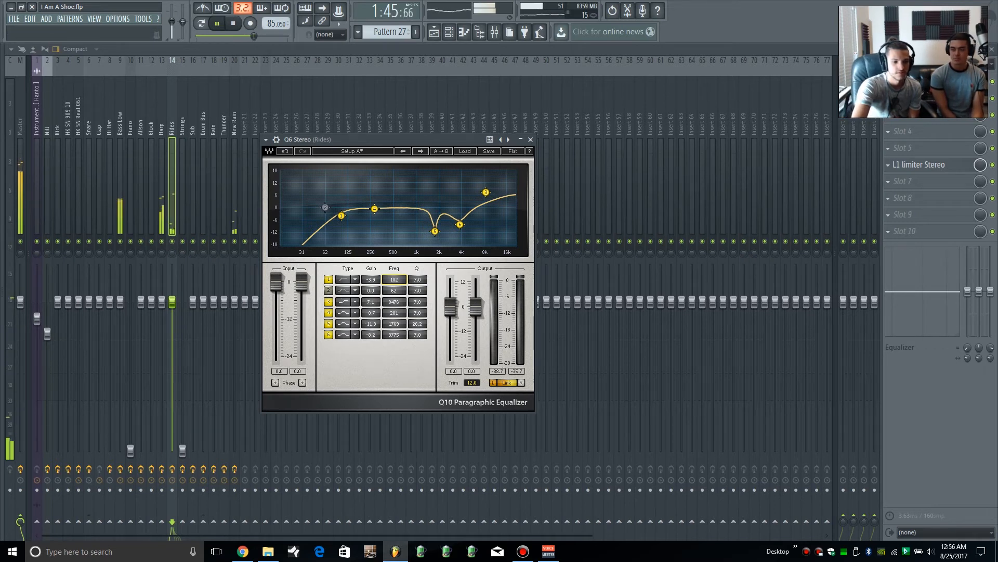
{"action": "key", "text": "space"}
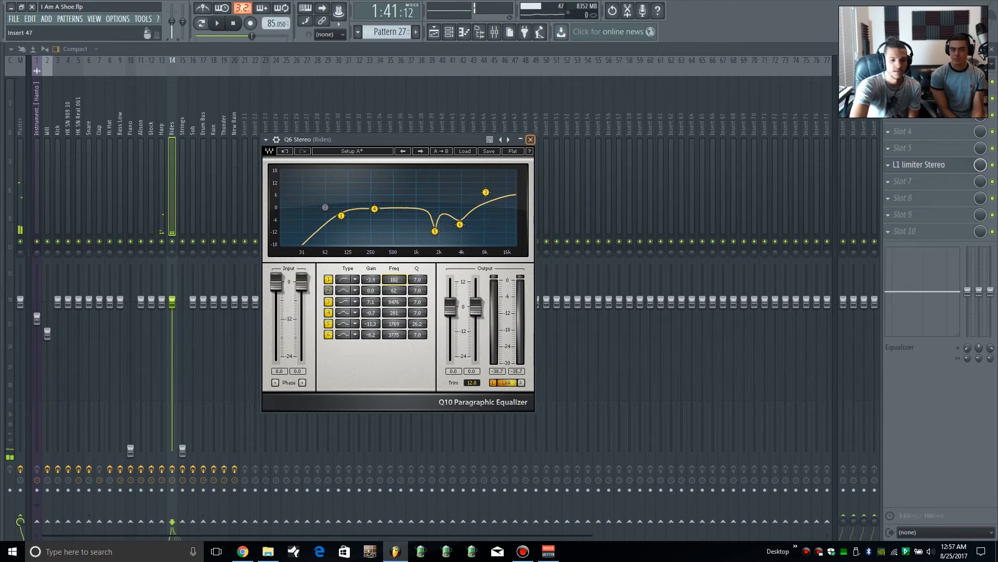
{"action": "left_click", "coordinate": [530, 139]}
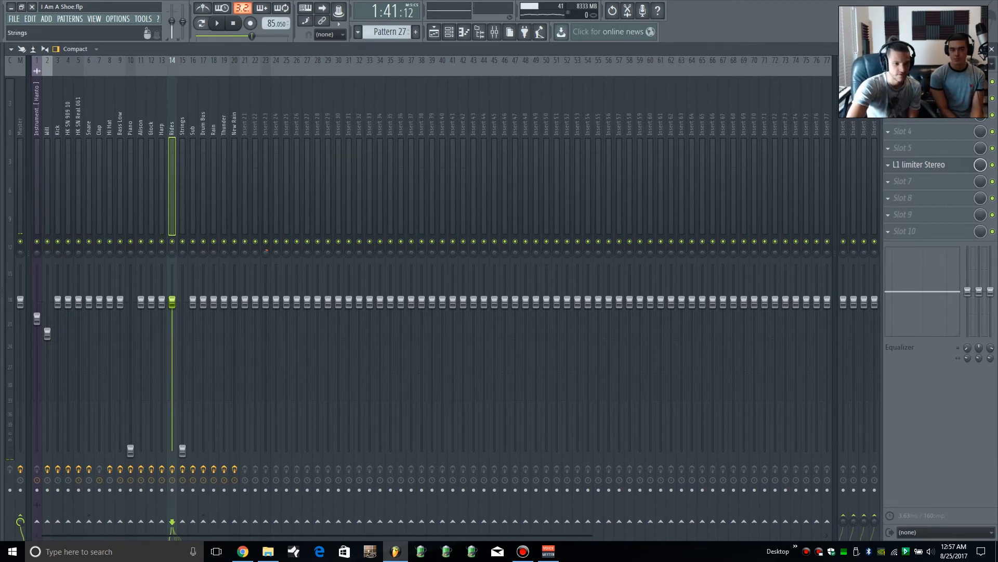
Step: Step past Strings to the Sub track, then open and close the Sub's L1 limiter to show its settings
{"action": "left_click", "coordinate": [183, 186]}
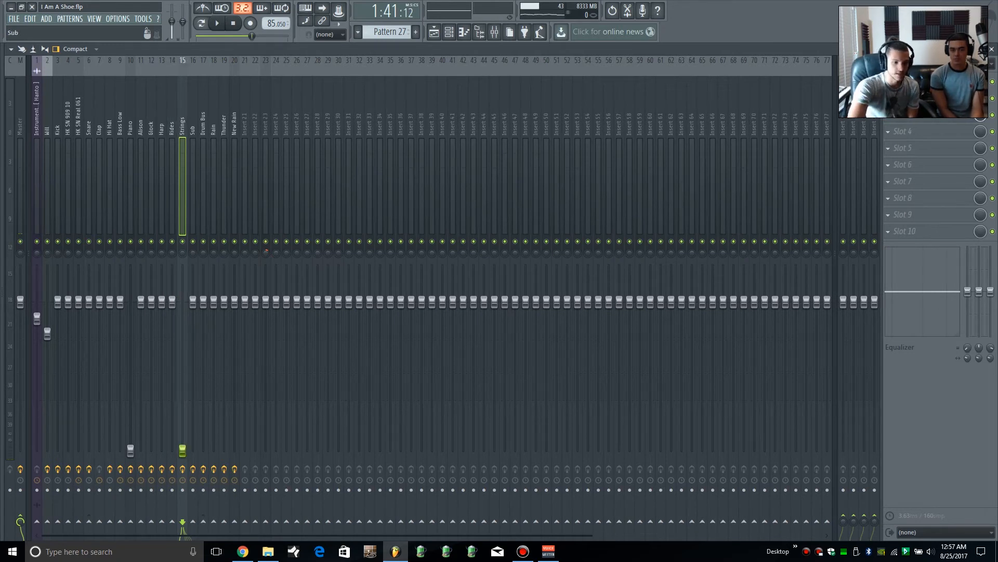
{"action": "left_click", "coordinate": [193, 187]}
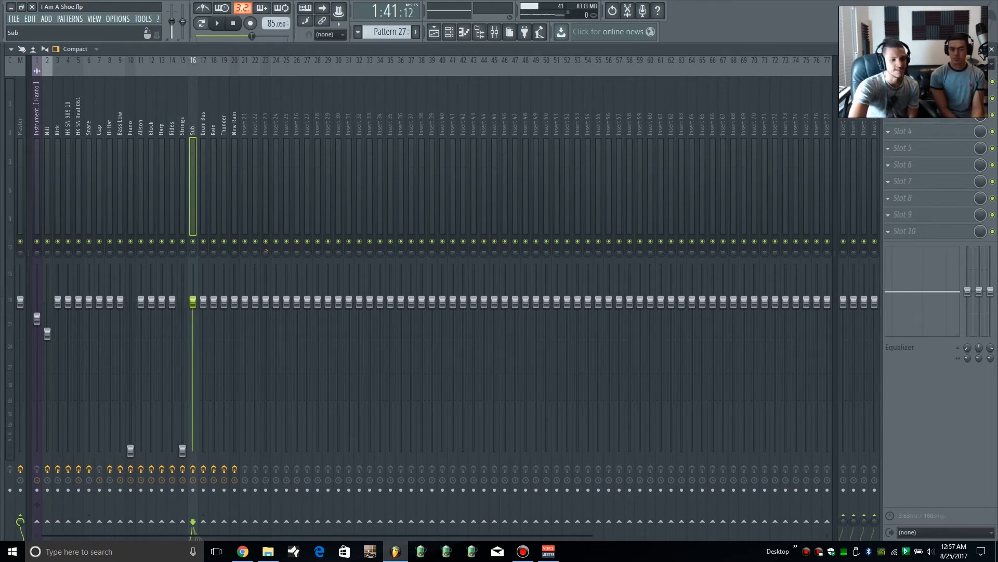
{"action": "left_click", "coordinate": [915, 82]}
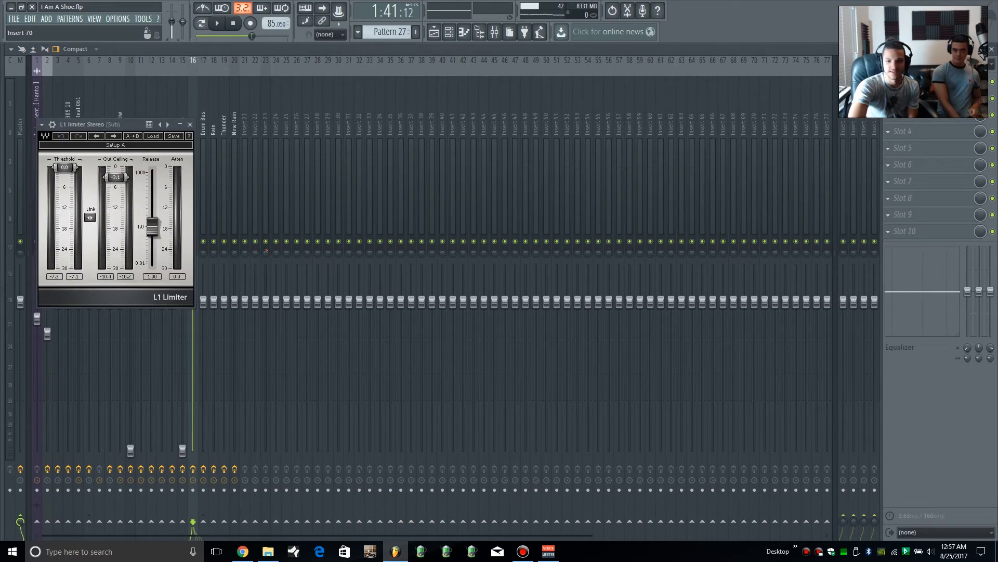
{"action": "left_click", "coordinate": [915, 82]}
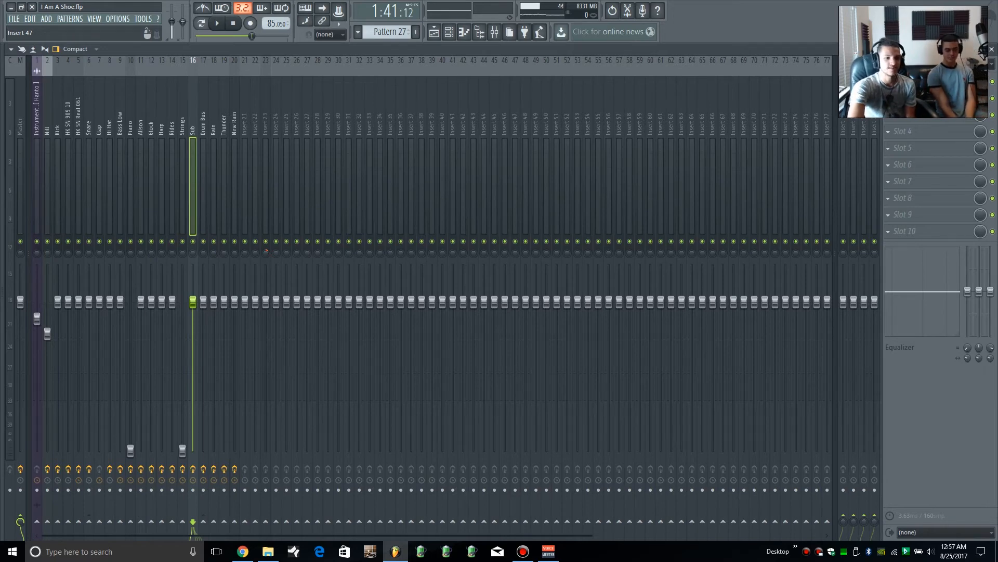
Step: Open the playlist, set the playhead just before bar 23 and play the arrangement to about bar 27
{"action": "left_click", "coordinate": [434, 32]}
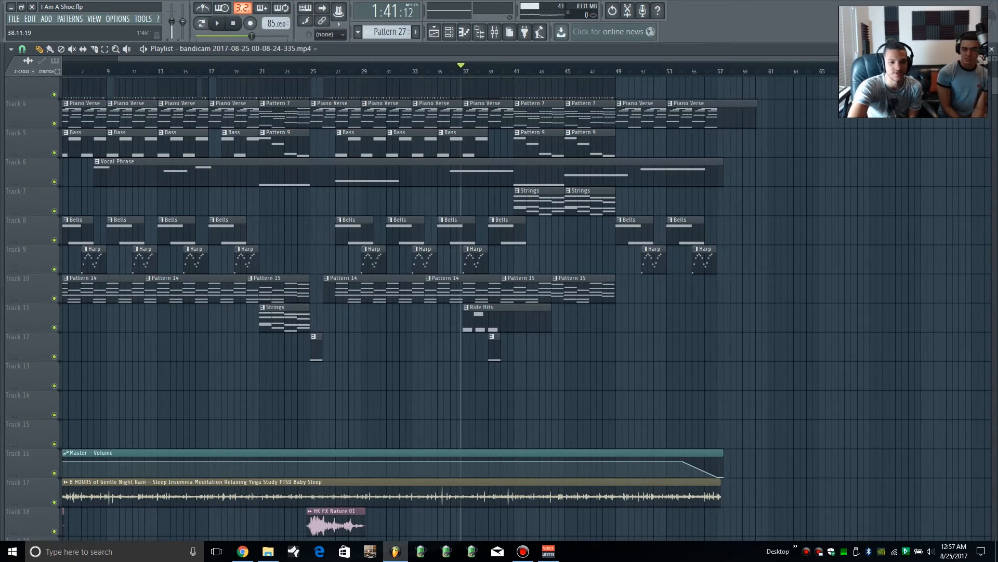
{"action": "left_click", "coordinate": [306, 67]}
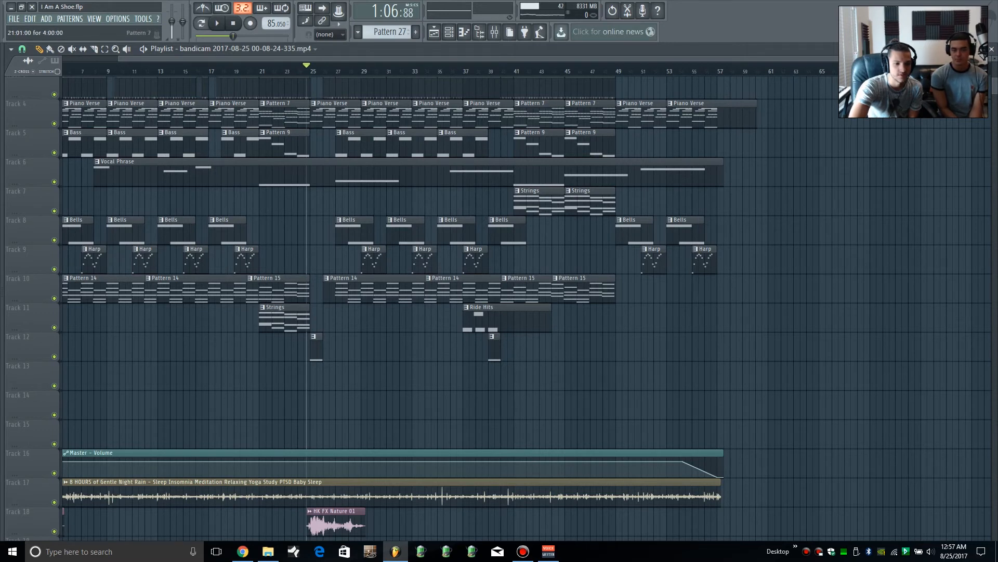
{"action": "left_click_drag", "start_coordinate": [308, 68], "coordinate": [508, 68]}
{"action": "left_click", "coordinate": [299, 67]}
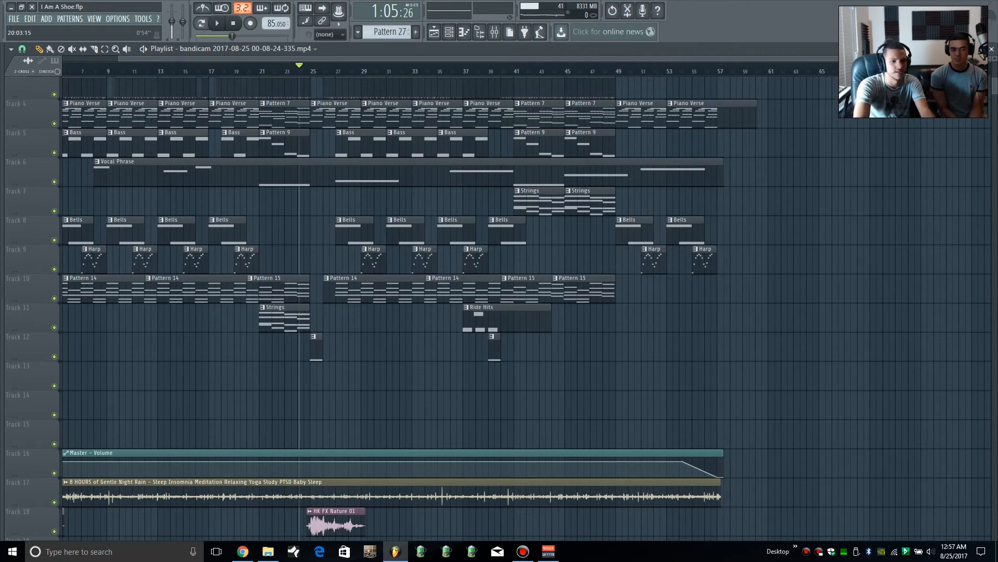
{"action": "left_click", "coordinate": [284, 68]}
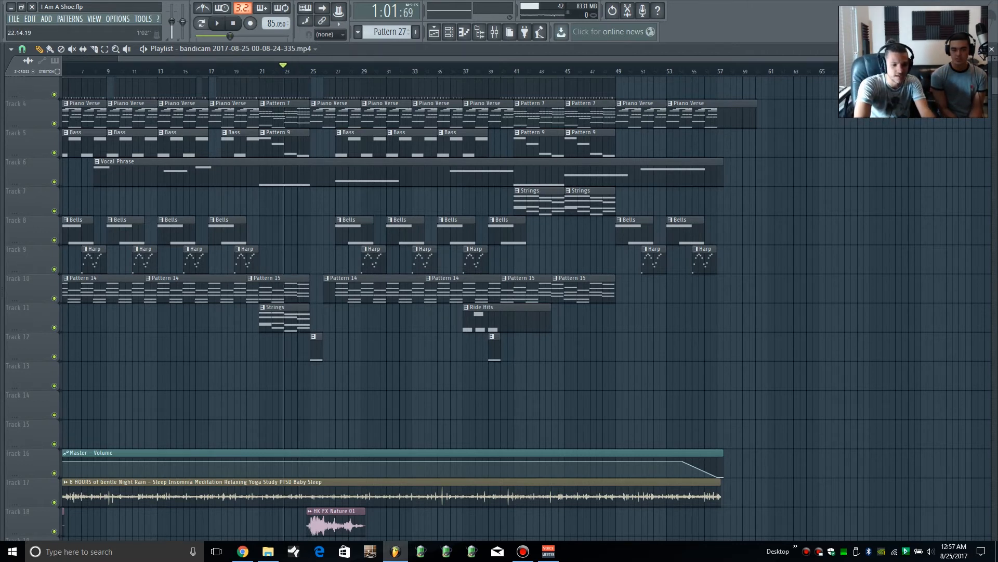
{"action": "key", "text": "space"}
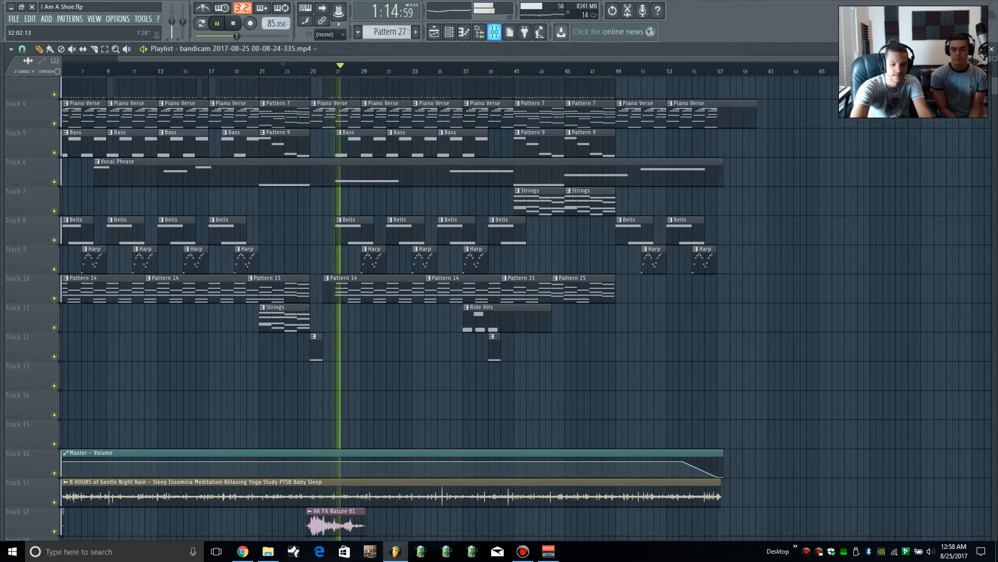
{"action": "key", "text": "space"}
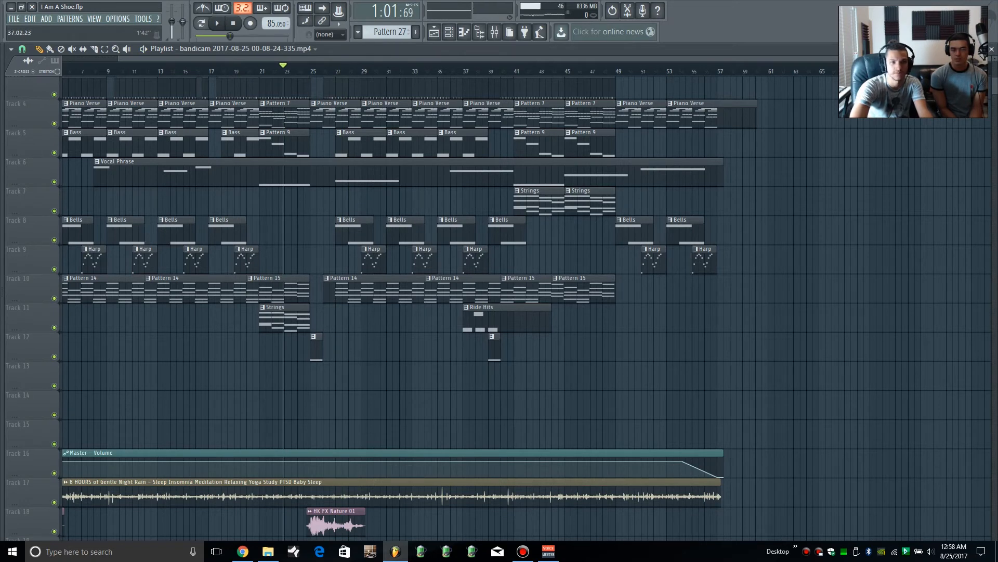
Step: Return the playhead to just before bar 37, where the ride hits begin, and play to about bar 41
{"action": "left_click_drag", "start_coordinate": [465, 71], "coordinate": [461, 71]}
{"action": "key", "text": "F9"}
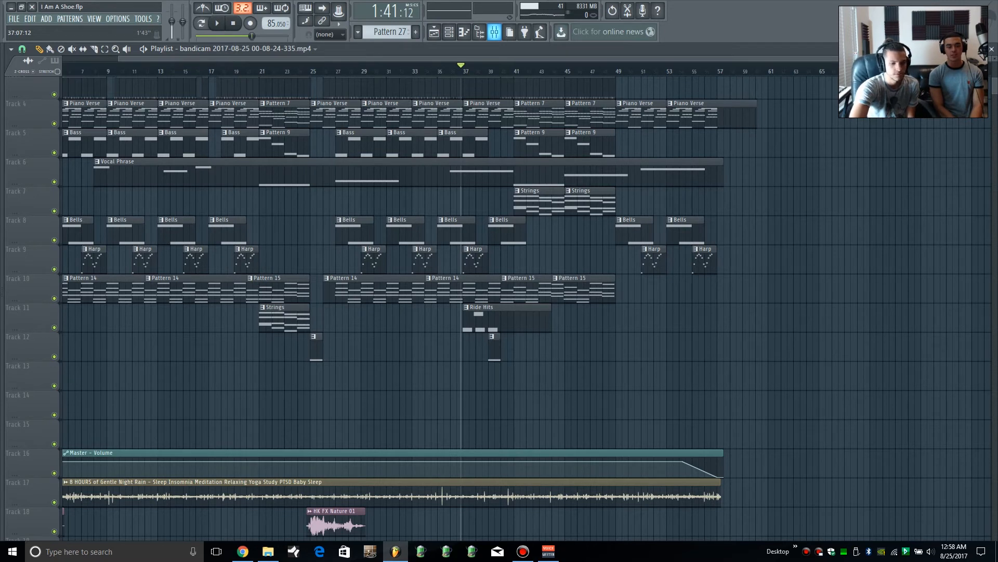
{"action": "key", "text": "space"}
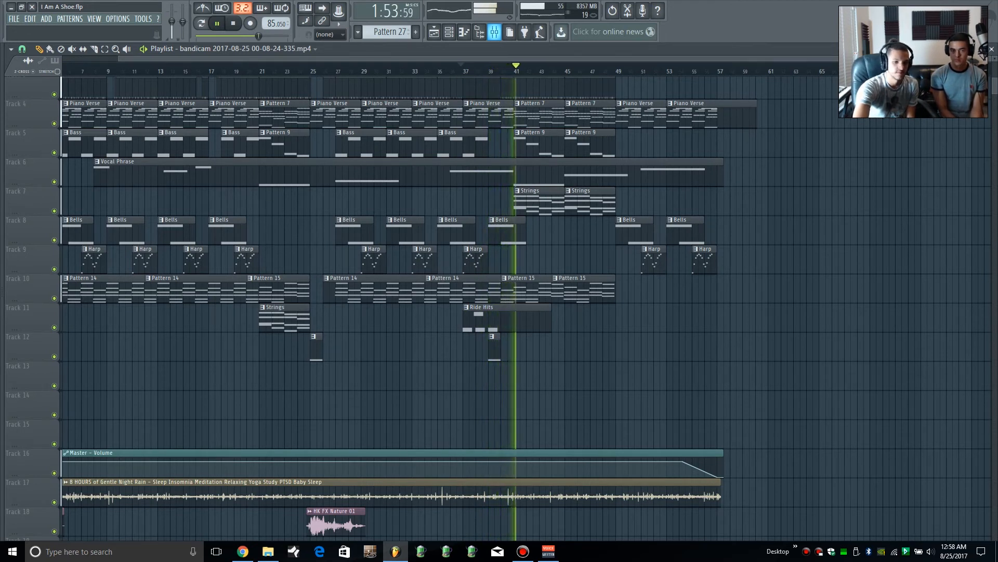
{"action": "key", "text": "space"}
Step: Return to the mixer and review the Sub track's L1 limiter, closing it again
{"action": "key", "text": "F9"}
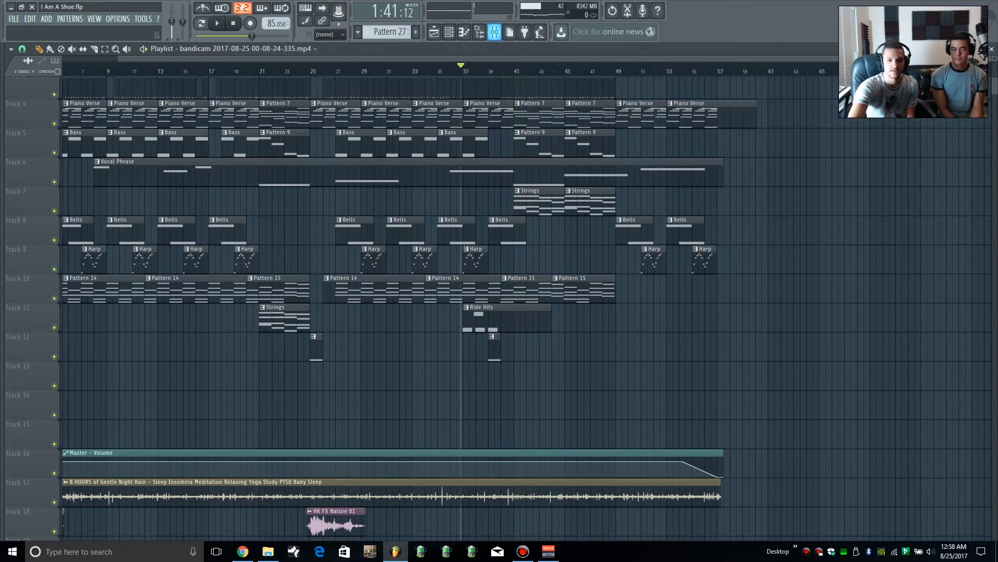
{"action": "key", "text": "F6"}
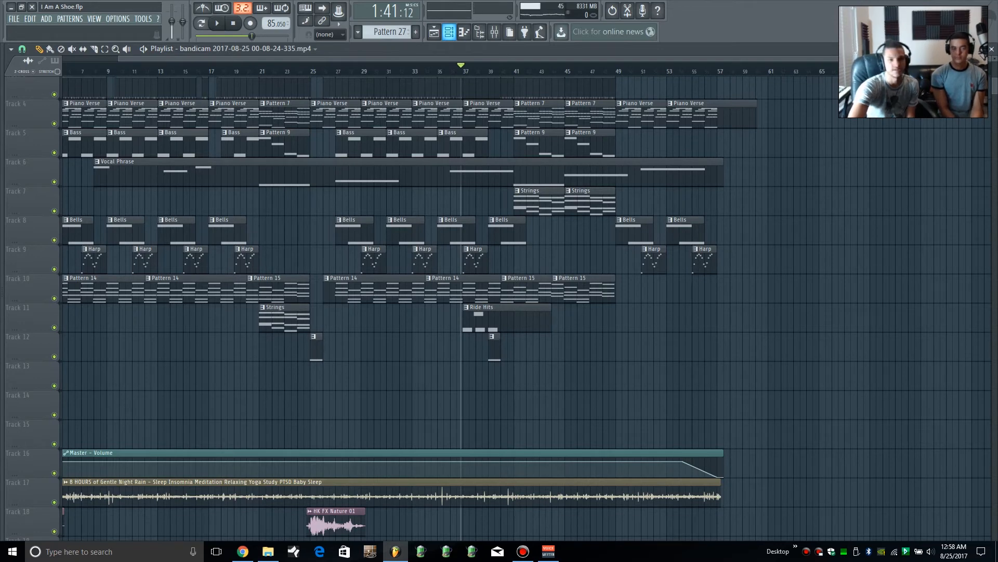
{"action": "key", "text": "F9"}
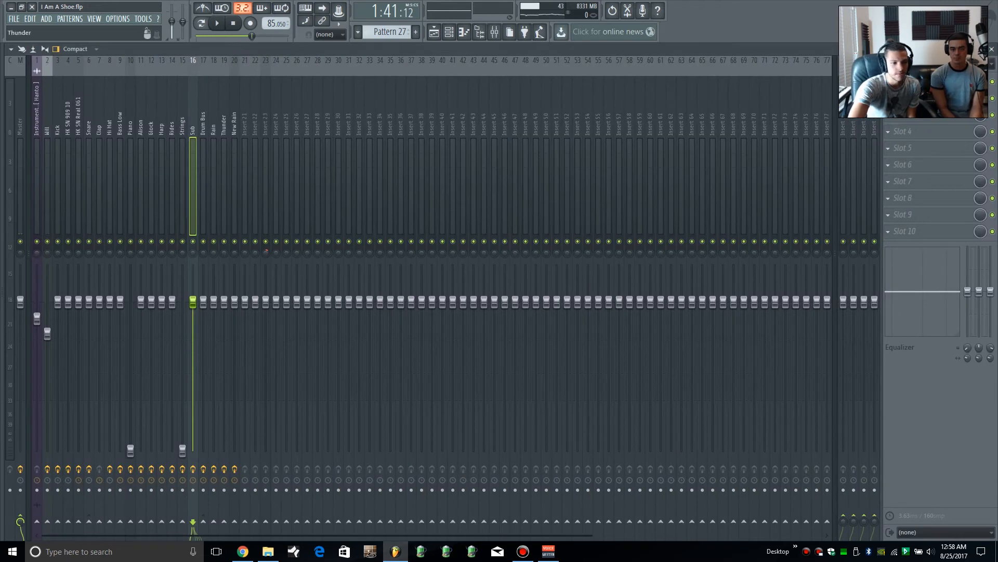
{"action": "left_click", "coordinate": [920, 82]}
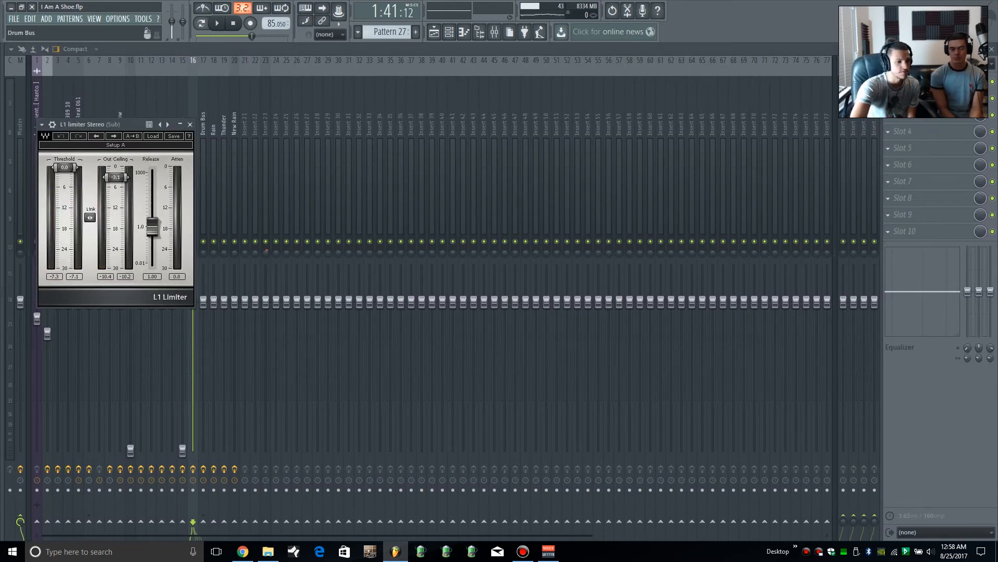
{"action": "left_click", "coordinate": [190, 124]}
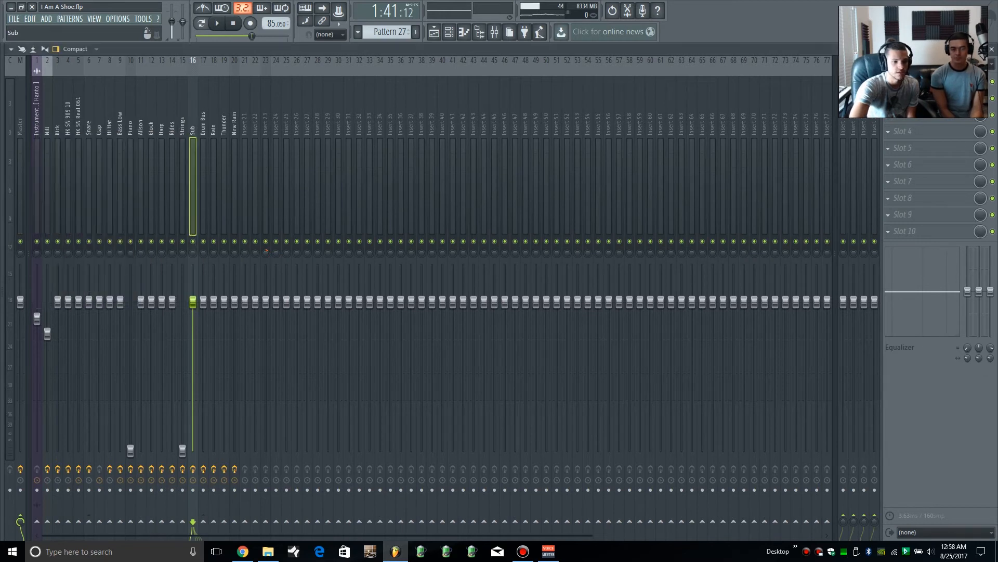
Step: Select the Drum Bus and step through the Hi Hat and snare tracks to examine how they are routed
{"action": "left_click", "coordinate": [204, 188]}
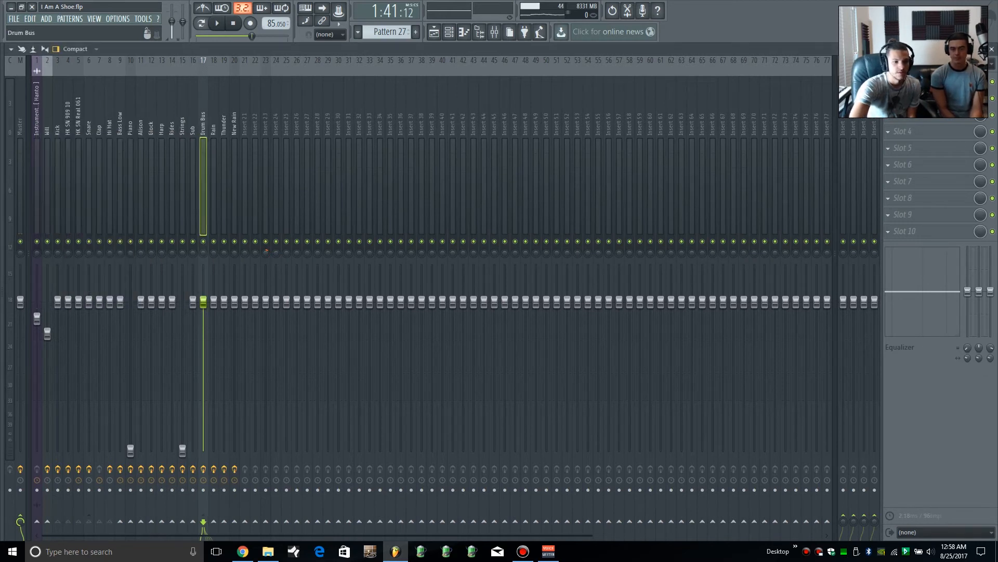
{"action": "left_click", "coordinate": [110, 187]}
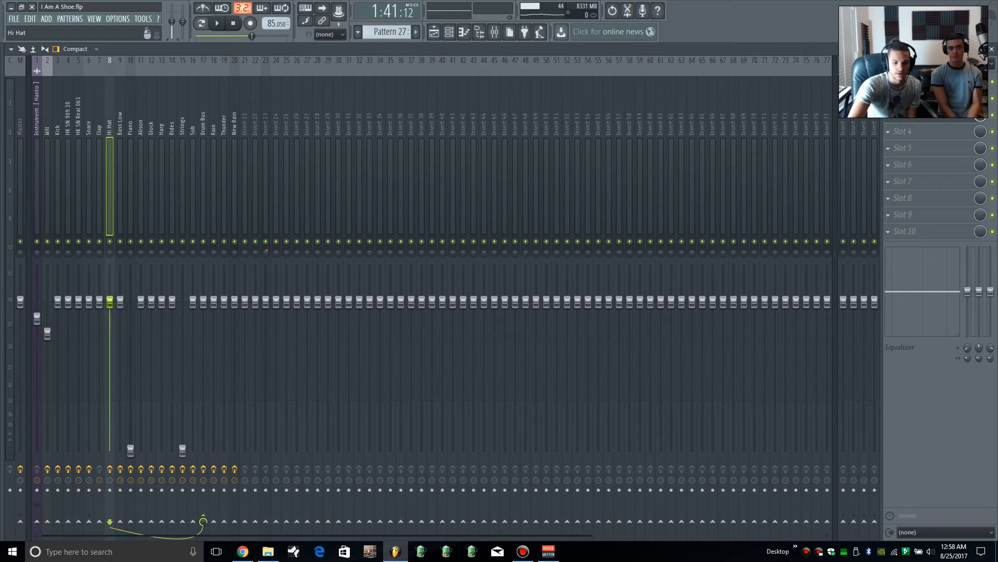
{"action": "key", "text": "Left"}
{"action": "key", "text": "Left"}
{"action": "key", "text": "Left"}
{"action": "key", "text": "Left"}
{"action": "key", "text": "Left"}
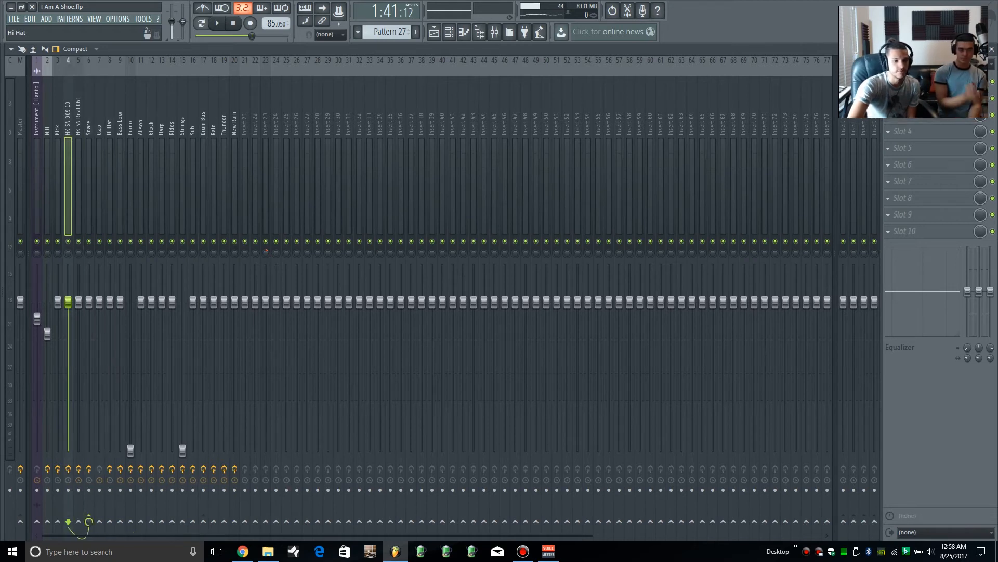
{"action": "key", "text": "Right"}
{"action": "key", "text": "Right"}
{"action": "key", "text": "Right"}
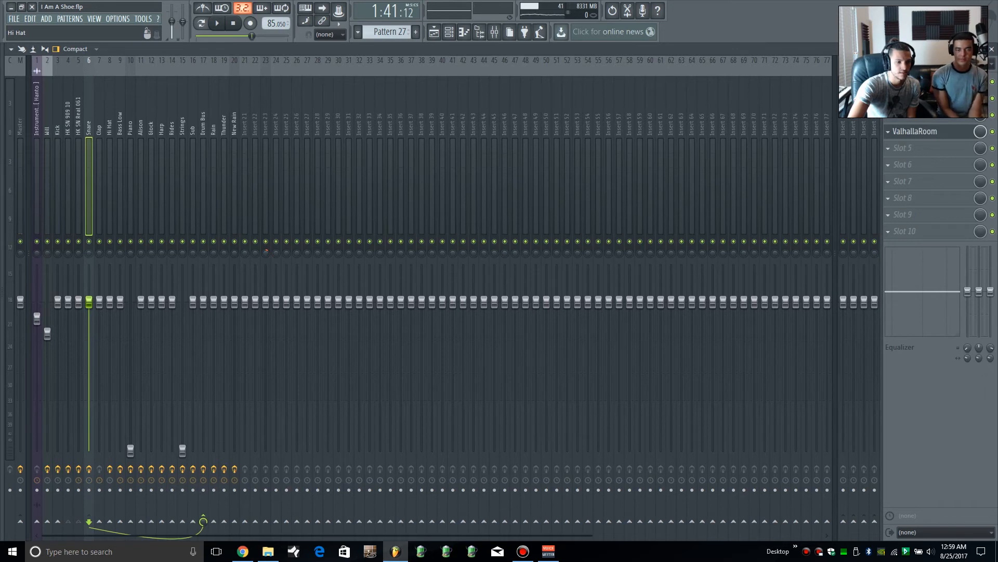
Step: Step through the remaining instrument tracks from Clap to Sub to examine their routing, finishing on the Drum Bus
{"action": "key", "text": "Right"}
{"action": "key", "text": "Right"}
{"action": "key", "text": "Right"}
{"action": "key", "text": "Left"}
{"action": "key", "text": "Right"}
{"action": "key", "text": "Right"}
{"action": "key", "text": "Right"}
{"action": "key", "text": "Right"}
{"action": "key", "text": "Right"}
{"action": "key", "text": "Right"}
{"action": "key", "text": "Right"}
{"action": "key", "text": "Right"}
{"action": "key", "text": "Left"}
{"action": "key", "text": "Left"}
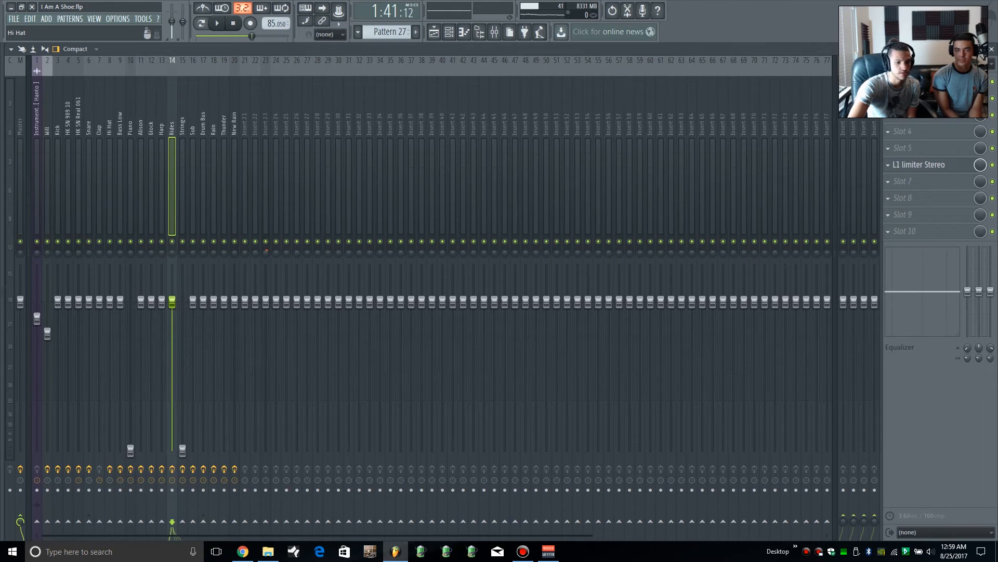
{"action": "key", "text": "Left"}
{"action": "key", "text": "Right"}
{"action": "key", "text": "Right"}
{"action": "key", "text": "Right"}
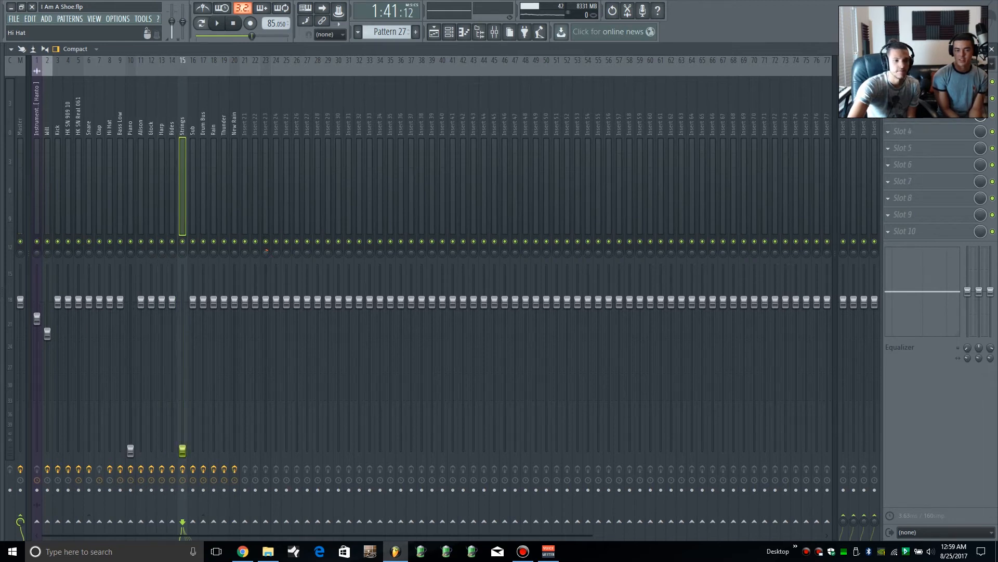
{"action": "key", "text": "Right"}
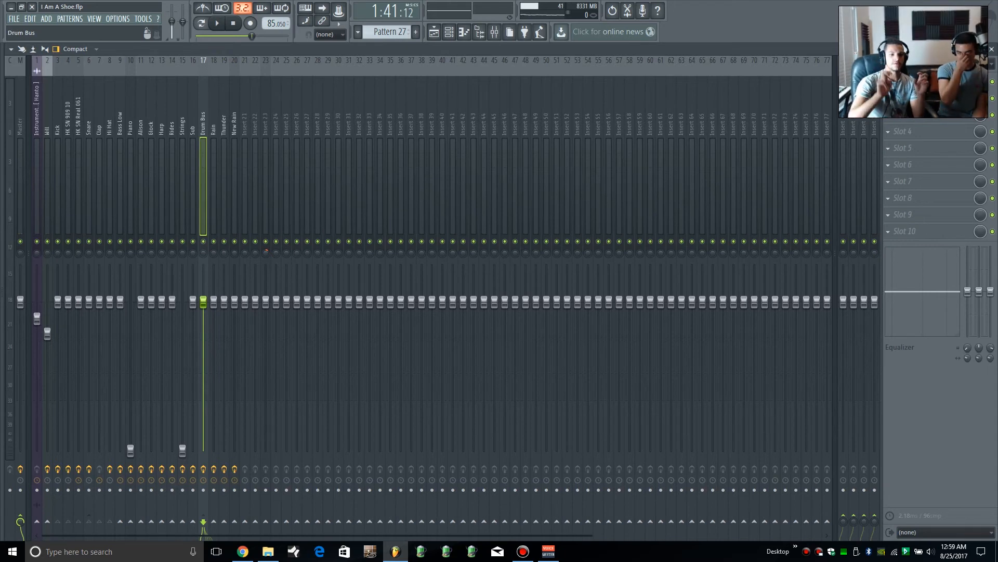
Step: Play the mix briefly, move the song position back to 0:43 and audition the drum section from there
{"action": "key", "text": "space"}
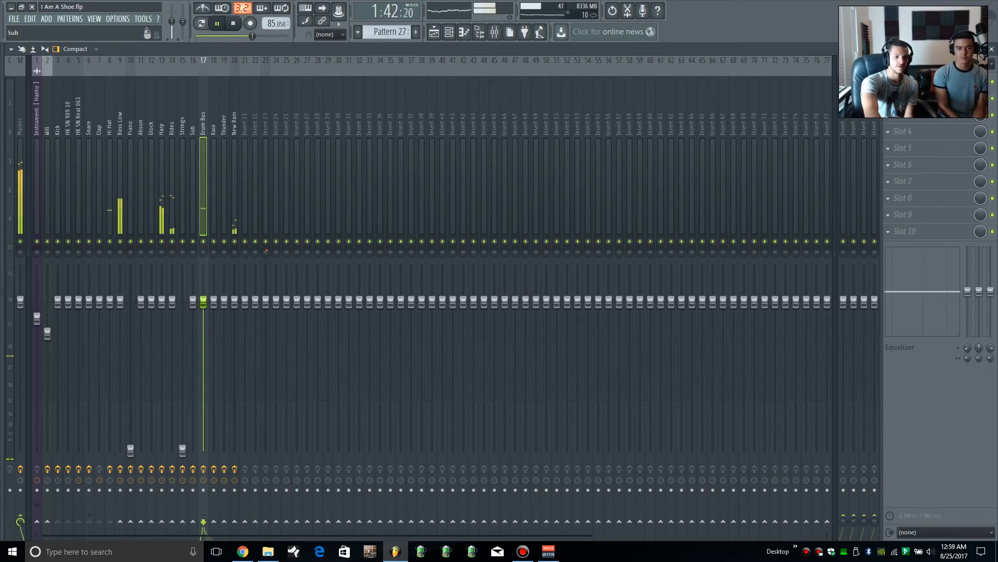
{"action": "key", "text": "space"}
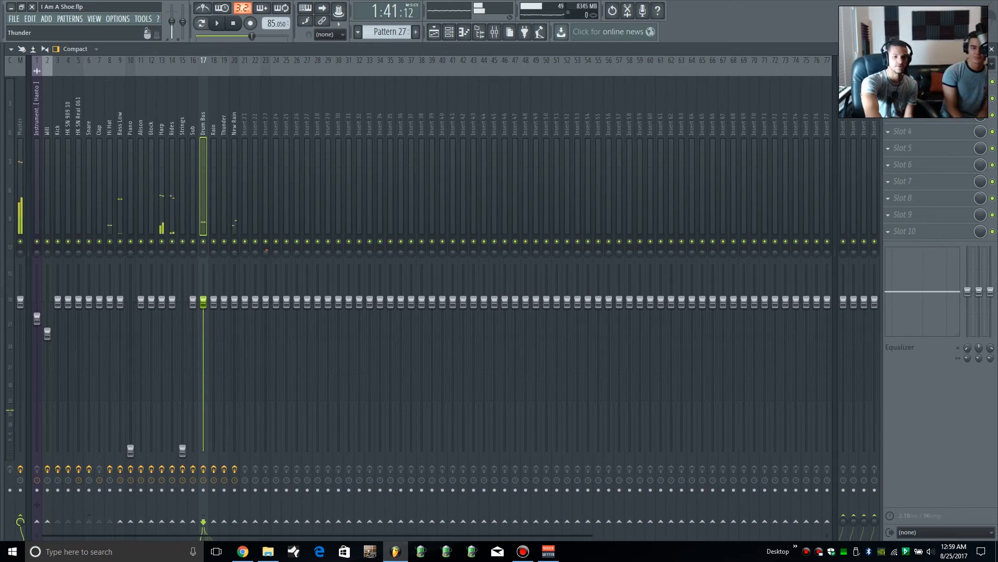
{"action": "left_click_drag", "start_coordinate": [252, 35], "coordinate": [220, 36]}
{"action": "key", "text": "space"}
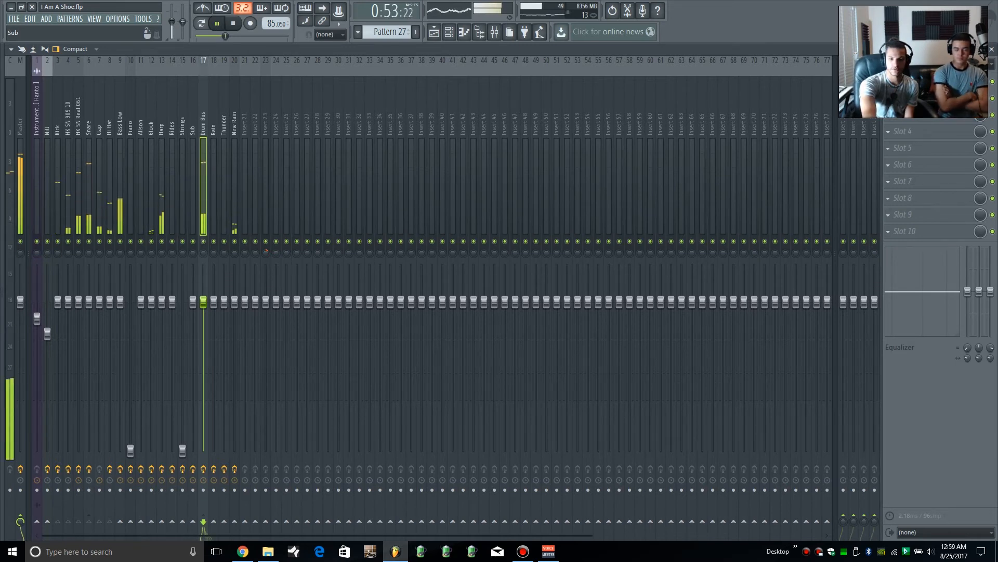
{"action": "key", "text": "space"}
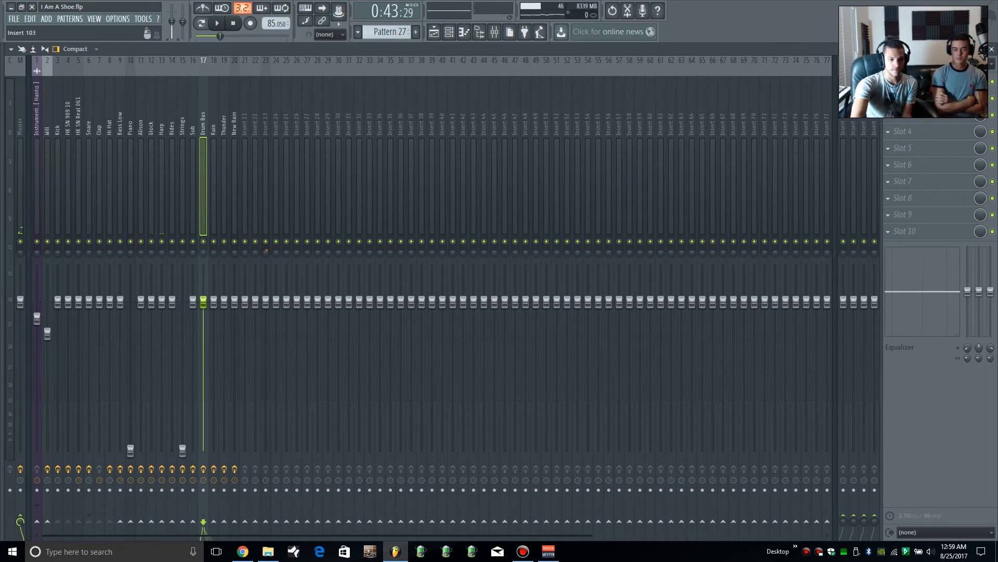
Step: Check the Drum Bus's L1 limiter, then compare the mix with the bus's first effect bypassed and enabled again
{"action": "left_click", "coordinate": [918, 82]}
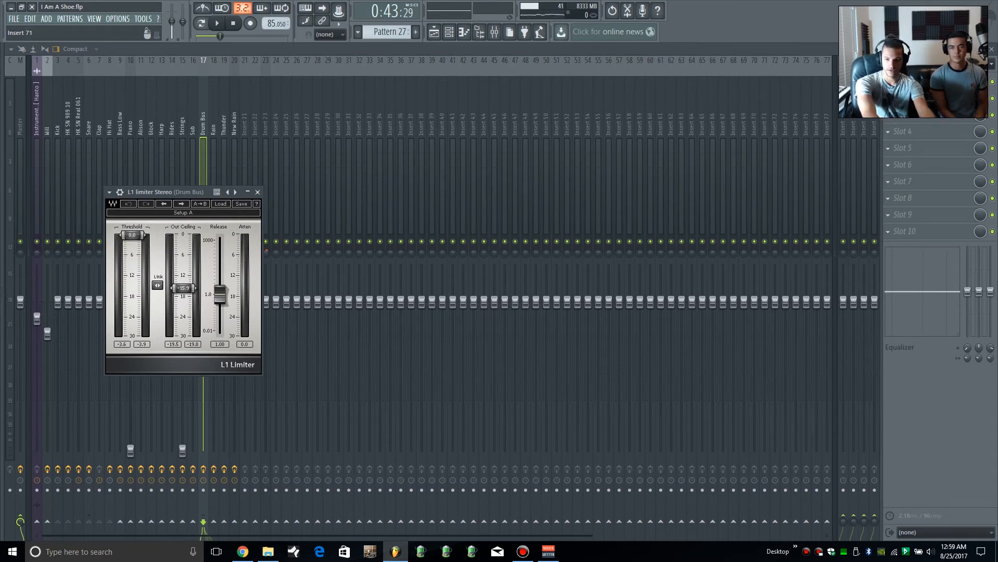
{"action": "left_click", "coordinate": [993, 82]}
{"action": "key", "text": "space"}
{"action": "key", "text": "space"}
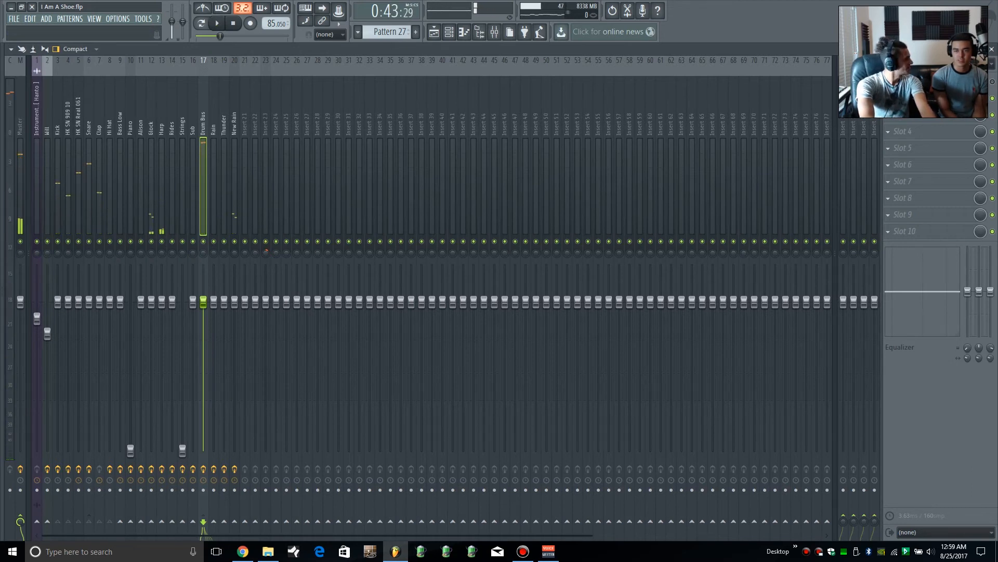
{"action": "left_click", "coordinate": [992, 82]}
{"action": "key", "text": "space"}
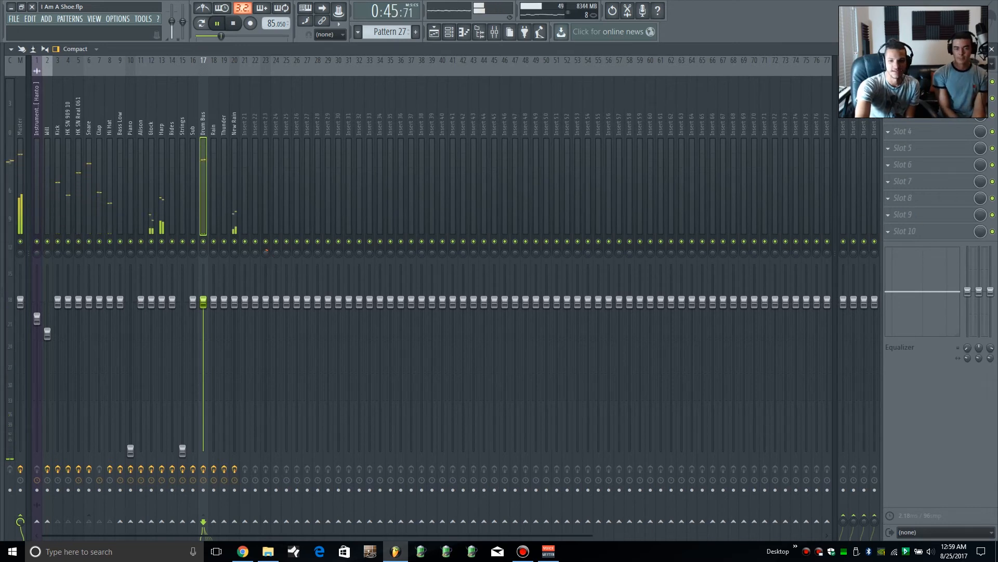
{"action": "key", "text": "space"}
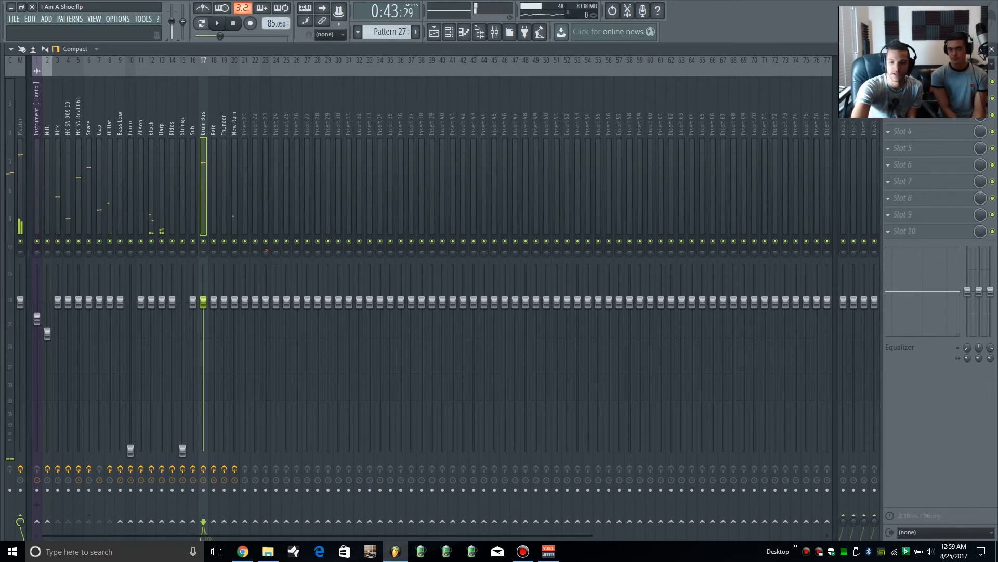
Step: Review the Kramer PIE compressor and L1 limiter settings on the Drum Bus, closing both plugins
{"action": "left_click", "coordinate": [925, 82]}
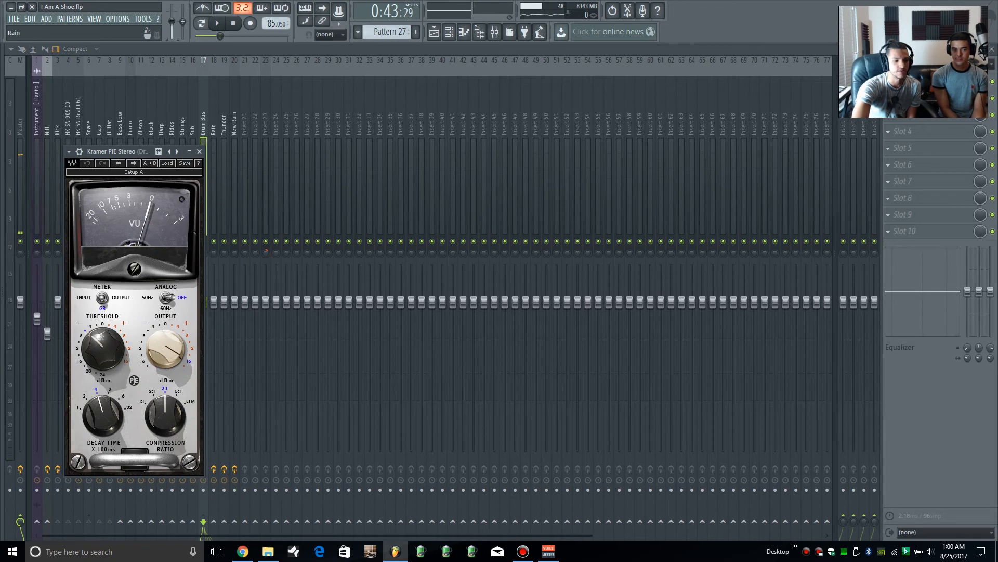
{"action": "left_click_drag", "start_coordinate": [130, 151], "coordinate": [303, 110]}
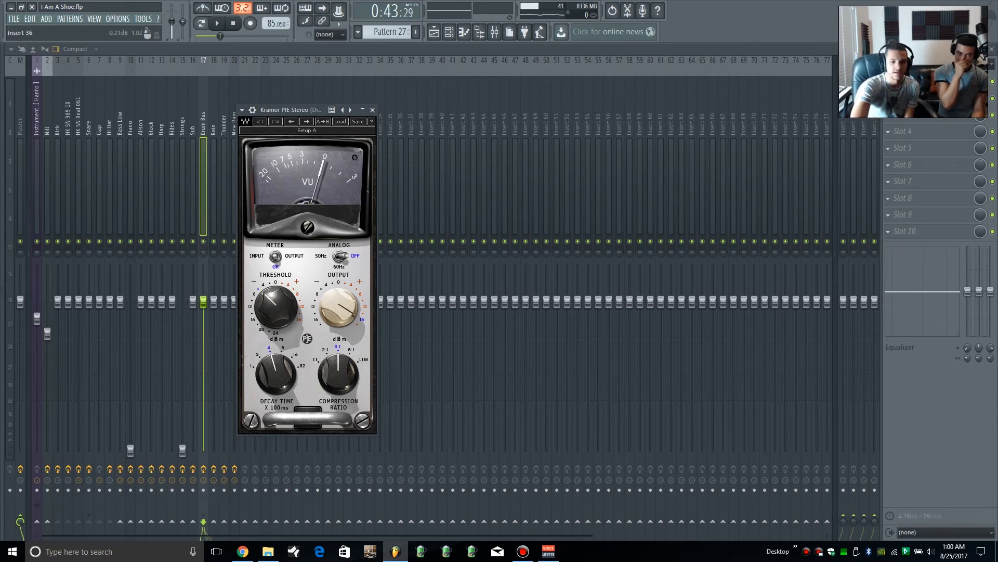
{"action": "left_click", "coordinate": [372, 110]}
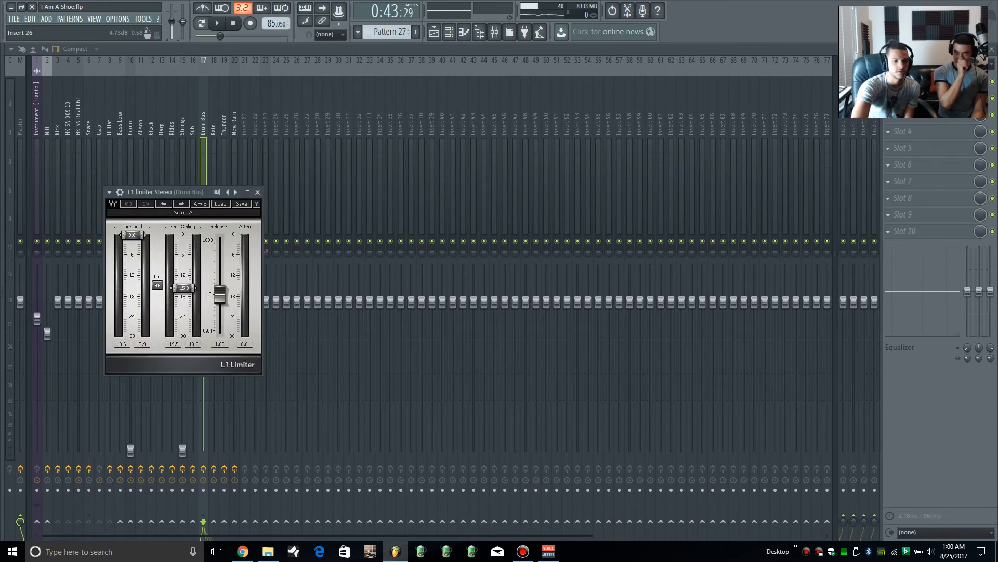
{"action": "left_click", "coordinate": [257, 192]}
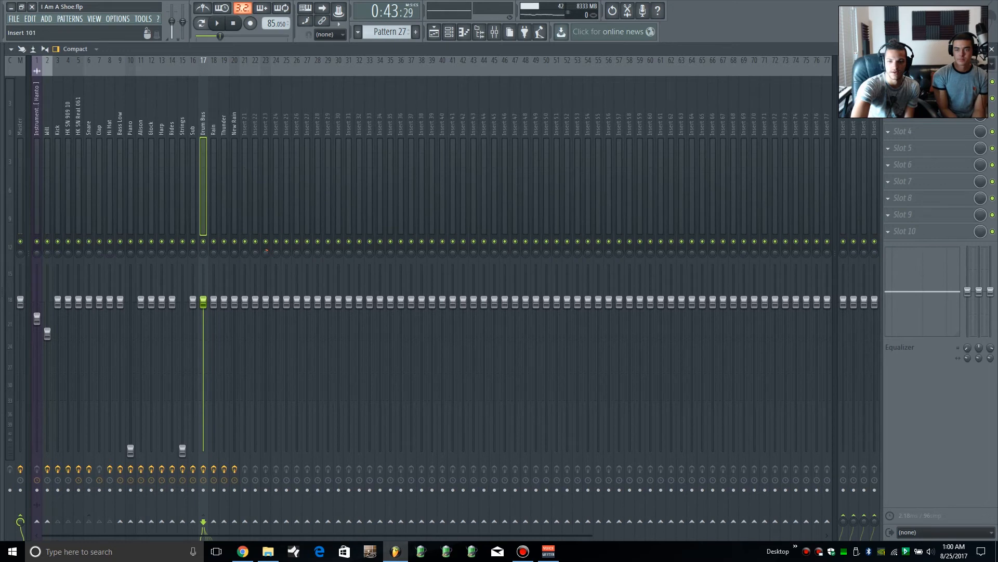
Step: Play the full mix from 0:43 to past 1:05, replay it from about 0:43 and stop
{"action": "key", "text": "space"}
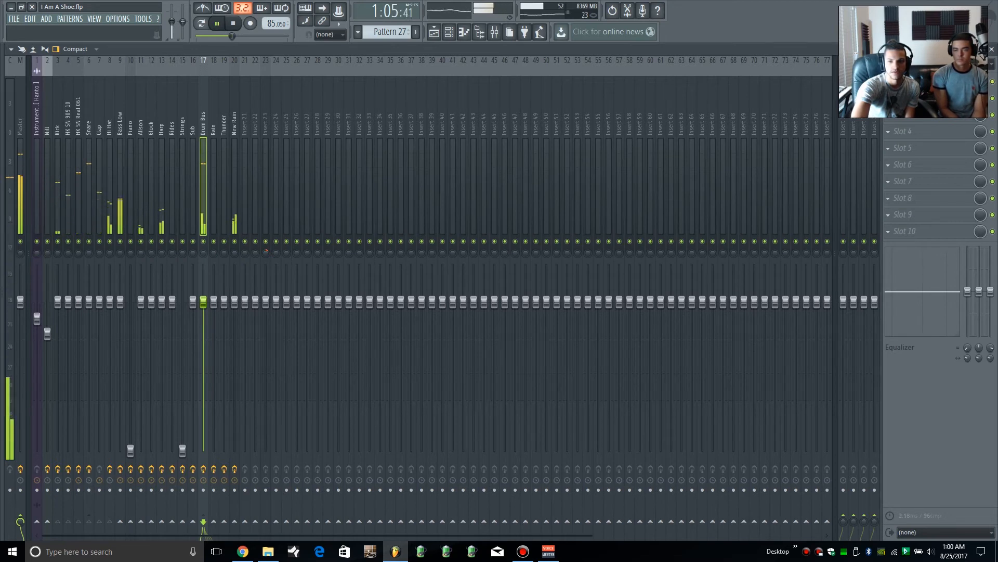
{"action": "left_click", "coordinate": [220, 36]}
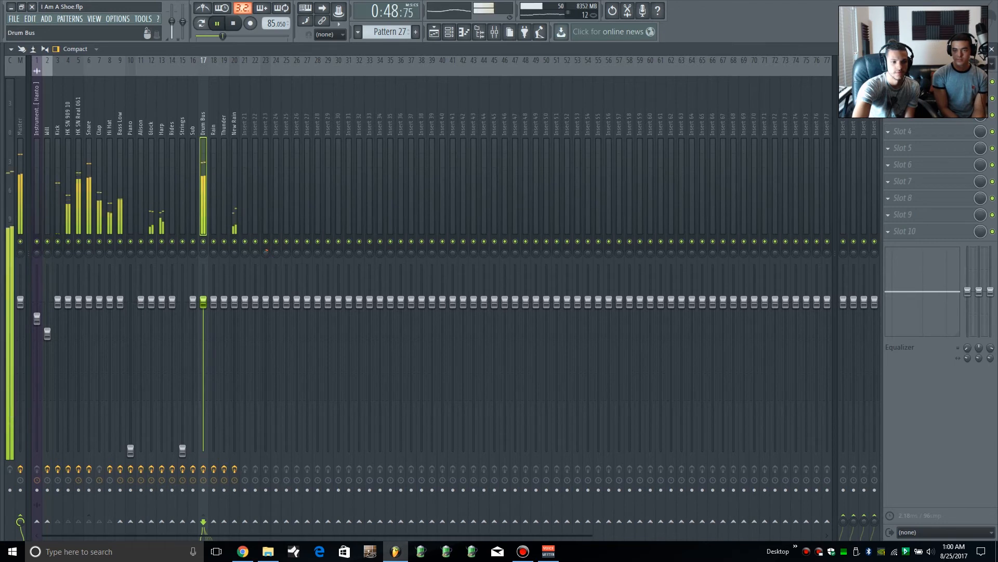
{"action": "key", "text": "space"}
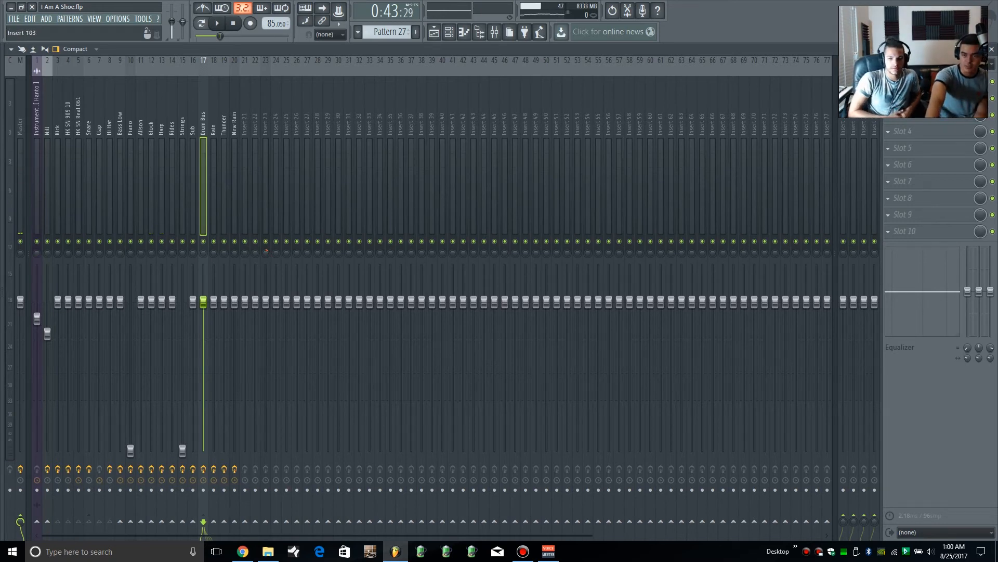
Step: Bring up the Drum Bus's Kramer PIE compressor and play the mix from 0:43 with its settings shown, stopping after about ten seconds
{"action": "left_click", "coordinate": [915, 82]}
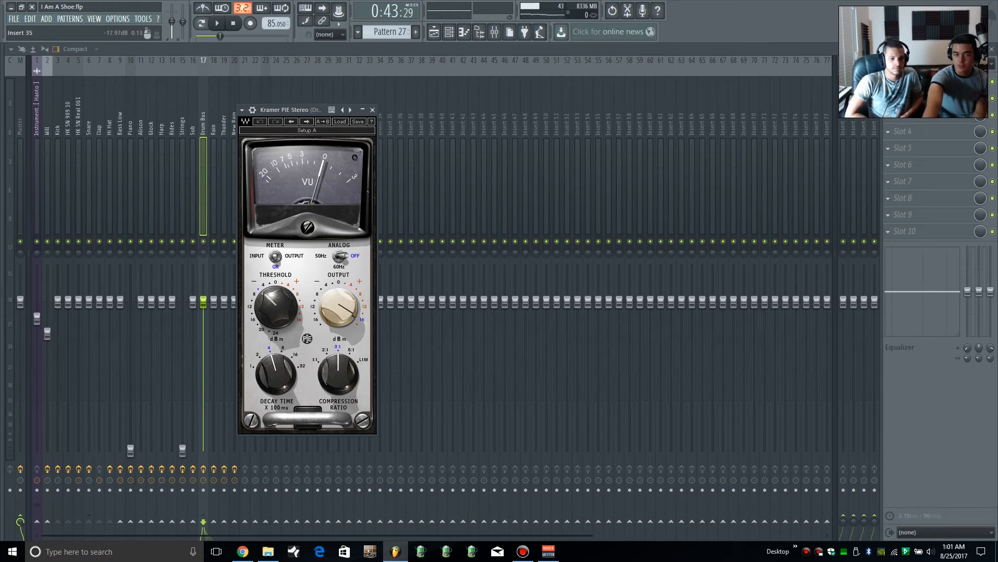
{"action": "key", "text": "space"}
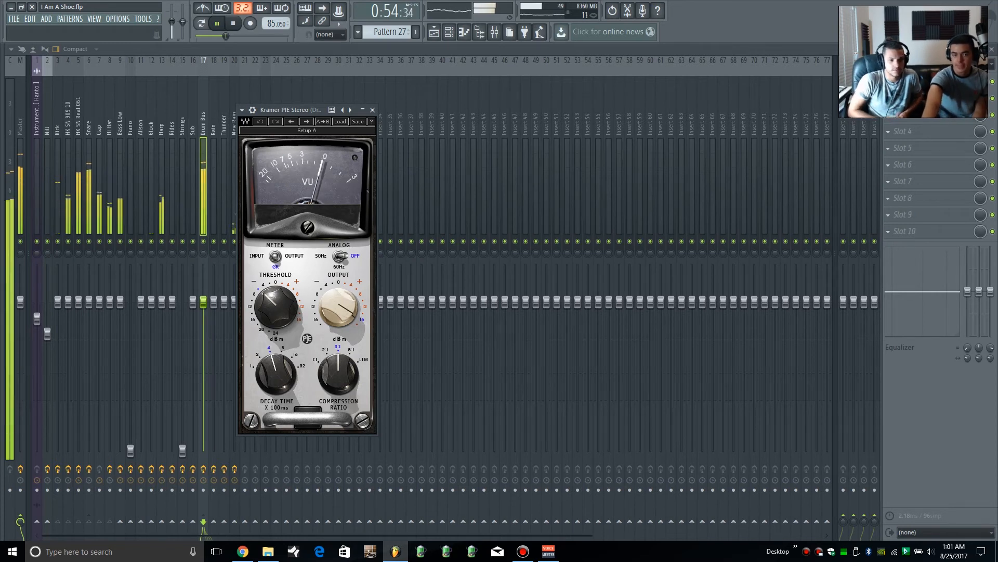
{"action": "key", "text": "space"}
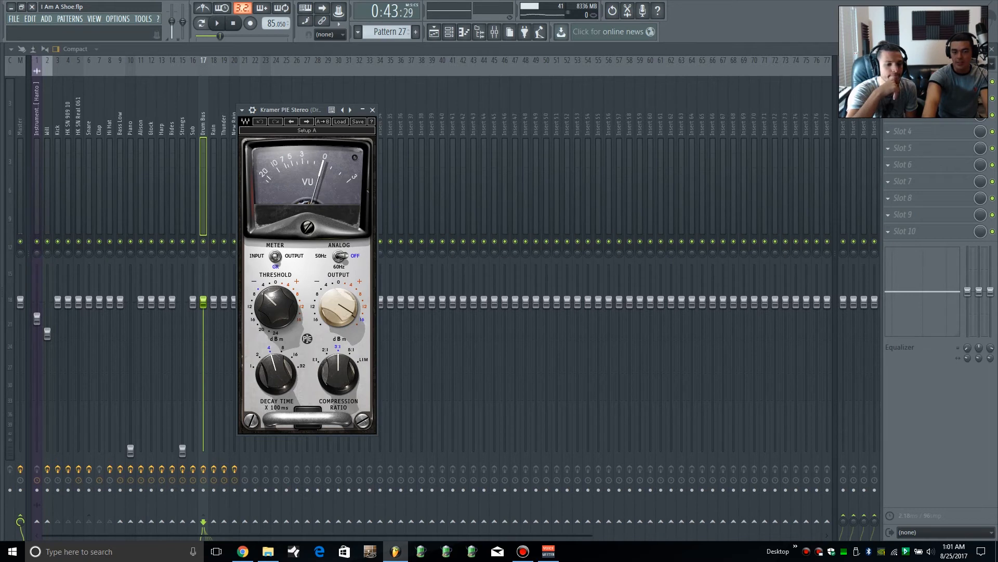
{"action": "mouse_move", "coordinate": [344, 318]}
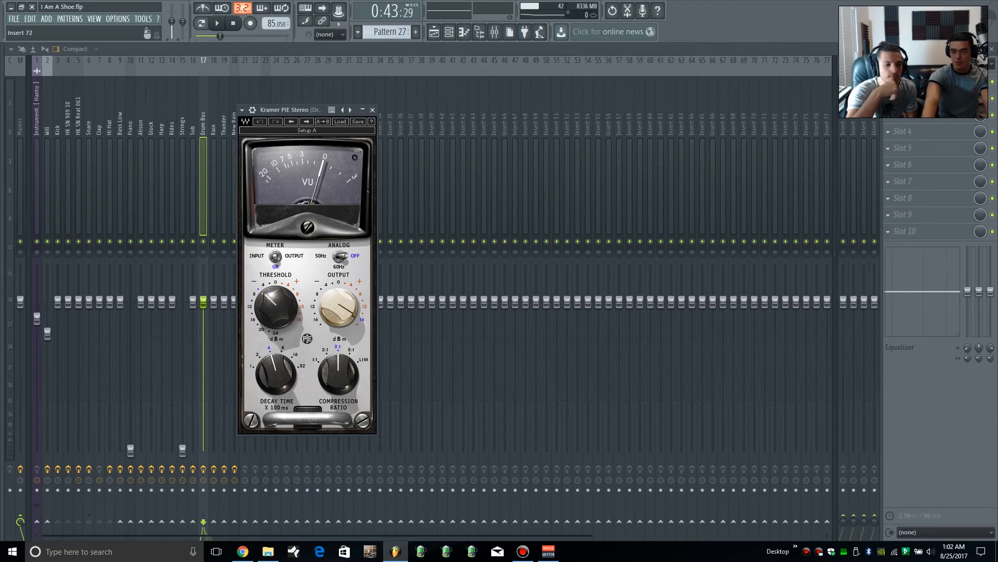
Step: Set the Drum Bus L1 limiter's Out Ceiling to -16.0, recheck the Kramer PIE compressor and close both plugins
{"action": "left_click", "coordinate": [925, 98]}
{"action": "left_click", "coordinate": [926, 81]}
{"action": "left_click", "coordinate": [925, 98]}
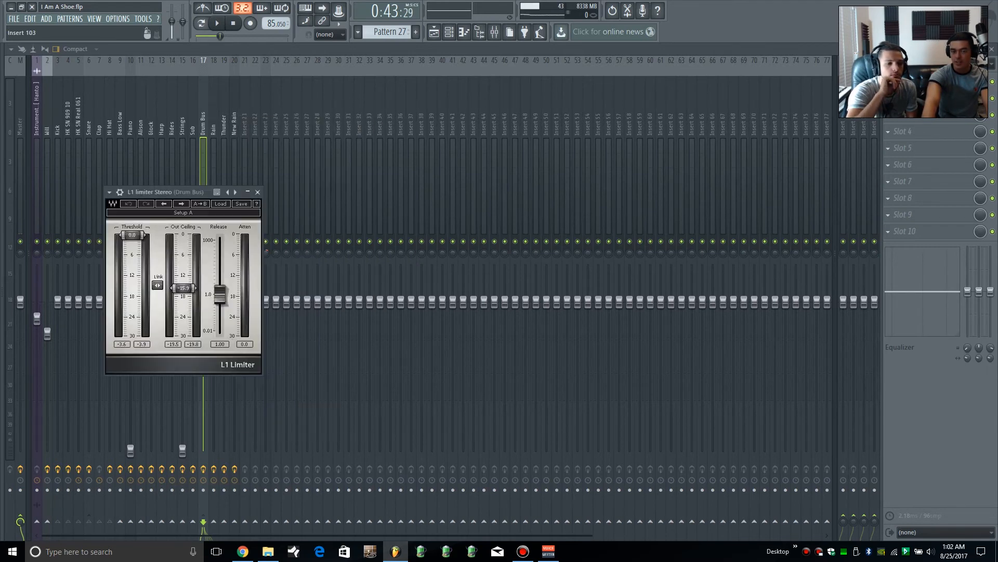
{"action": "scroll", "coordinate": [184, 288], "scroll_direction": "down", "scroll_amount": 1}
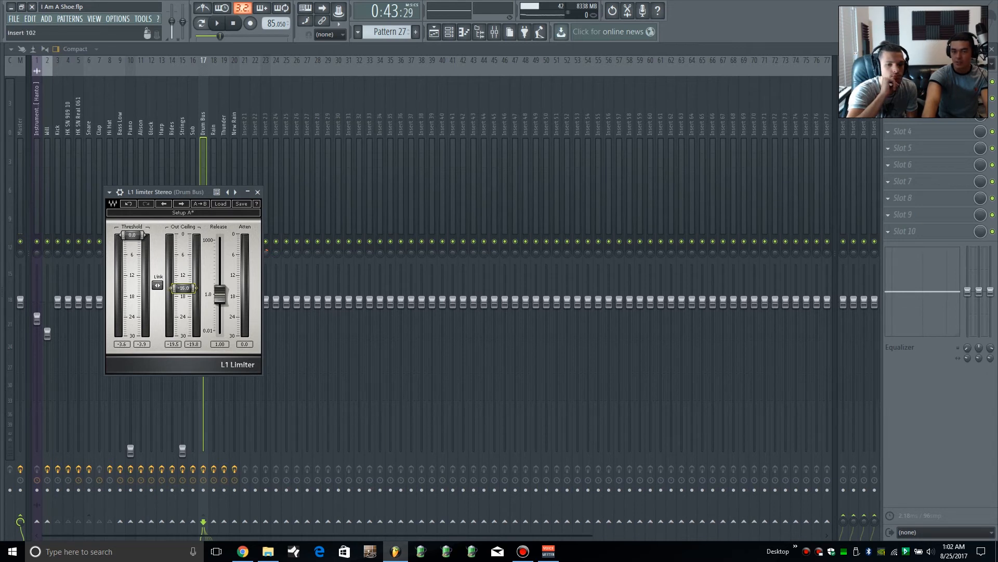
{"action": "left_click", "coordinate": [925, 81]}
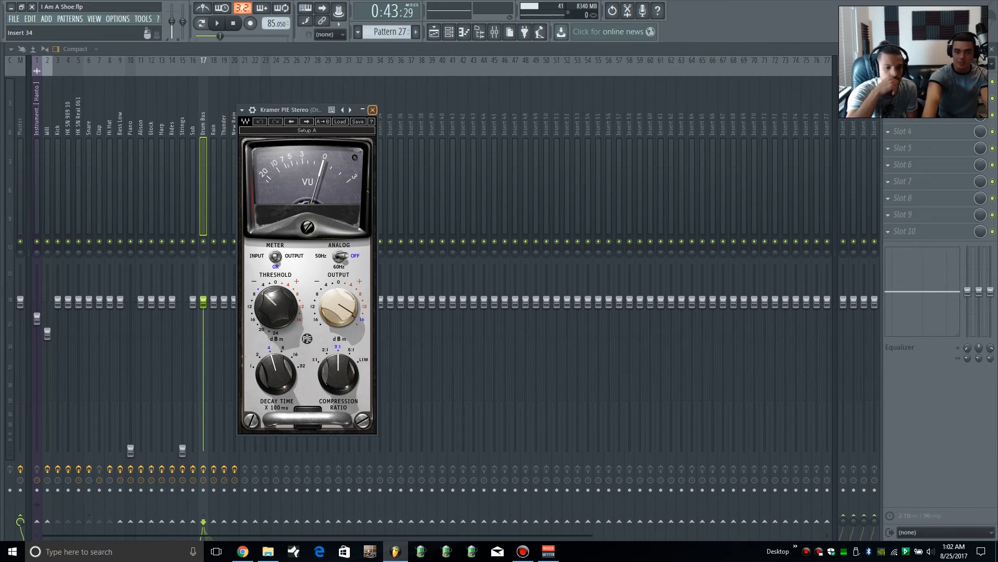
{"action": "left_click", "coordinate": [372, 110]}
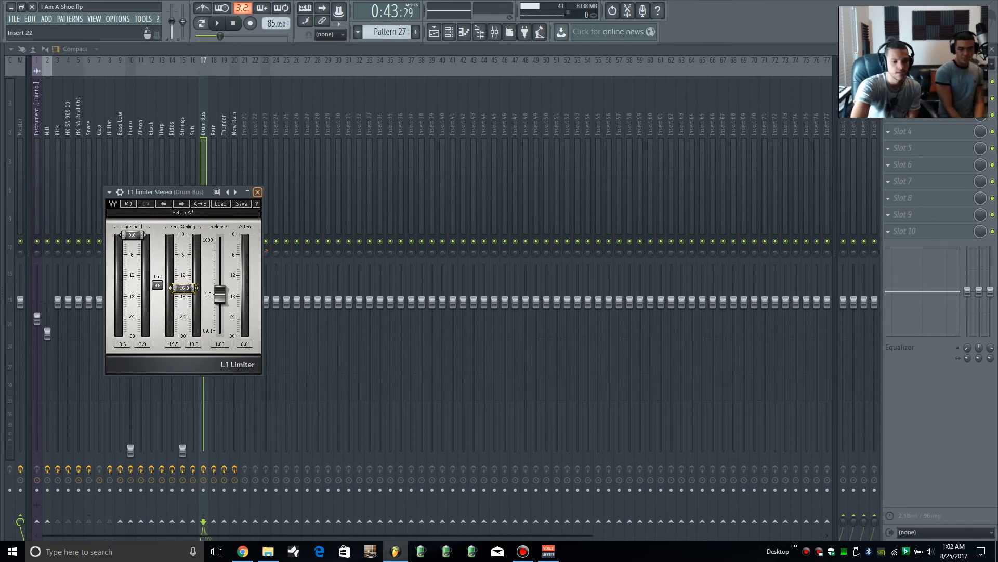
{"action": "left_click", "coordinate": [258, 192]}
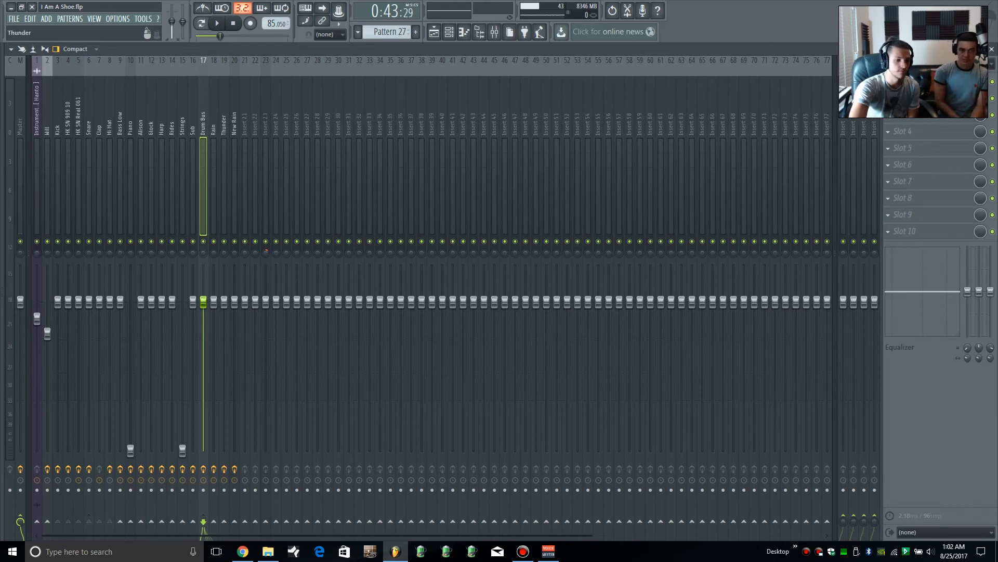
Step: Compare the New Rain and Thunder mixer tracks by selecting each of them in turn
{"action": "left_click", "coordinate": [235, 172]}
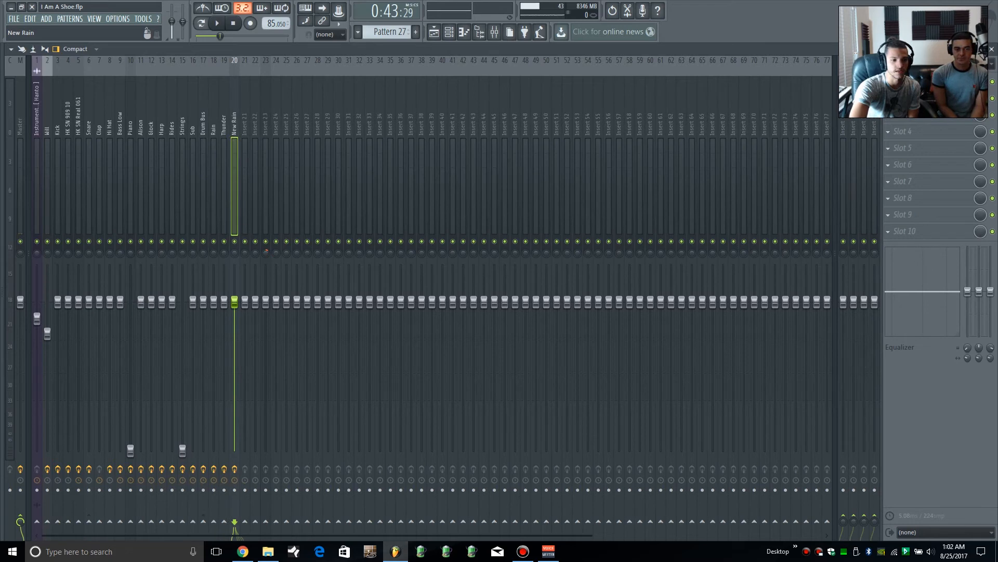
{"action": "left_click", "coordinate": [224, 177]}
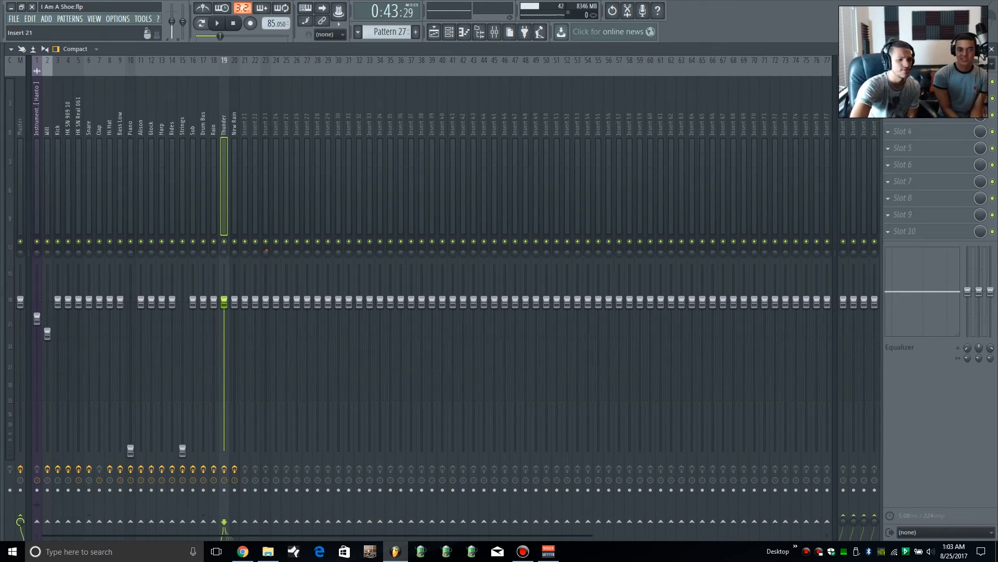
{"action": "left_click", "coordinate": [235, 187]}
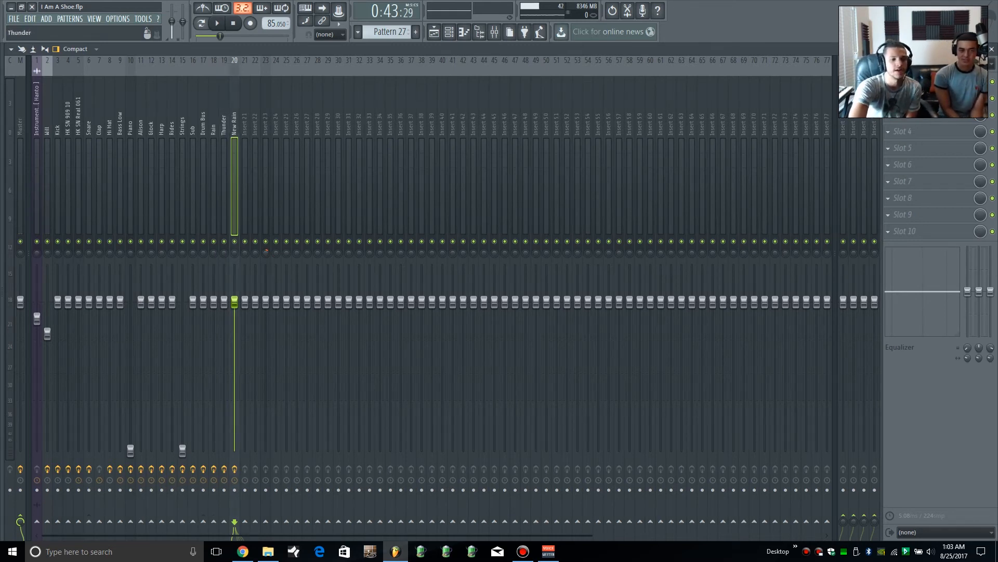
{"action": "left_click", "coordinate": [224, 187]}
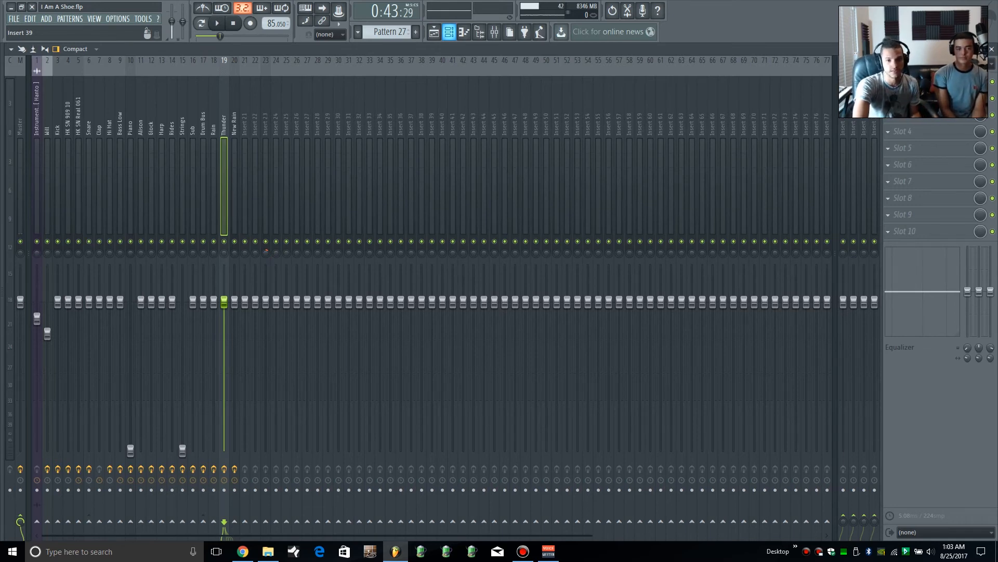
Step: Check the sound effect channels in the channel rack, audition the rain clip's playlist track within the song and return to the start
{"action": "left_click", "coordinate": [449, 31]}
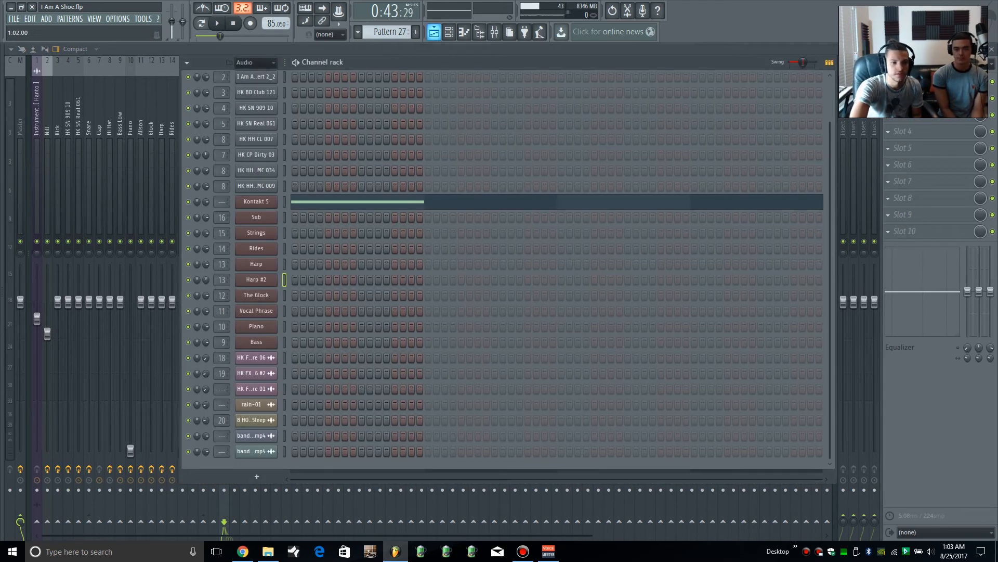
{"action": "left_click", "coordinate": [434, 32]}
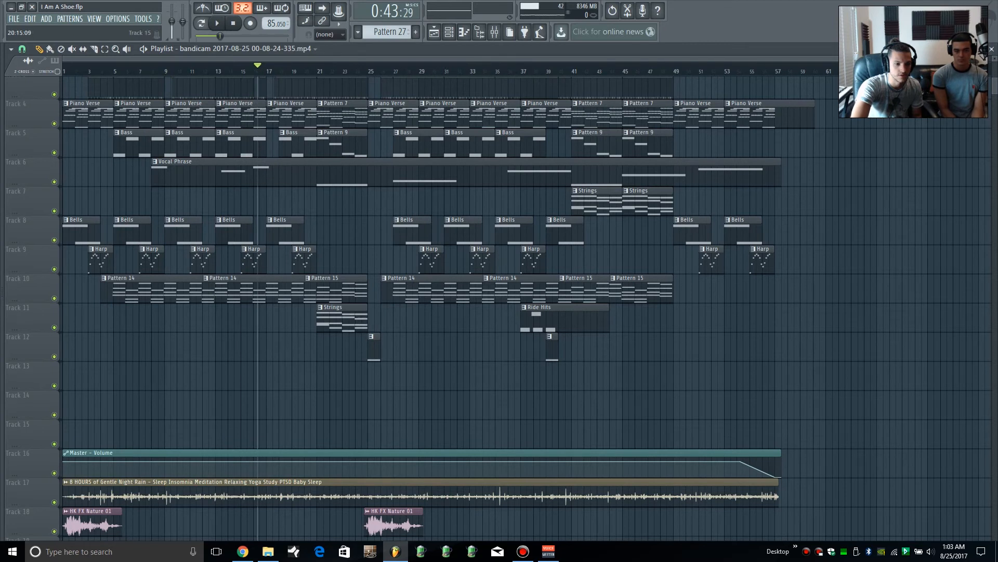
{"action": "key", "text": "space"}
{"action": "key", "text": "space"}
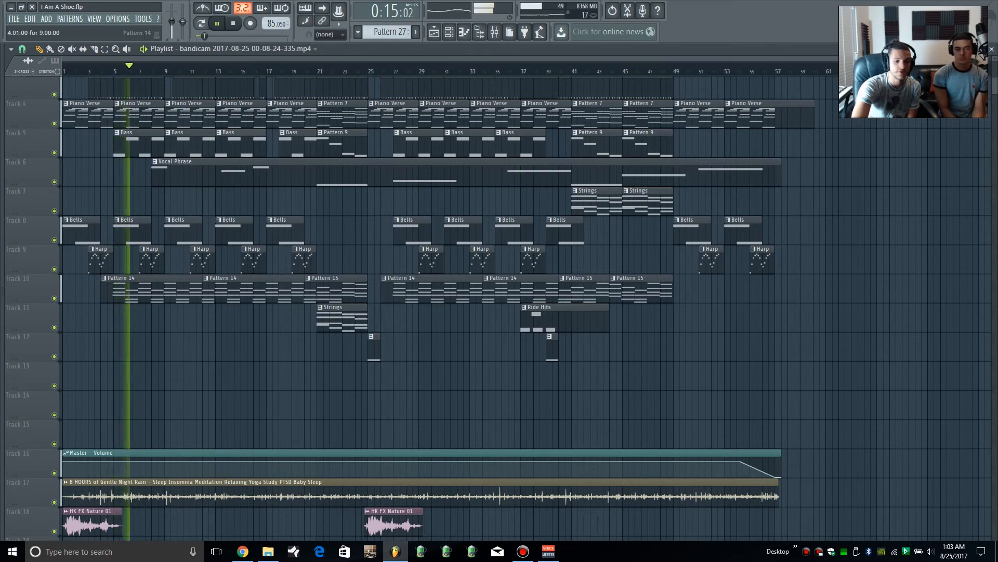
{"action": "left_click", "coordinate": [54, 502]}
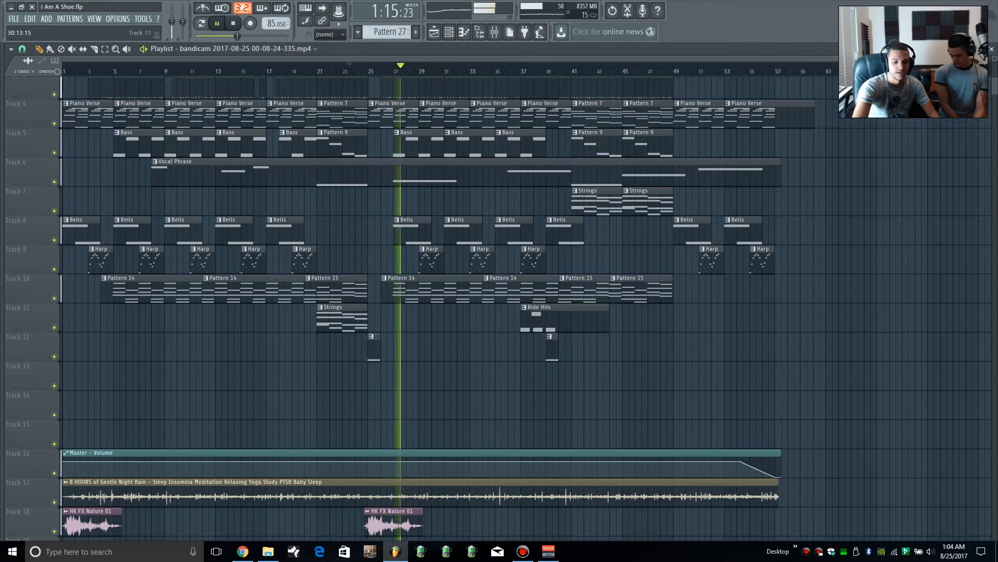
{"action": "key", "text": "space"}
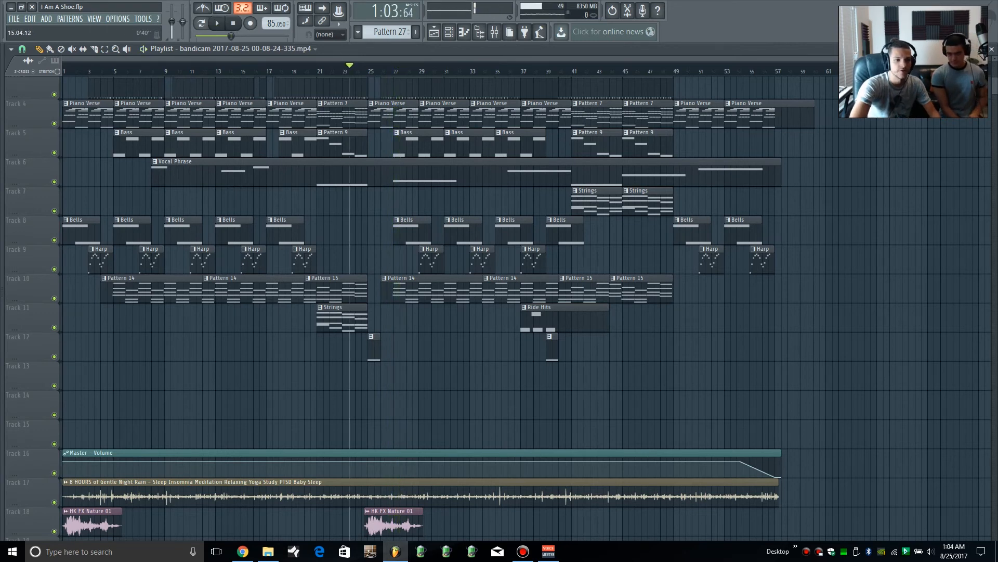
{"action": "left_click", "coordinate": [233, 23]}
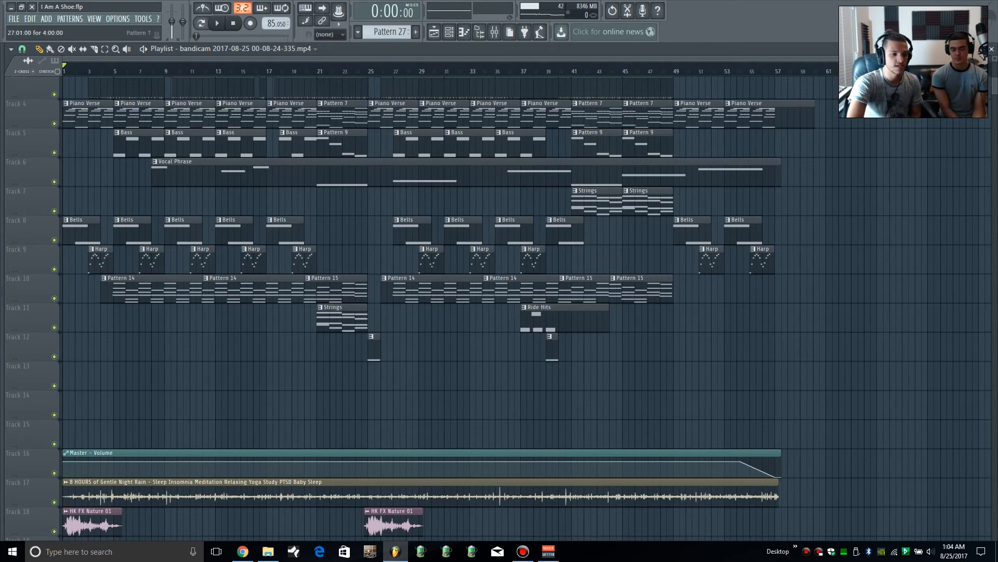
Step: Browse the Hit Kit V3 samples down to the DJ Crackle folder in HK DJ Tools, preview a crackle and hide the browser
{"action": "key", "text": "alt+F8"}
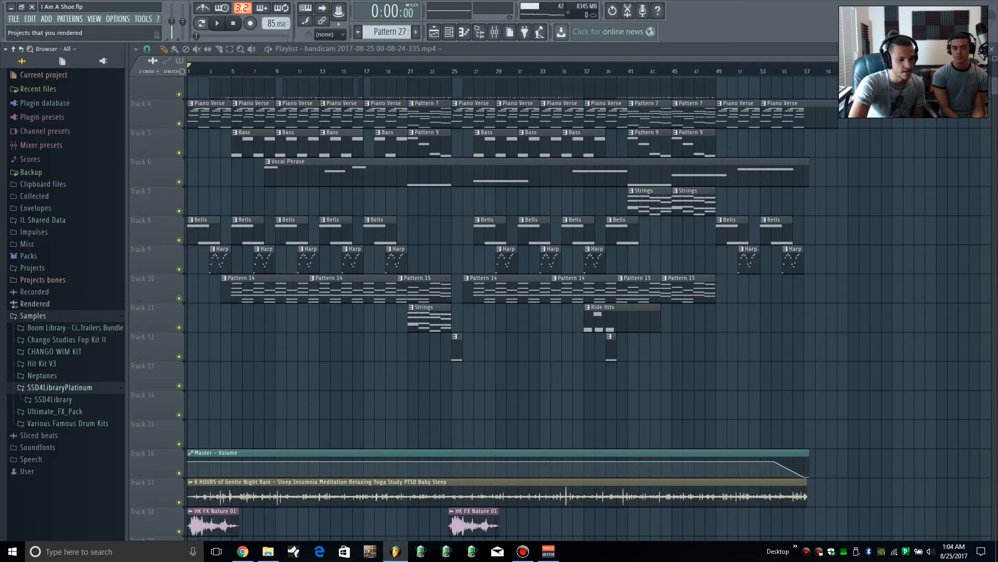
{"action": "left_click", "coordinate": [41, 363]}
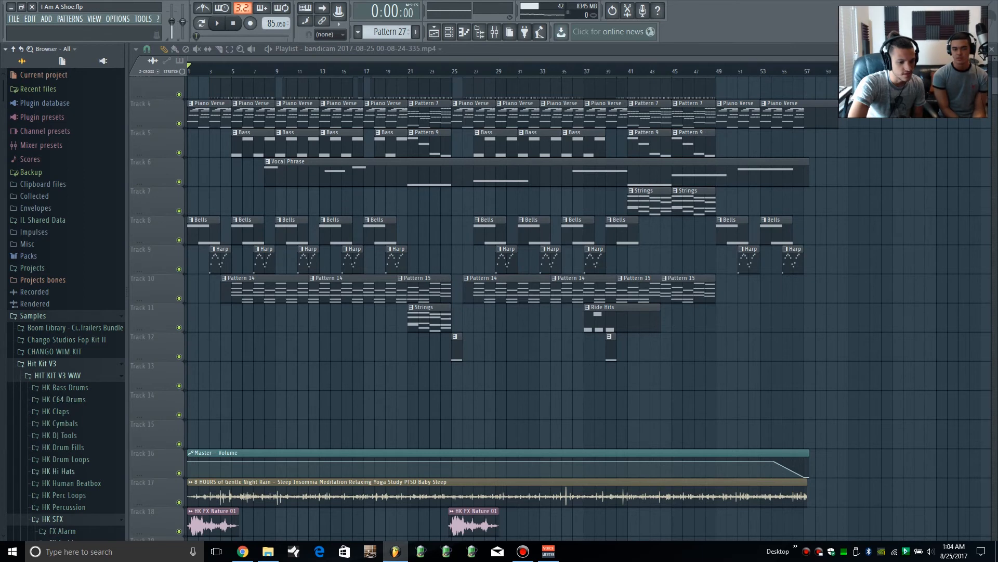
{"action": "left_click", "coordinate": [59, 435]}
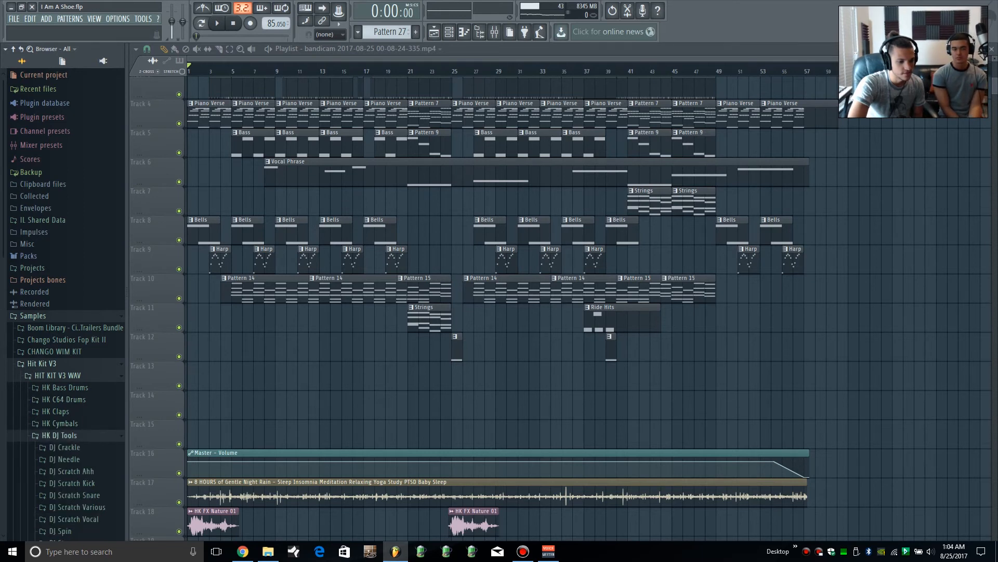
{"action": "left_click", "coordinate": [65, 447]}
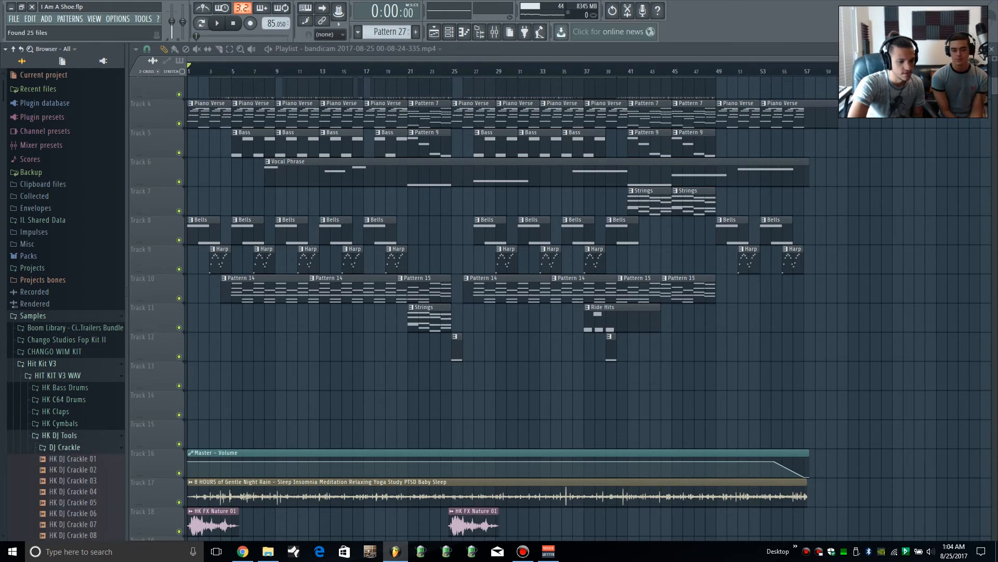
{"action": "scroll", "coordinate": [73, 416], "scroll_direction": "down", "scroll_amount": 3}
{"action": "left_click", "coordinate": [77, 375]}
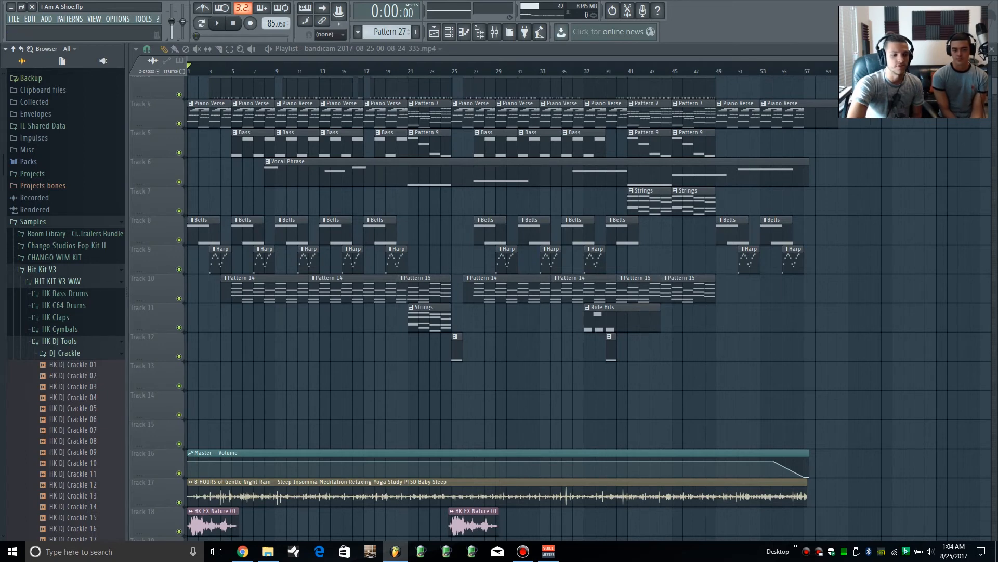
{"action": "left_click", "coordinate": [68, 270]}
{"action": "key", "text": "alt+F8"}
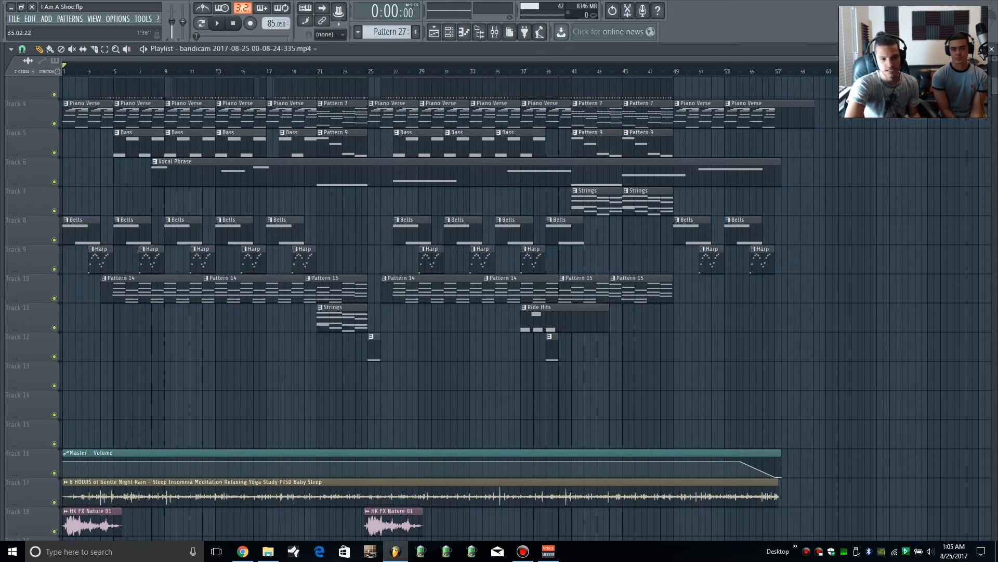
Step: Play the song from the start to past 0:34, watch the track levels in the mixer and stop playback
{"action": "key", "text": "F6"}
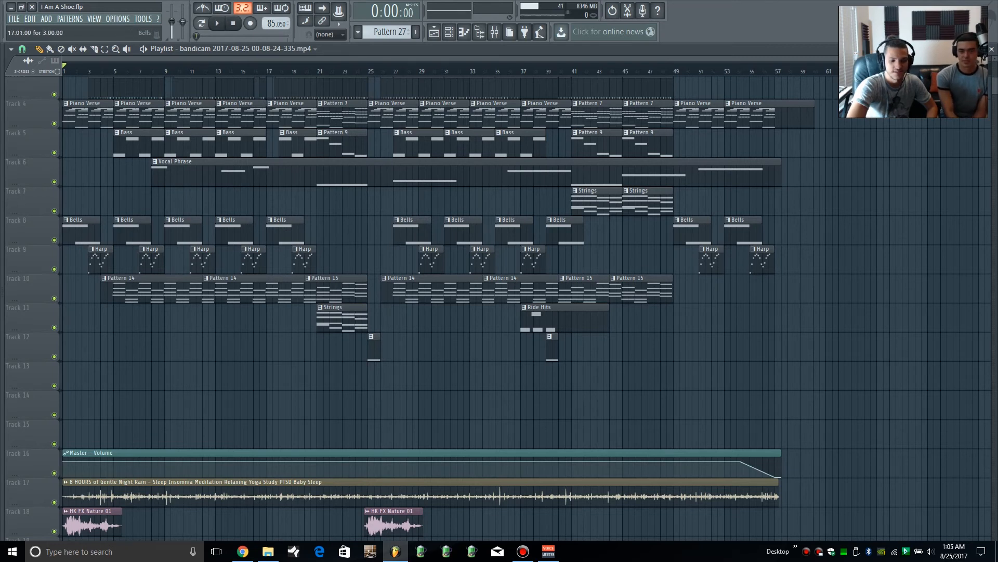
{"action": "key", "text": "space"}
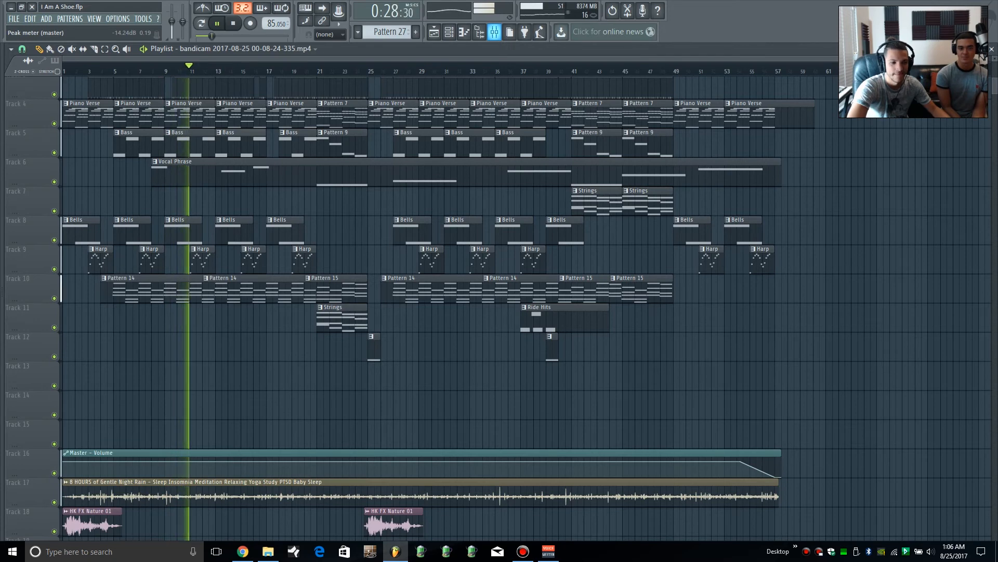
{"action": "key", "text": "F9"}
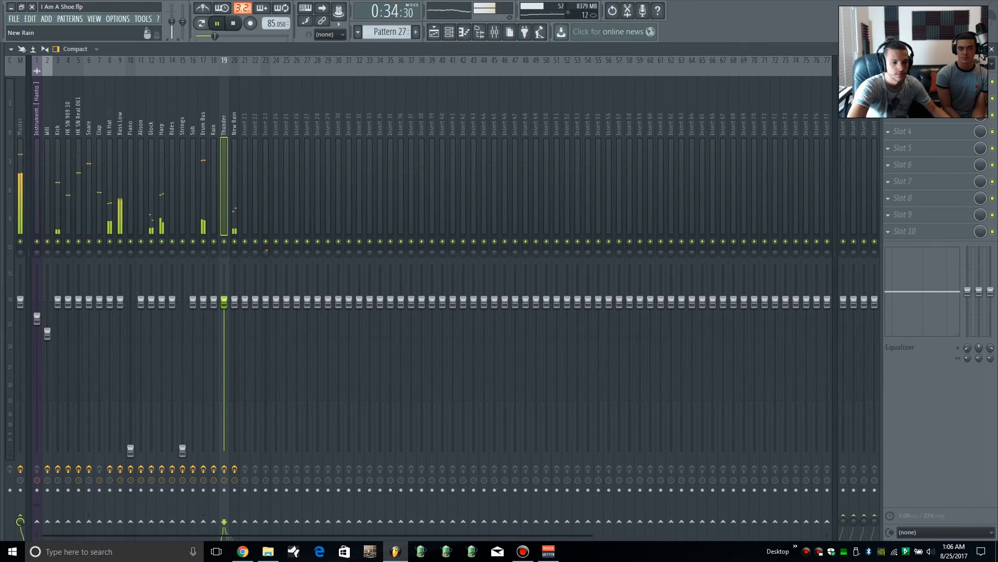
{"action": "key", "text": "space"}
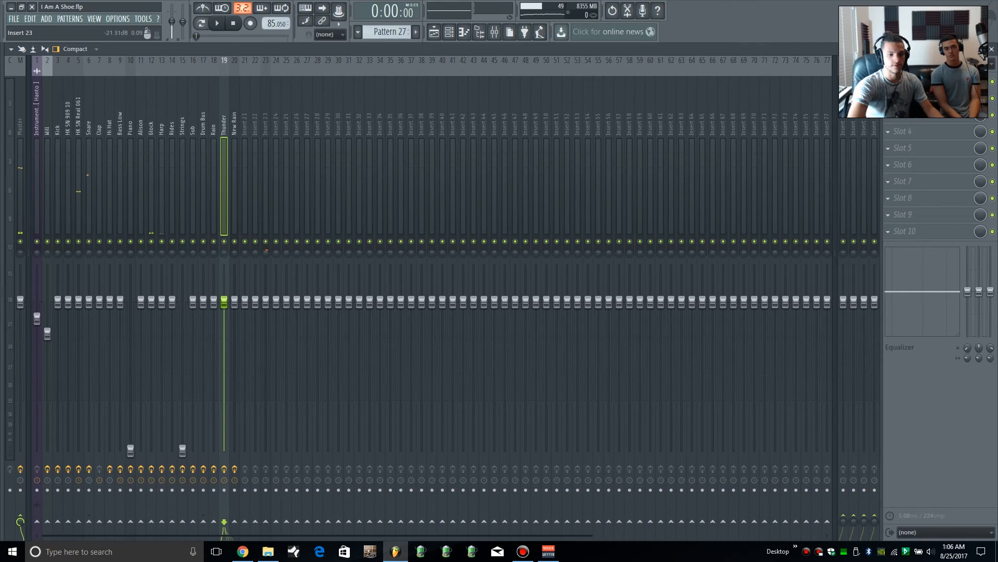
Step: Review the Master track's LinMB multiband, SSLComp compressor and Ozone 7 Maximizer settings, closing the LinMB multiband
{"action": "left_click", "coordinate": [266, 250]}
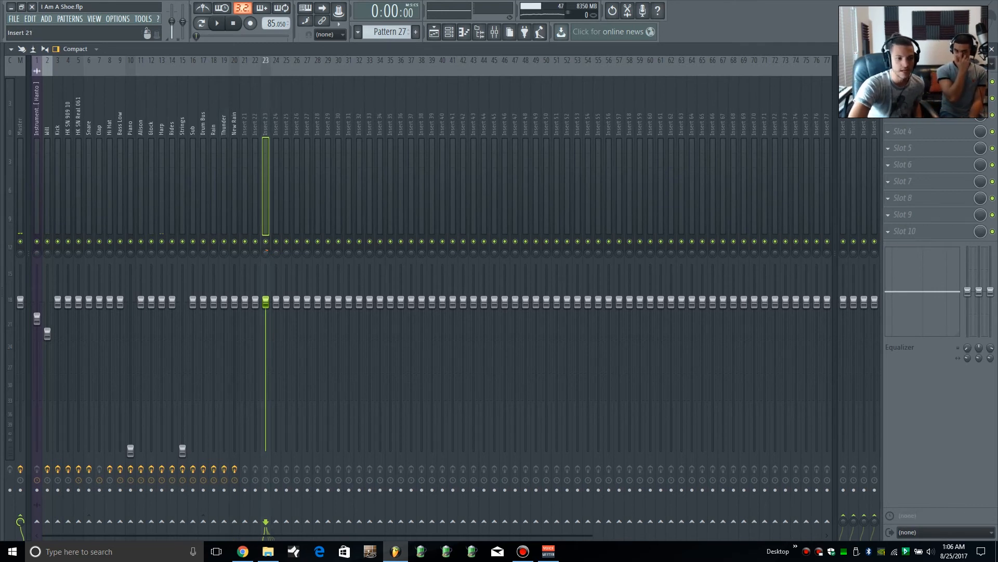
{"action": "left_click", "coordinate": [235, 187]}
{"action": "left_click", "coordinate": [21, 187]}
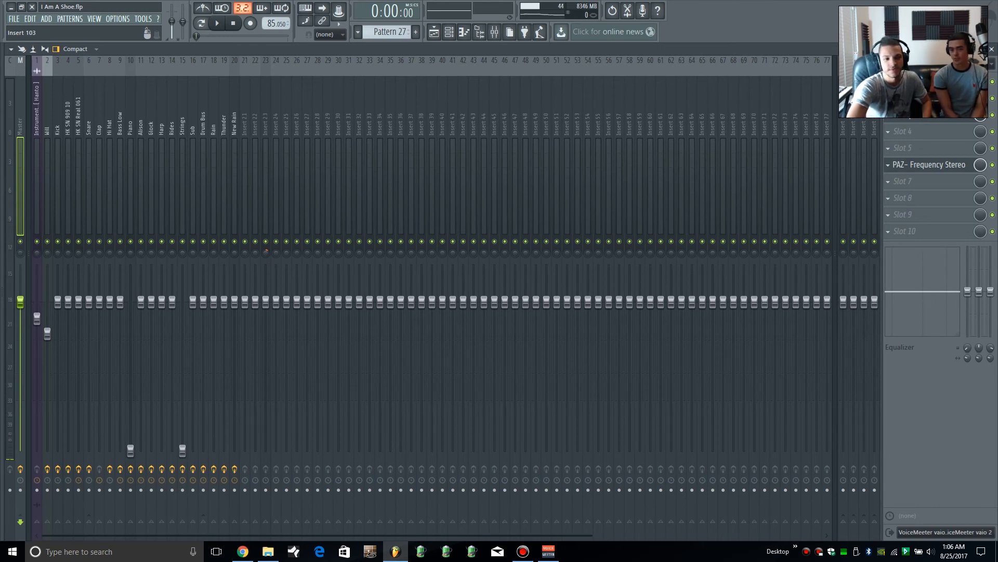
{"action": "left_click", "coordinate": [929, 99]}
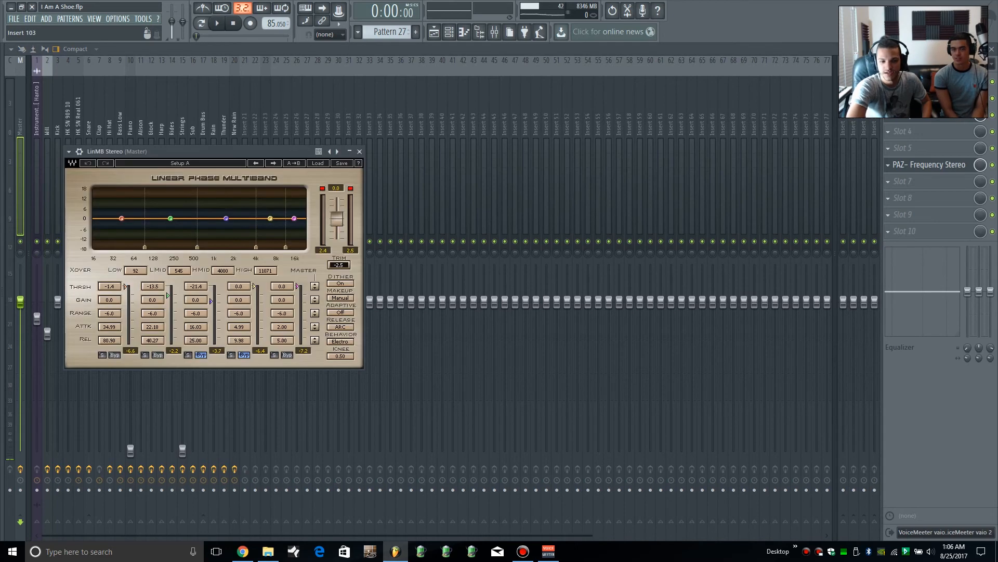
{"action": "left_click", "coordinate": [929, 82]}
{"action": "left_click", "coordinate": [929, 98]}
{"action": "left_click", "coordinate": [929, 81]}
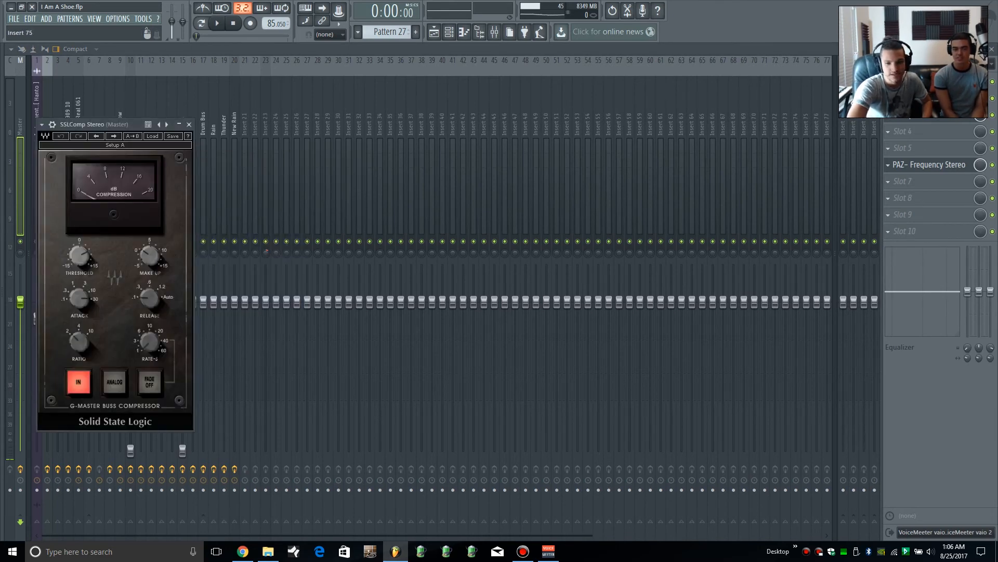
{"action": "left_click", "coordinate": [929, 115]}
{"action": "left_click", "coordinate": [929, 98]}
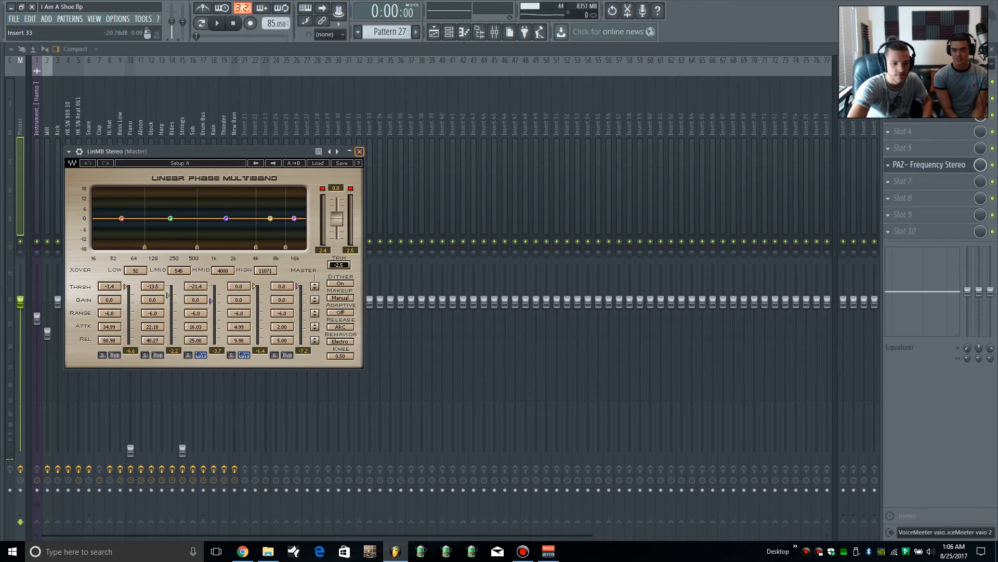
{"action": "left_click", "coordinate": [359, 151]}
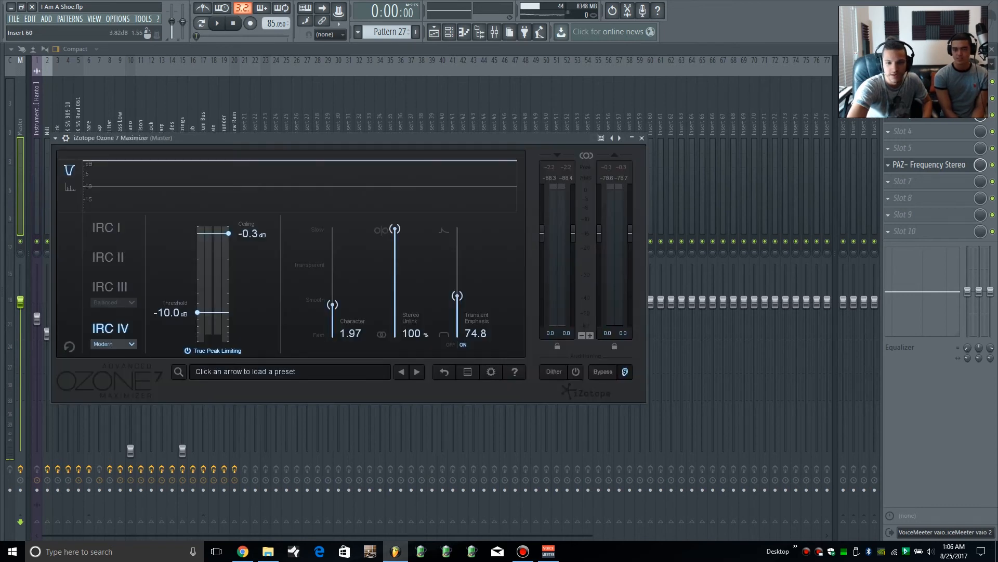
Step: Close the Ozone 7 Maximizer and play the song from the start past 0:31 with the Master's PAZ Frequency analyzer open, then stop
{"action": "left_click", "coordinate": [641, 138]}
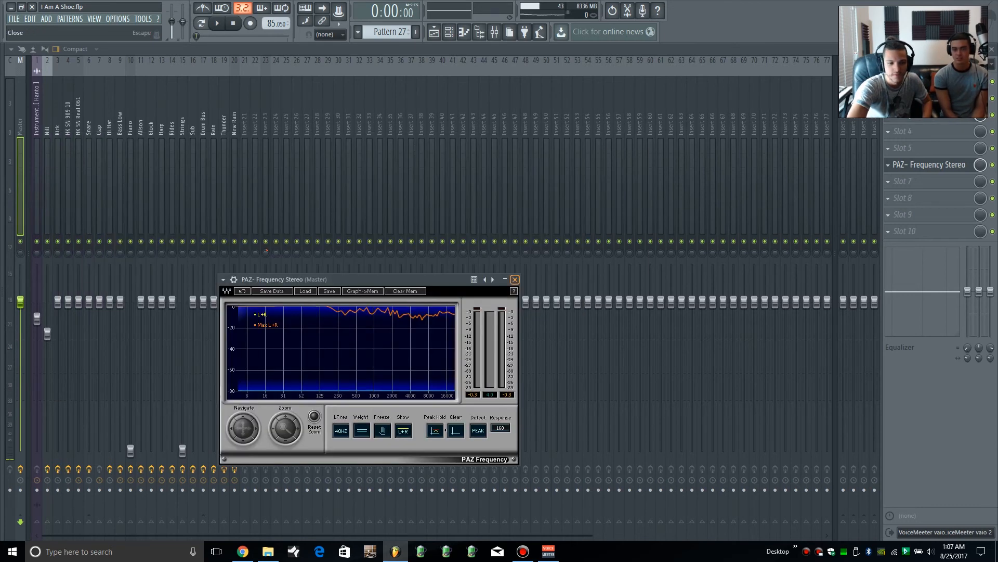
{"action": "left_click", "coordinate": [516, 277]}
{"action": "left_click", "coordinate": [931, 165]}
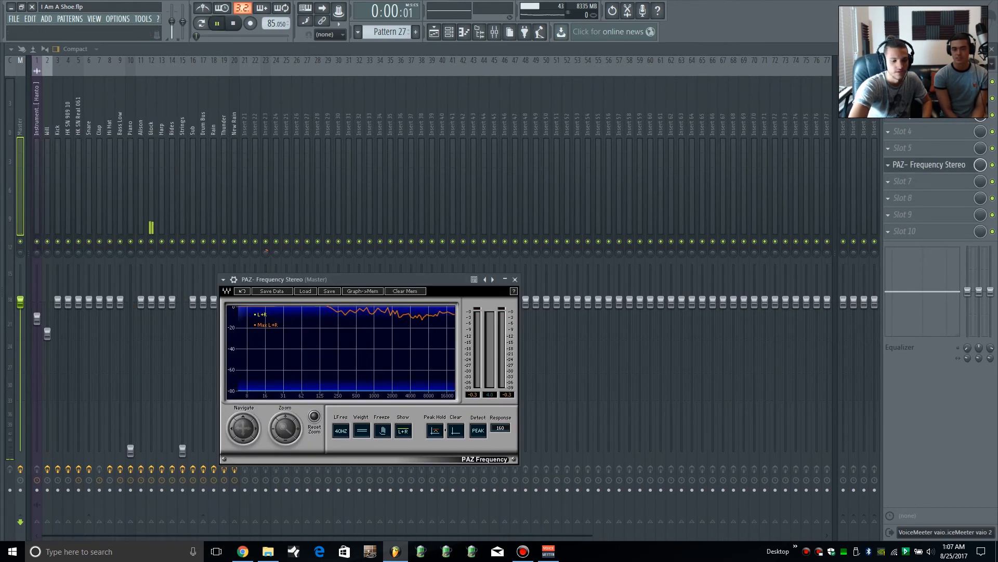
{"action": "key", "text": "space"}
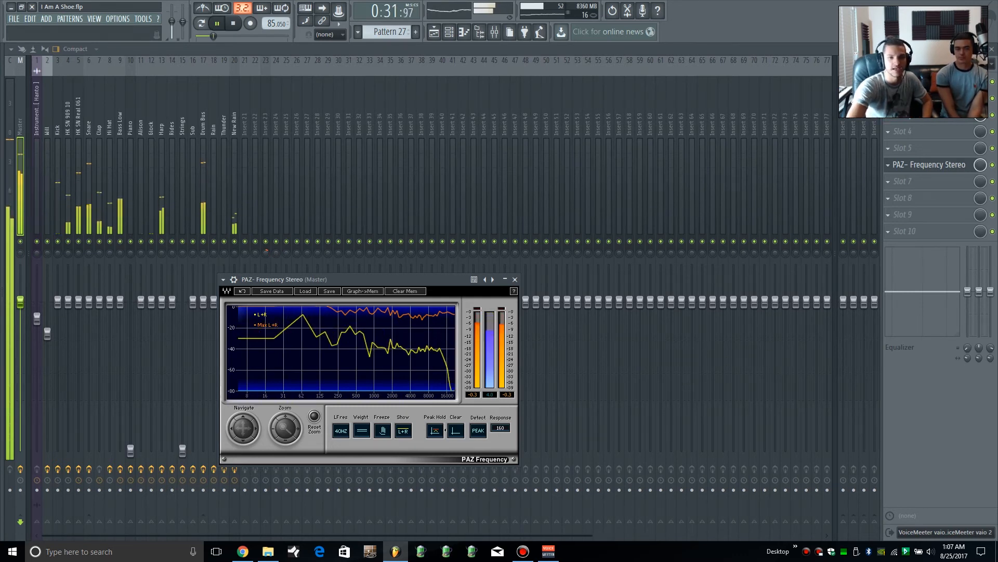
{"action": "key", "text": "space"}
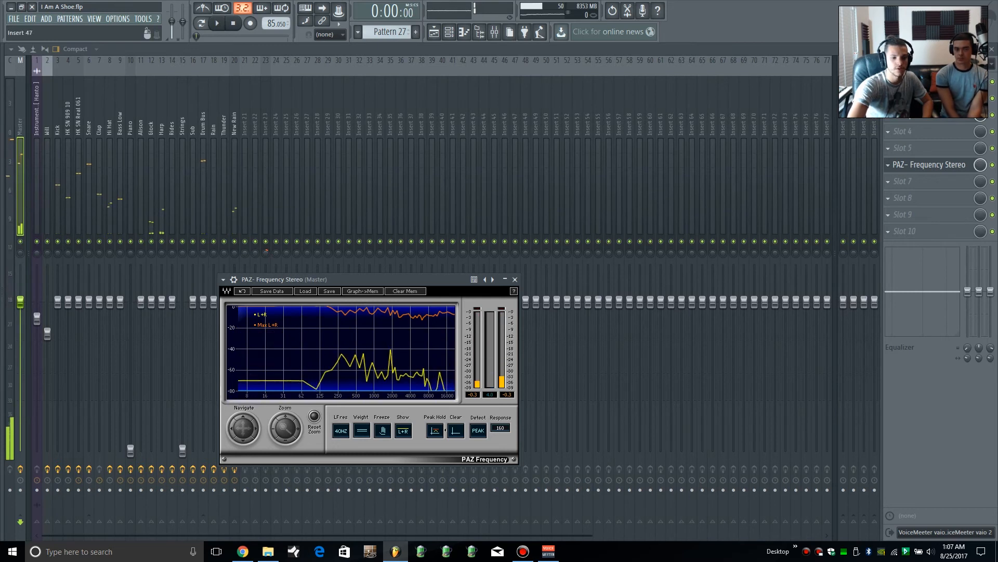
Step: Show the Master's SSLComp compressor in a lower spot and audition the song from about 0:50 while watching its compression meter
{"action": "left_click", "coordinate": [929, 98]}
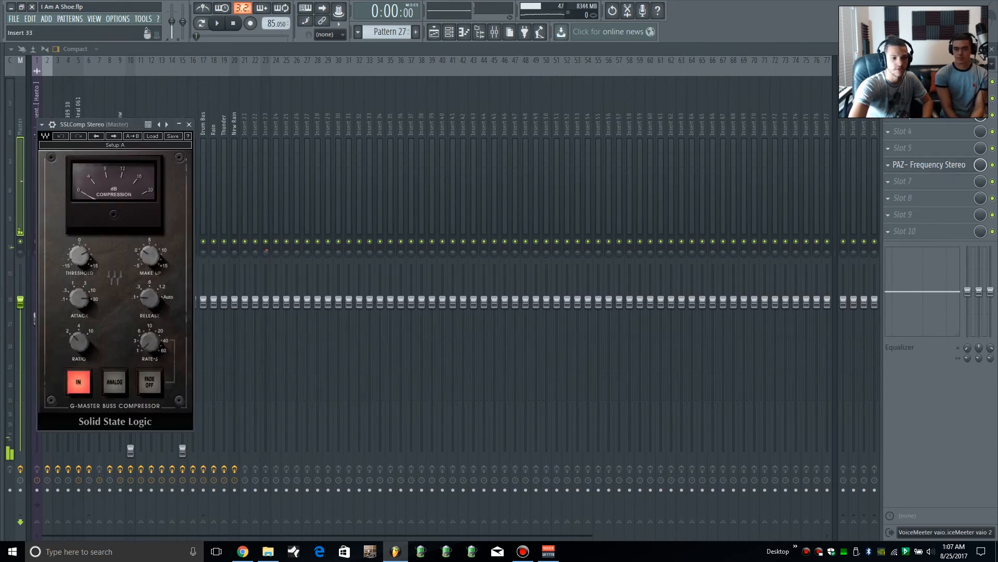
{"action": "left_click", "coordinate": [189, 124]}
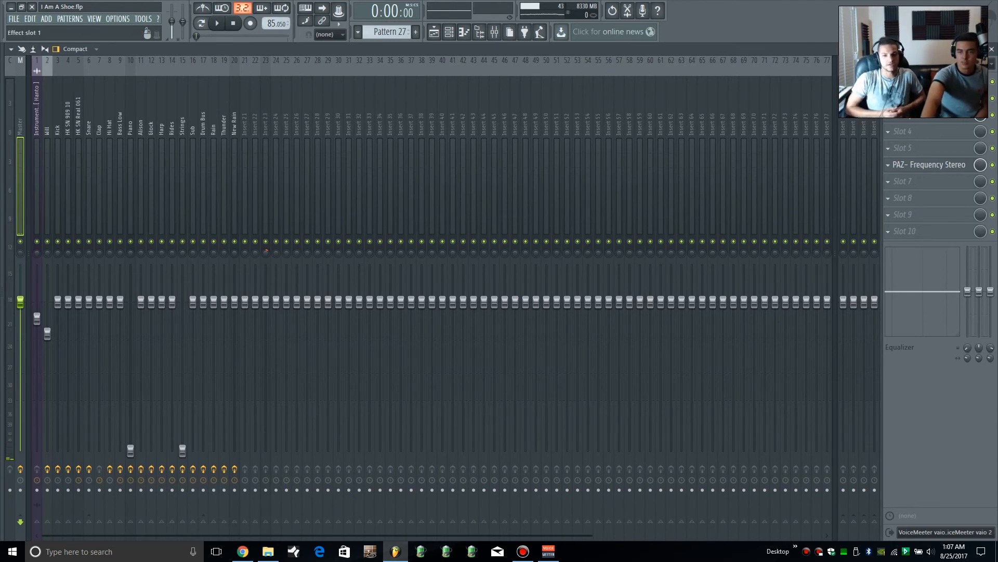
{"action": "left_click", "coordinate": [929, 98]}
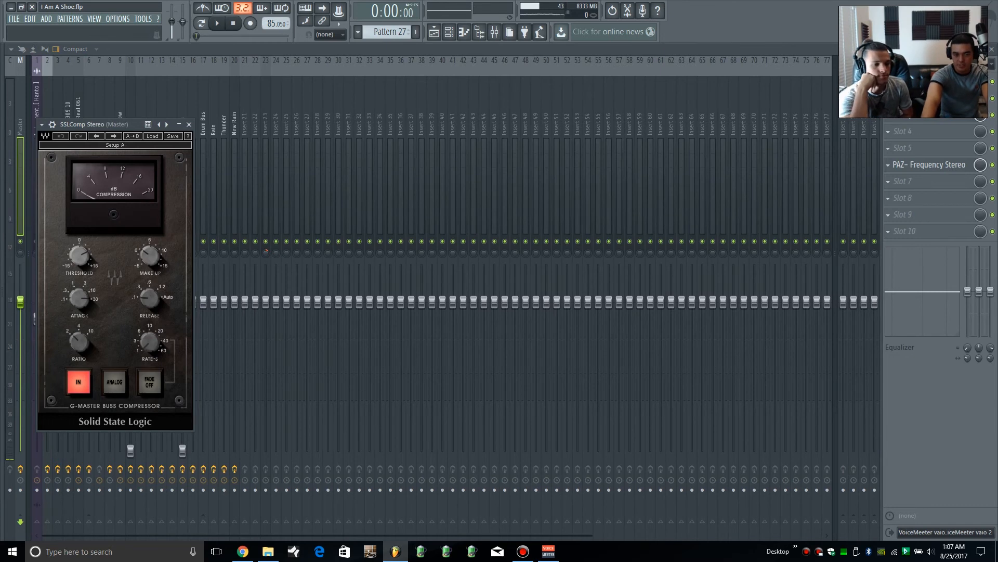
{"action": "left_click_drag", "start_coordinate": [104, 124], "coordinate": [144, 198]}
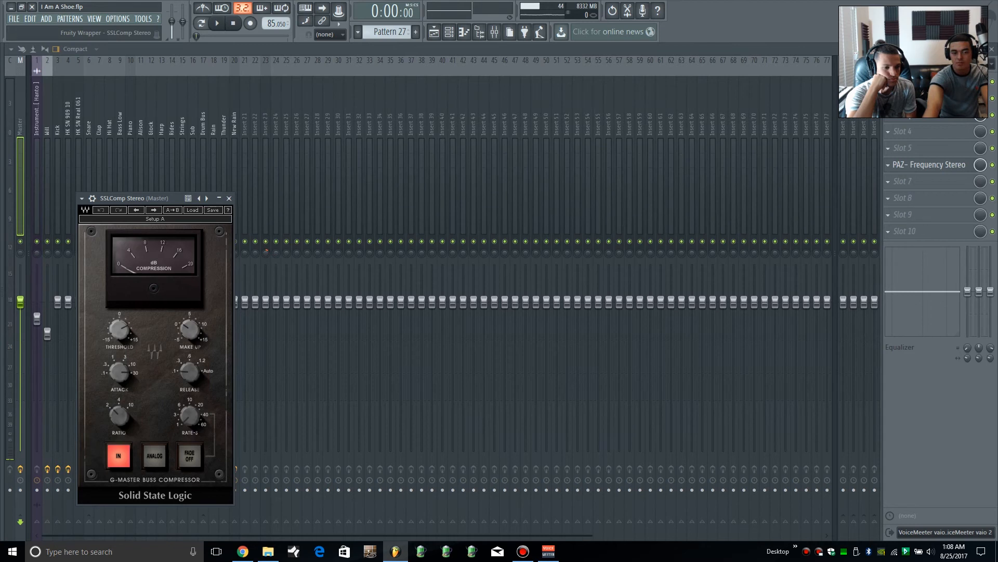
{"action": "key", "text": "space"}
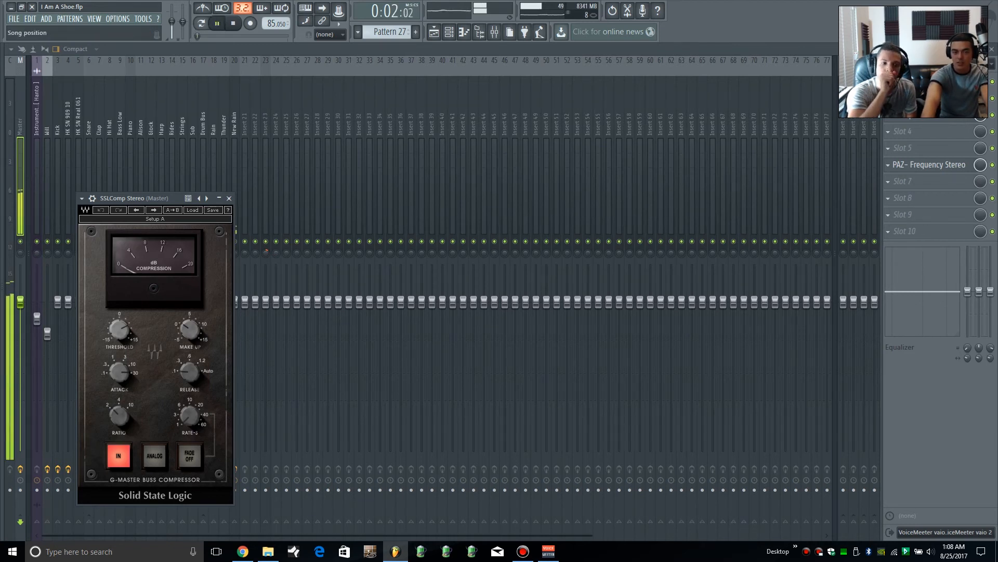
{"action": "left_click_drag", "start_coordinate": [198, 37], "coordinate": [224, 36]}
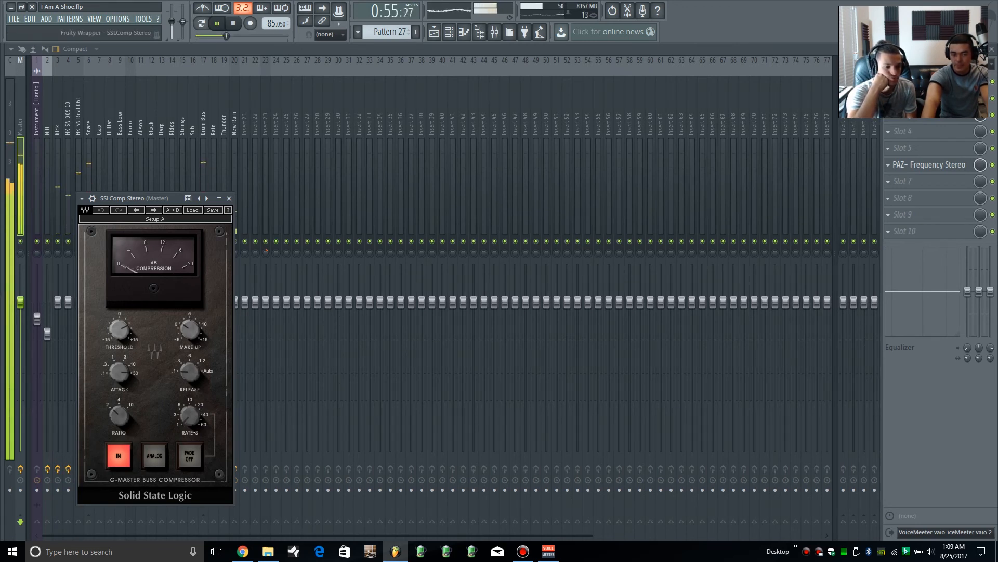
{"action": "key", "text": "space"}
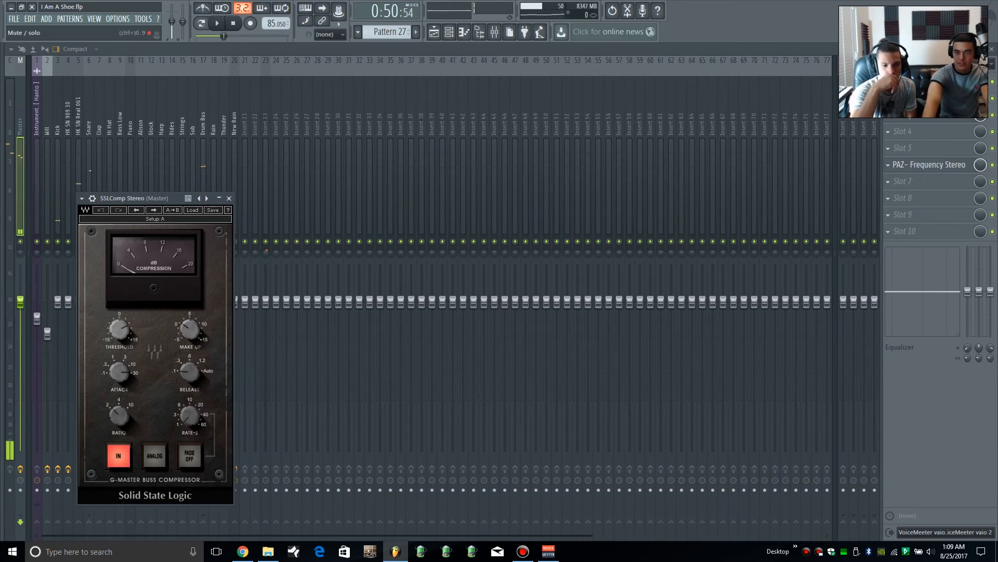
Step: Compare repeated playback from 0:50 with the Master's first effect slot bypassed and re-enabled, then stop
{"action": "left_click", "coordinate": [993, 82]}
{"action": "left_click", "coordinate": [929, 81]}
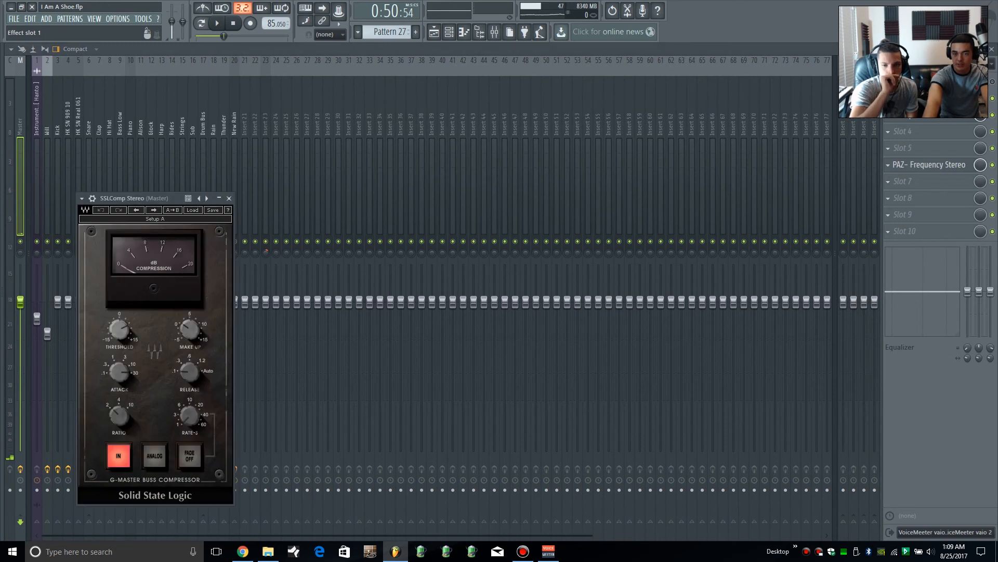
{"action": "key", "text": "space"}
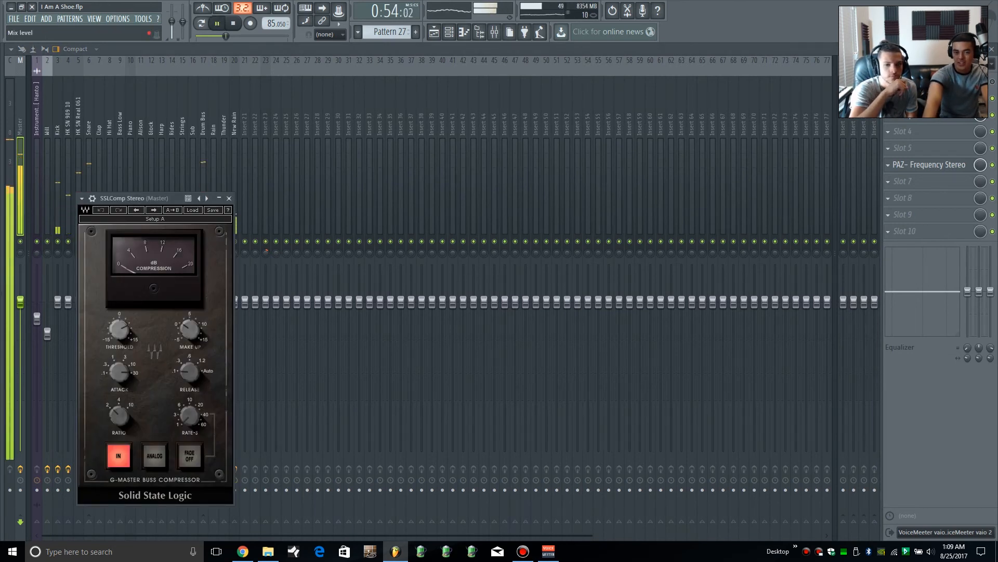
{"action": "key", "text": "space"}
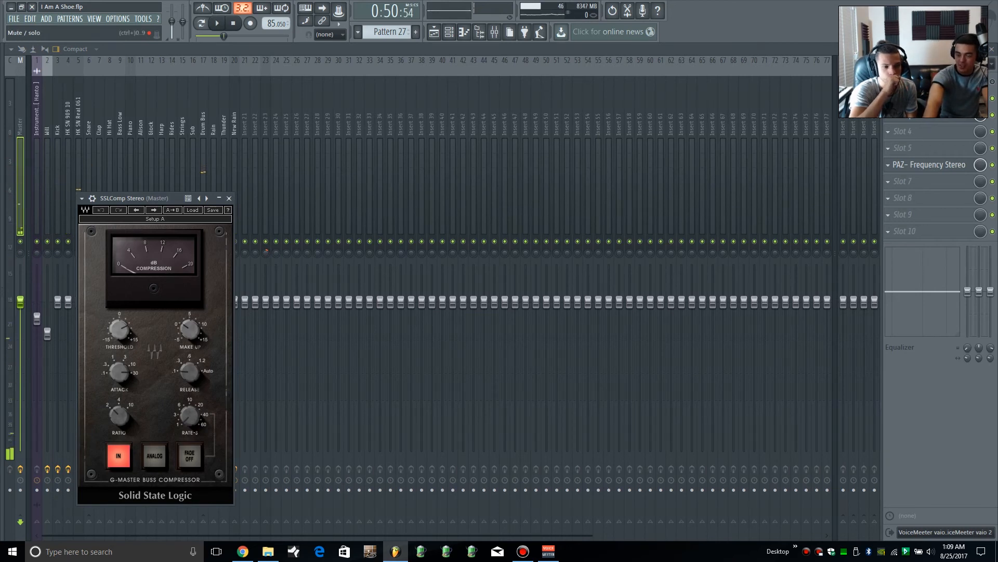
{"action": "key", "text": "space"}
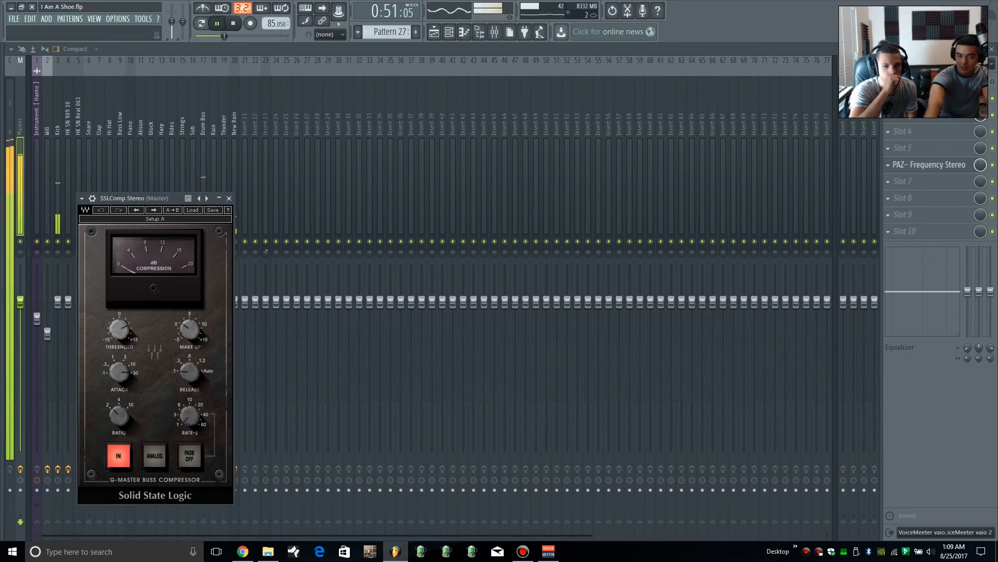
{"action": "key", "text": "space"}
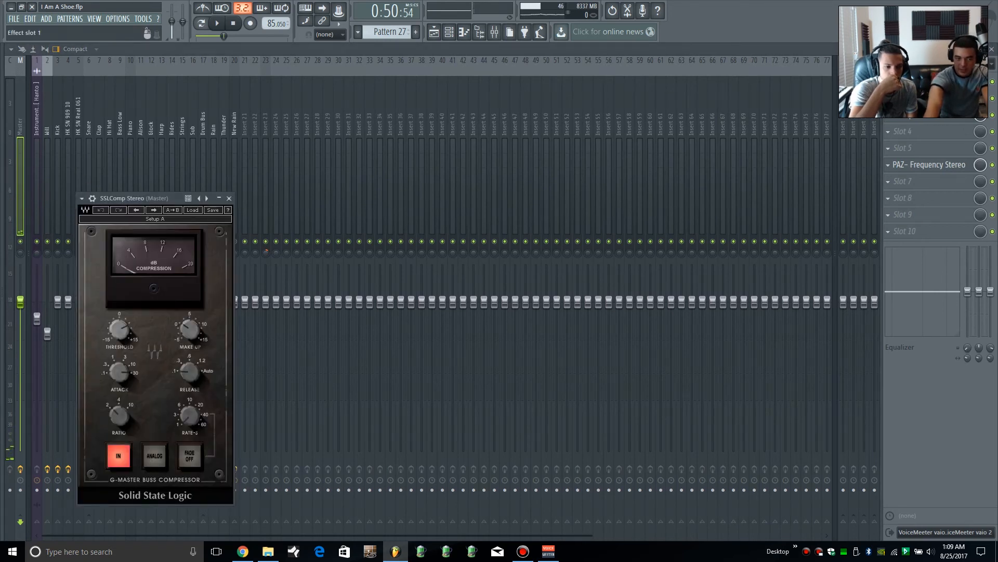
{"action": "key", "text": "space"}
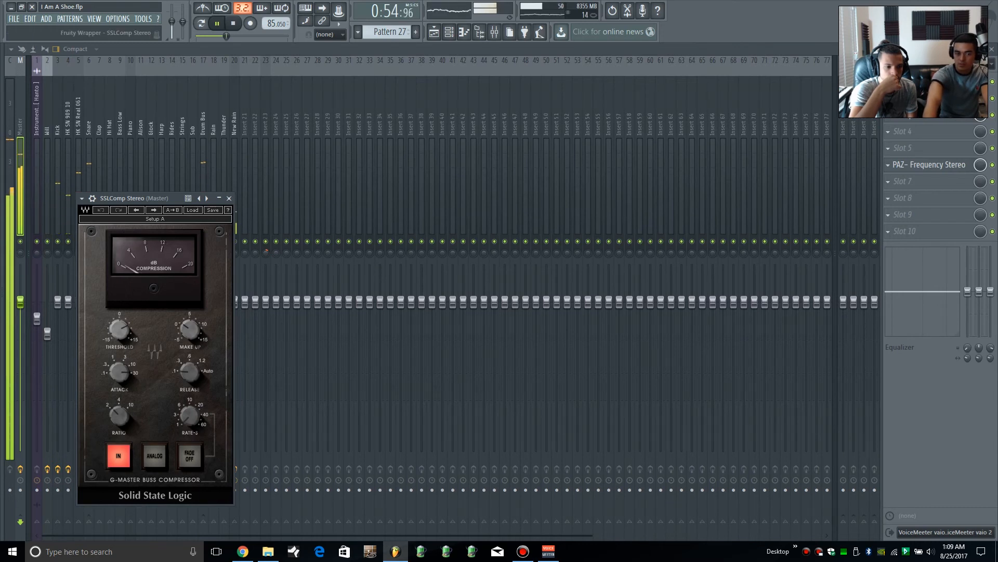
{"action": "key", "text": "space"}
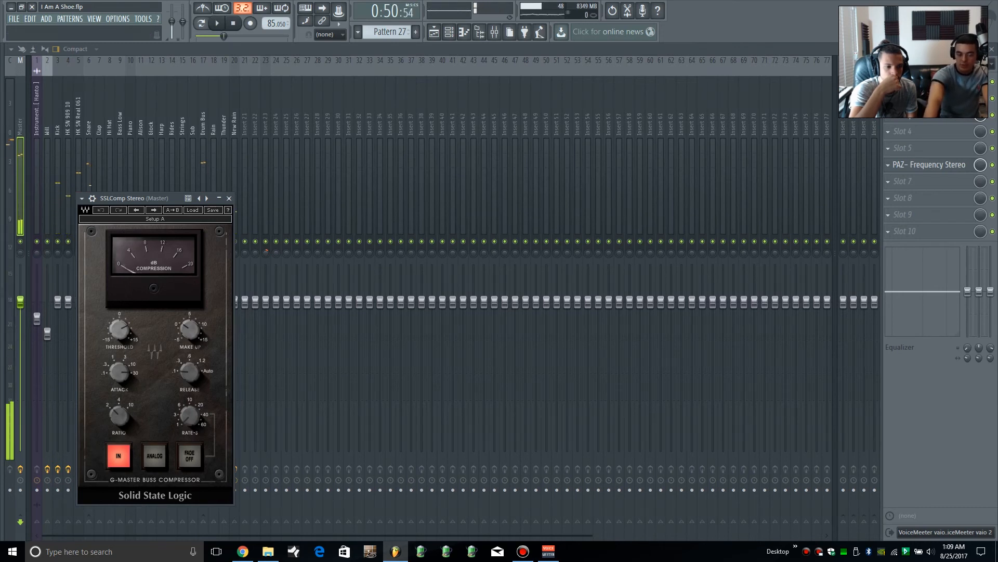
Step: Check SSLComp's attack, ratio and release, then play from 0:50 while switching the attack to .1 ms and back to 30 ms
{"action": "mouse_move", "coordinate": [119, 373]}
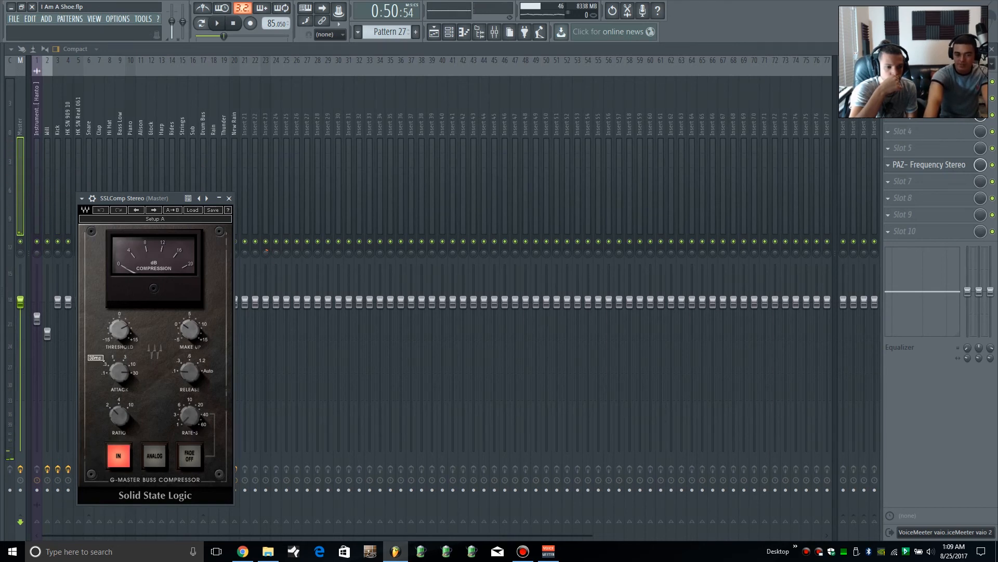
{"action": "mouse_move", "coordinate": [119, 414]}
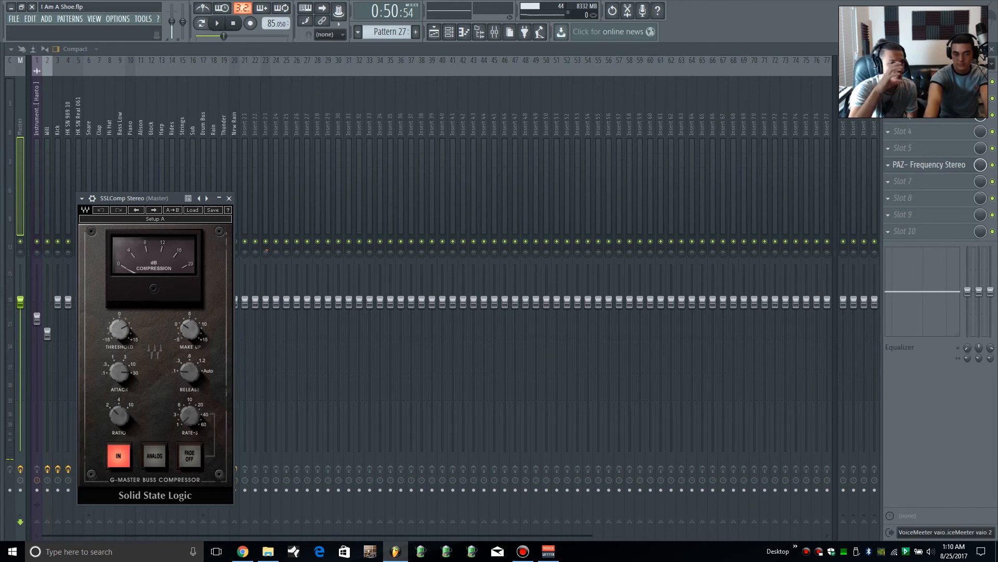
{"action": "mouse_move", "coordinate": [190, 371]}
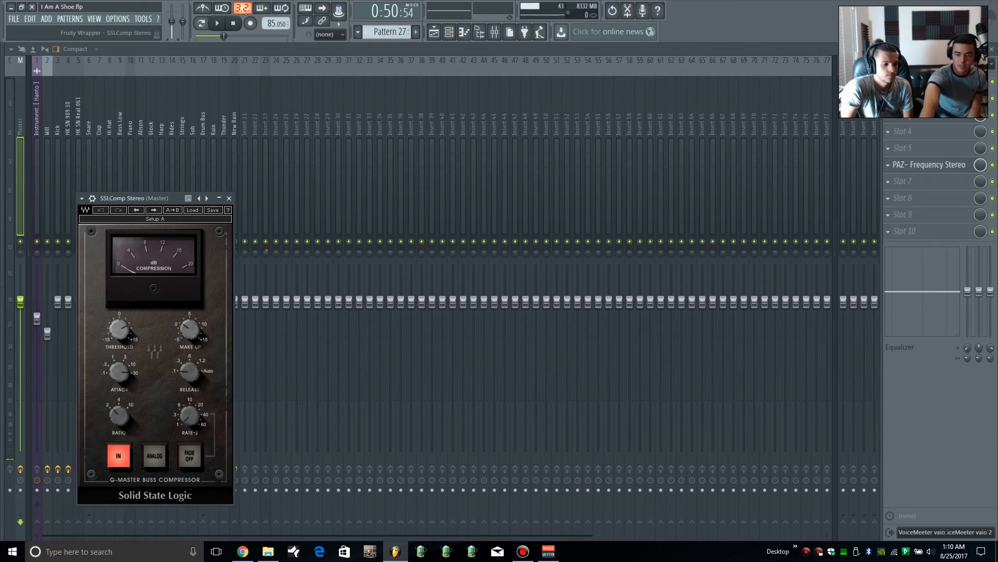
{"action": "key", "text": "space"}
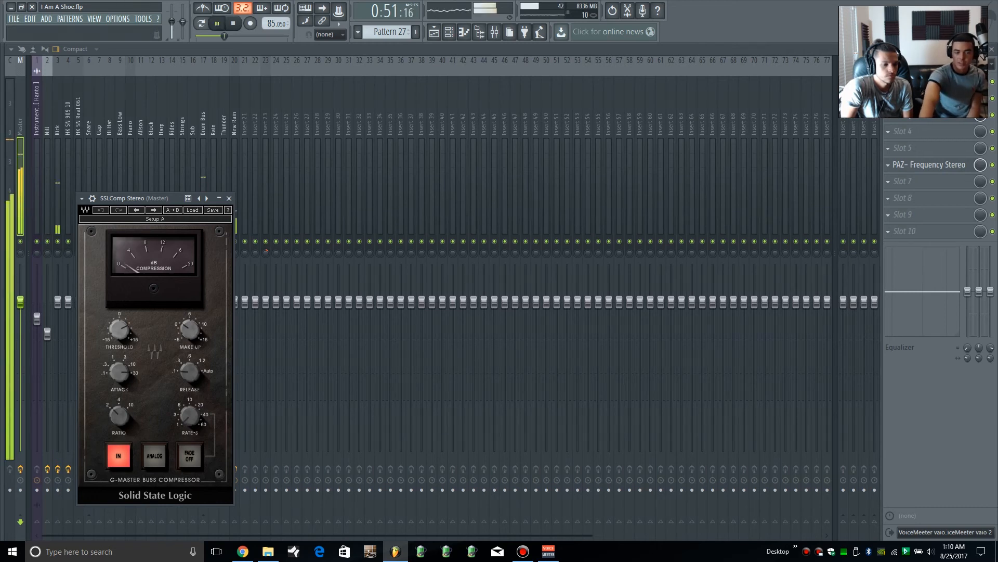
{"action": "left_click_drag", "start_coordinate": [119, 373], "coordinate": [119, 421]}
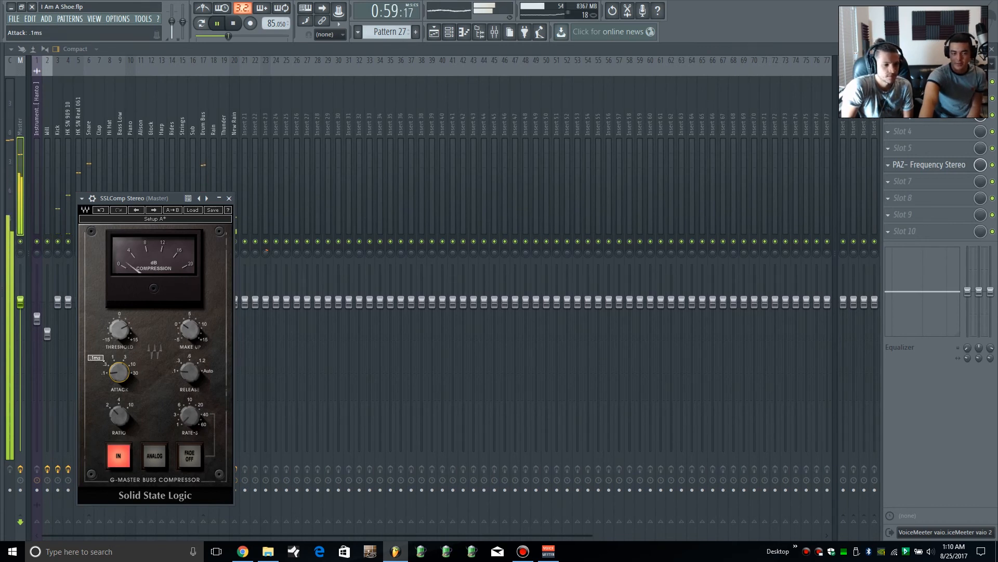
{"action": "left_click_drag", "start_coordinate": [120, 372], "coordinate": [119, 339]}
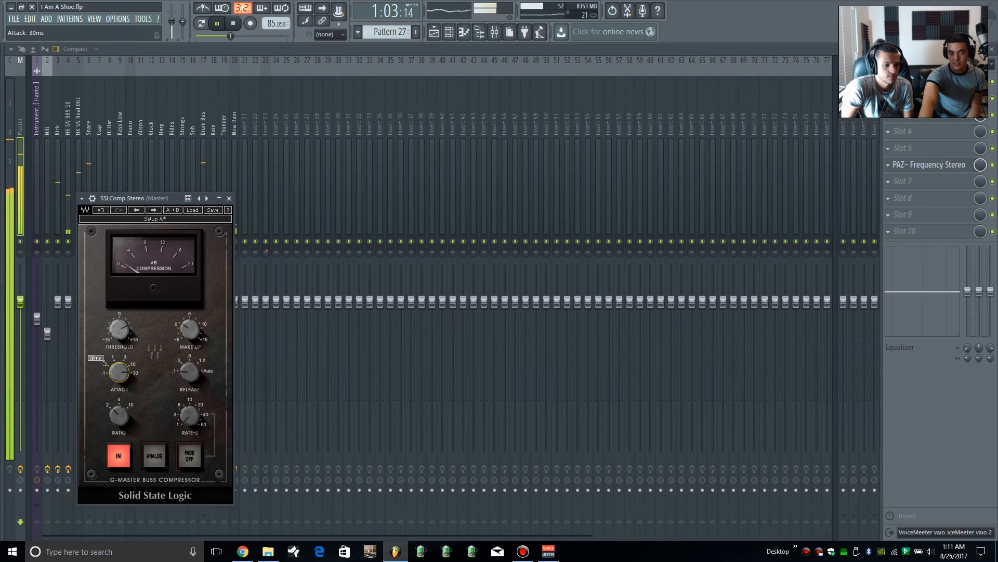
Step: Audition SSLComp from 0:50 with a 10 ms attack, restore the attack to 30 ms and close the compressor
{"action": "key", "text": "space"}
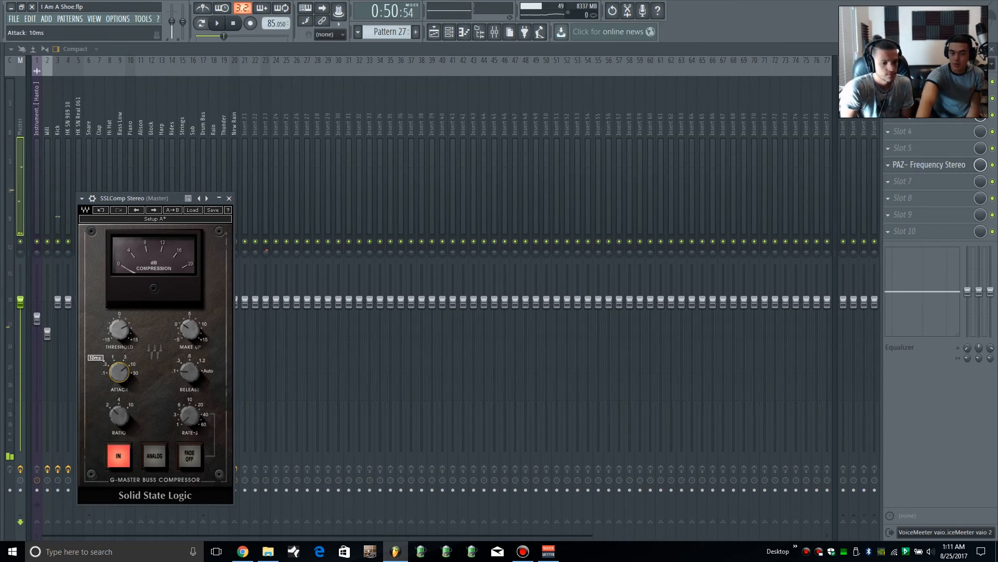
{"action": "key", "text": "space"}
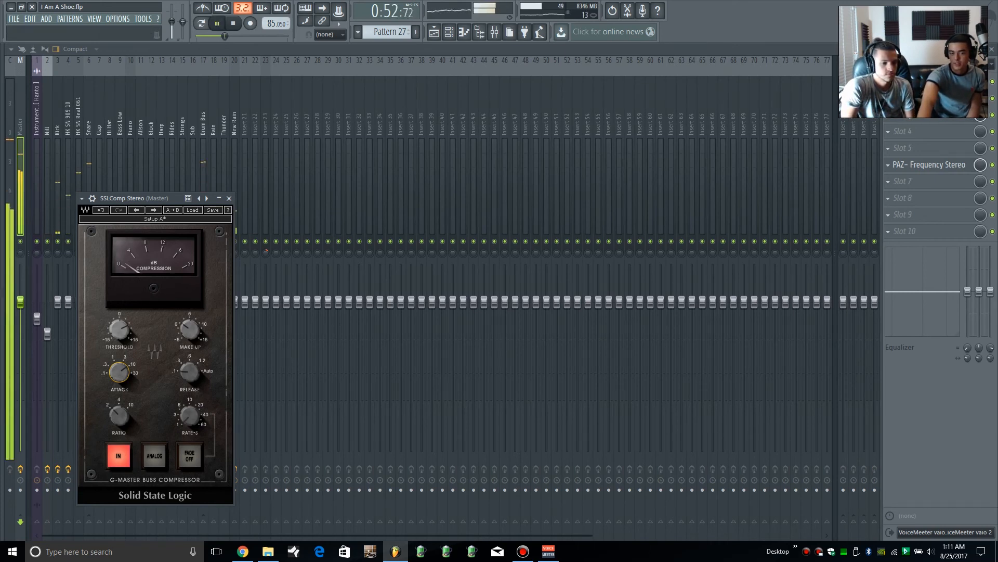
{"action": "key", "text": "space"}
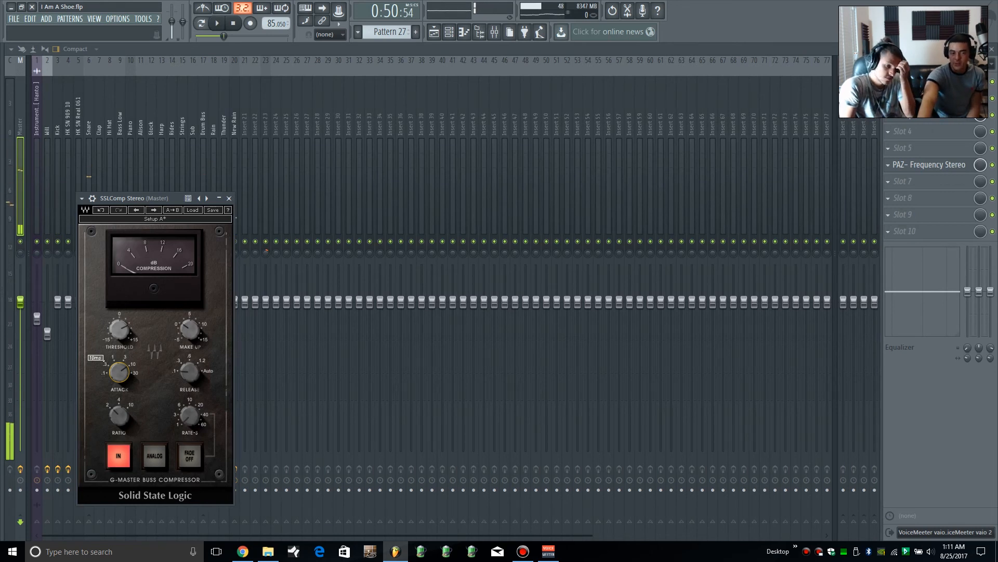
{"action": "left_click_drag", "start_coordinate": [119, 373], "coordinate": [119, 365]}
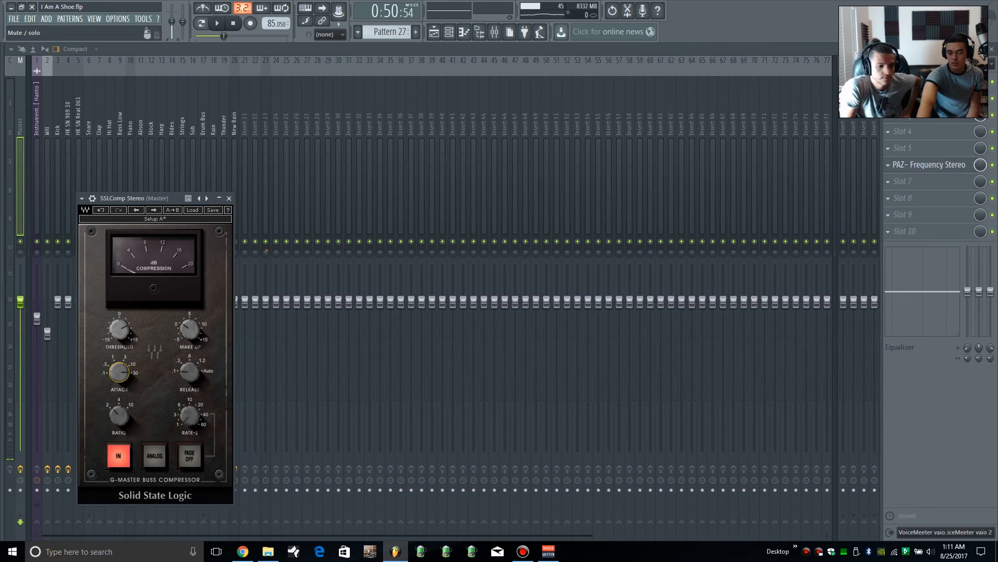
{"action": "left_click", "coordinate": [229, 198]}
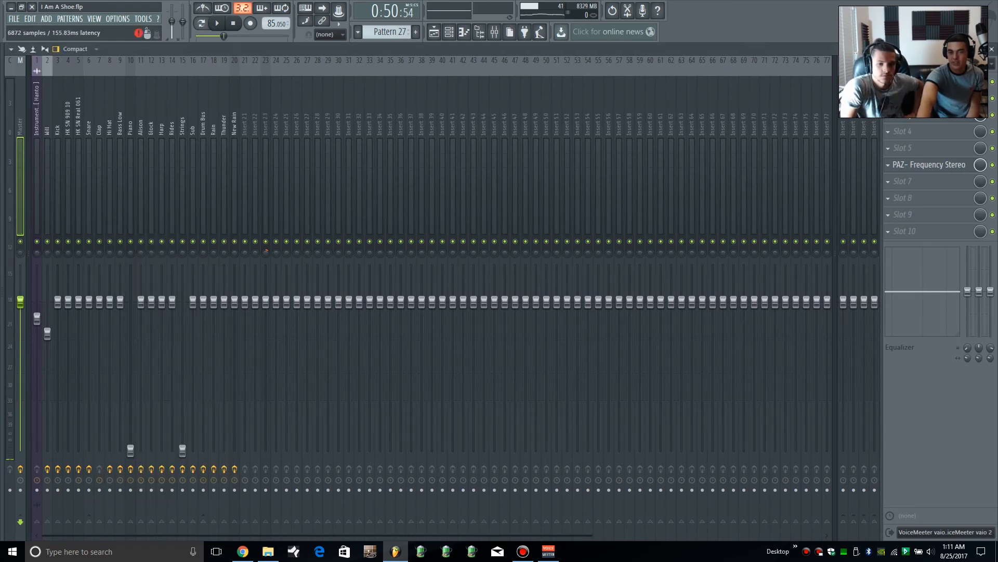
Step: Open the Master's LinMB multiband, watch its band activity during two playbacks from 0:50 and close it
{"action": "left_click", "coordinate": [929, 98]}
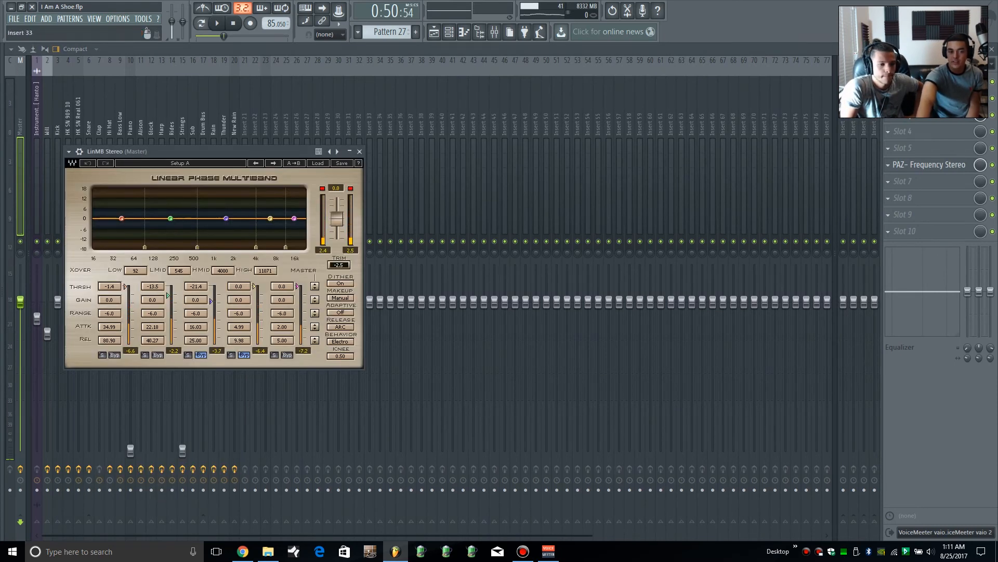
{"action": "key", "text": "space"}
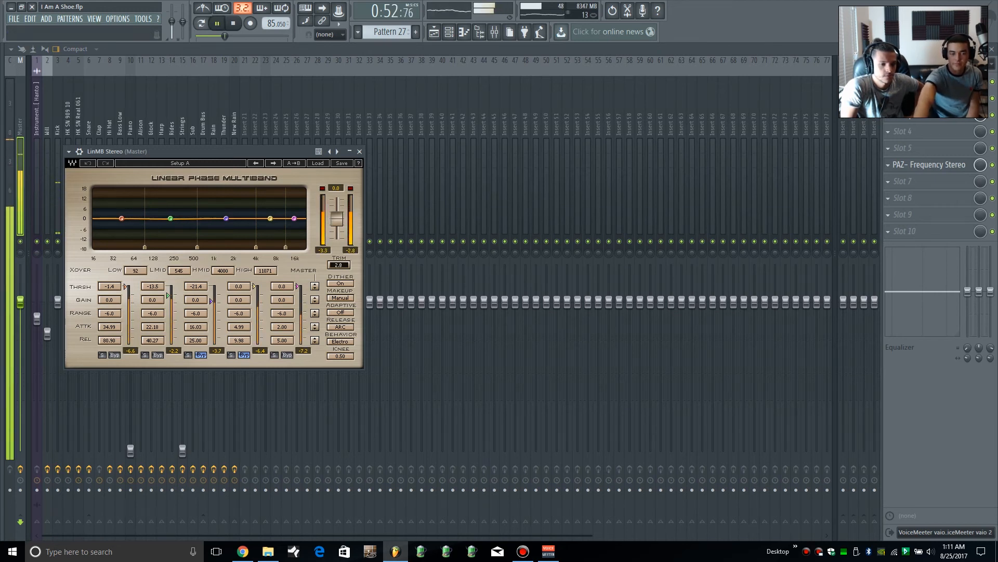
{"action": "key", "text": "space"}
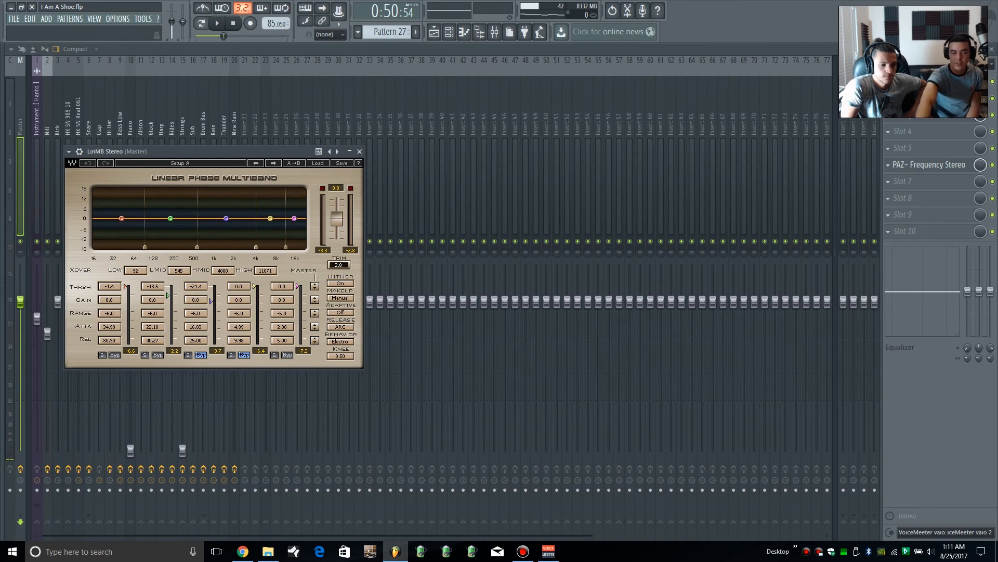
{"action": "key", "text": "space"}
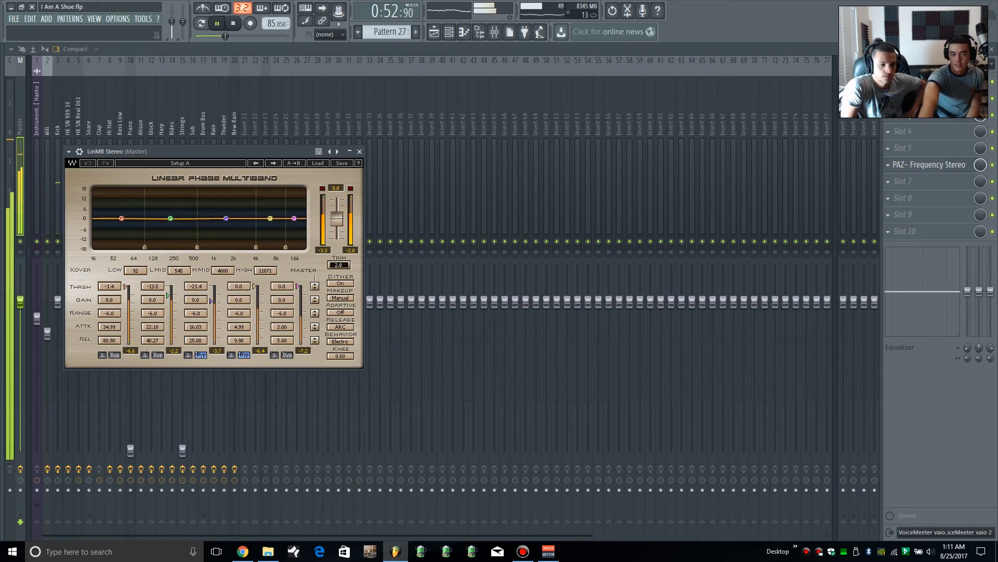
{"action": "key", "text": "space"}
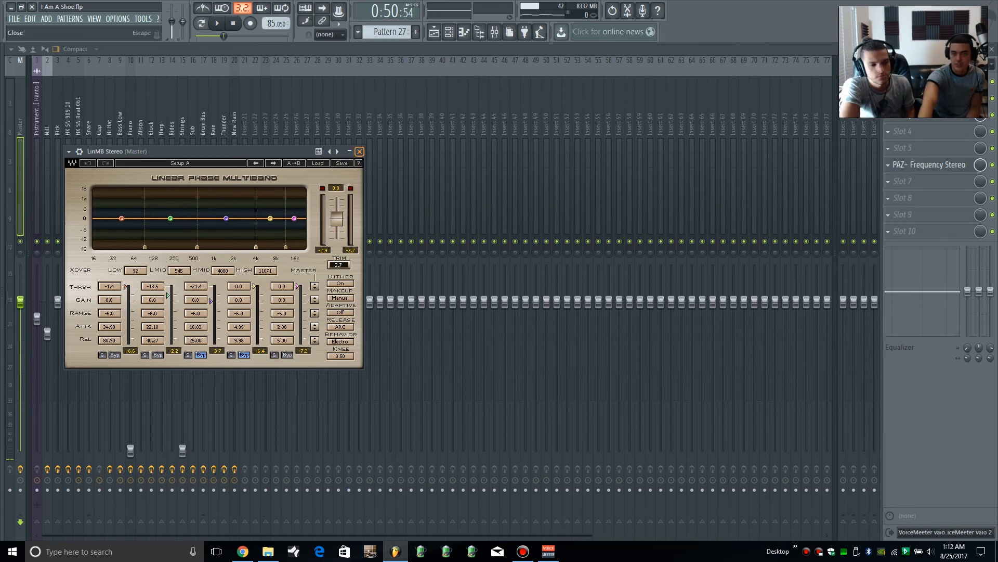
{"action": "left_click", "coordinate": [359, 151]}
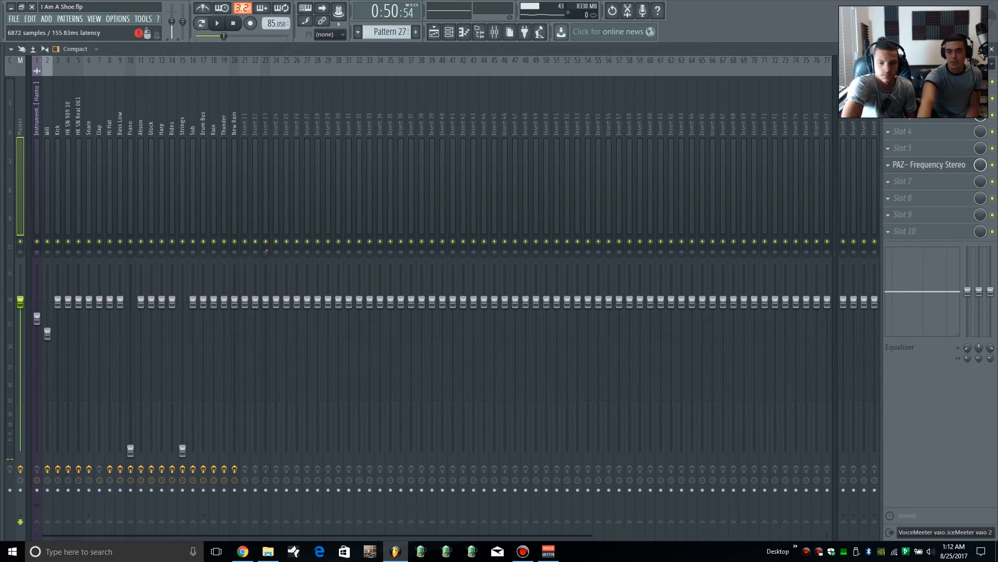
Step: Open the Master's Ozone 7 Maximizer and compare playback from 0:50 with Transient Emphasis off and on
{"action": "left_click", "coordinate": [929, 115]}
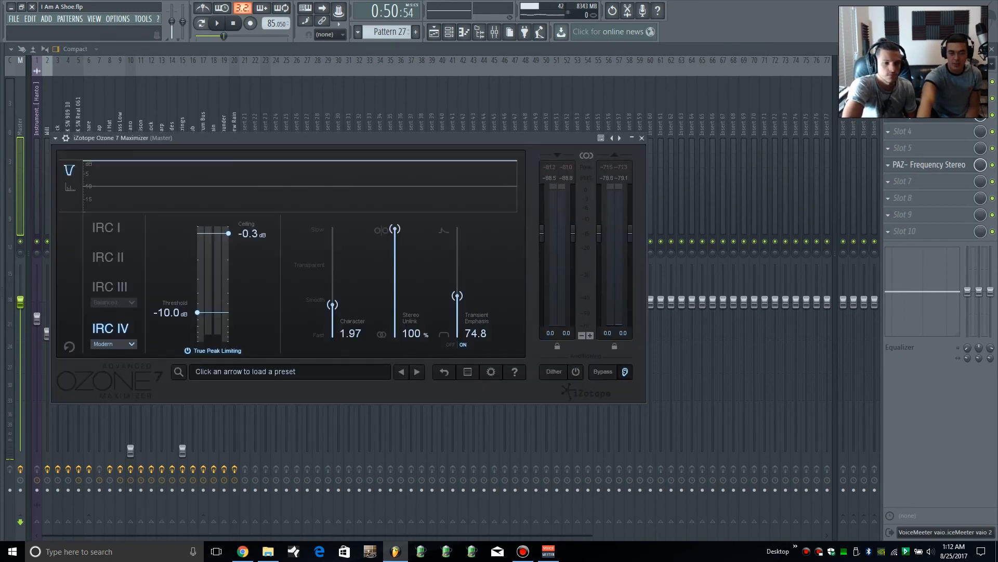
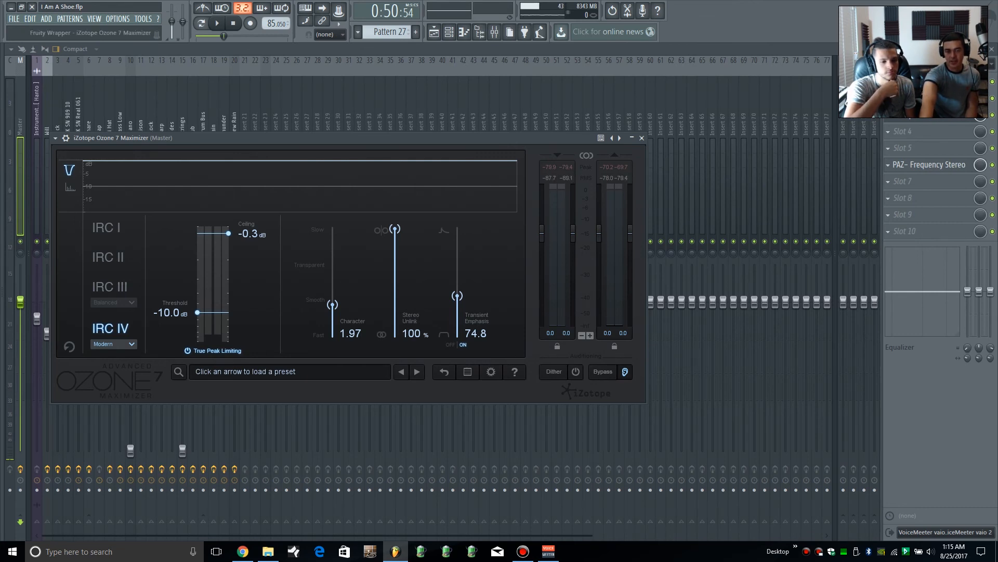
{"action": "left_click", "coordinate": [451, 345]}
{"action": "key", "text": "space"}
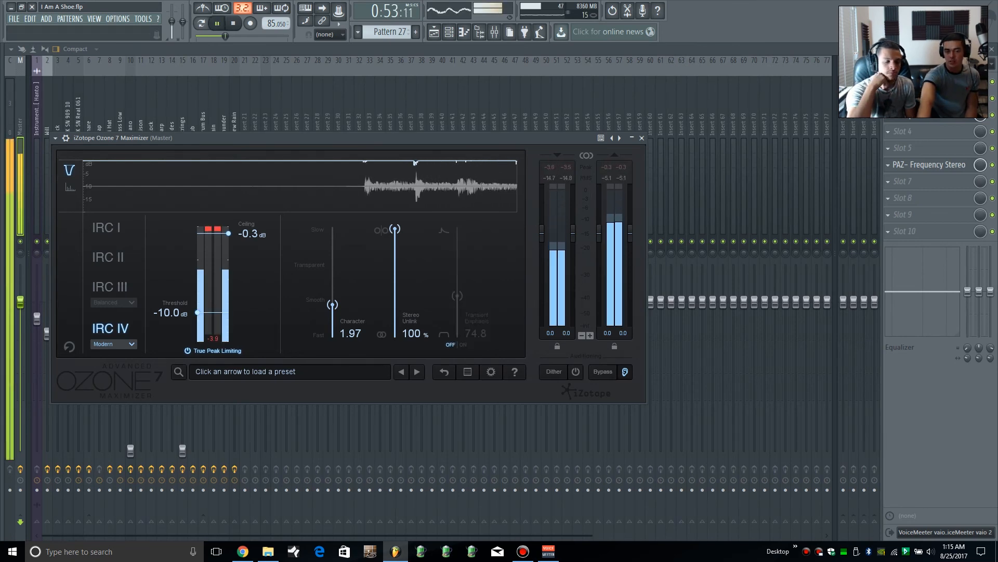
{"action": "key", "text": "space"}
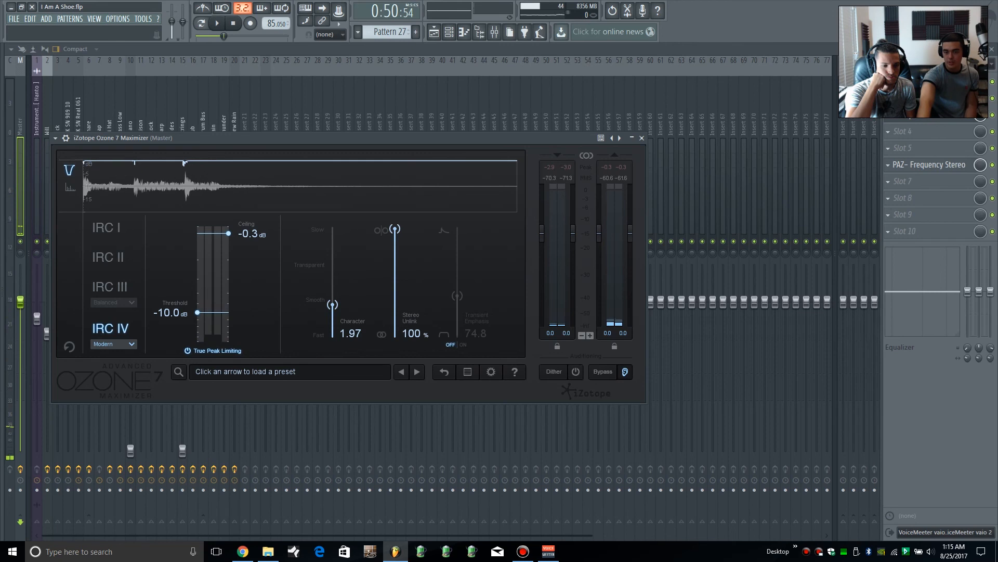
{"action": "left_click", "coordinate": [463, 345]}
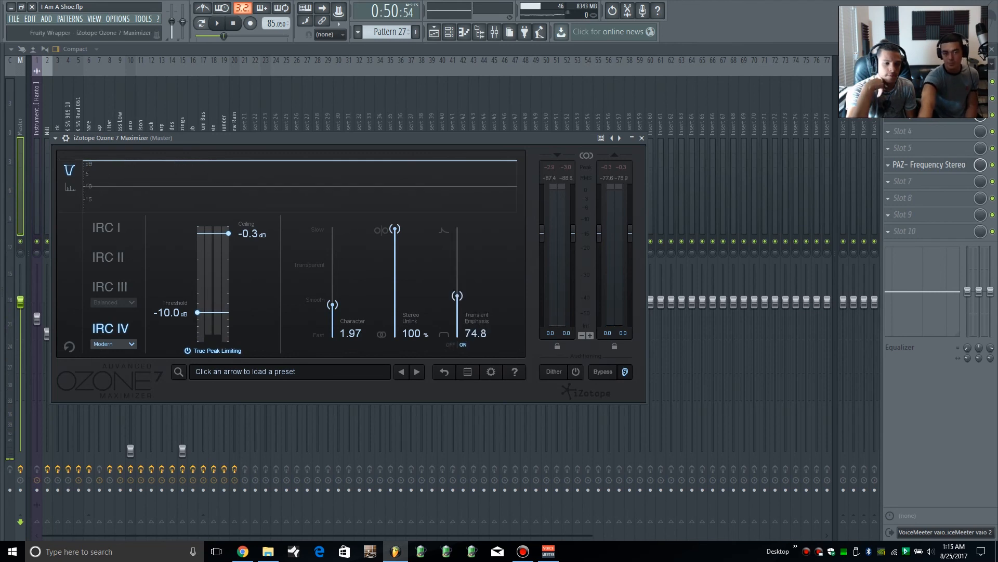
{"action": "key", "text": "space"}
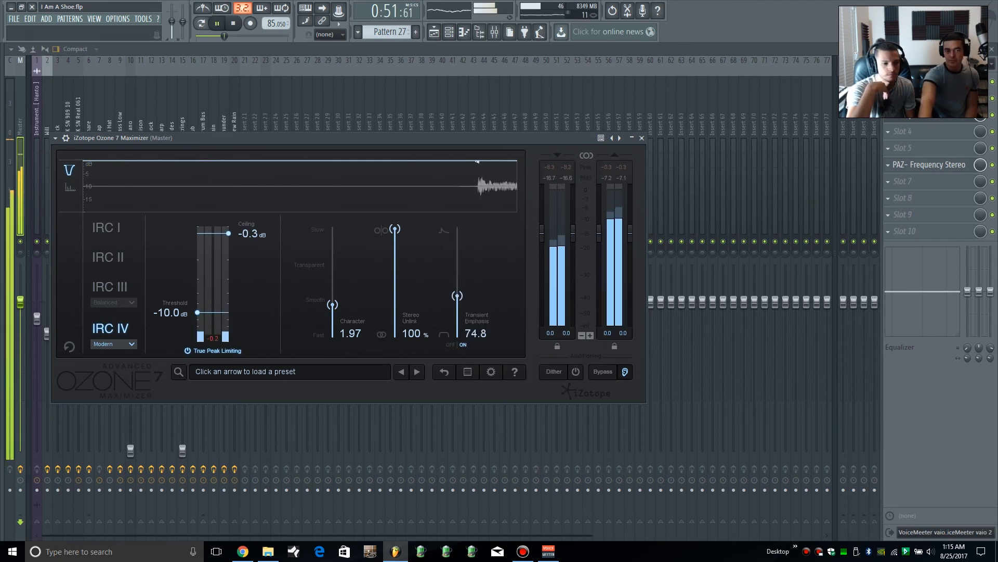
{"action": "key", "text": "space"}
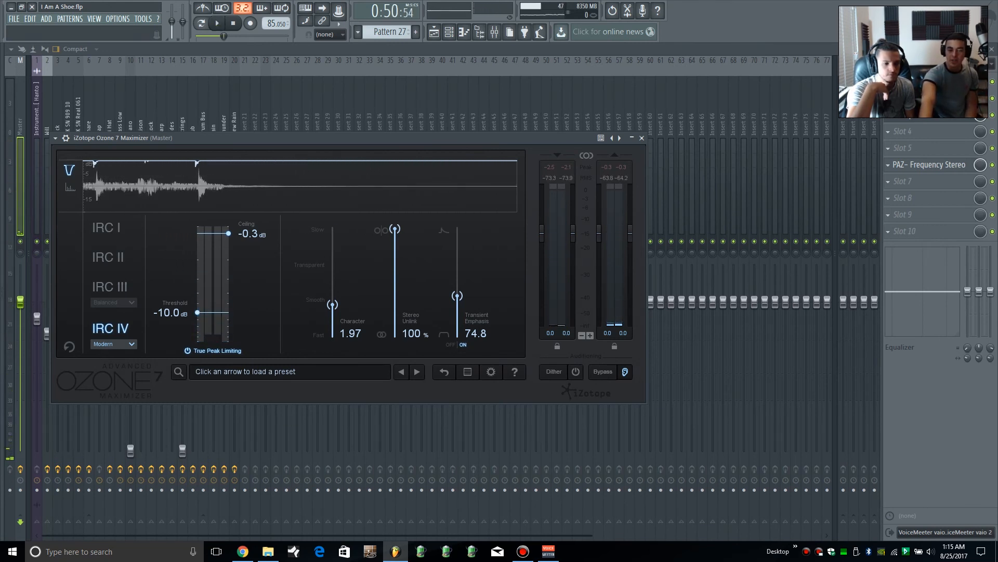
Step: Play from 0:50 with Transient Emphasis off, re-enable it during playback, stop and close the Ozone 7 Maximizer
{"action": "left_click", "coordinate": [451, 344]}
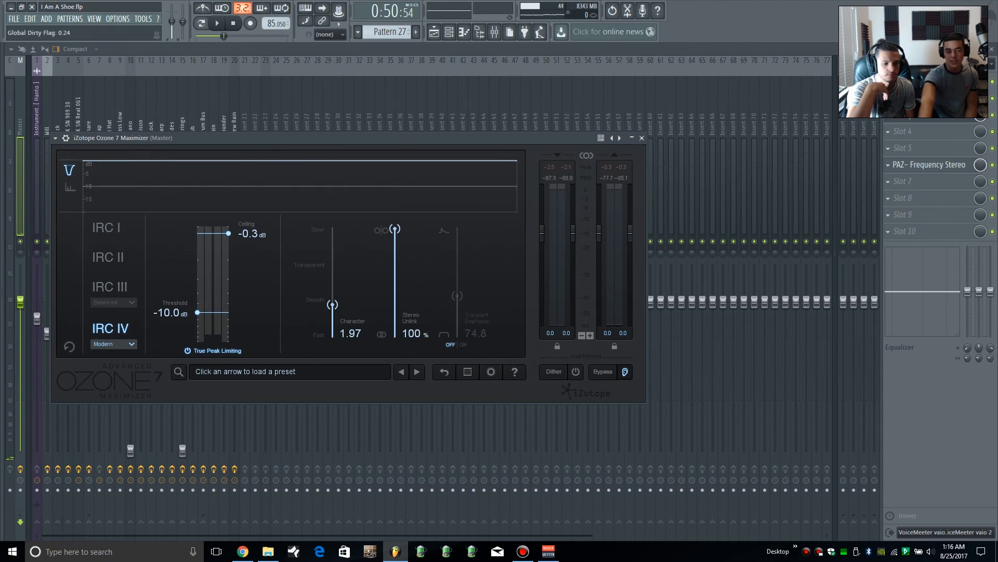
{"action": "key", "text": "space"}
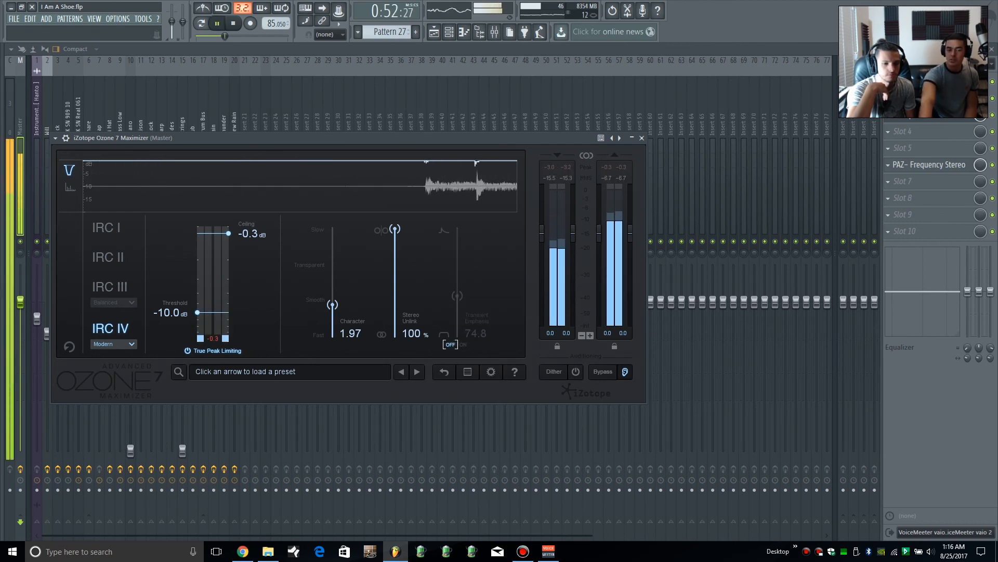
{"action": "left_click", "coordinate": [451, 344]}
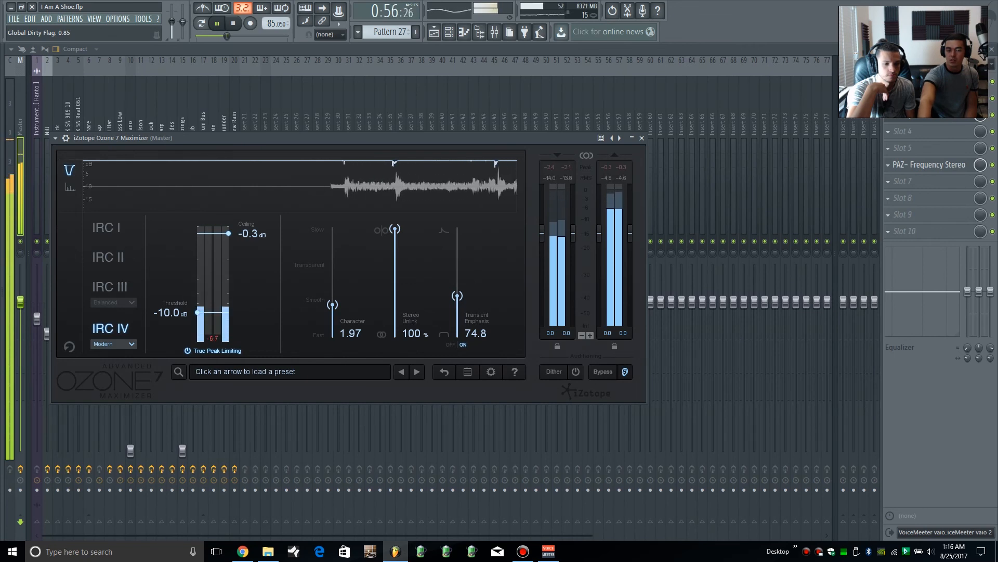
{"action": "key", "text": "space"}
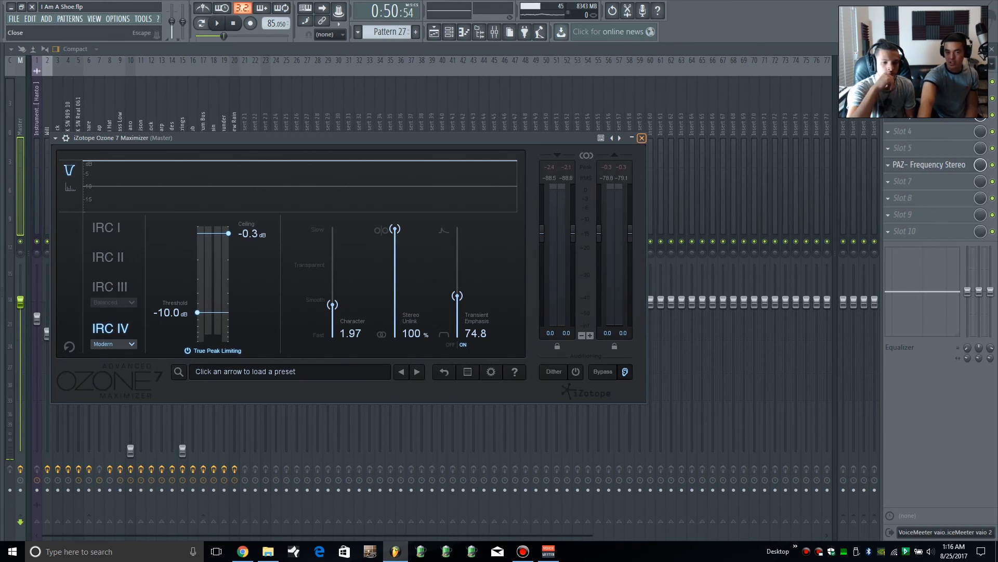
{"action": "left_click", "coordinate": [642, 138]}
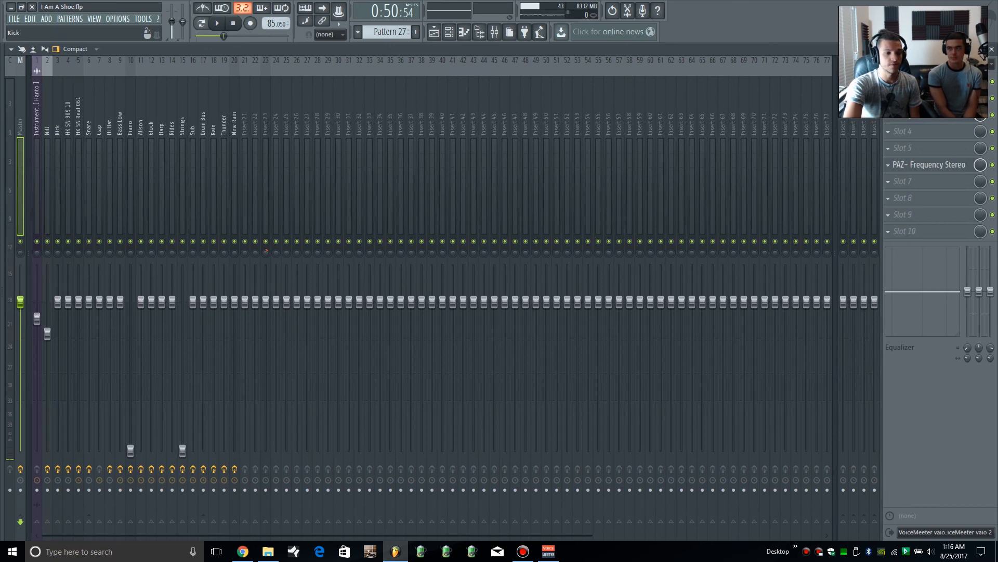
Step: Step back and forth through the mixer tracks from Kick to Clap to examine their effects and routing, ending on Snare
{"action": "left_click", "coordinate": [57, 187]}
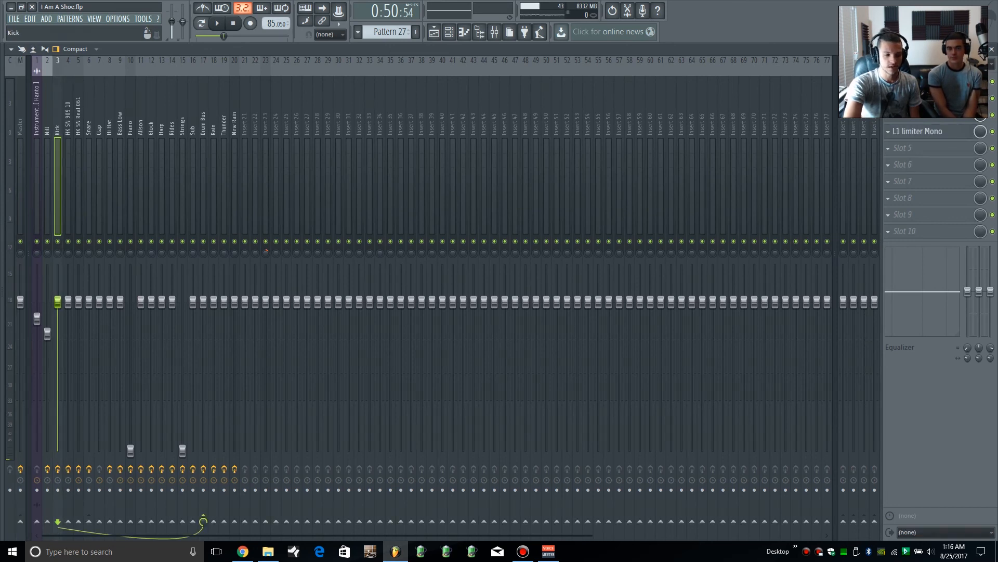
{"action": "key", "text": "Right"}
{"action": "key", "text": "Right"}
{"action": "key", "text": "Right"}
{"action": "key", "text": "Right"}
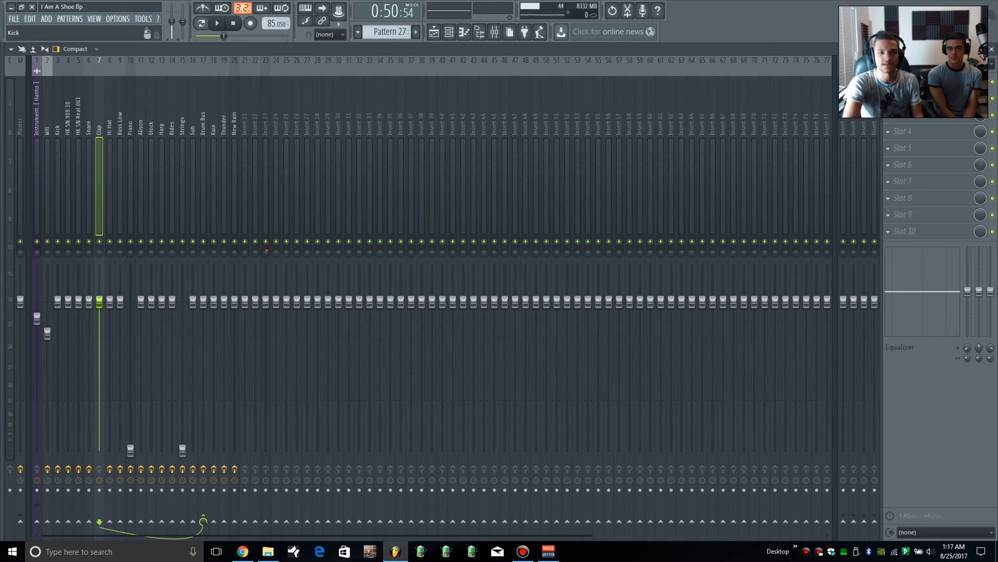
{"action": "key", "text": "Left"}
{"action": "key", "text": "Left"}
{"action": "key", "text": "Left"}
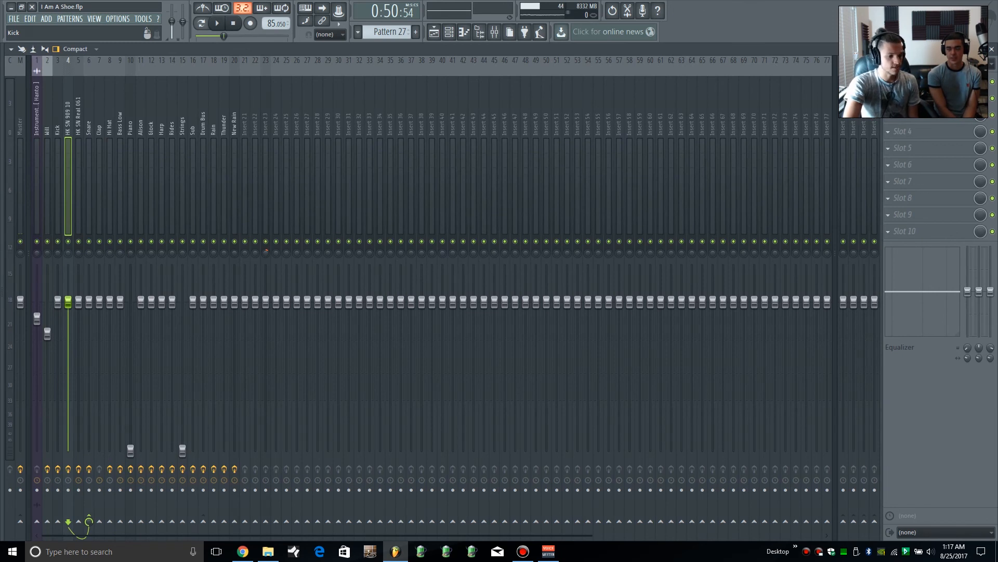
{"action": "key", "text": "Left"}
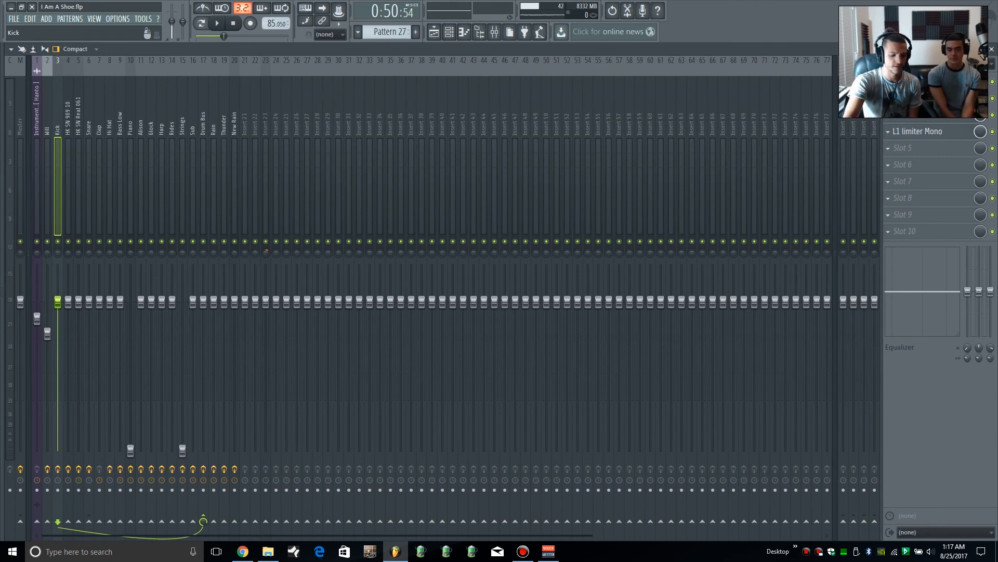
{"action": "key", "text": "Right"}
{"action": "key", "text": "Right"}
{"action": "key", "text": "Right"}
{"action": "key", "text": "Right"}
{"action": "key", "text": "Right"}
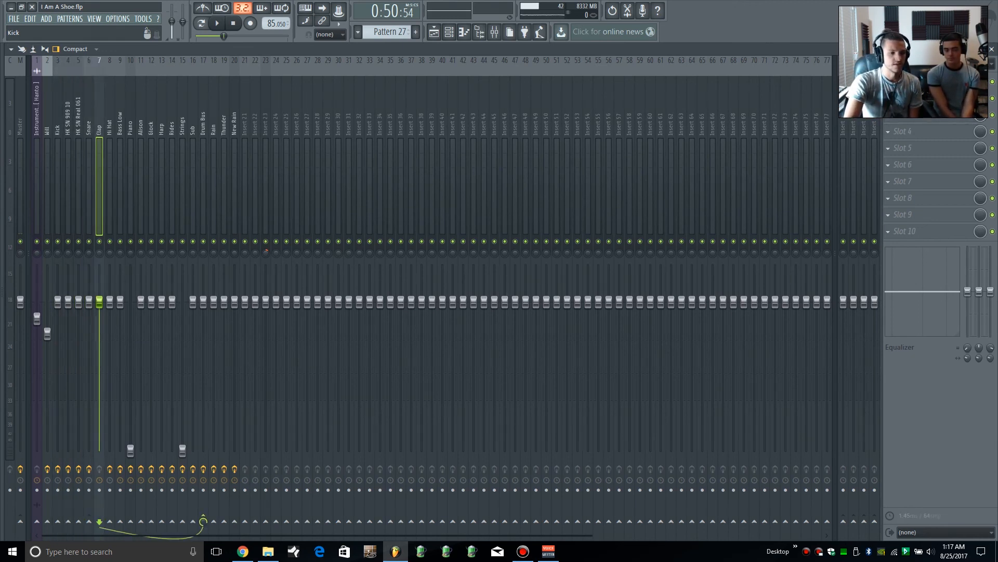
{"action": "key", "text": "Left"}
{"action": "key", "text": "Left"}
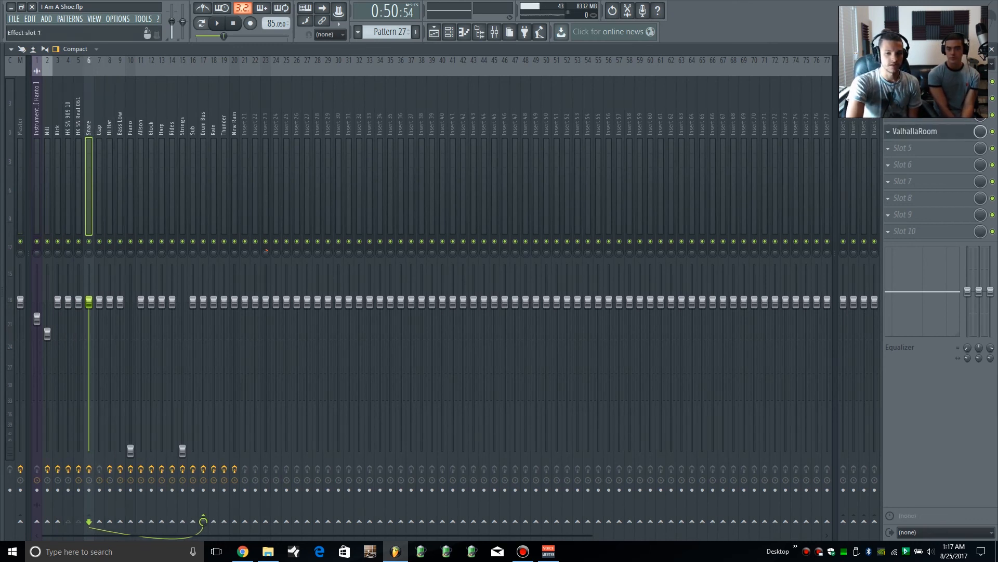
Step: Open the Snare track's rocket compressor, Q4 equalizer and ValhallaRoom reverb to inspect their settings, closing each one
{"action": "left_click", "coordinate": [915, 82]}
{"action": "left_click", "coordinate": [915, 98]}
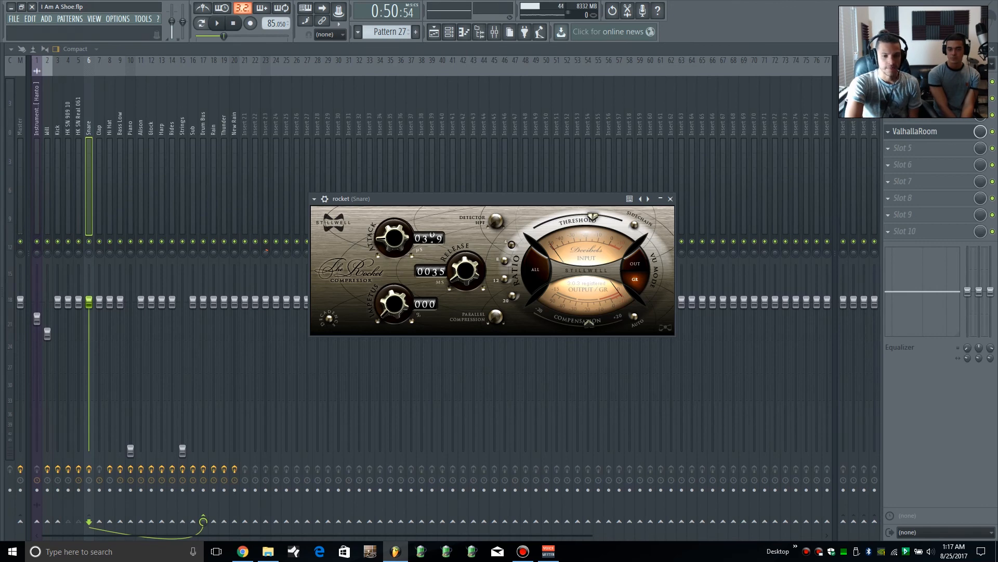
{"action": "left_click", "coordinate": [671, 199]}
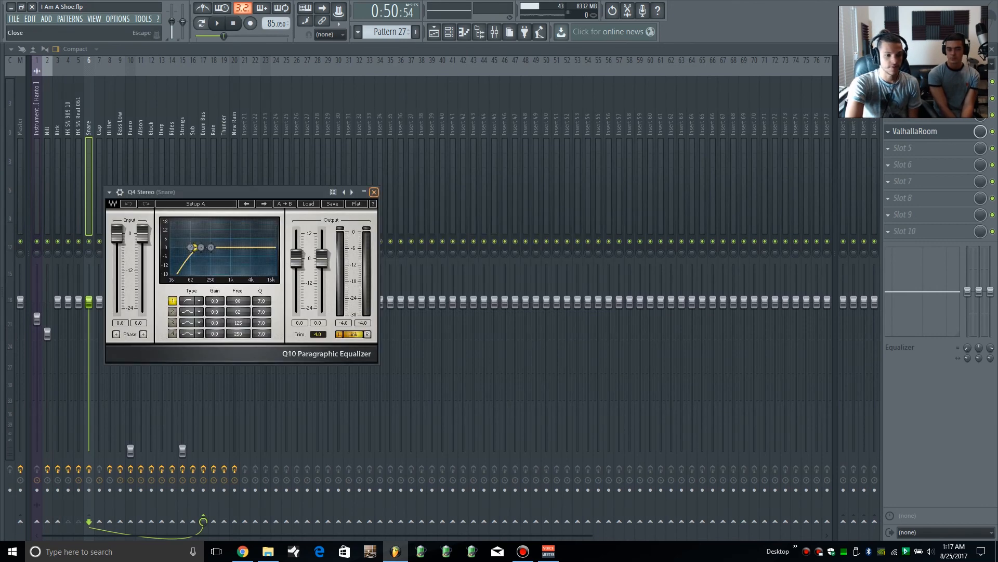
{"action": "left_click", "coordinate": [374, 192]}
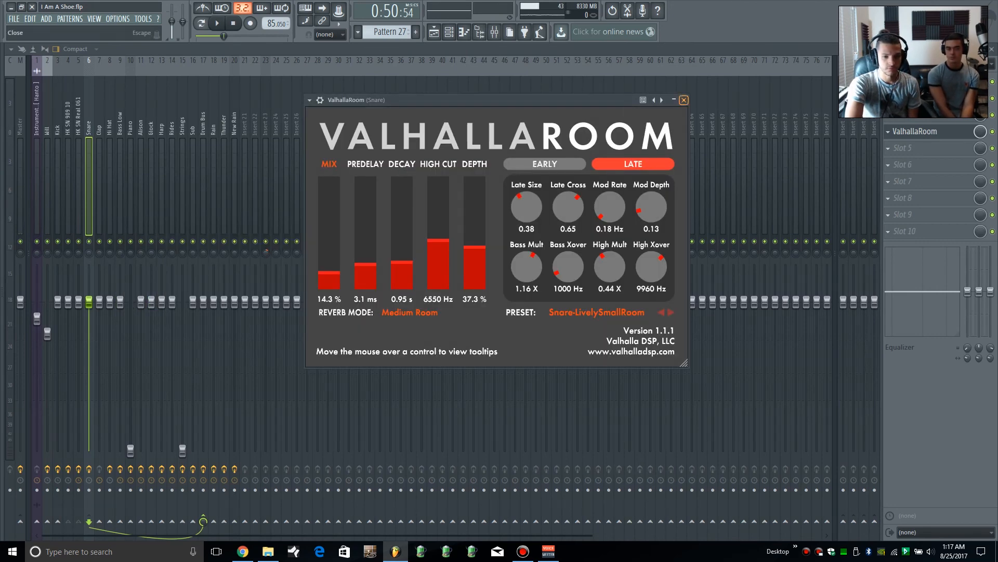
{"action": "left_click", "coordinate": [684, 99]}
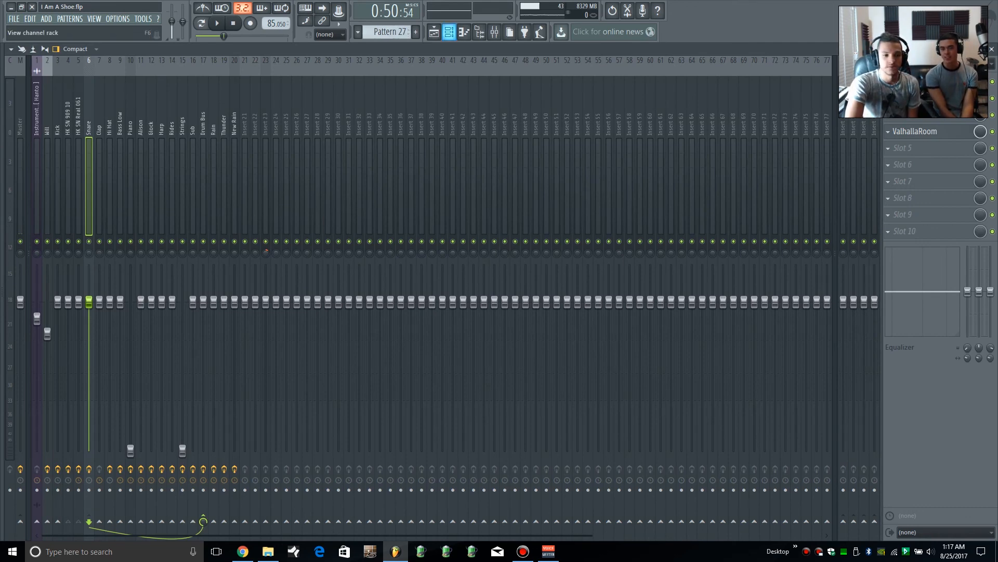
Step: Show the playlist, reset the song position to the start and look over the arrangement's tracks
{"action": "left_click", "coordinate": [434, 32]}
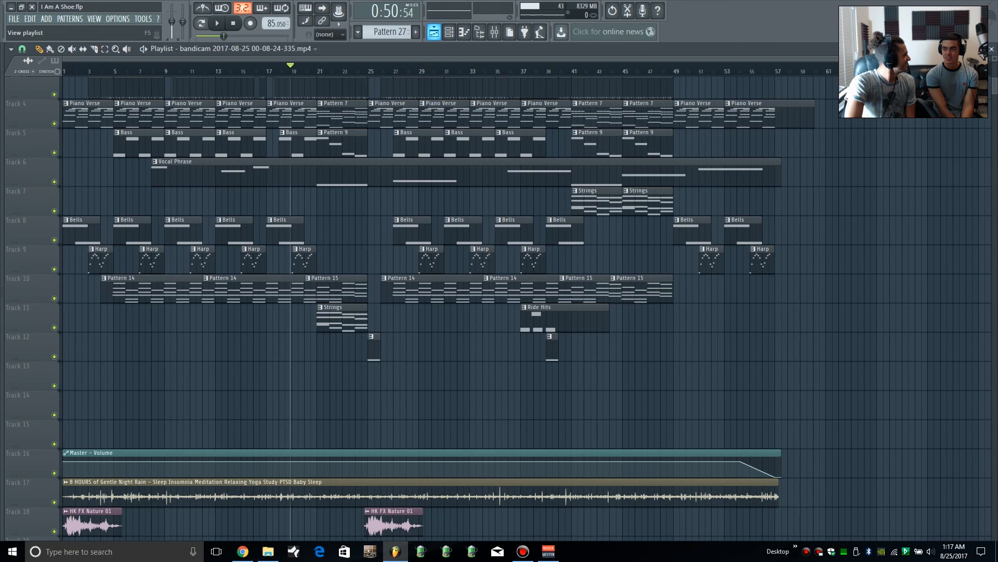
{"action": "left_click", "coordinate": [233, 22]}
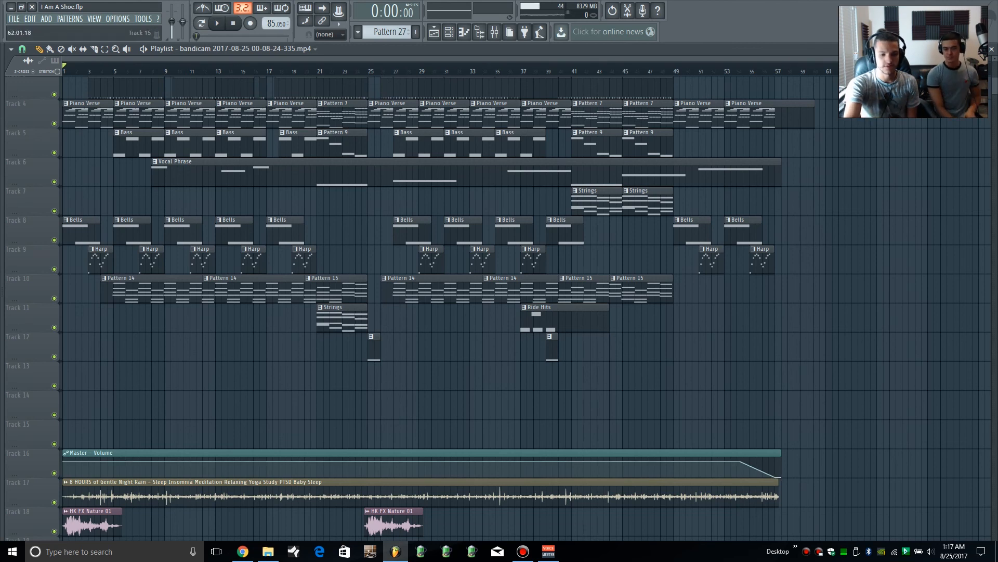
{"action": "scroll", "coordinate": [564, 220], "scroll_direction": "up", "scroll_amount": 3}
{"action": "scroll", "coordinate": [563, 220], "scroll_direction": "down", "scroll_amount": 4}
{"action": "scroll", "coordinate": [499, 303], "scroll_direction": "up", "scroll_amount": 2}
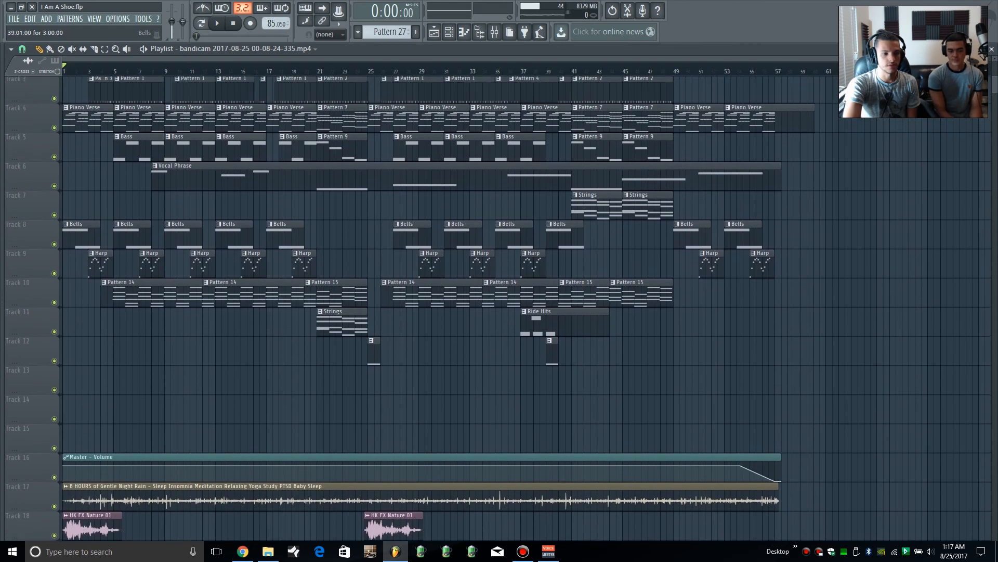
{"action": "scroll", "coordinate": [499, 307], "scroll_direction": "down", "scroll_amount": 1}
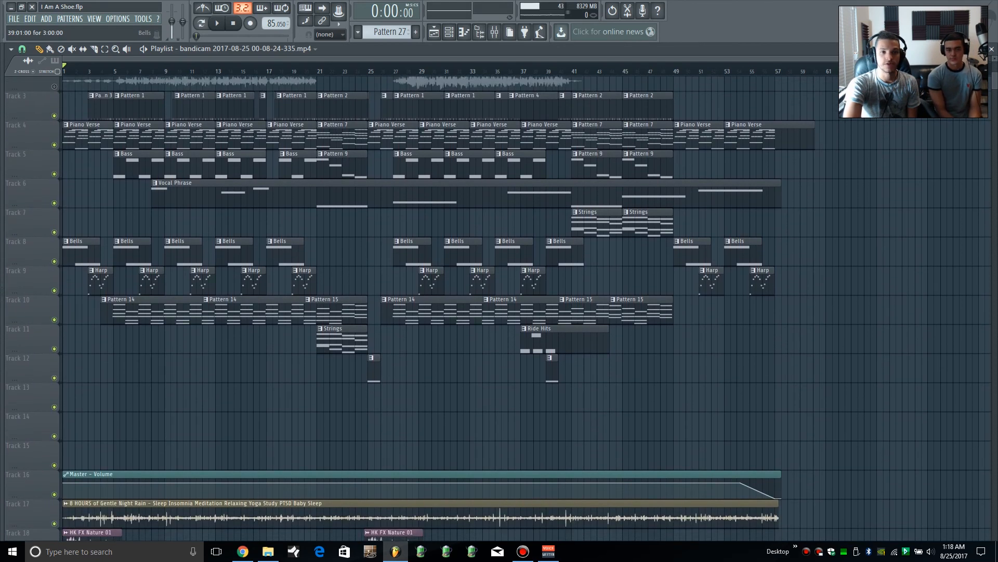
{"action": "scroll", "coordinate": [499, 306], "scroll_direction": "down", "scroll_amount": 1}
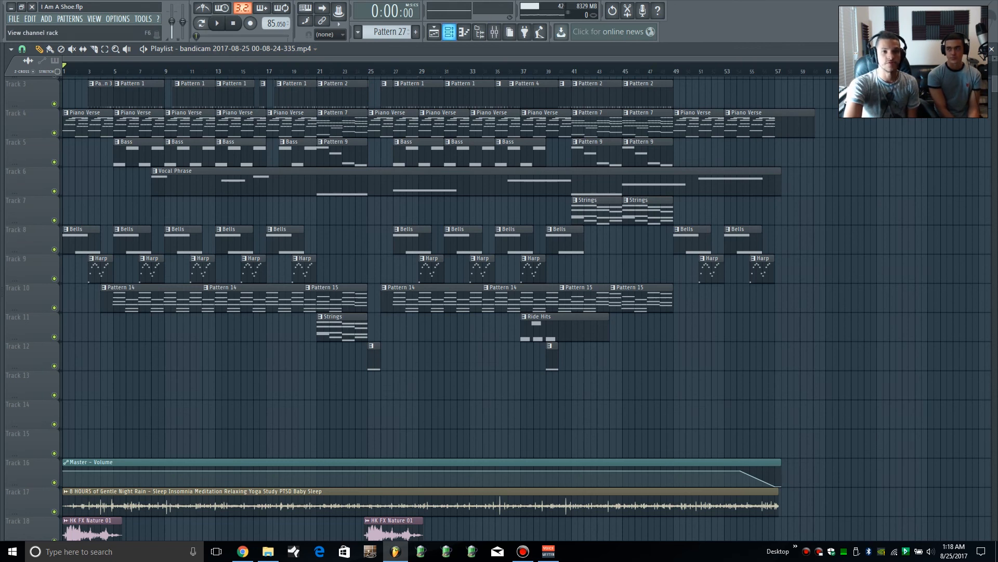
Step: Look over the channel rack and the mixer, closing both to return to the playlist
{"action": "left_click", "coordinate": [449, 32]}
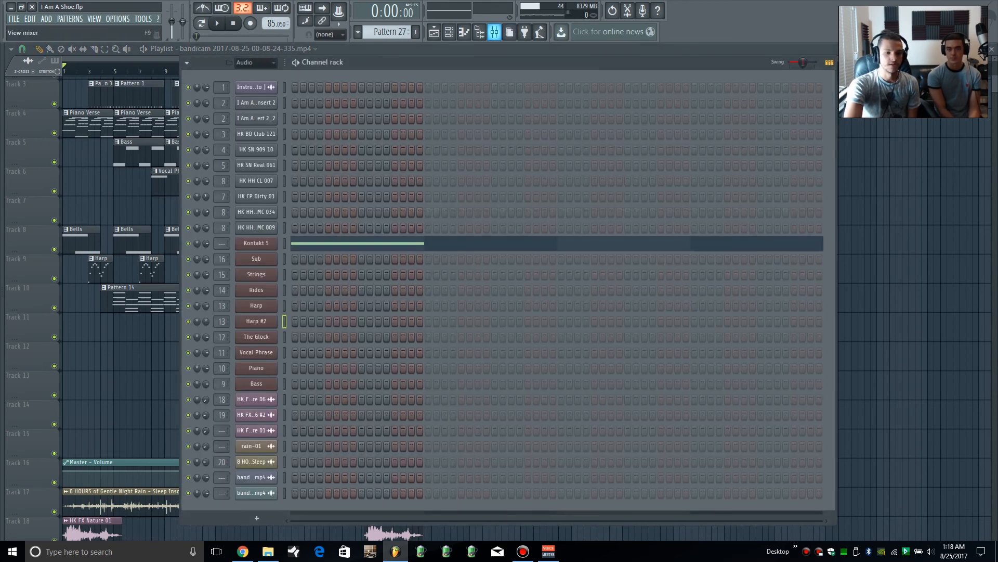
{"action": "left_click", "coordinate": [495, 32]}
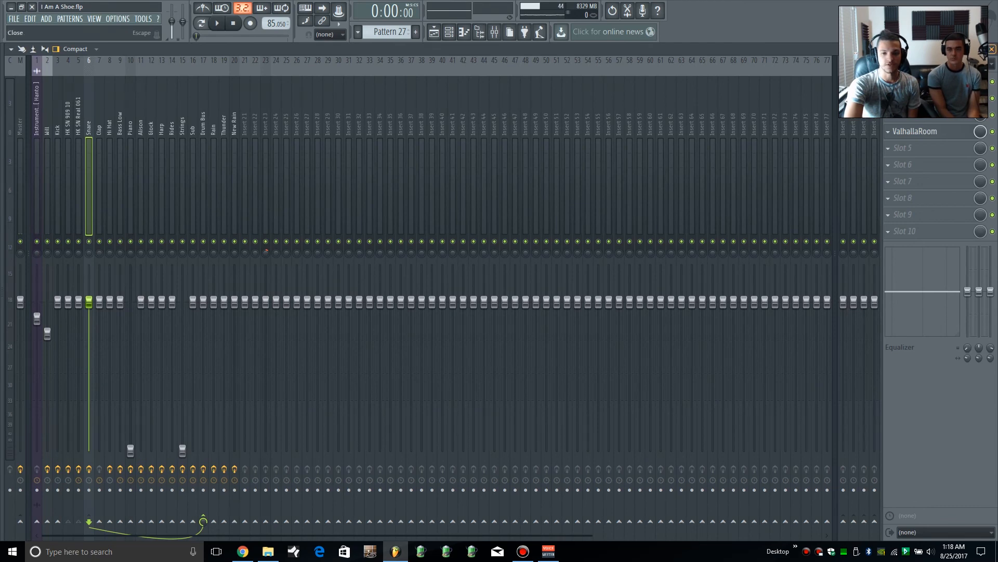
{"action": "key", "text": "Escape"}
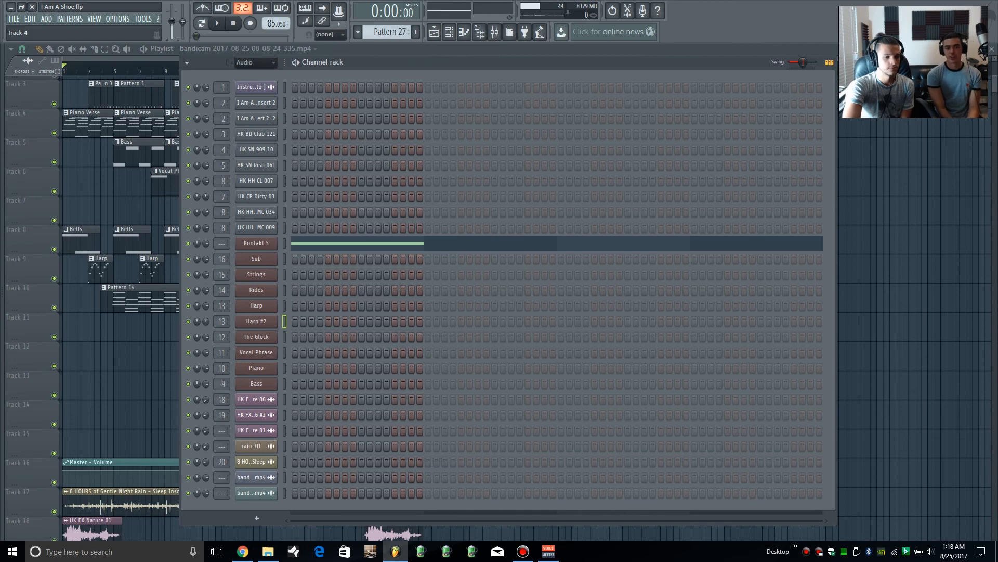
{"action": "key", "text": "F6"}
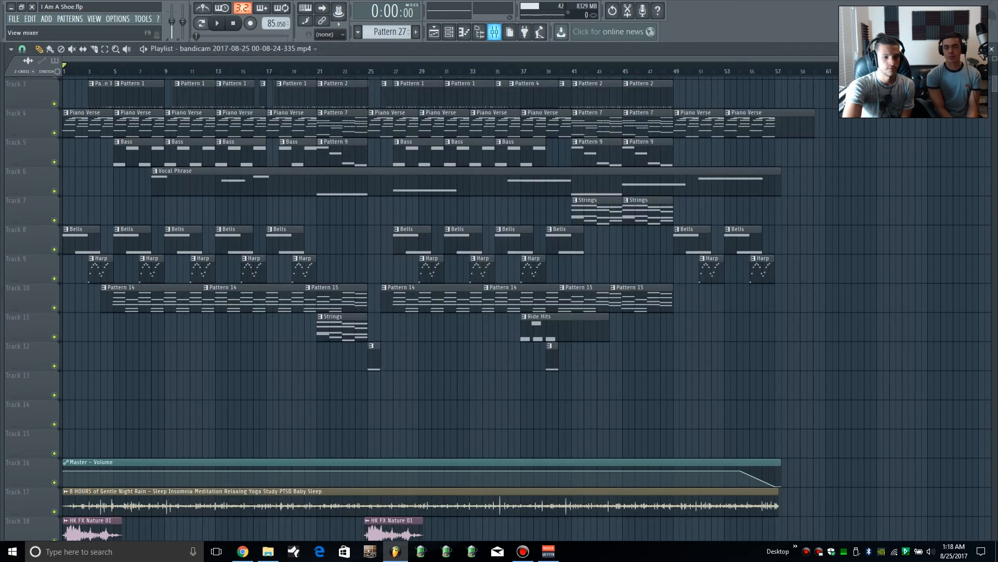
{"action": "left_click", "coordinate": [494, 32]}
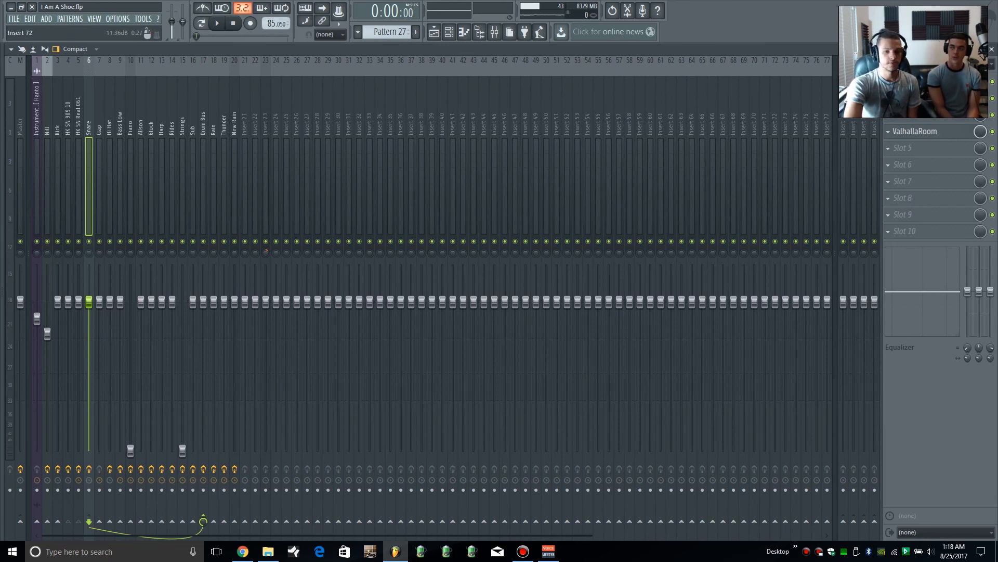
{"action": "key", "text": "Escape"}
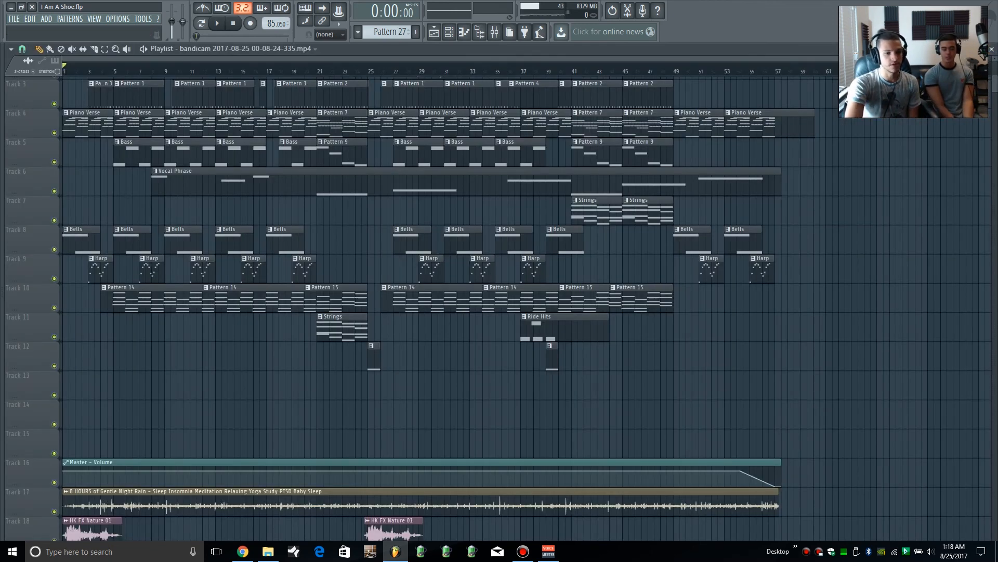
Step: Play the song from the start and set the main volume to 95% (-1.1 dB)
{"action": "mouse_move", "coordinate": [403, 268]}
{"action": "left_mouse_down"}
{"action": "mouse_move", "coordinate": [403, 234]}
{"action": "mouse_move", "coordinate": [403, 269]}
{"action": "left_mouse_up"}
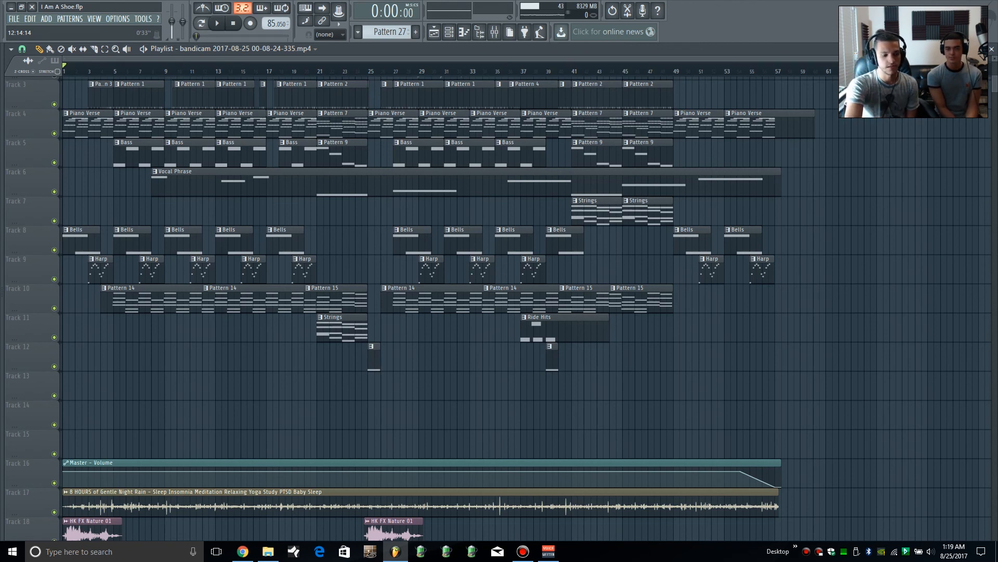
{"action": "key", "text": "space"}
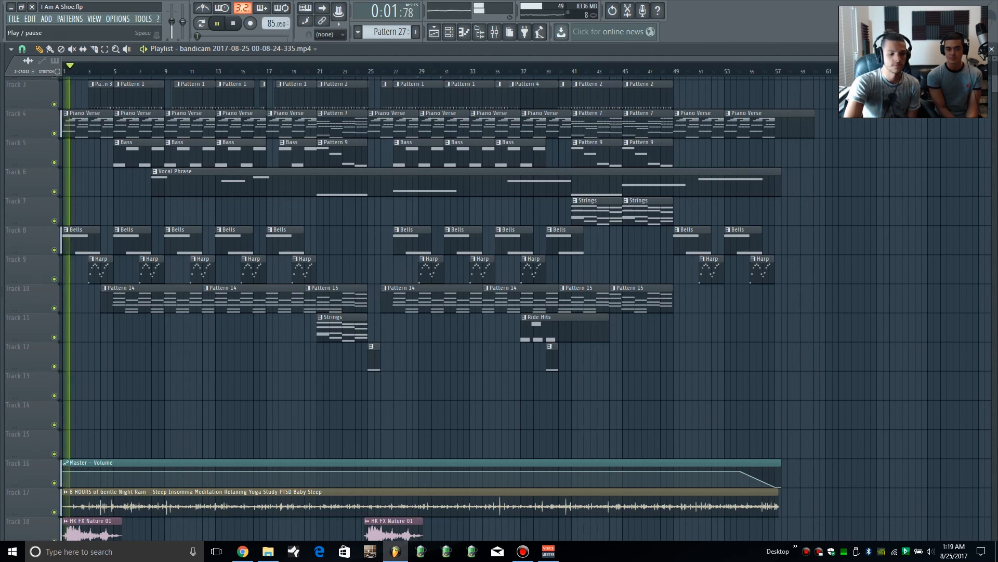
{"action": "left_click_drag", "start_coordinate": [172, 22], "coordinate": [172, 13]}
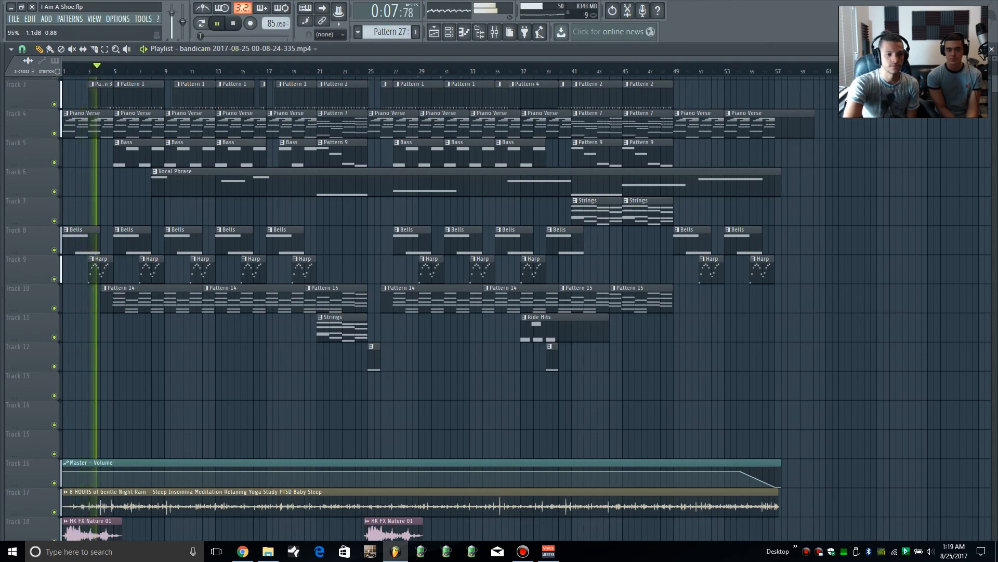